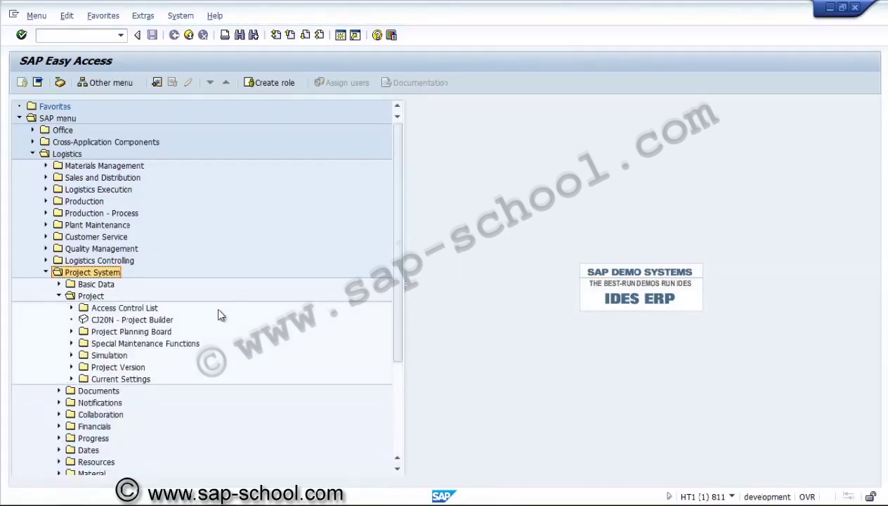
View the Project Builder (CJ20N) and return to the SAP Easy Access menu
click(129, 323)
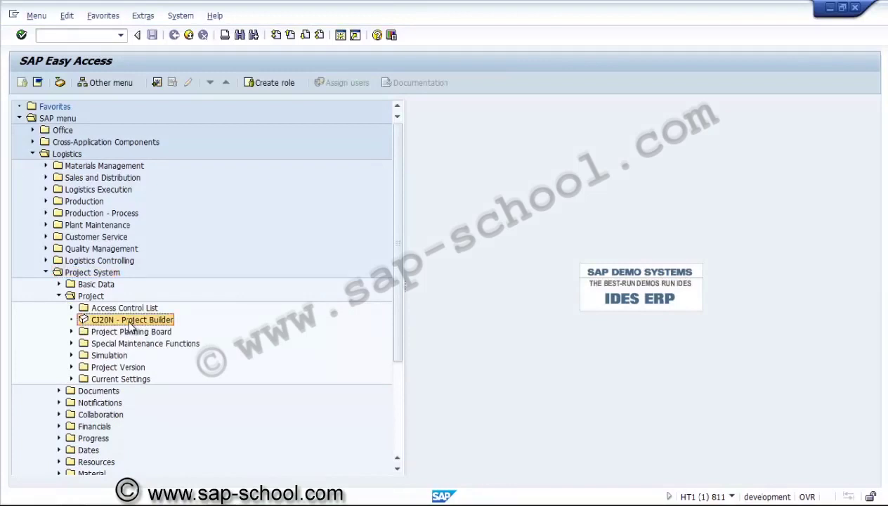
double_click(129, 321)
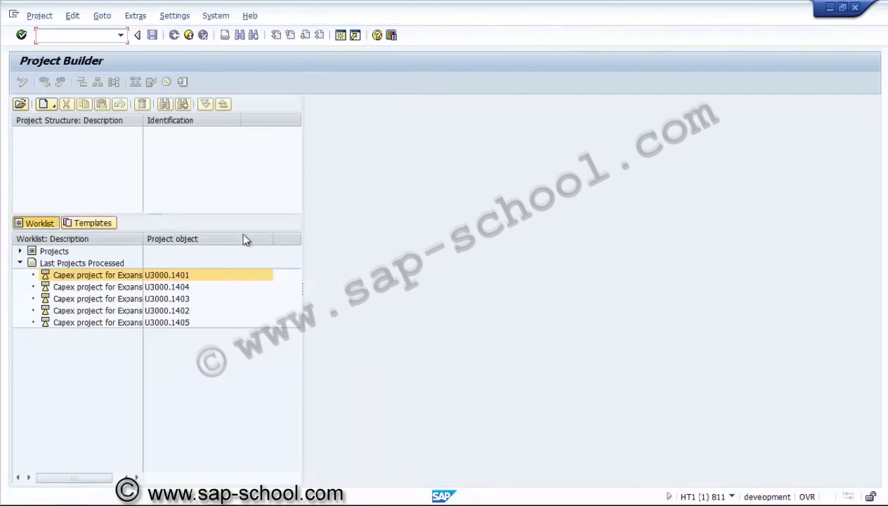
click(189, 36)
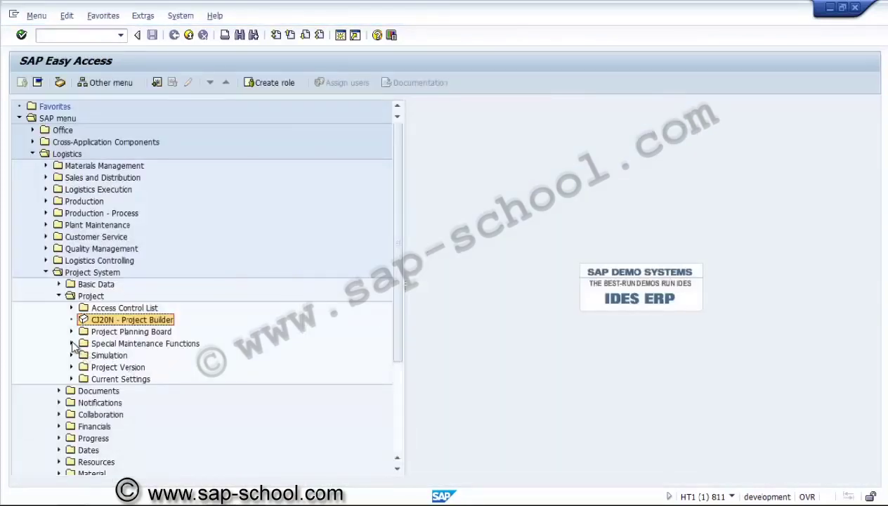
Start changing a network from the special maintenance functions and enter network NU3000.1404C
click(72, 344)
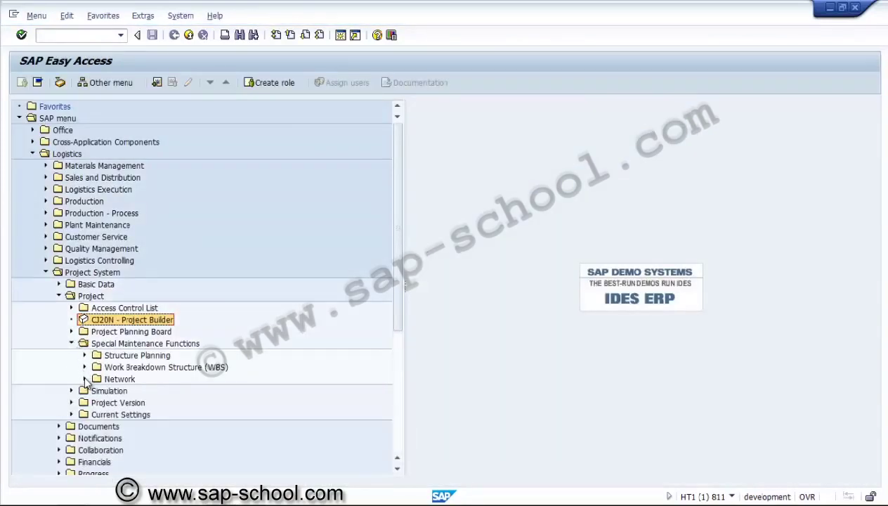
click(84, 379)
double_click(138, 404)
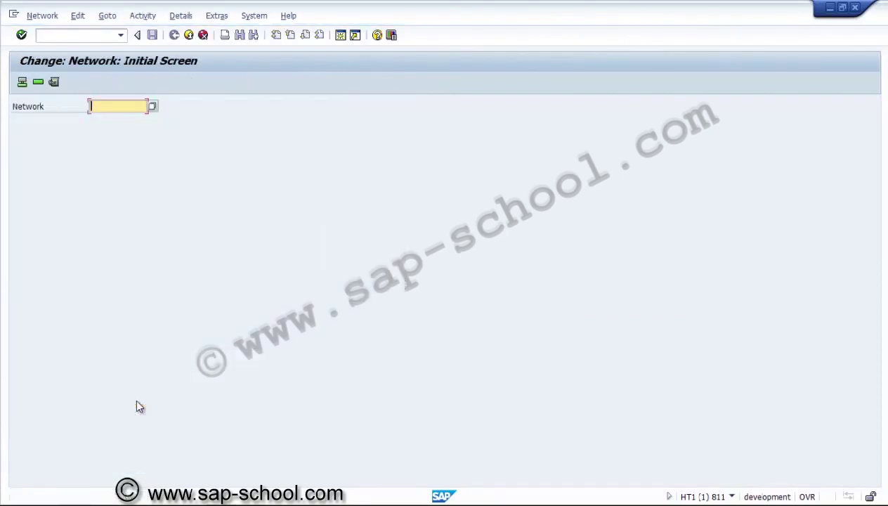
text(nu3000.140)
text(4c)
key(Return)
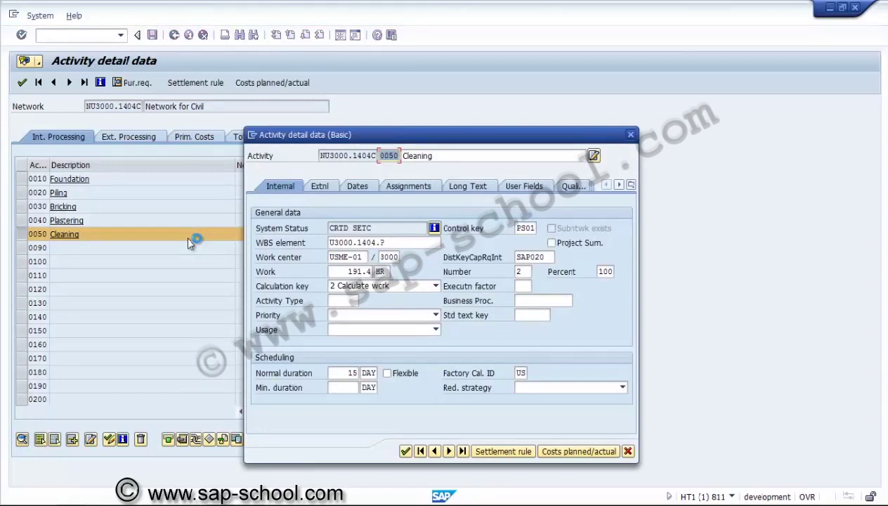
Try to release activity 0050 Cleaning in the network's basic data overview
key(Tab)
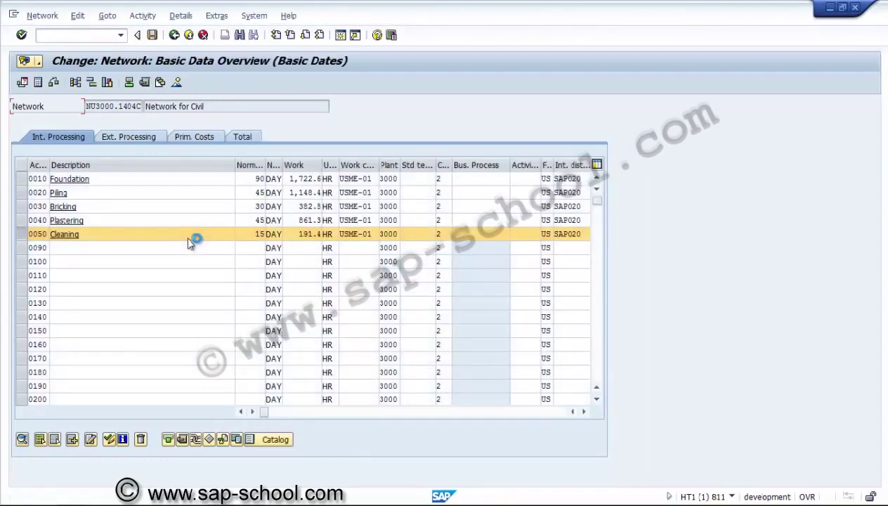
key(alt+e)
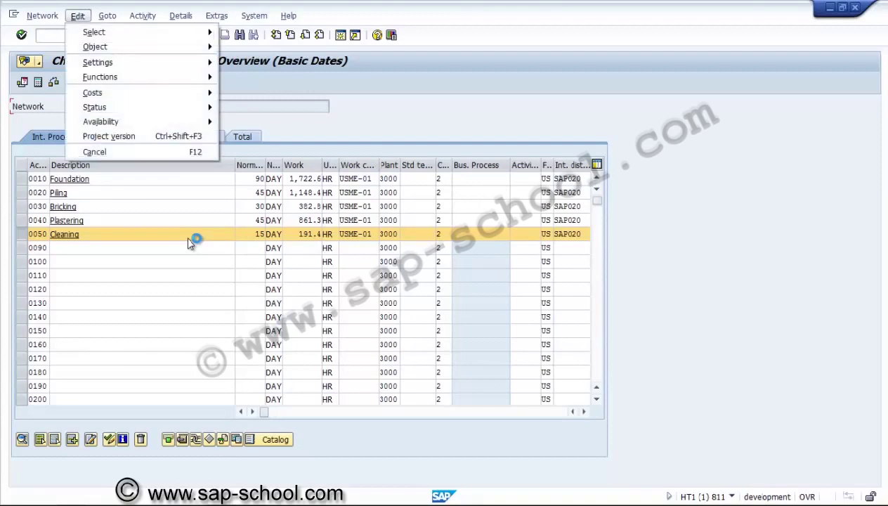
key(Down)
key(Down)
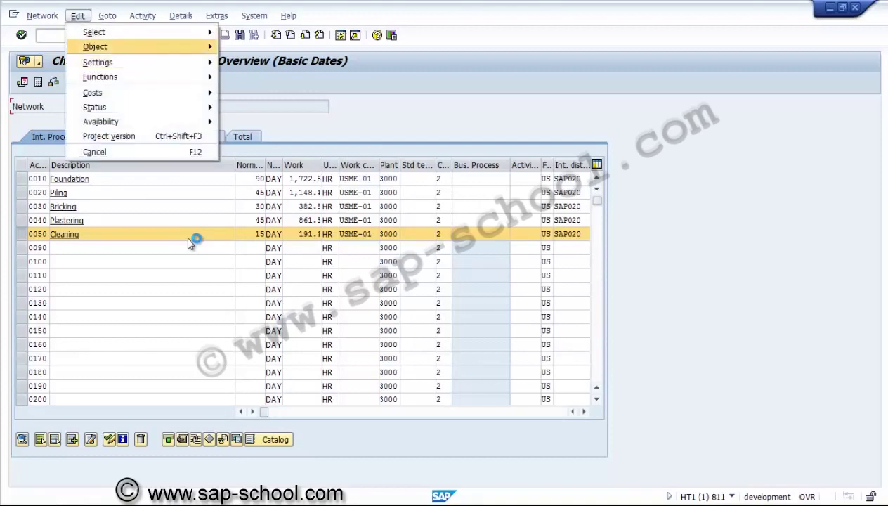
key(Up)
key(Right)
key(Down)
key(Down)
key(Down)
key(Down)
key(Down)
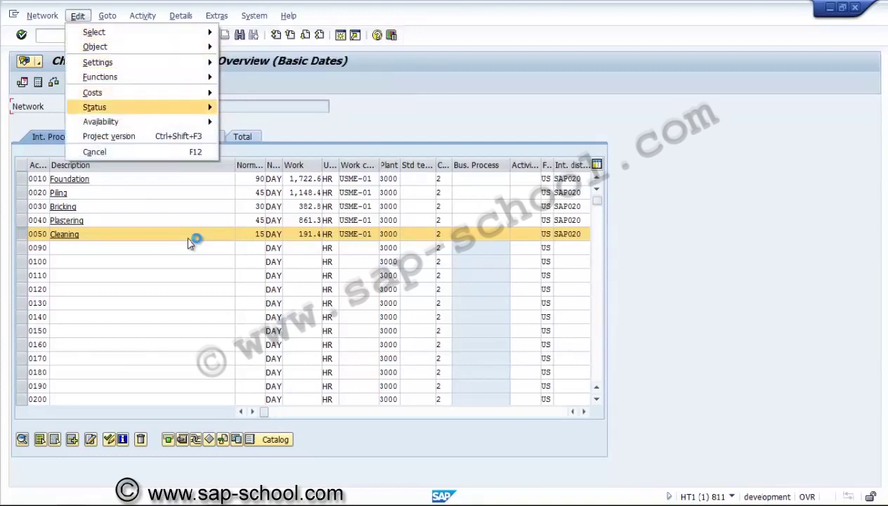
key(Right)
key(Down)
key(Up)
key(Return)
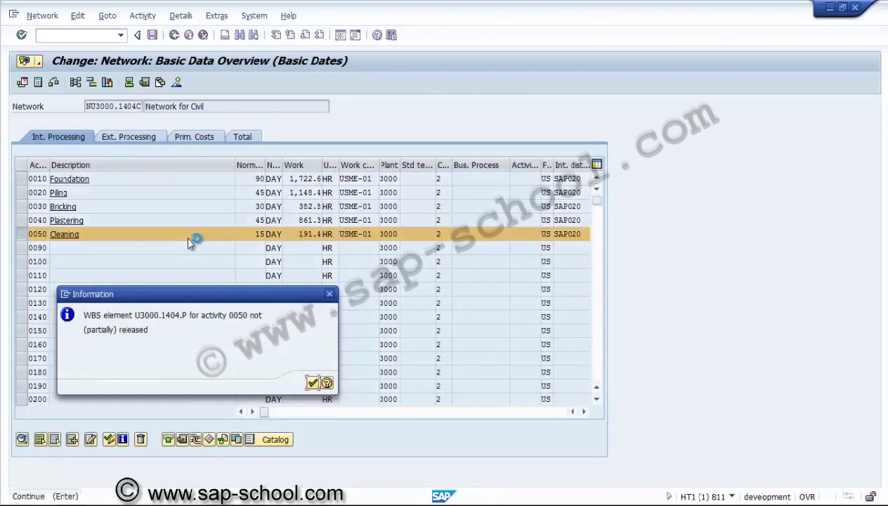
key(Return)
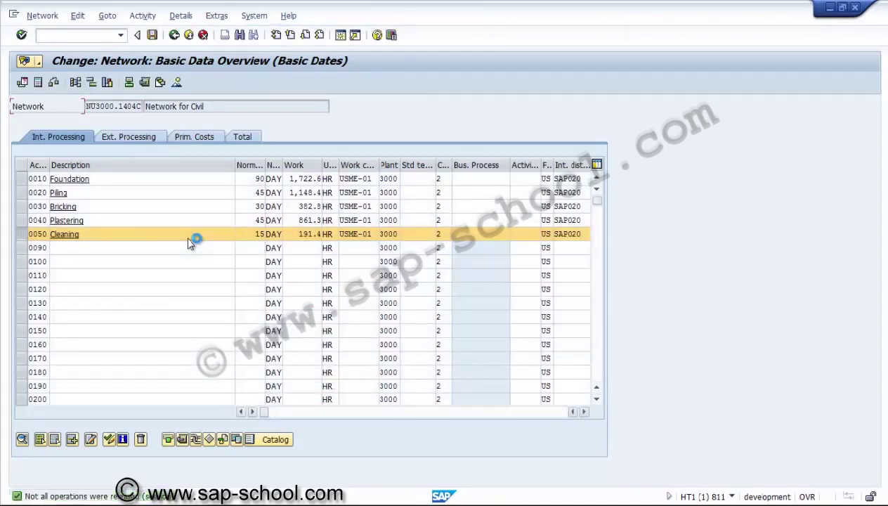
Bring up the activities' System Status column and try to release activity 0040 Plastering
scroll(189, 242, right, 10)
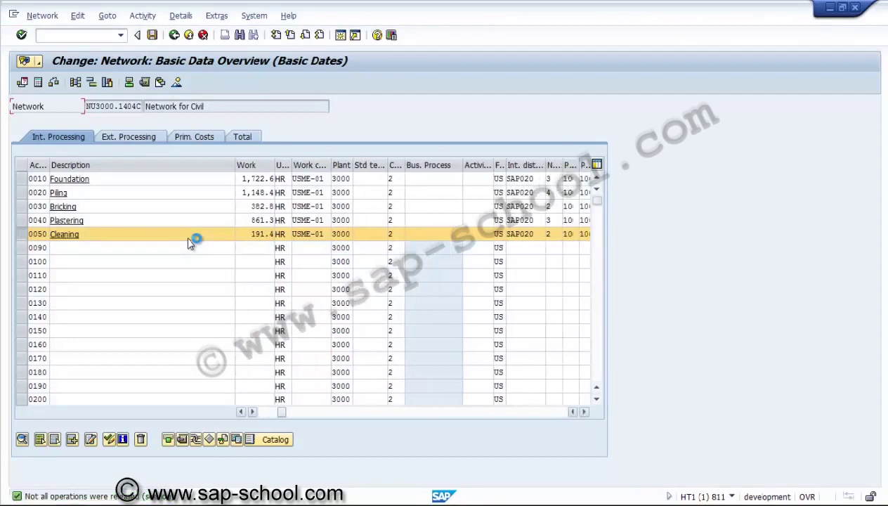
scroll(189, 243, right, 1)
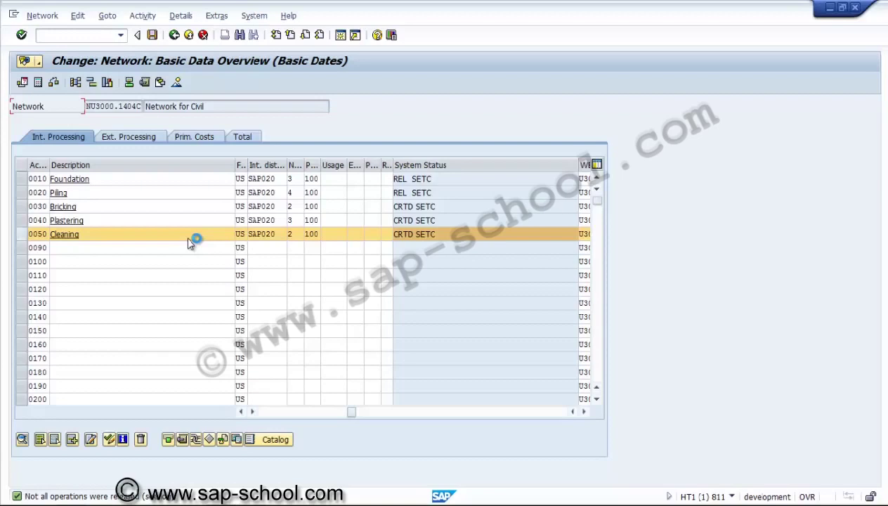
key(Up)
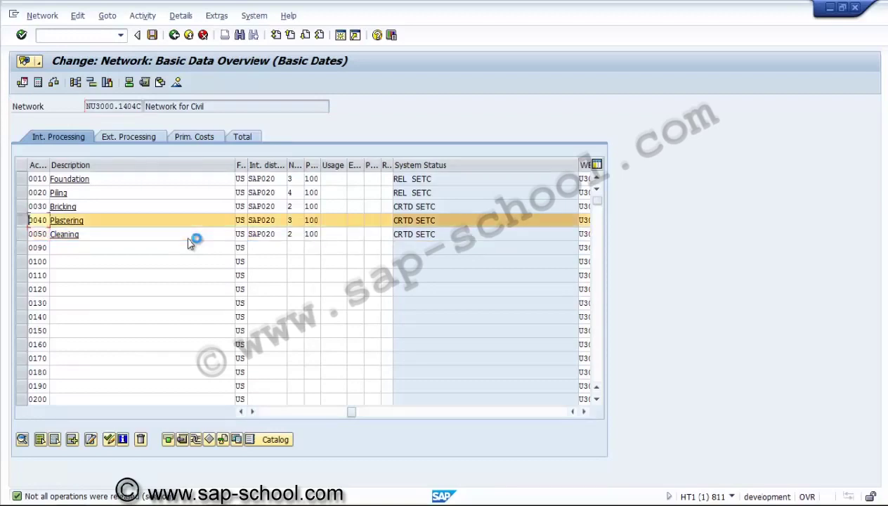
key(alt+e)
key(Down)
key(Down)
key(Down)
key(Down)
key(Down)
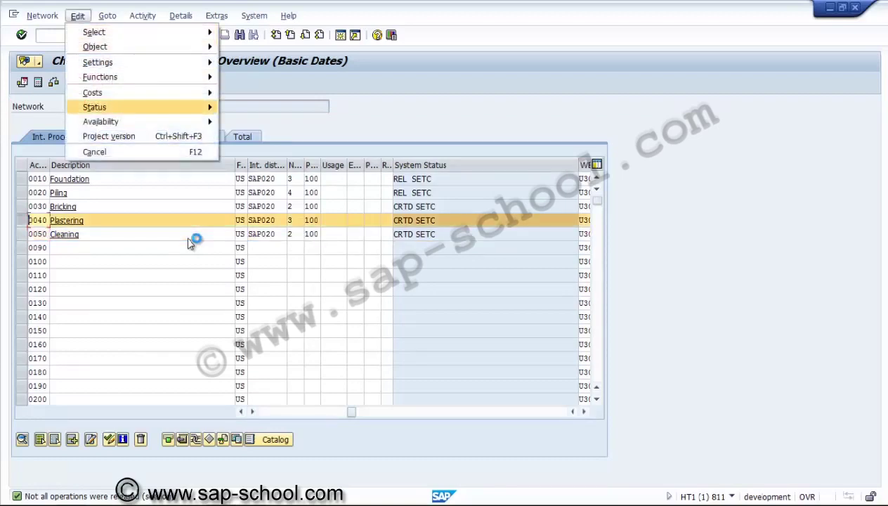
key(Right)
key(Down)
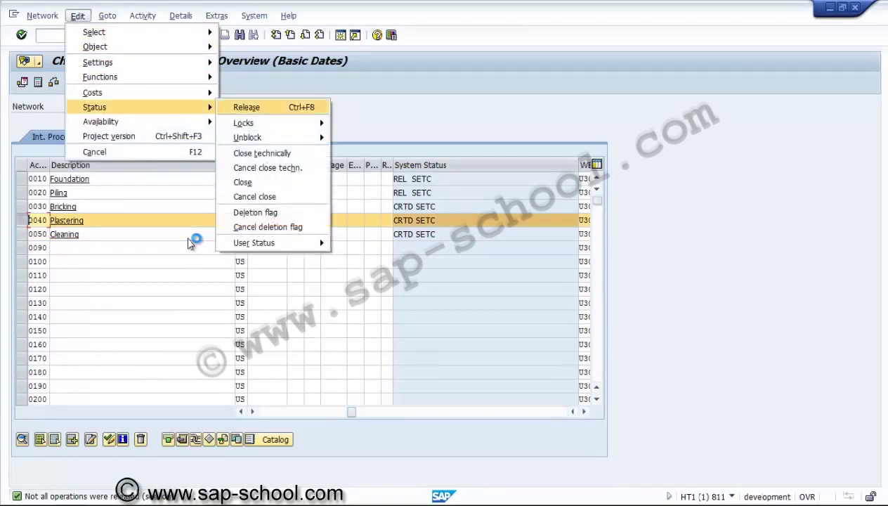
key(Return)
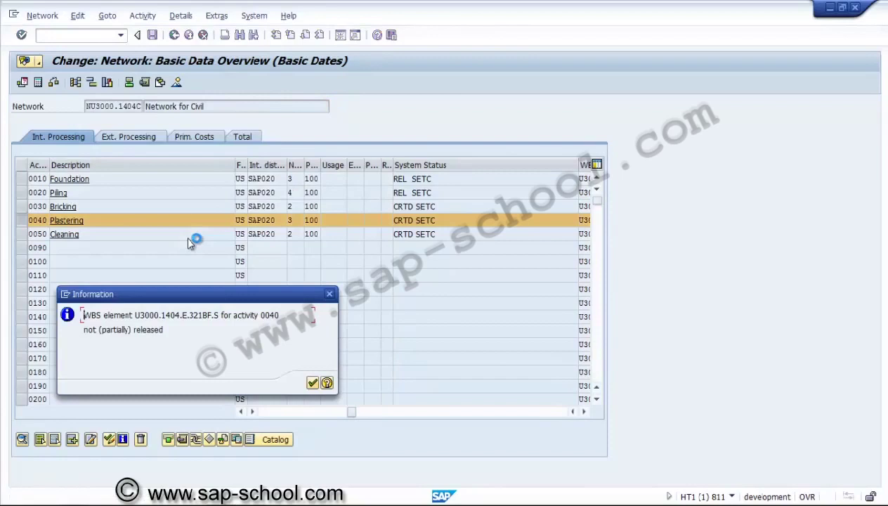
key(Return)
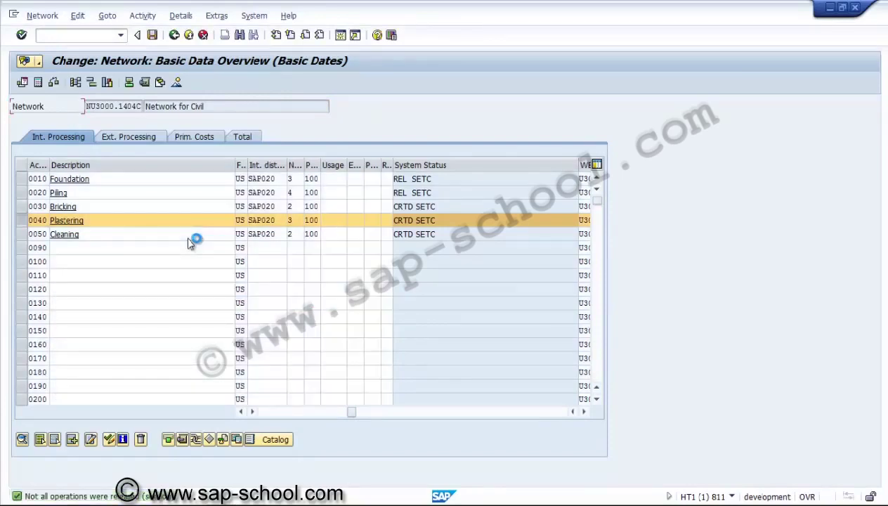
Select activity 0030 Bricking instead and try to release it
key(Up)
key(space)
key(Down)
key(space)
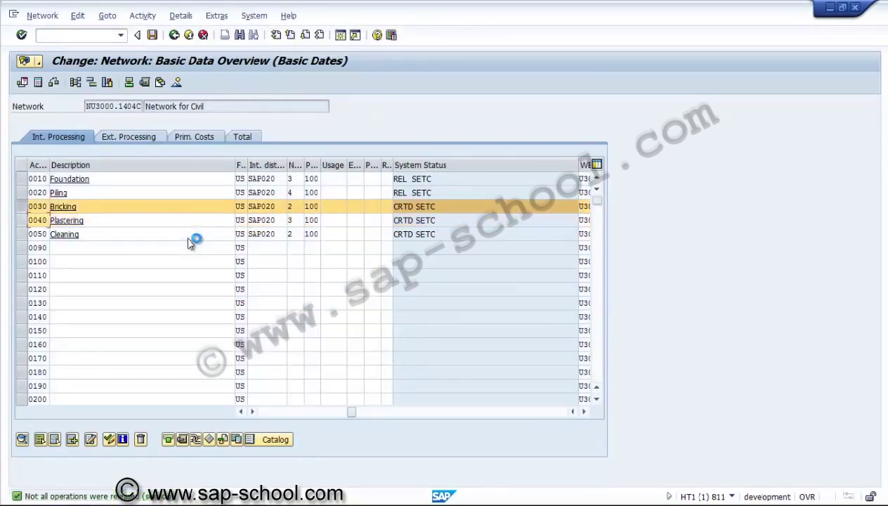
key(alt+e)
key(Down)
key(Down)
key(Down)
key(Down)
key(Down)
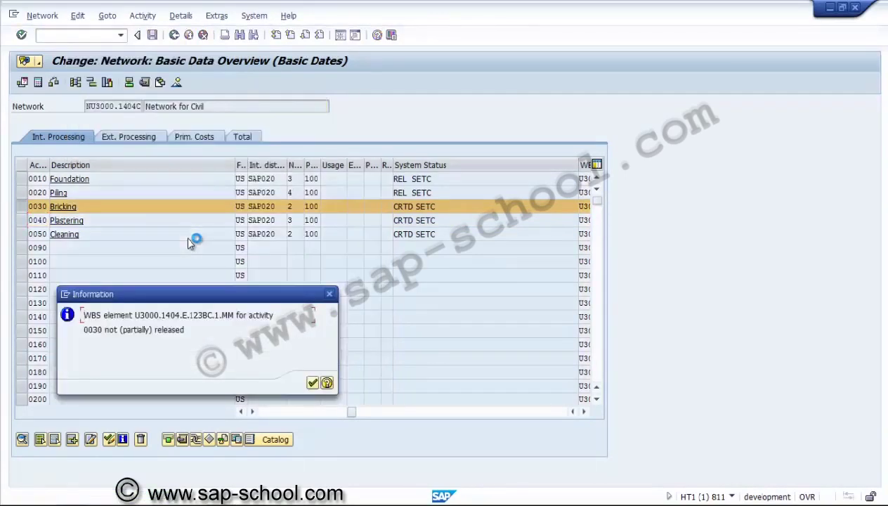
Copy the WBS element ID U3000.1404.E.123BC.1.MM from the information message for activity 0030 and dismiss the message
key(ctrl+Right)
key(ctrl+Right)
key(shift+Right)
key(shift+Right)
key(shift+Right)
key(shift+Right)
key(shift+Right)
key(shift+Right)
key(shift+Right)
key(shift+Right)
key(shift+Right)
key(shift+Right)
key(shift+Right)
key(shift+Right)
key(shift+Right)
key(shift+Right)
key(shift+Right)
key(shift+Right)
key(shift+Right)
key(shift+Right)
key(shift+Right)
key(shift+Right)
key(shift+Right)
key(shift+Right)
key(shift+Right)
key(ctrl+c)
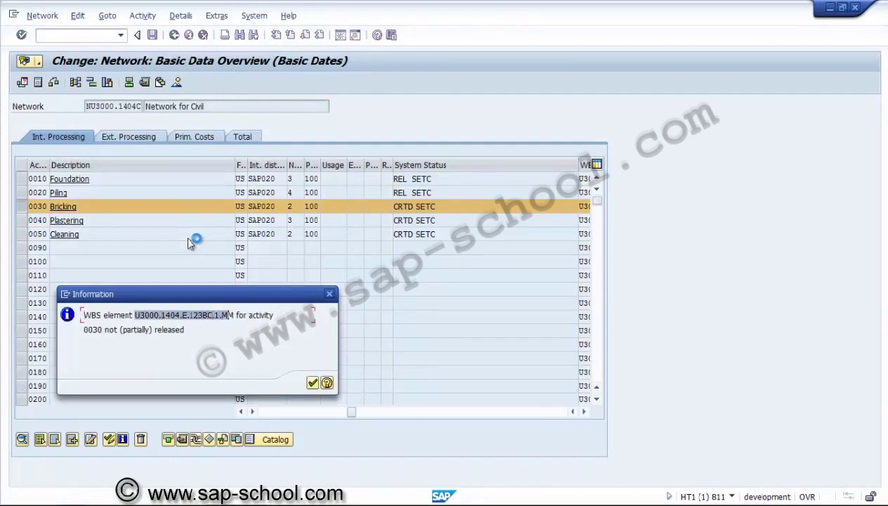
key(Right)
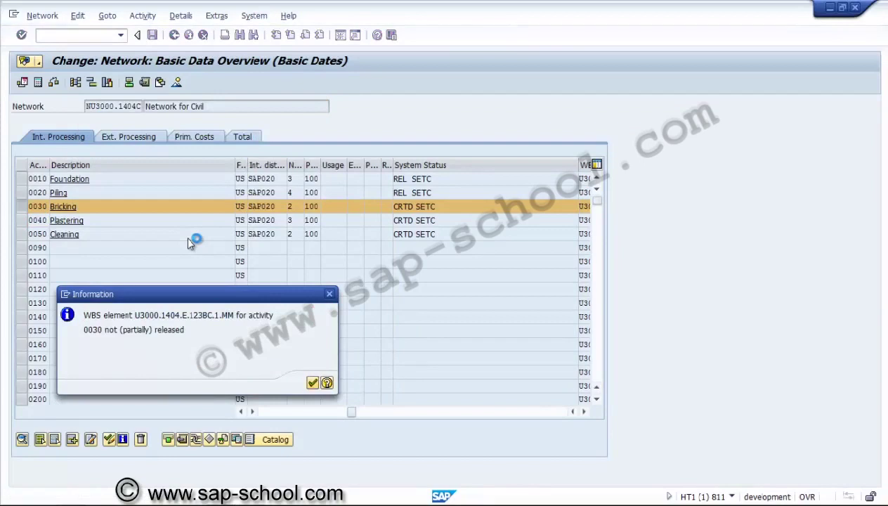
key(Return)
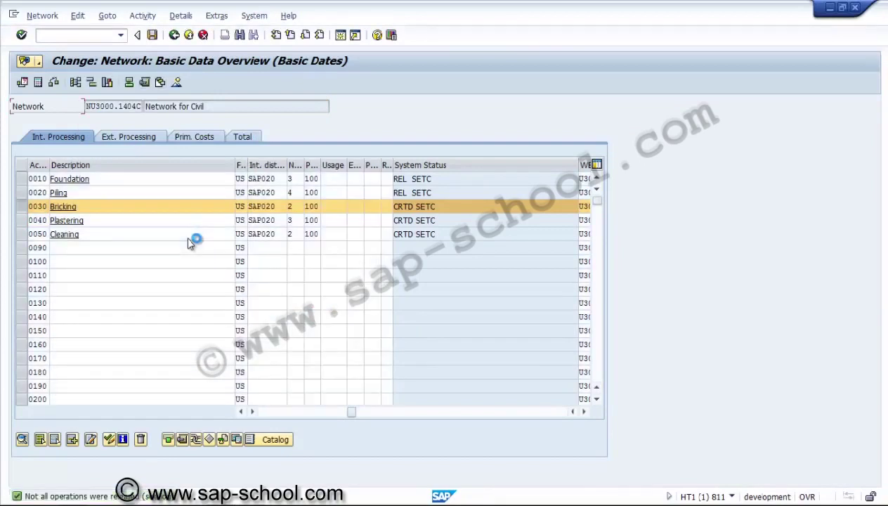
Start the Display Project transaction CJ03 in a new session
key(ctrl+slash)
text(/ocj03)
key(Return)
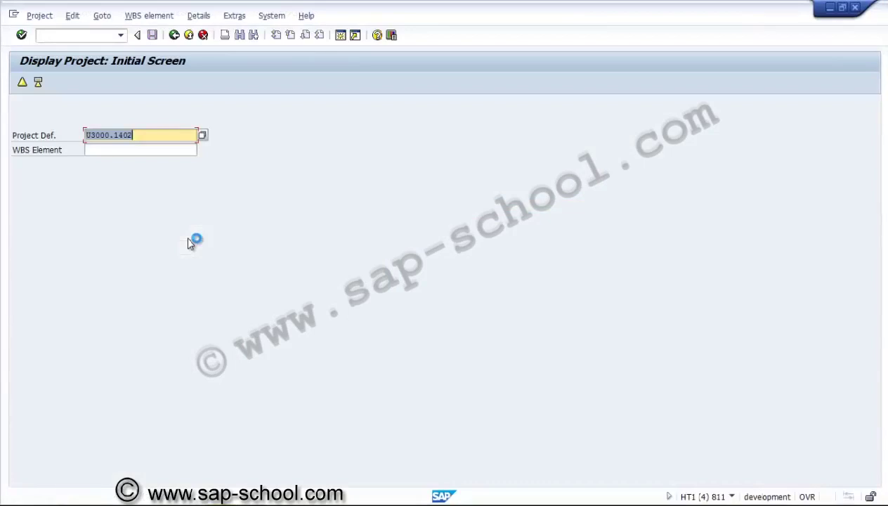
Display WBS element U3000.1404.E.123BC.1.MM with the project definition left blank, and close its detail window after viewing the basic data
key(Tab)
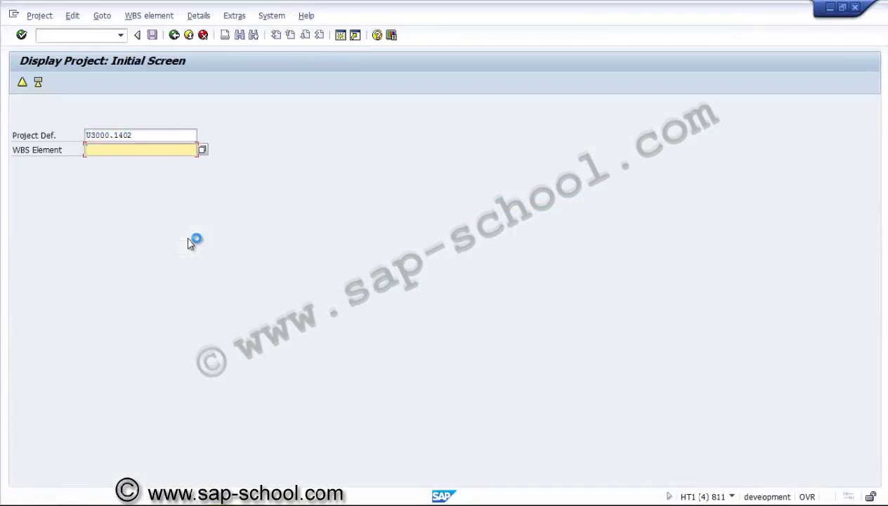
key(ctrl+v)
key(shift+Tab)
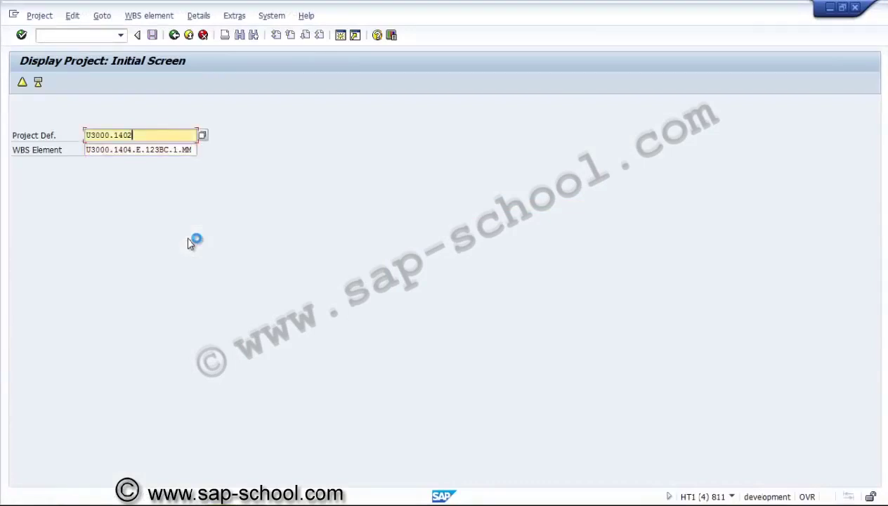
key(BackSpace)
key(BackSpace)
key(BackSpace)
key(BackSpace)
key(BackSpace)
key(BackSpace)
key(BackSpace)
key(BackSpace)
key(BackSpace)
key(BackSpace)
key(Return)
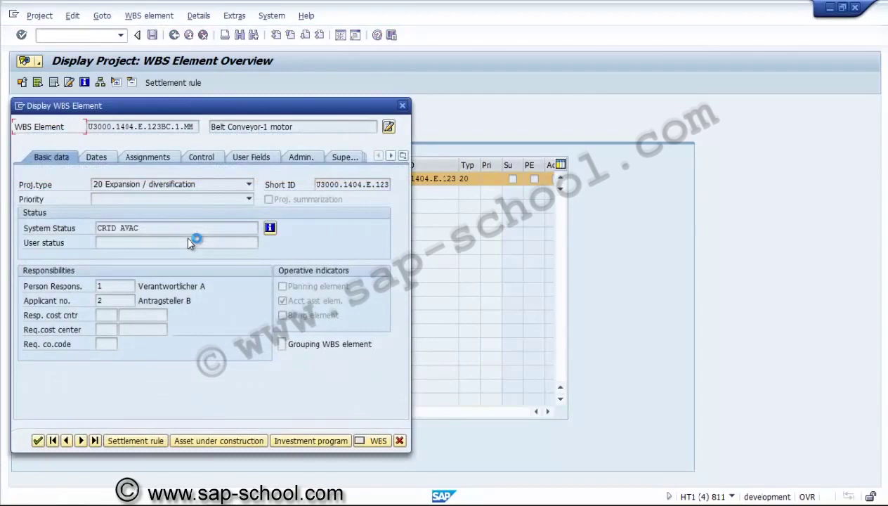
key(shift+Tab)
key(Tab)
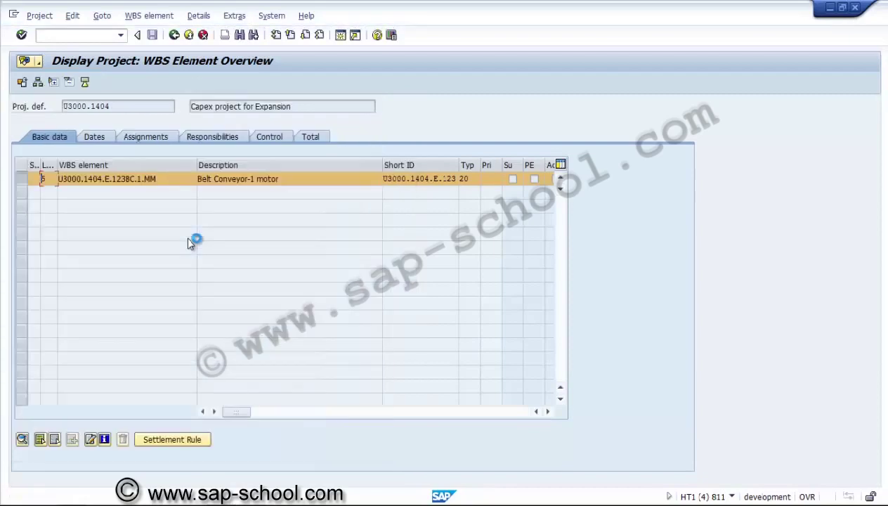
Switch the project from display to change mode
key(F10)
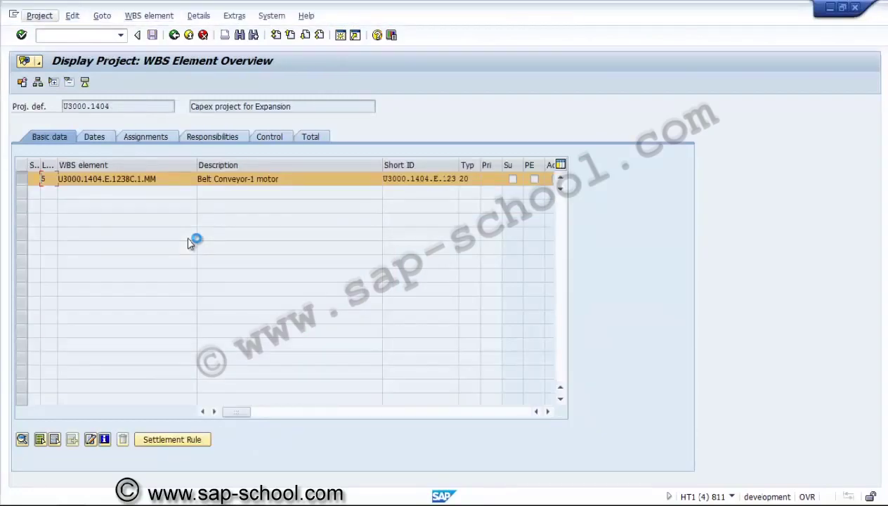
key(Down)
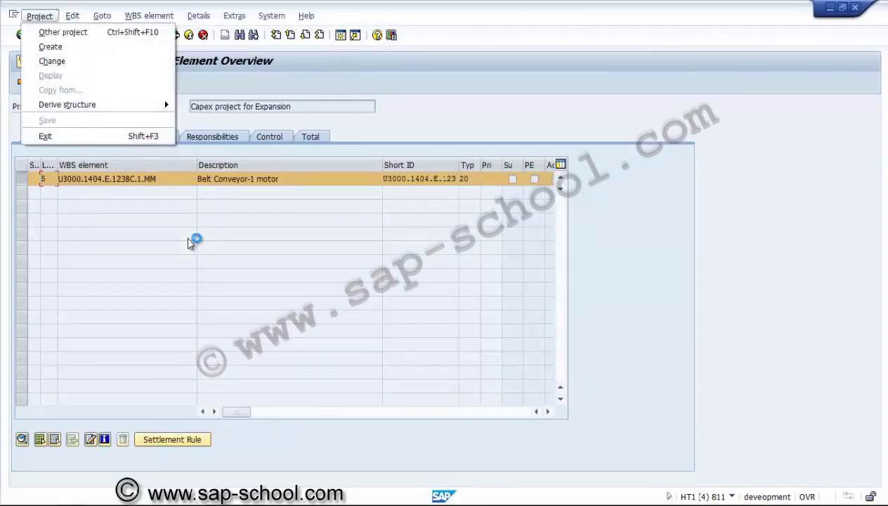
key(Return)
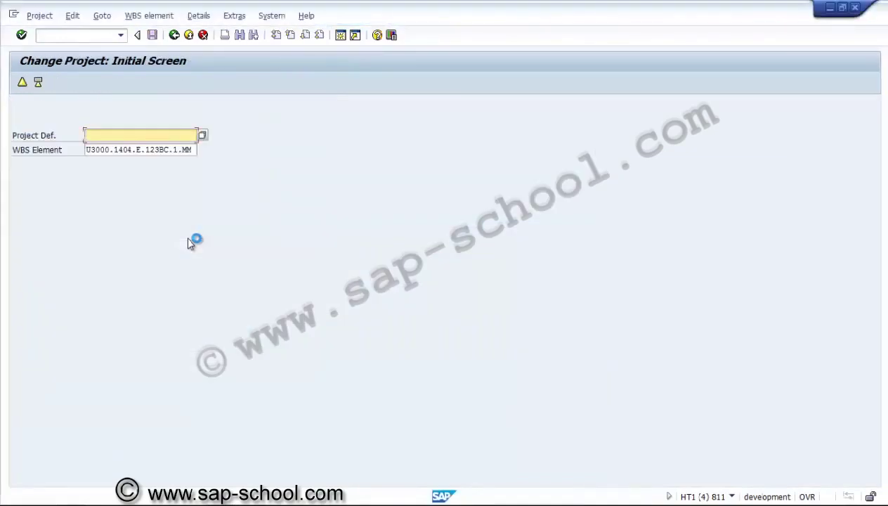
In the network session, enter network NU3000.1404C on the initial screen, and return to the project session
key(alt+Tab)
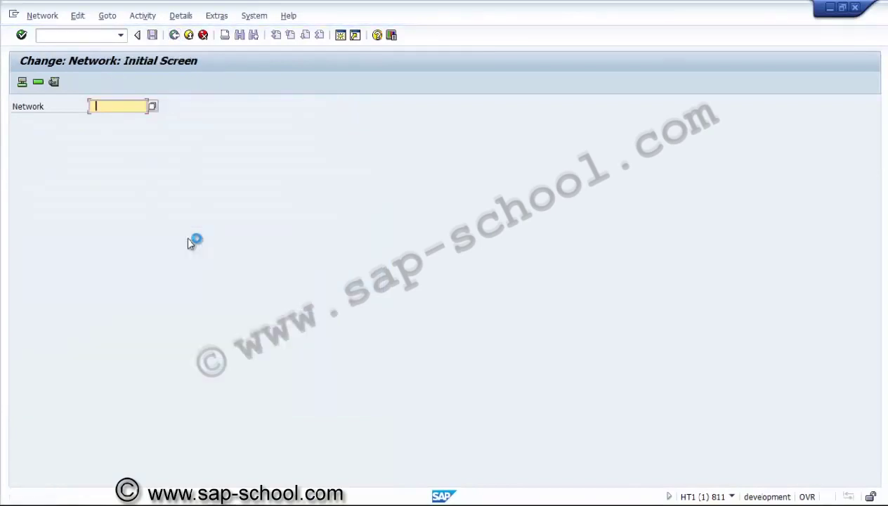
text(nu3000.1404c)
key(alt+Tab)
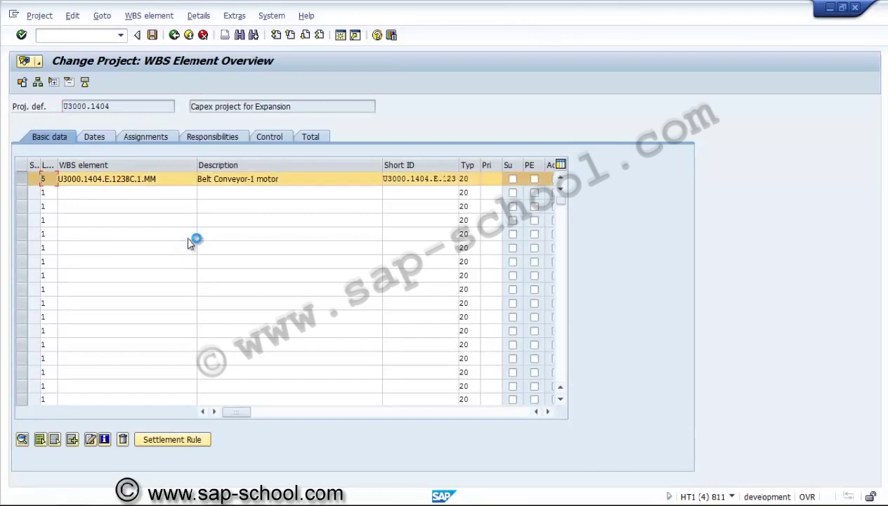
Release WBS element U3000.1404.E.123BC.1.MM in the project's WBS element overview
key(alt+e)
key(Down)
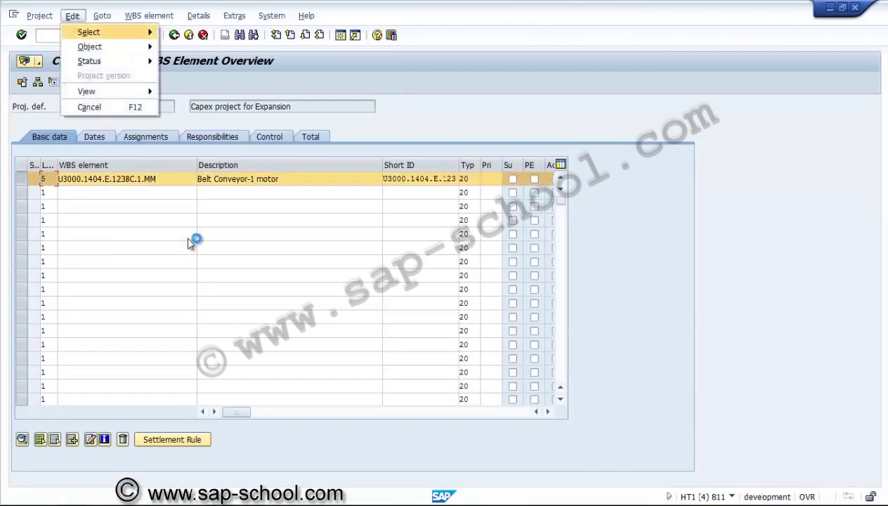
key(Right)
key(Down)
key(Down)
key(Right)
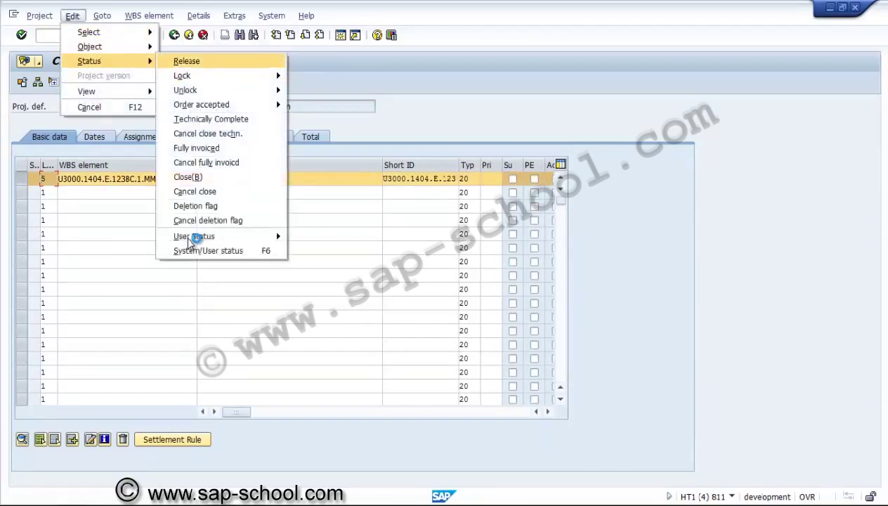
key(Return)
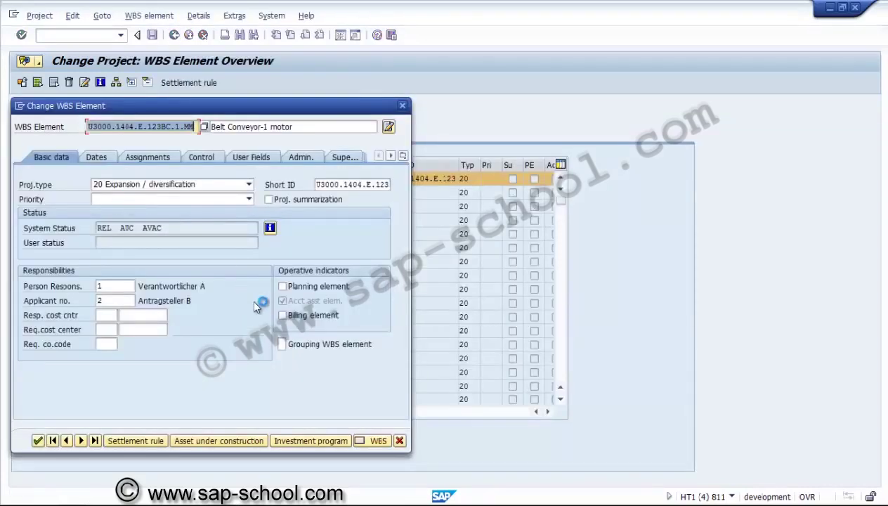
Open the master data of the WBS element's asset under construction, return to the project and save it
key(ctrl+shift+F8)
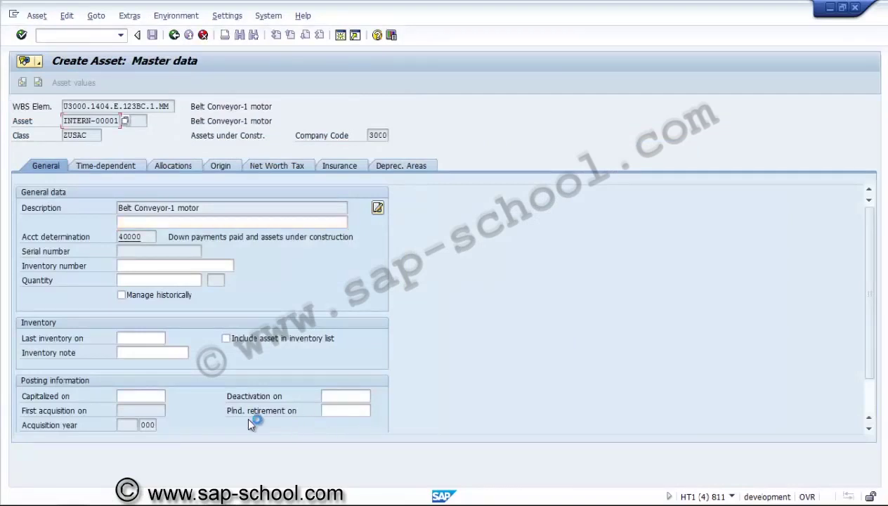
key(F3)
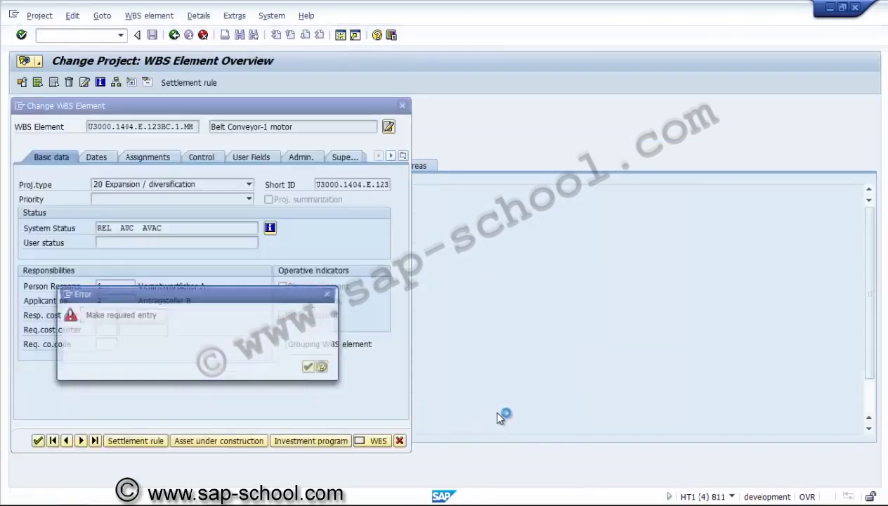
key(Return)
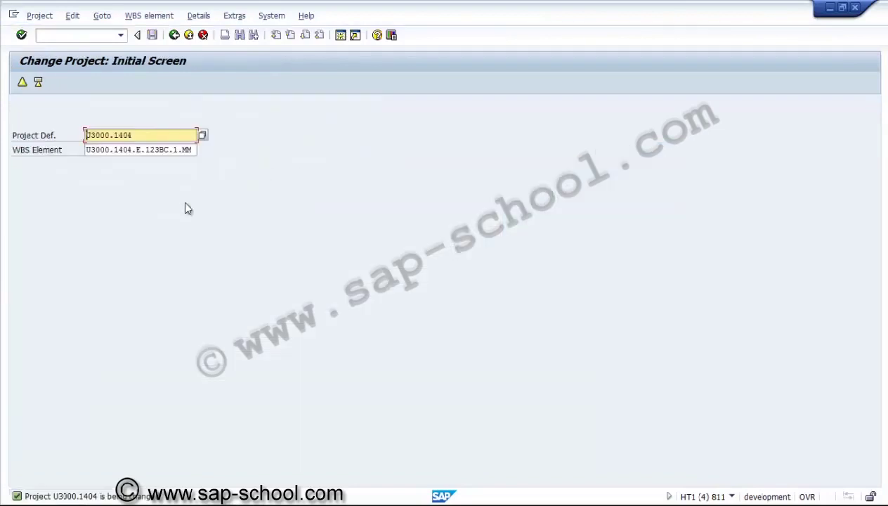
Switch project U3000.1404 to display mode and open the overview for WBS element U3000.1404.E.123BC.1.MM
click(40, 15)
click(65, 76)
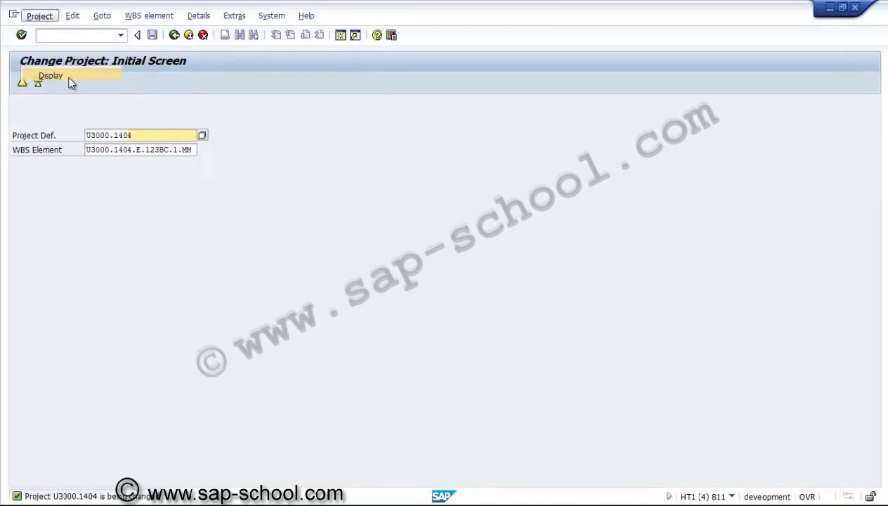
click(37, 83)
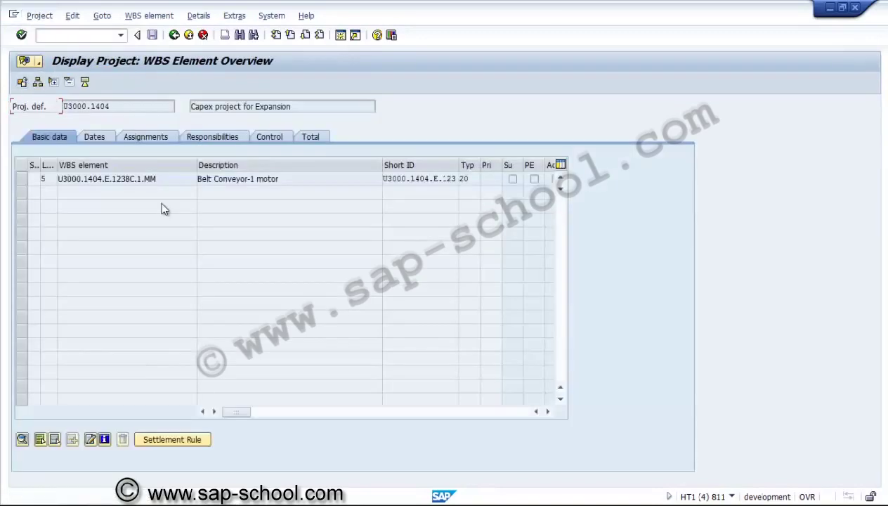
Check the WBS element's system status and settlement rule, and return to its detail window
click(24, 180)
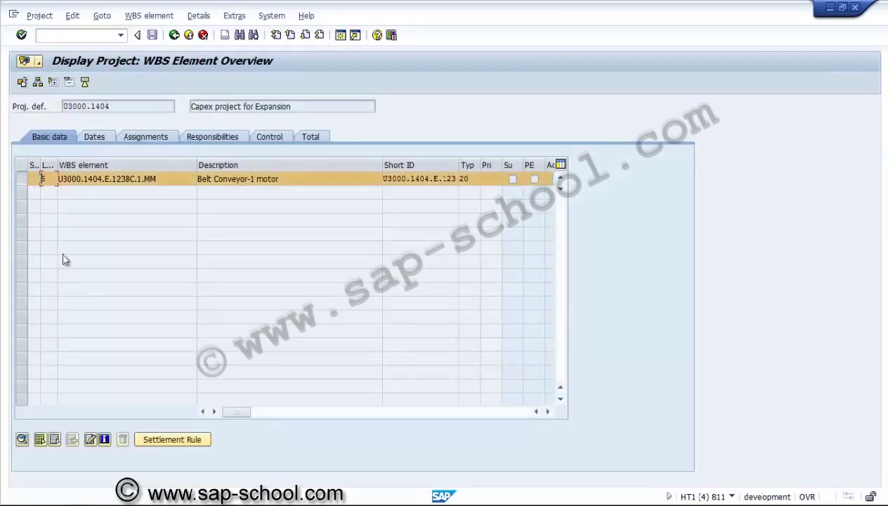
click(261, 414)
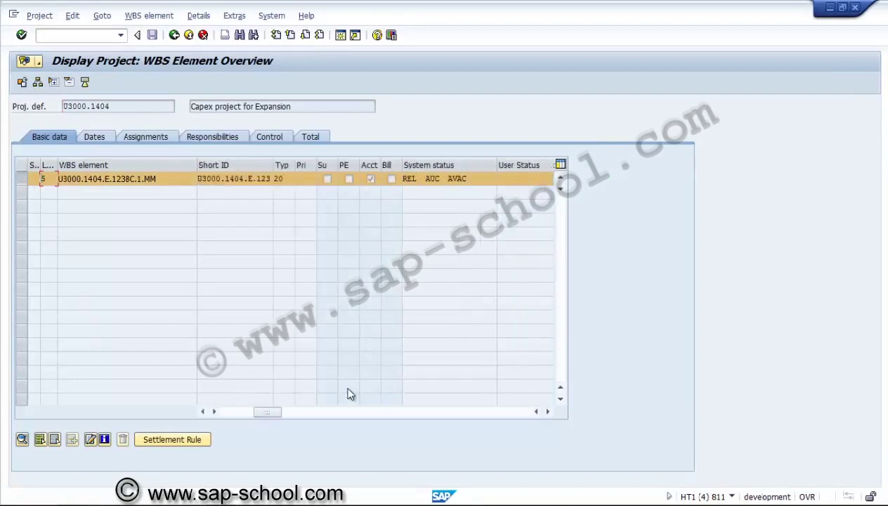
click(400, 411)
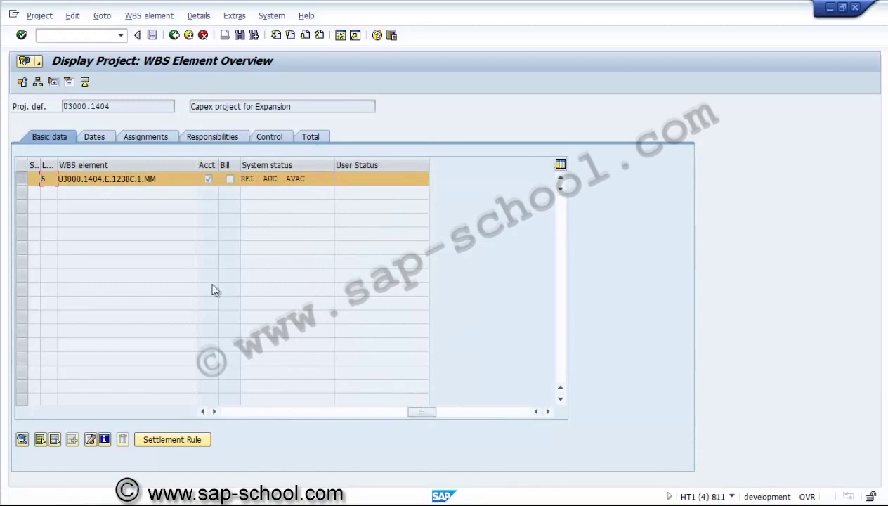
click(21, 440)
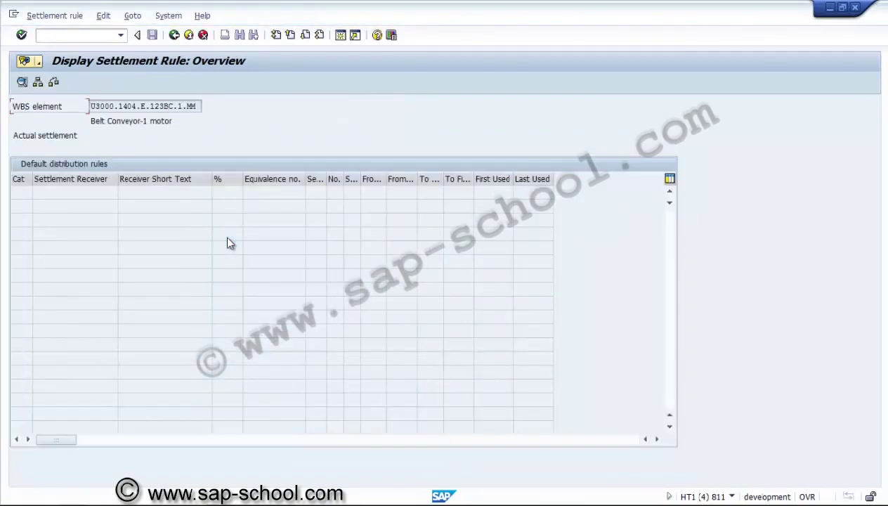
click(173, 42)
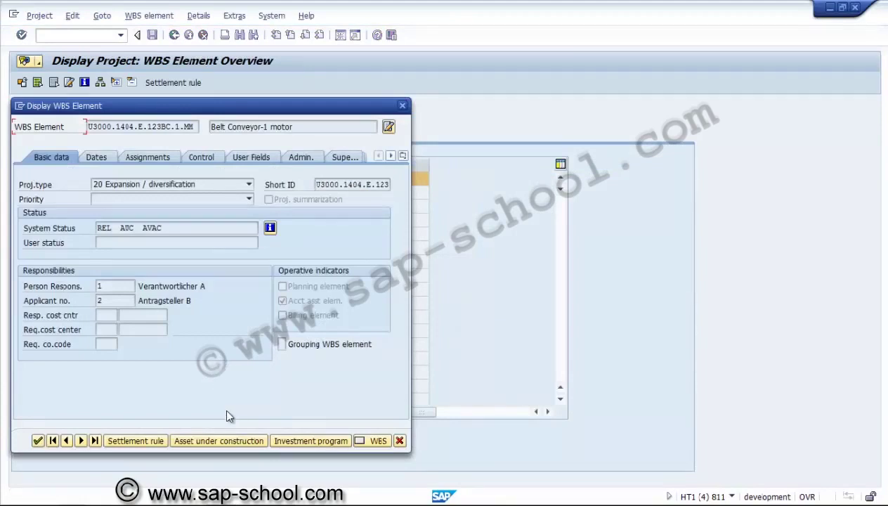
Examine the asset under construction's master data, from general and time-dependent data through to depreciation areas, and return to the WBS element details
click(233, 440)
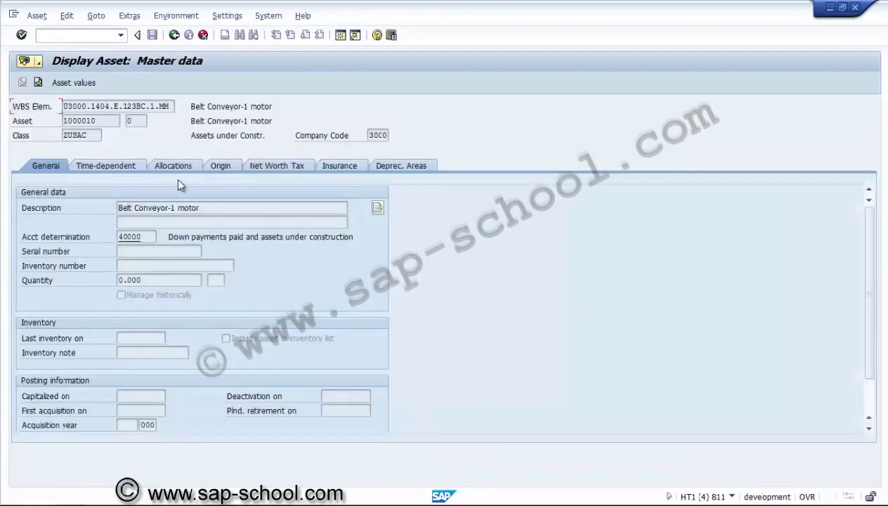
click(140, 236)
click(107, 122)
click(140, 236)
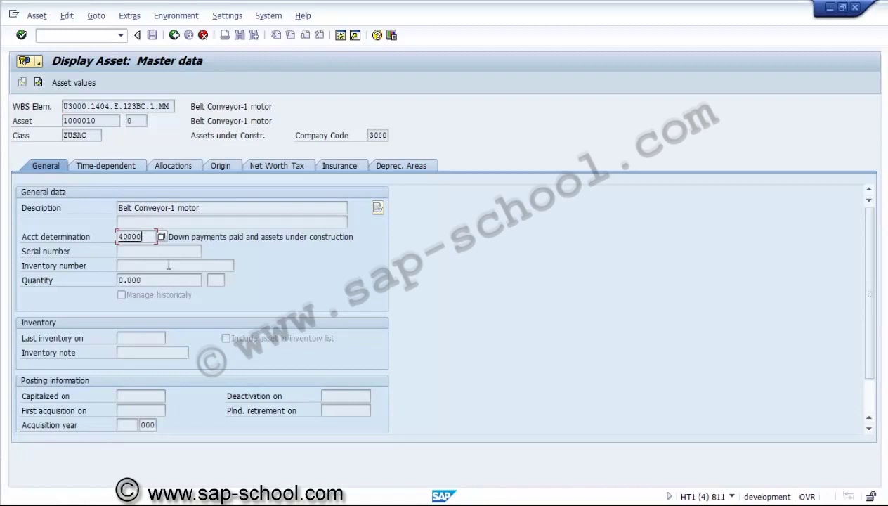
click(132, 168)
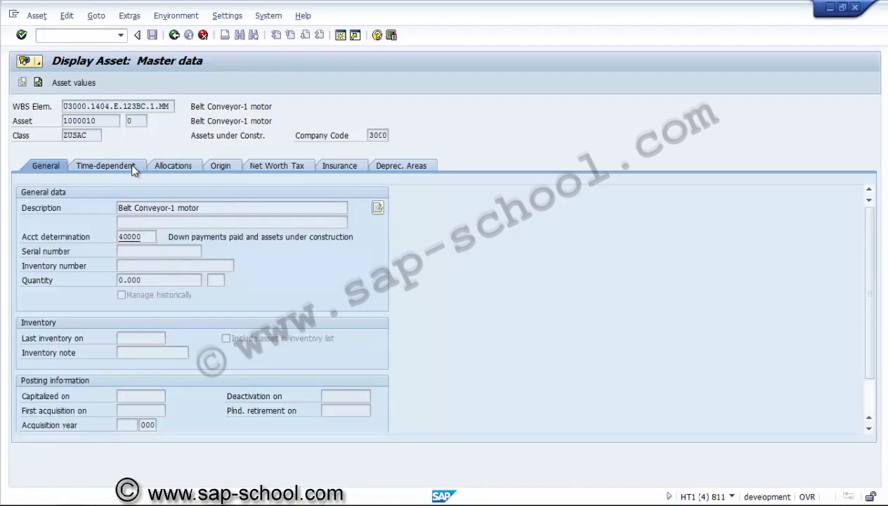
click(186, 170)
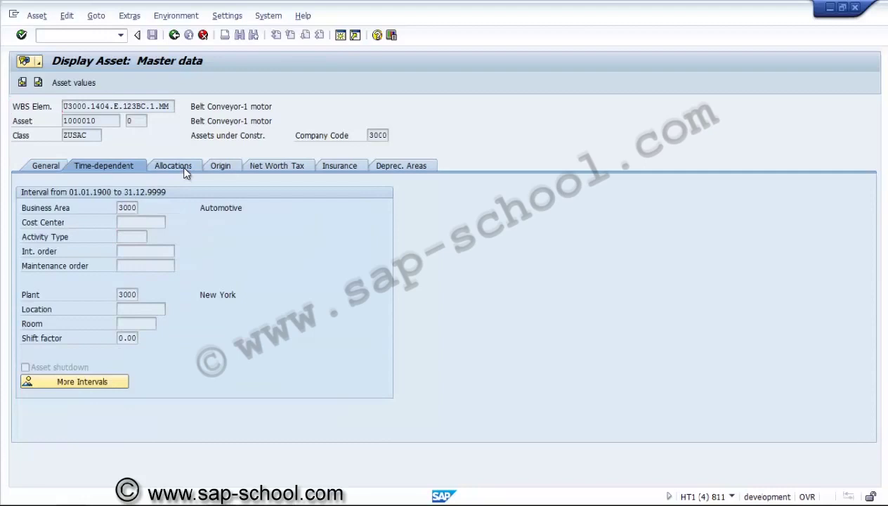
click(231, 170)
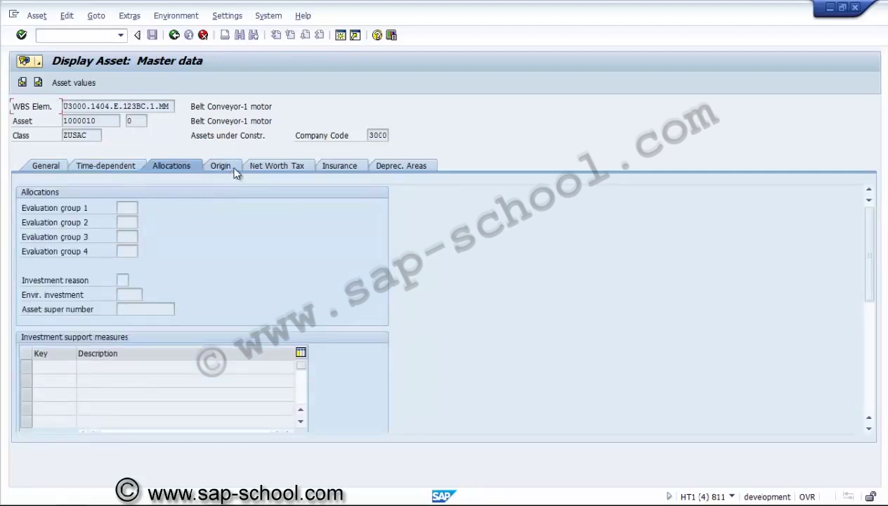
click(260, 173)
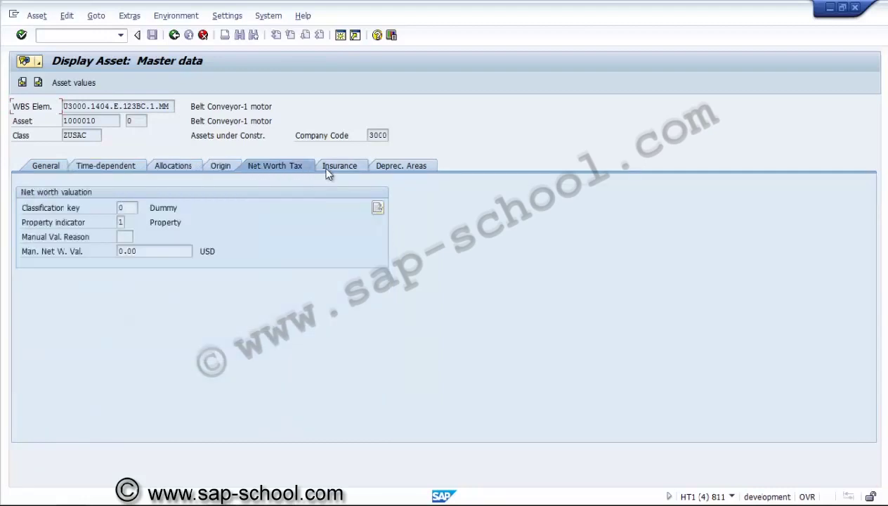
click(328, 171)
click(384, 171)
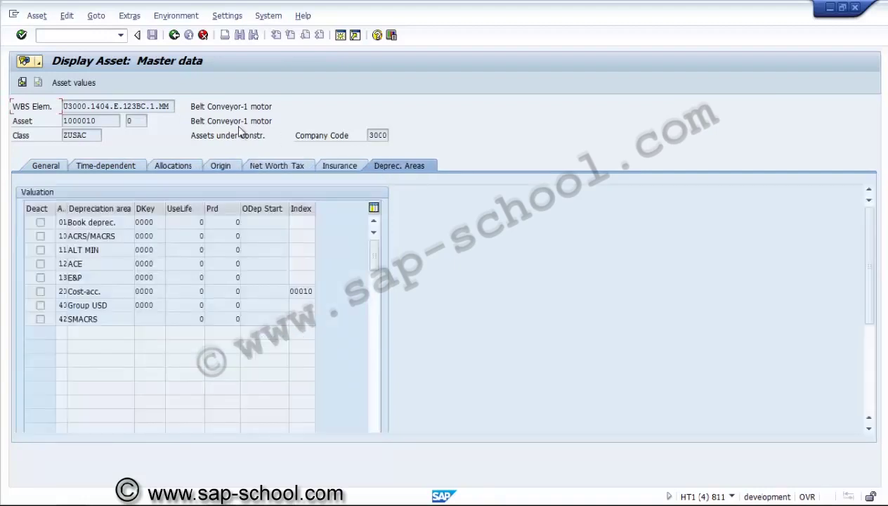
click(174, 35)
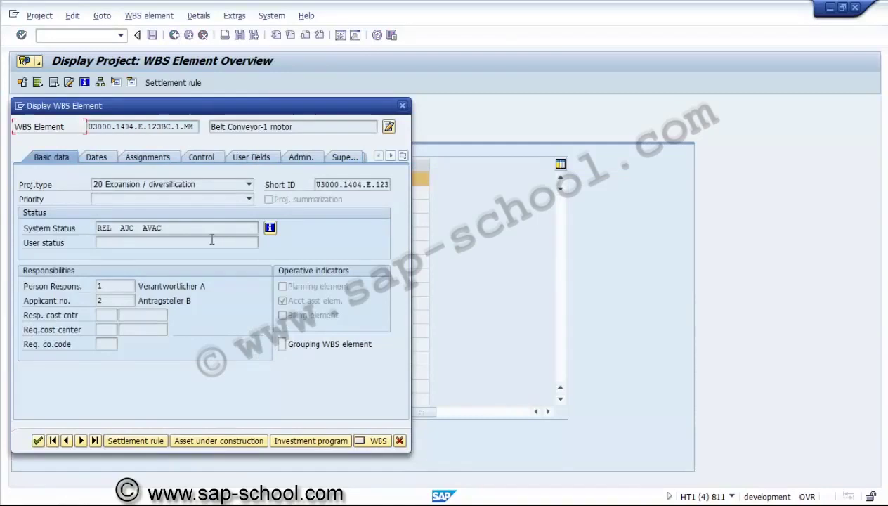
Close the WBS element details, check its system status in the overview and return to the project's initial screen
click(38, 441)
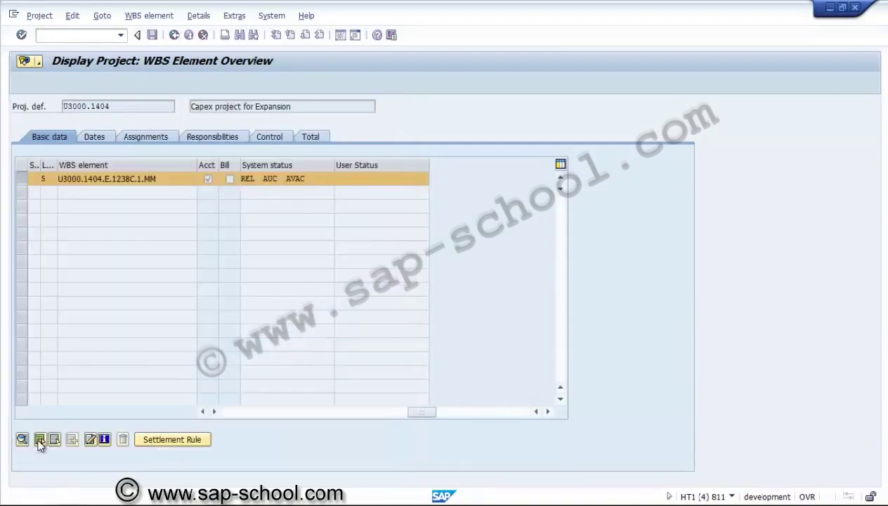
click(26, 179)
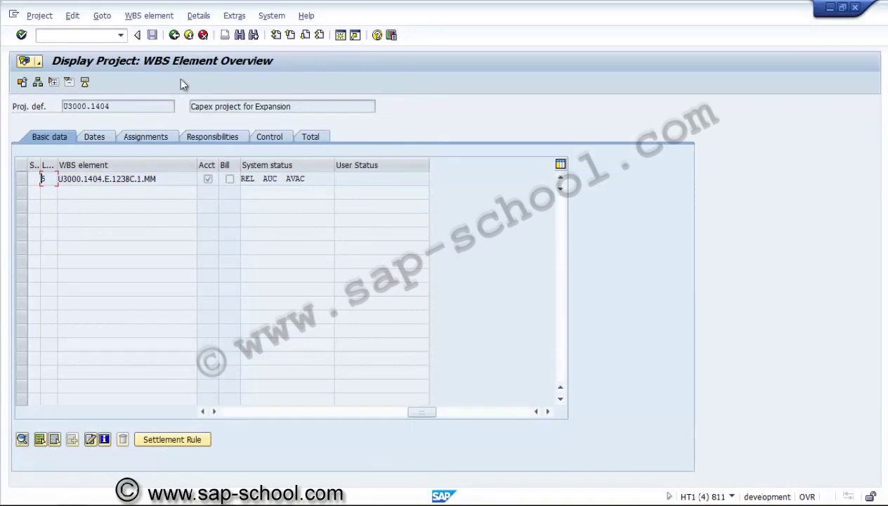
click(288, 180)
click(177, 40)
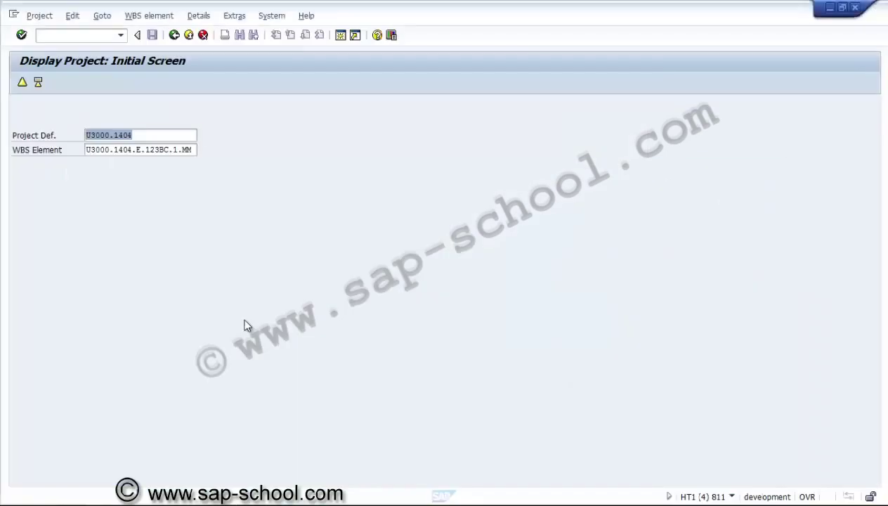
click(244, 325)
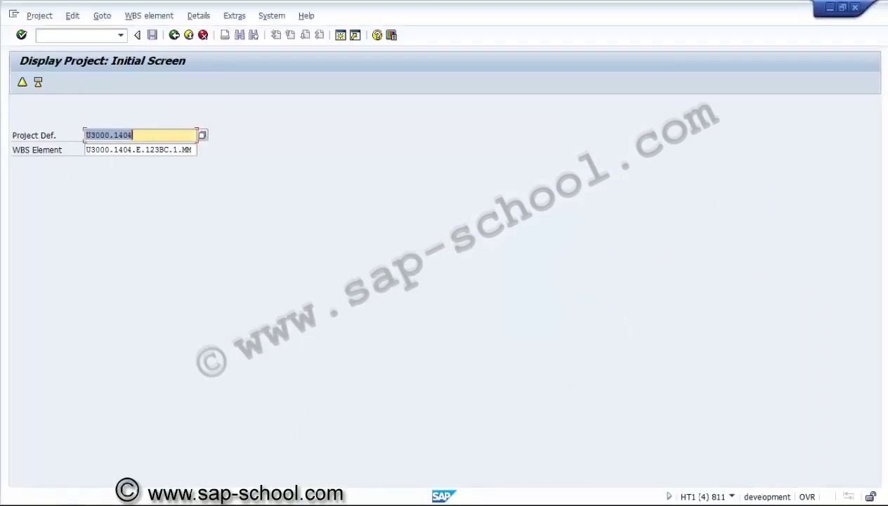
Switch to the network session and open the activity overview of network NU3000.1404C
mouse_move(215, 495)
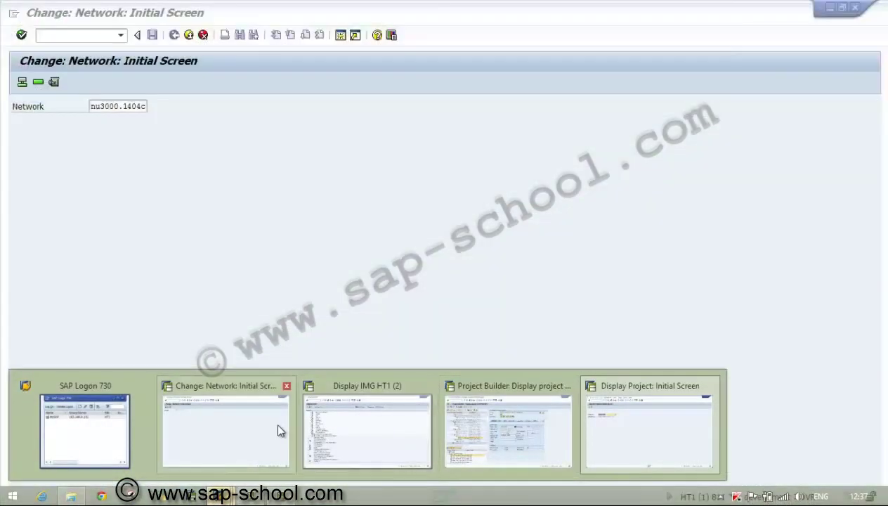
click(280, 429)
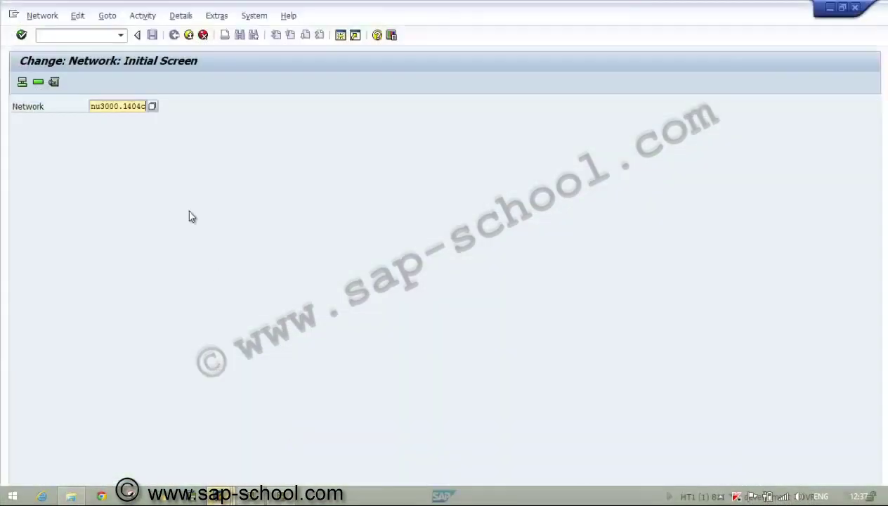
click(39, 82)
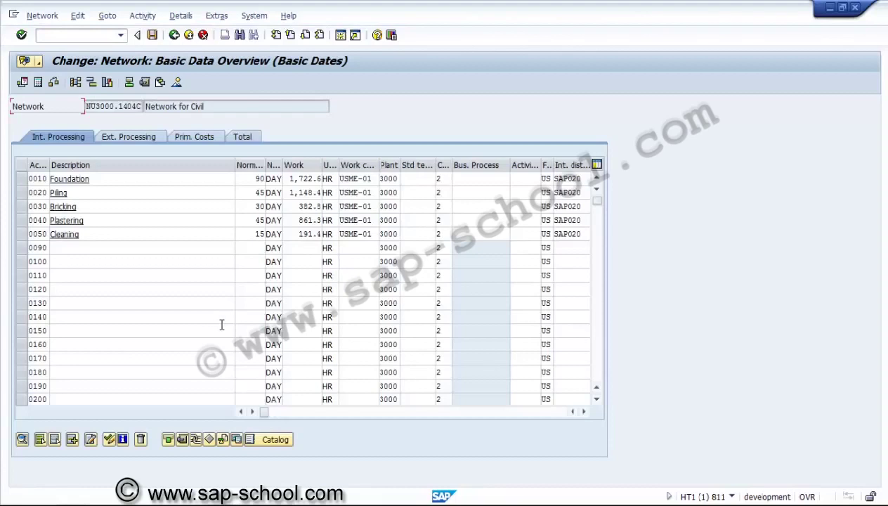
Check the system status and assigned WBS element of activity 0030 Bricking, and release the activity
click(585, 413)
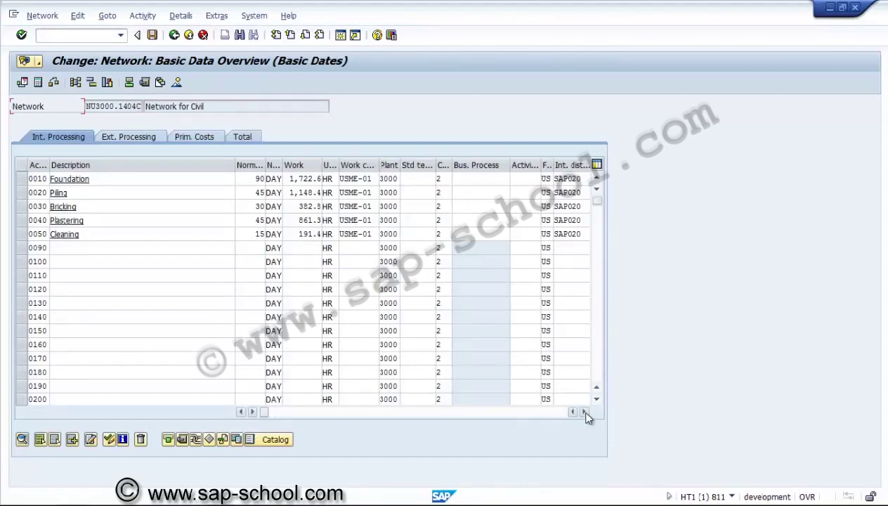
drag(585, 413, 585, 413)
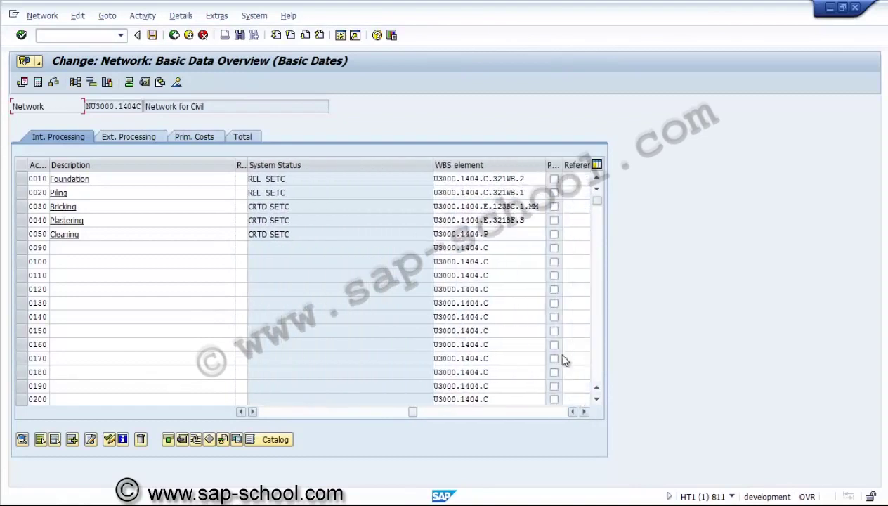
click(506, 207)
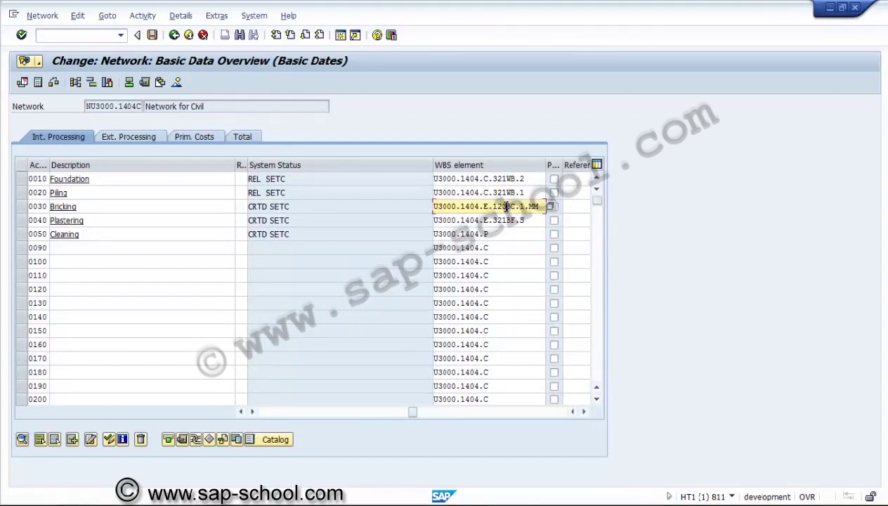
click(23, 206)
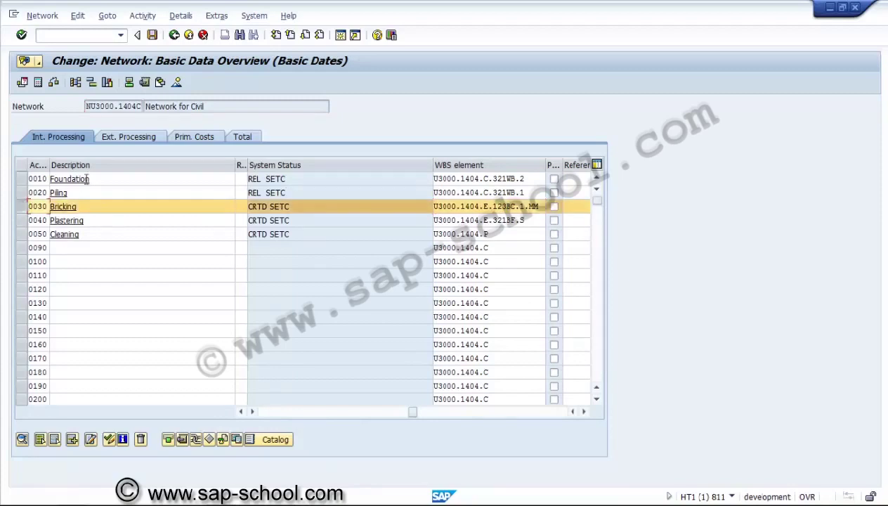
click(79, 17)
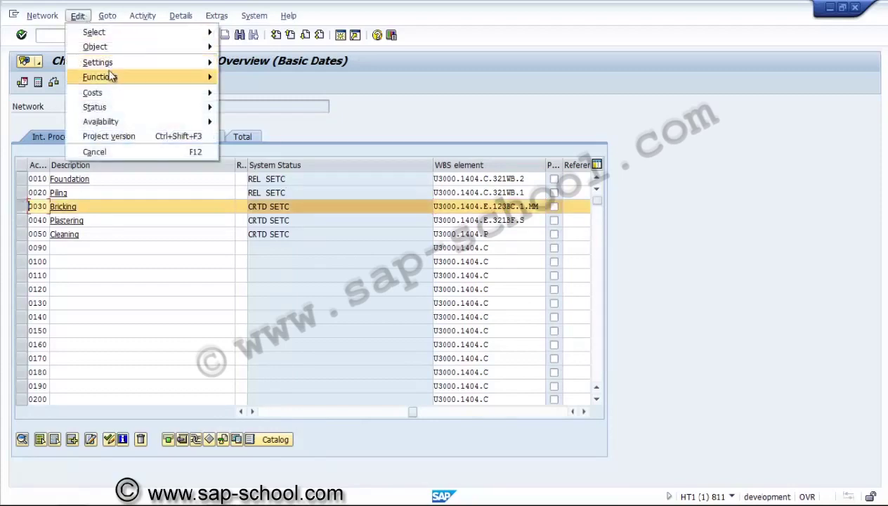
mouse_move(197, 106)
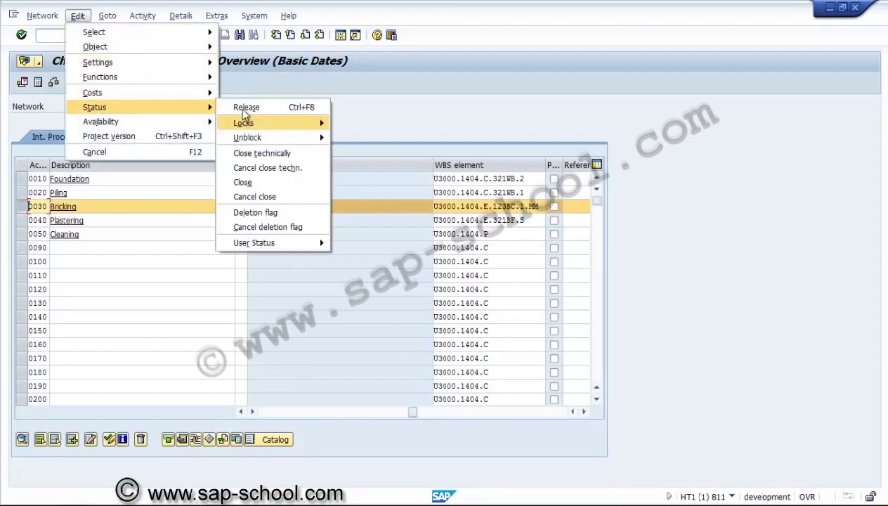
click(244, 107)
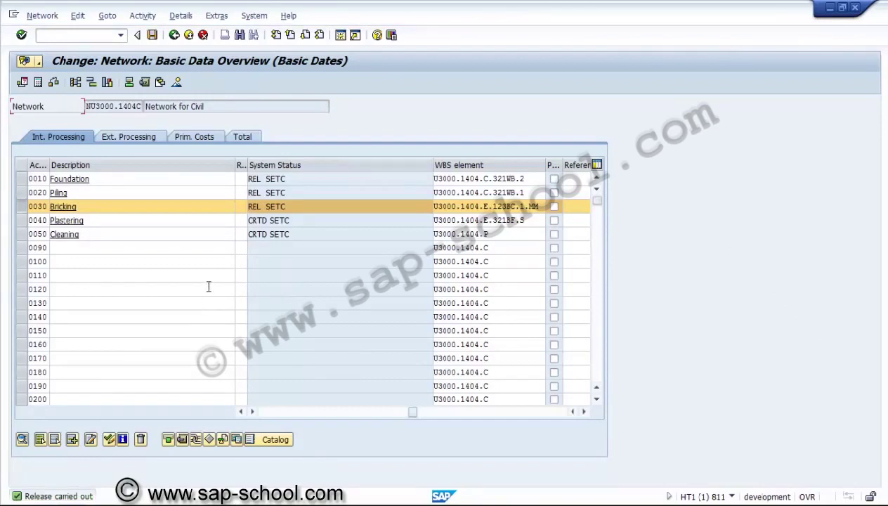
Save the network and open WBS element U3000.1404.E.321BF.S of project U3000.1404 in change mode
click(153, 35)
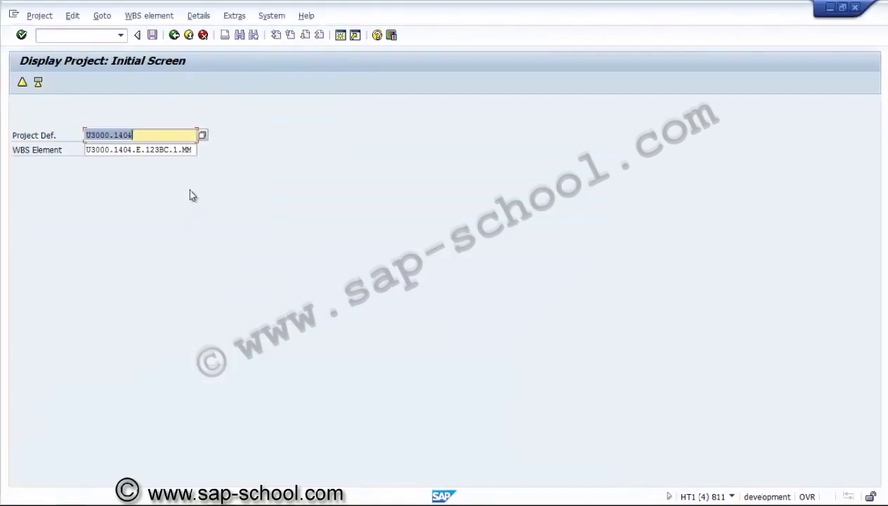
click(191, 150)
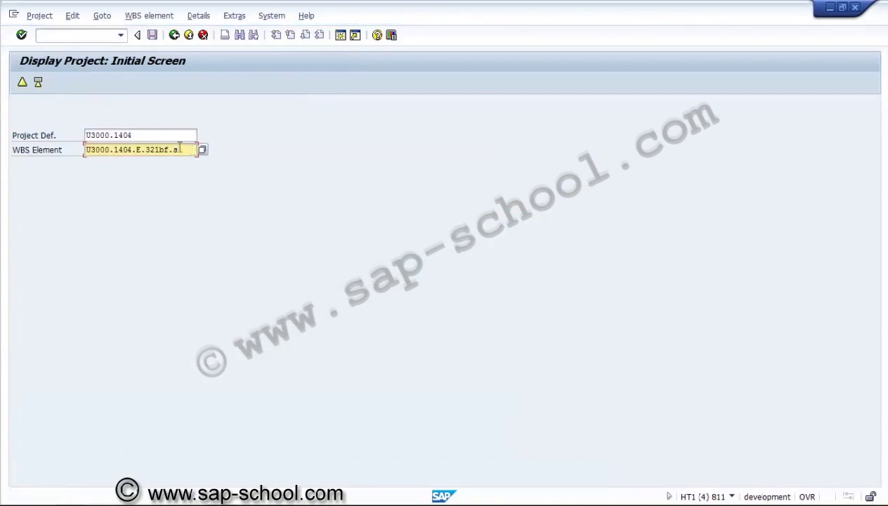
click(22, 83)
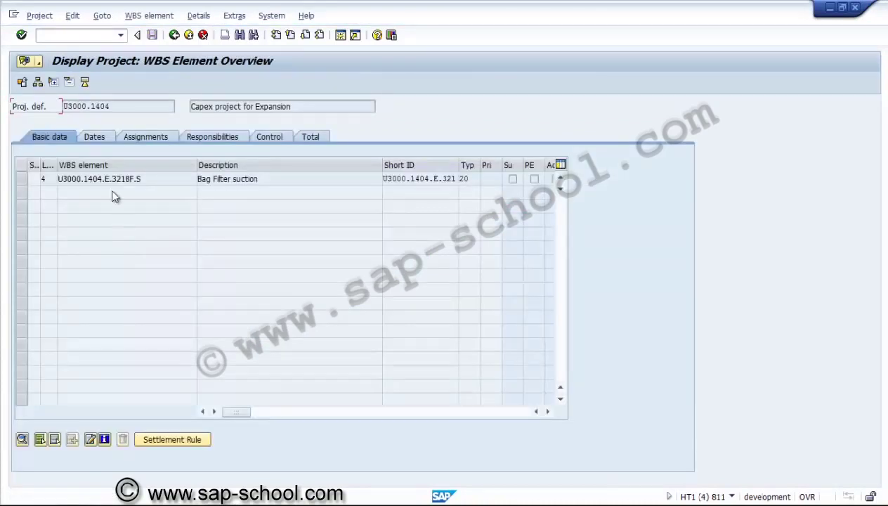
click(40, 15)
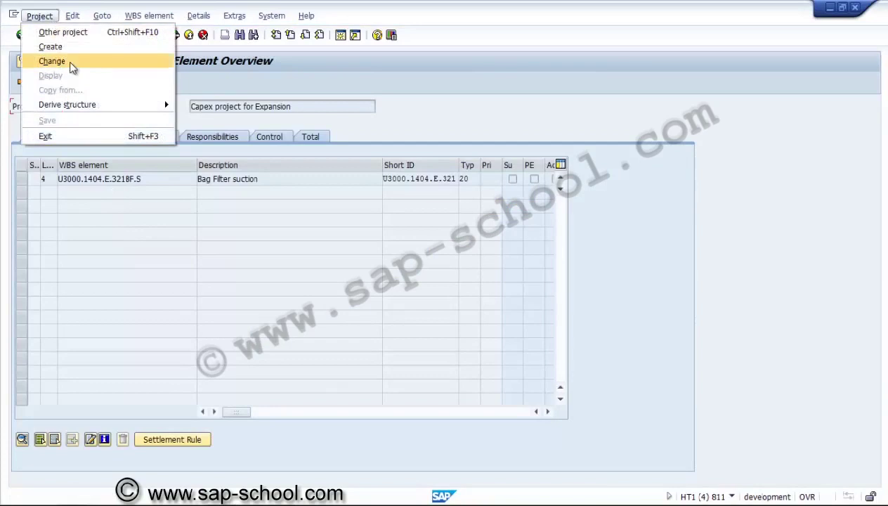
click(69, 61)
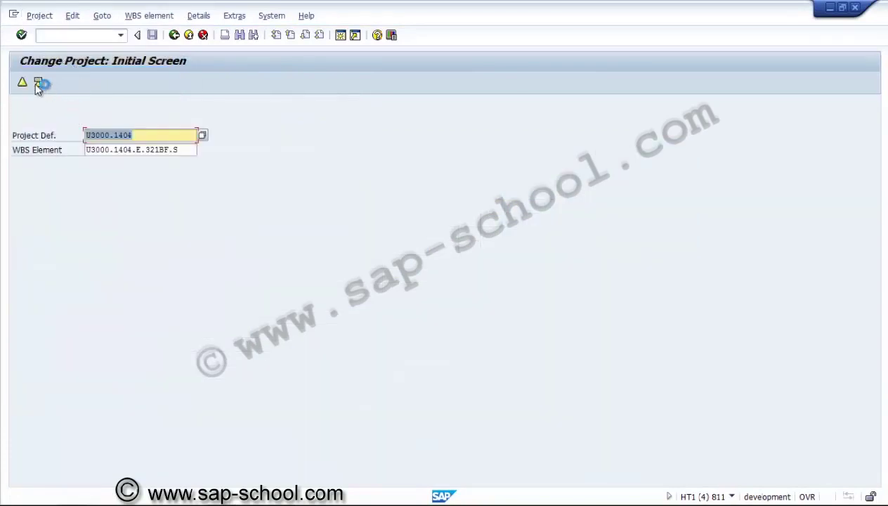
click(39, 83)
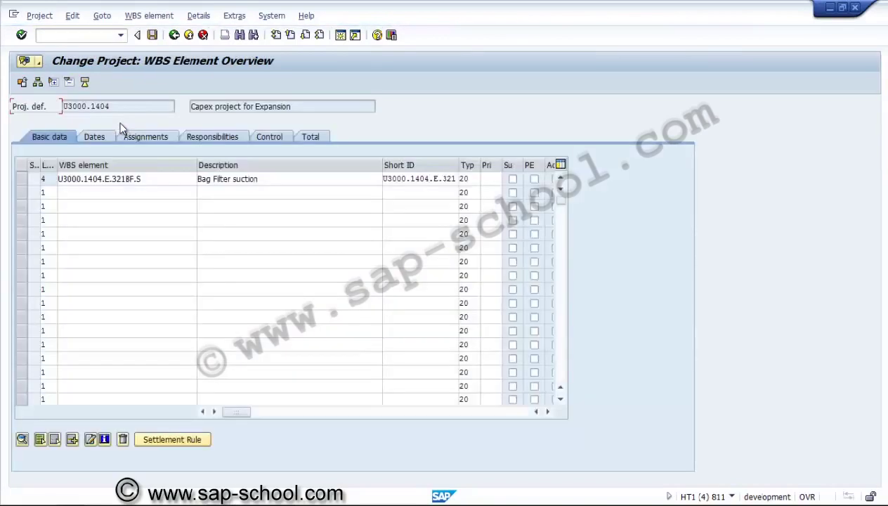
Release the WBS element Bag Filter suction and save the project
click(23, 180)
click(73, 15)
mouse_move(112, 63)
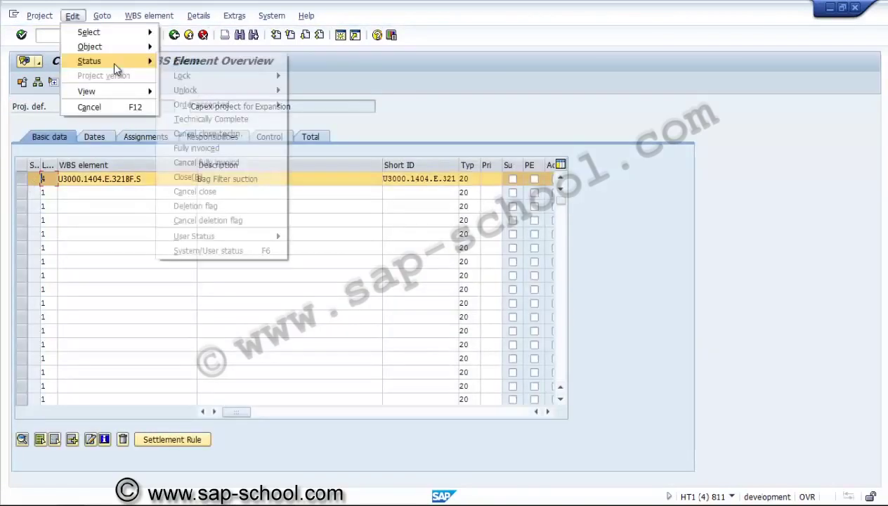
click(200, 61)
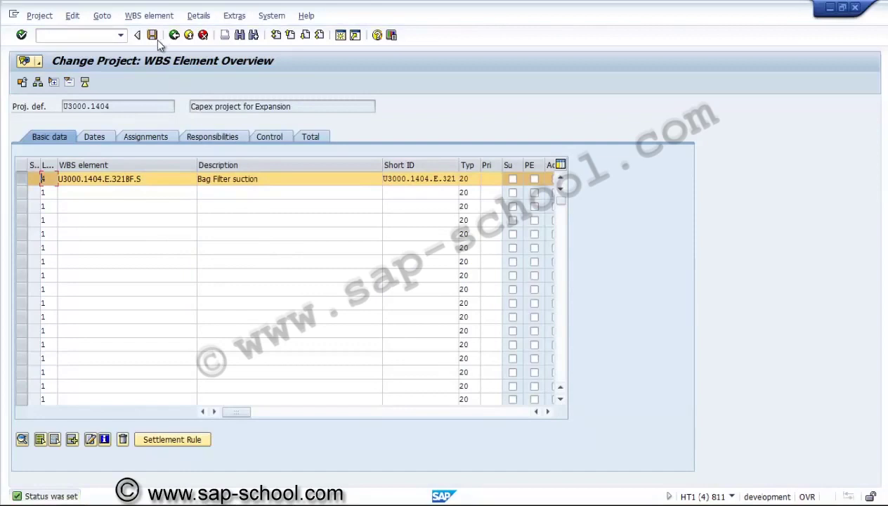
click(388, 412)
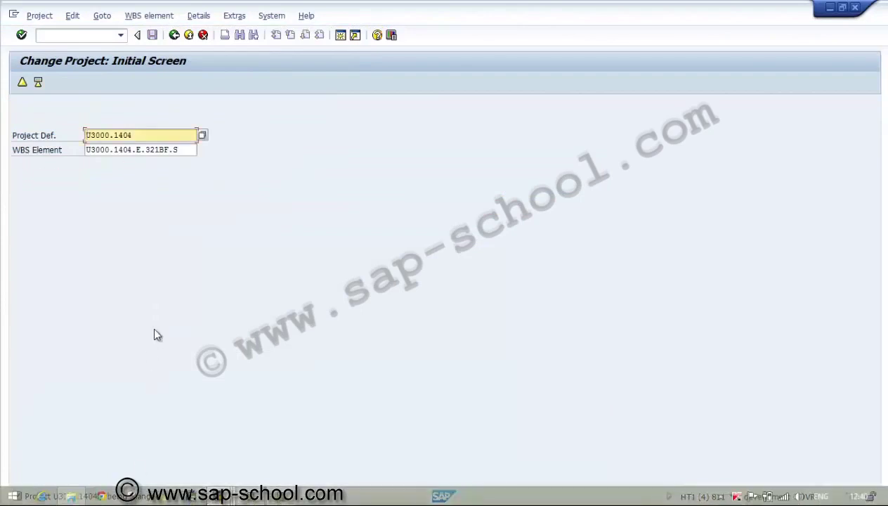
Reopen the WBS element Bag Filter suction in display mode and check the system status in its details
click(39, 16)
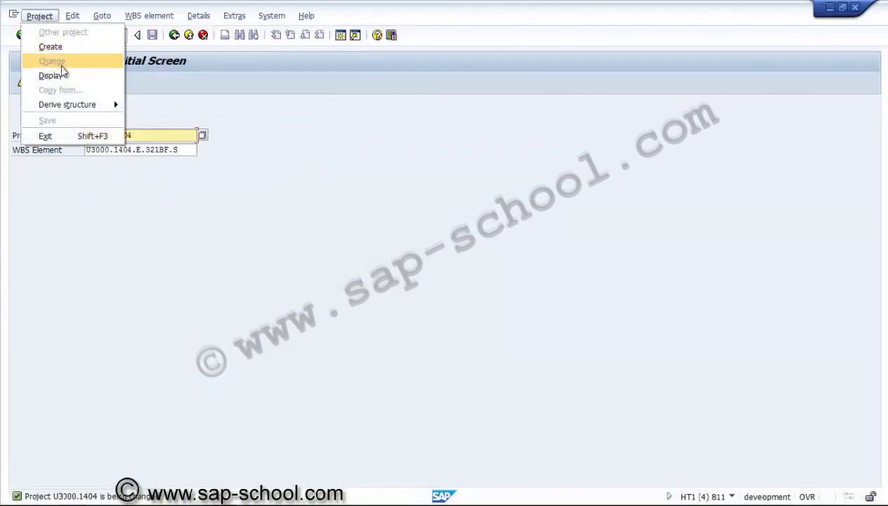
click(56, 61)
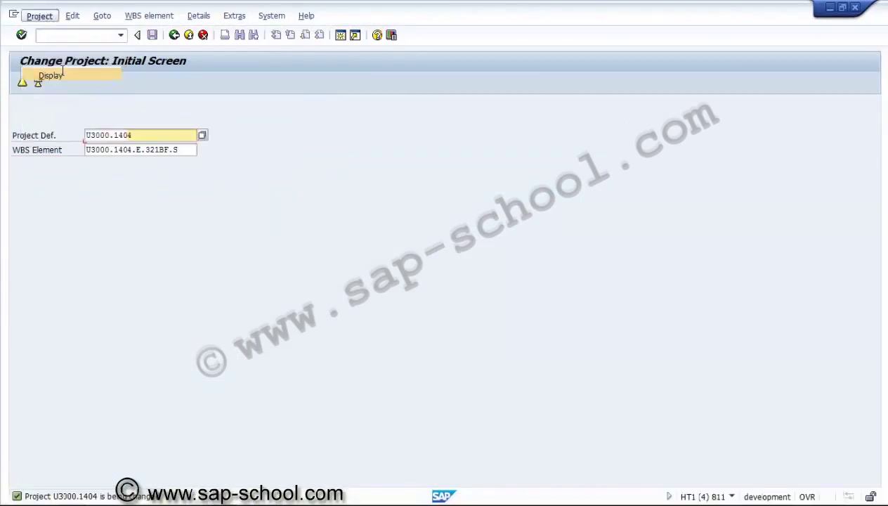
click(91, 157)
key(Return)
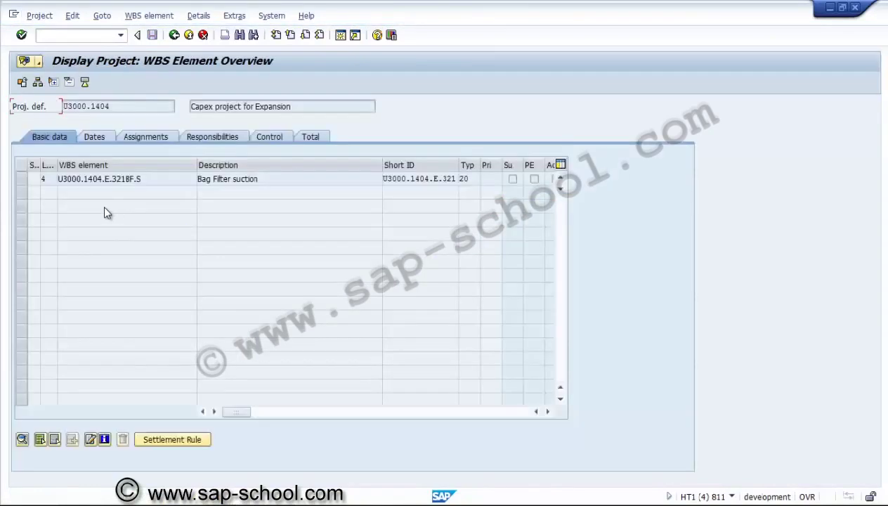
click(22, 178)
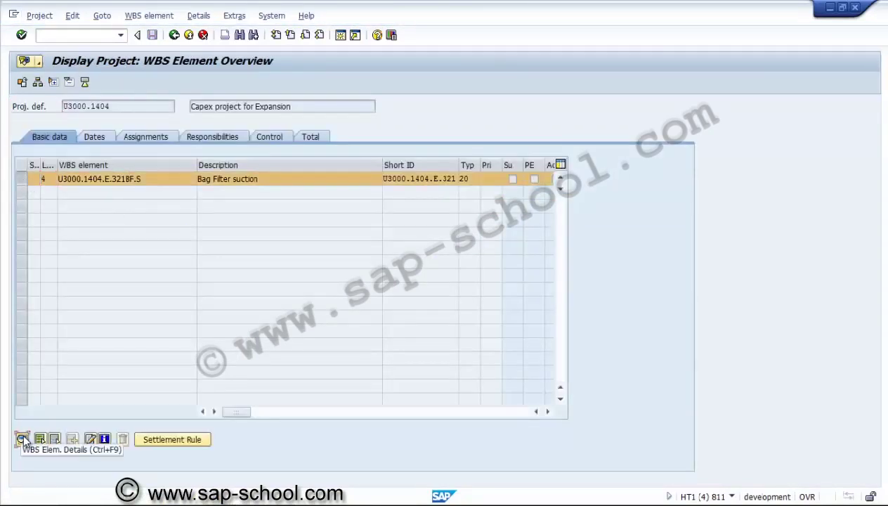
click(22, 440)
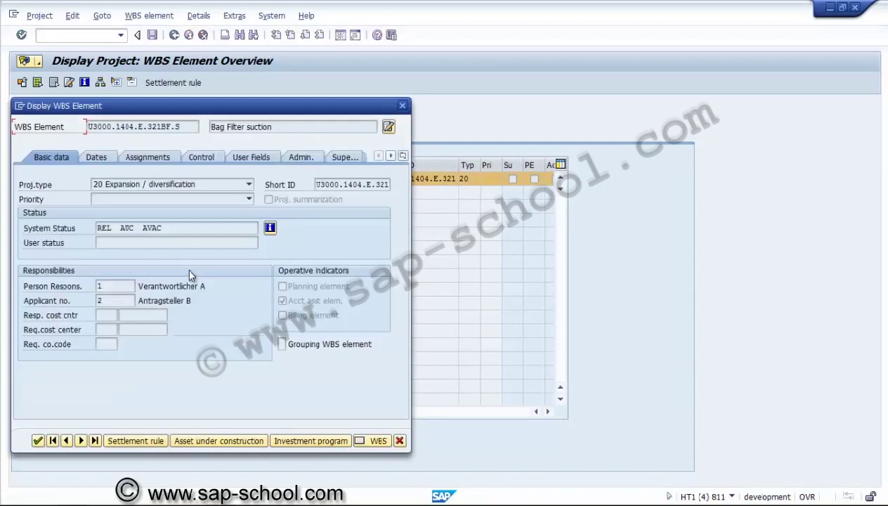
click(158, 229)
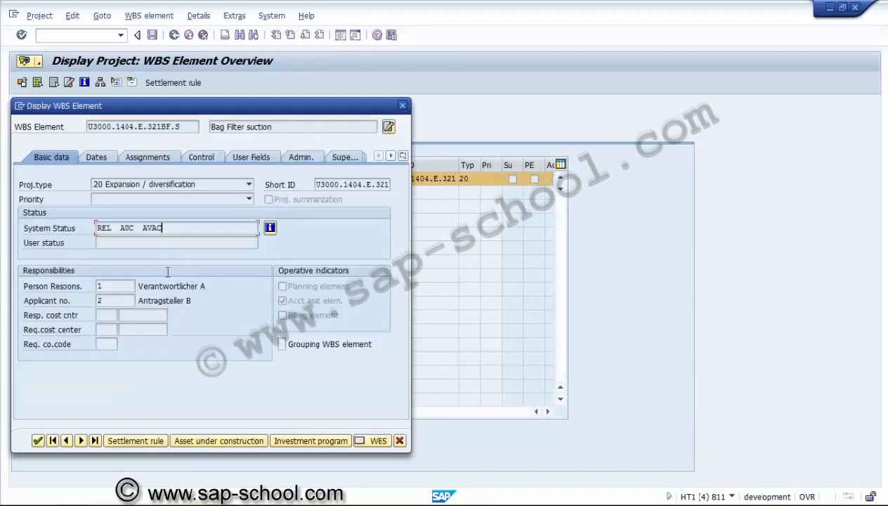
Check the asset number of the WBS element's asset under construction, and look up its investment program assignment
click(207, 439)
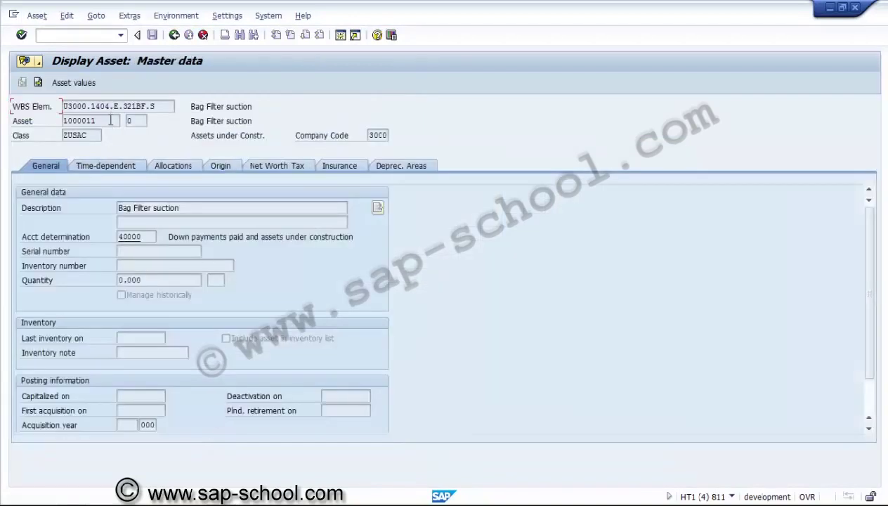
click(111, 121)
click(175, 35)
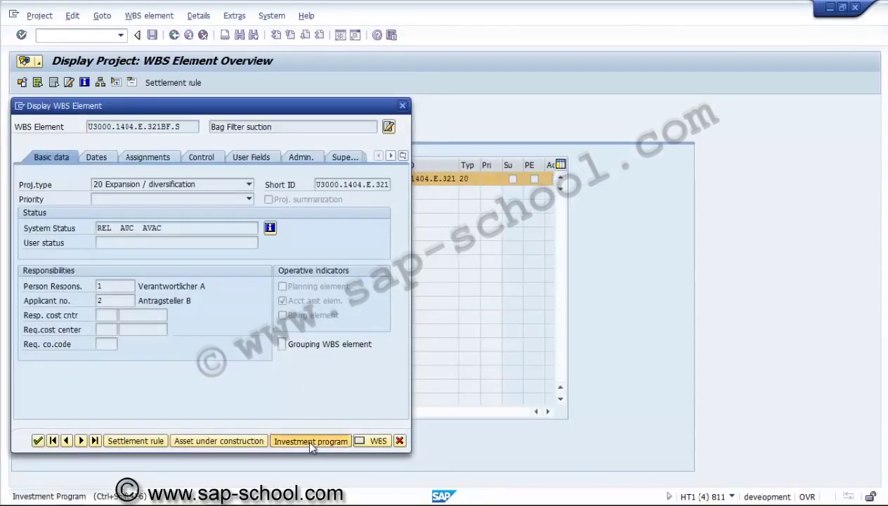
click(311, 441)
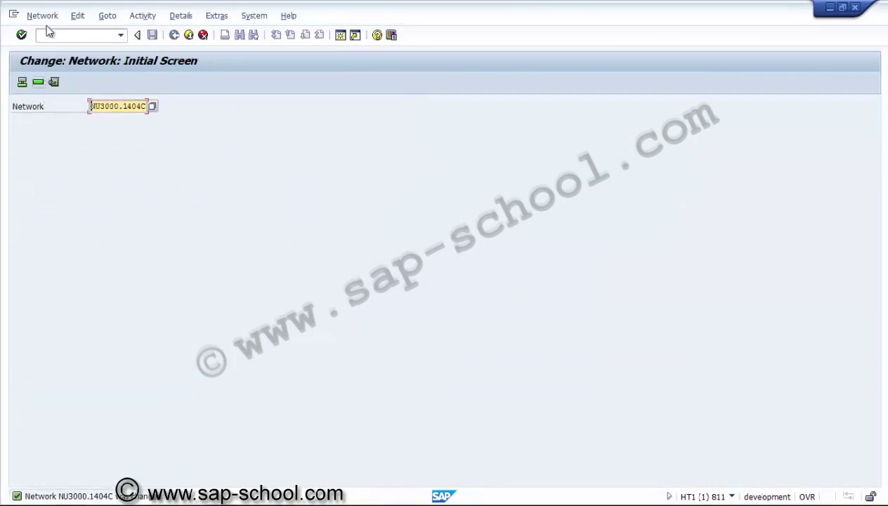
Open the network's activity overview and check the settlement receiver in the settlement rule of activity 0030 Bricking
click(39, 83)
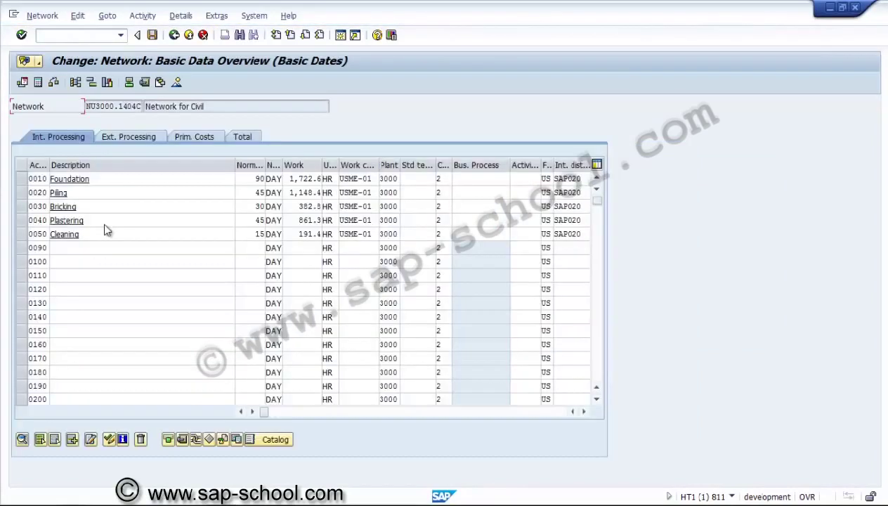
click(27, 206)
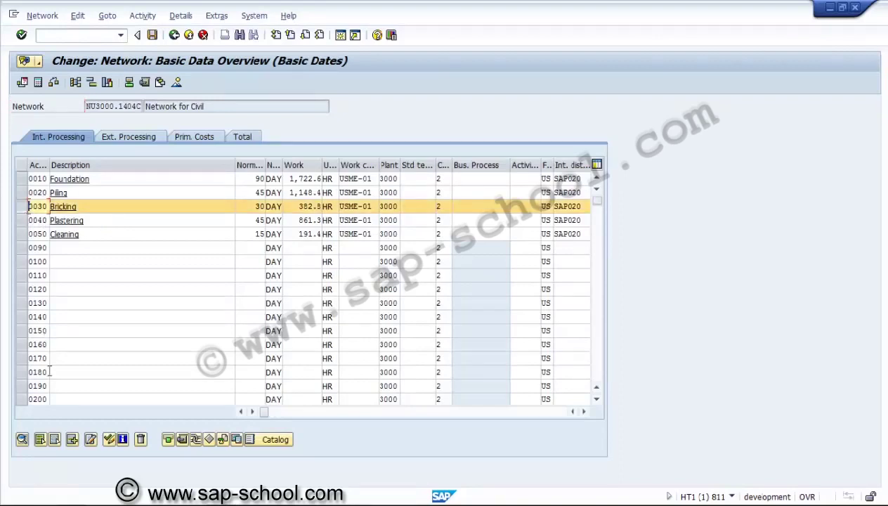
click(23, 440)
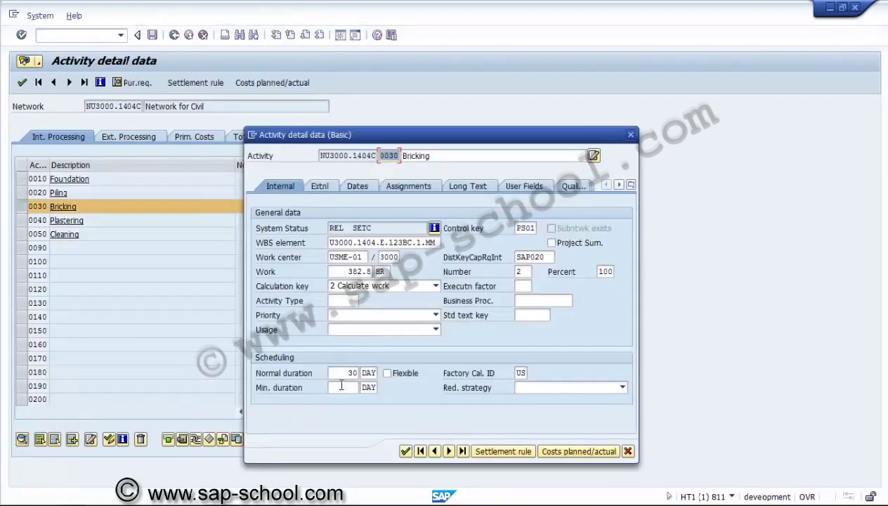
click(486, 448)
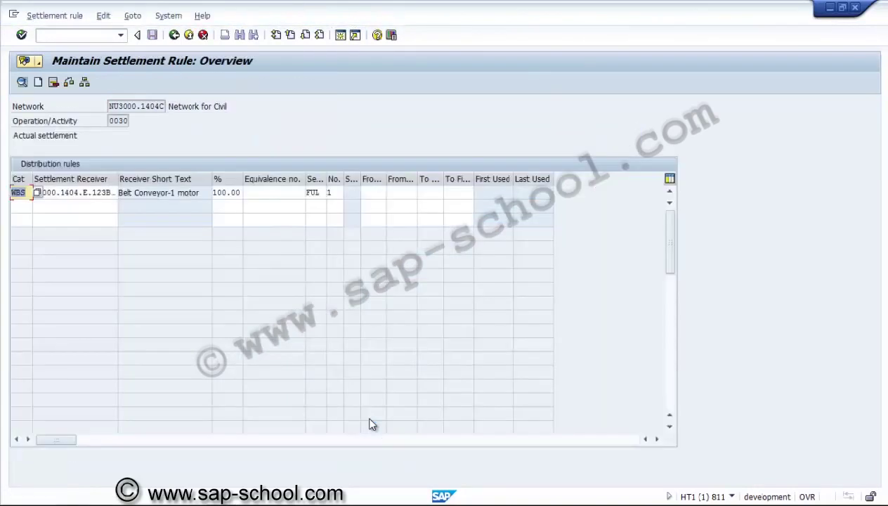
click(133, 192)
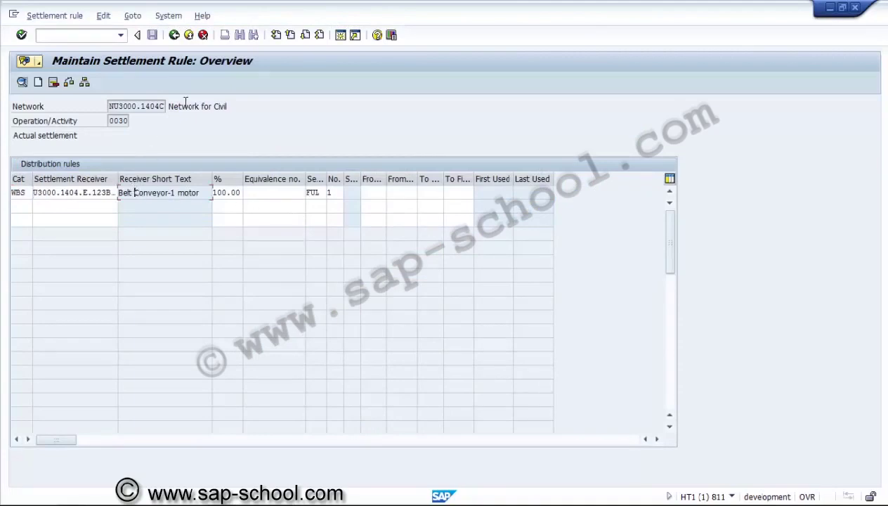
click(177, 35)
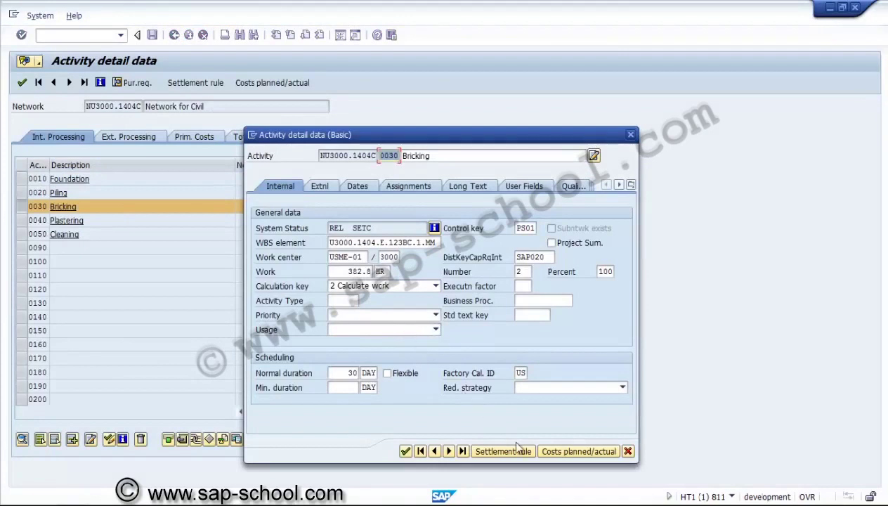
Check the planned and actual costs of activity 0030 and close its detail data
click(568, 455)
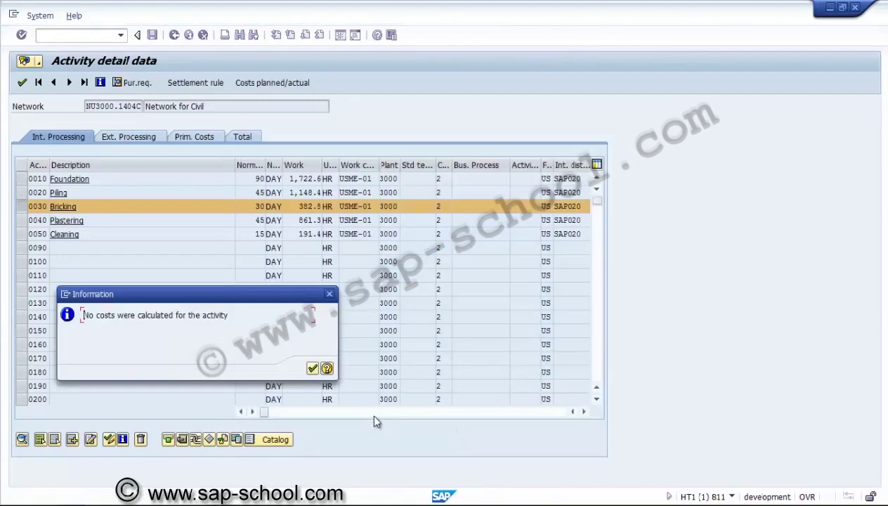
click(313, 369)
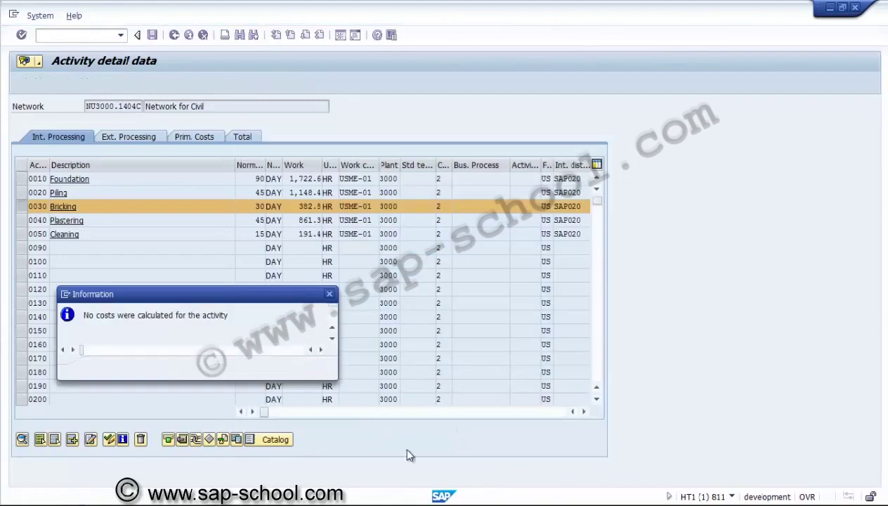
click(406, 451)
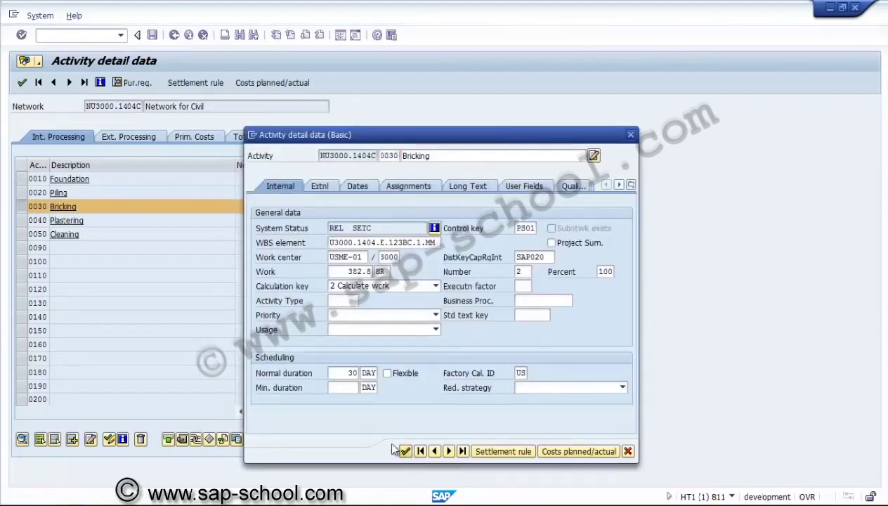
View the material components assigned to activity 0030 Bricking and return to the activity overview
click(182, 439)
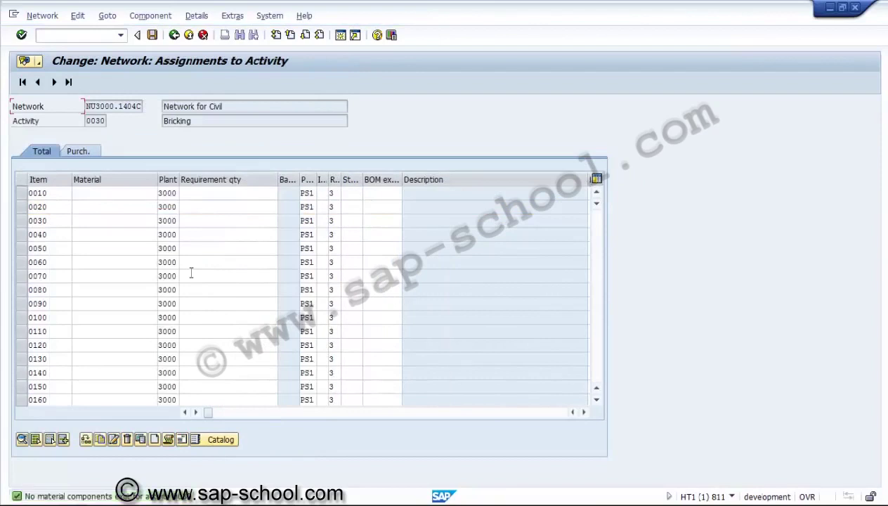
click(175, 34)
click(175, 34)
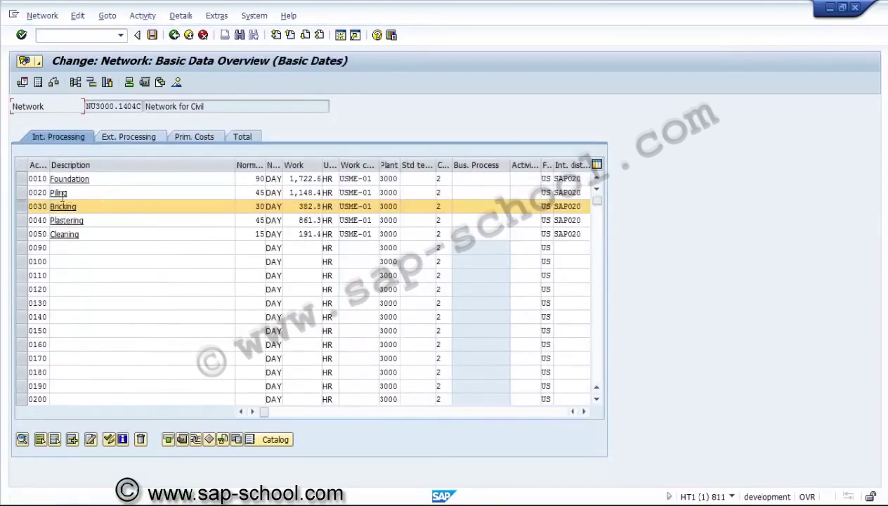
click(31, 206)
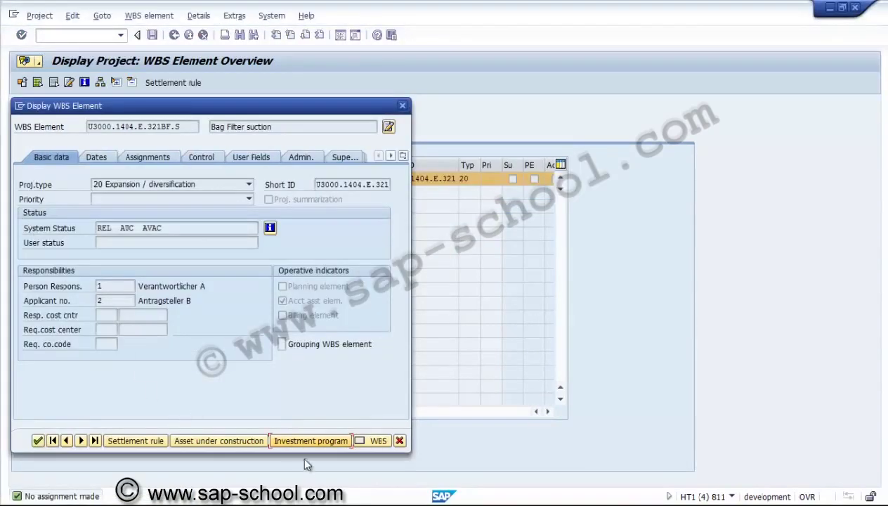
In the project session, close the Bag Filter suction WBS element details and return to the project's initial screen
click(38, 443)
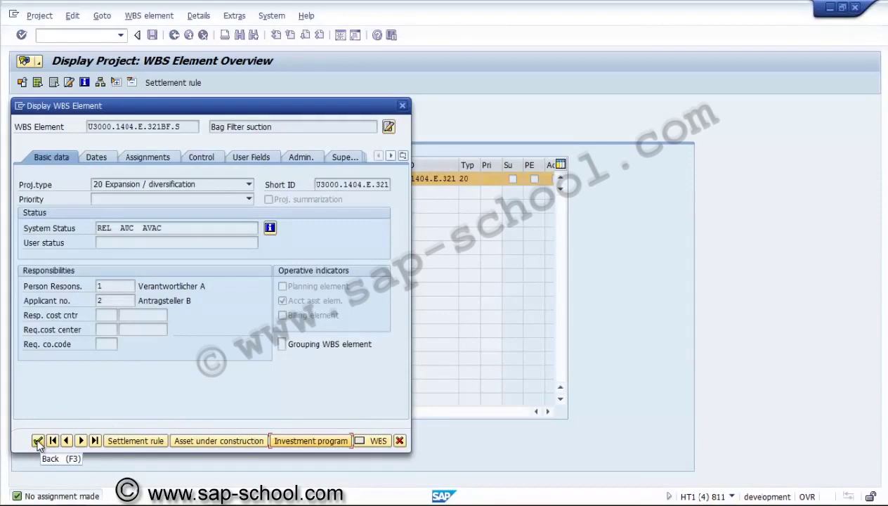
click(38, 441)
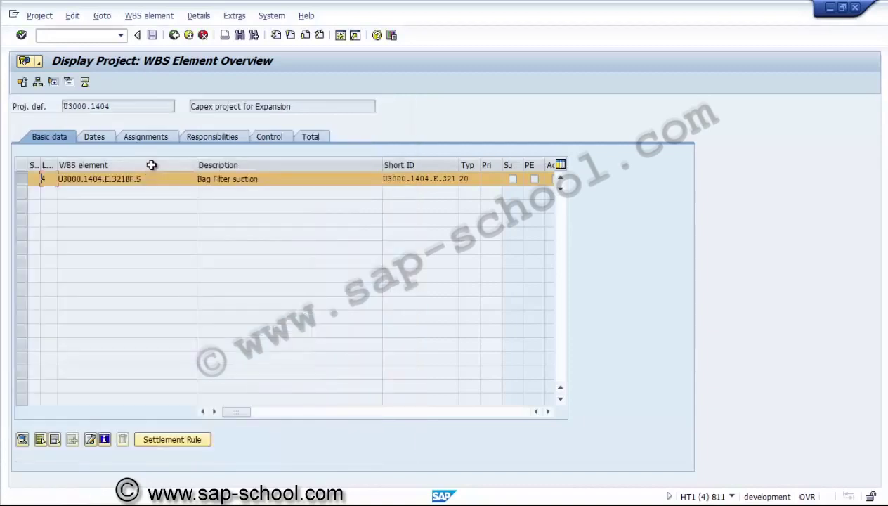
click(173, 35)
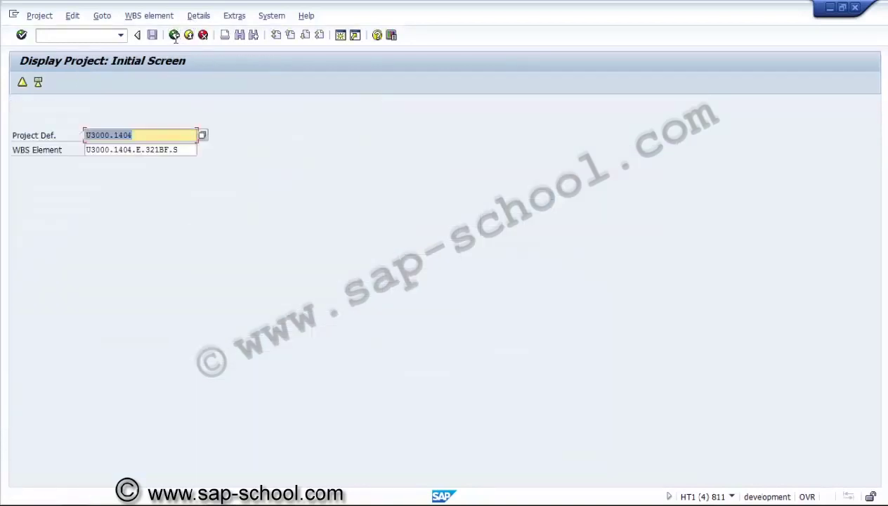
click(181, 149)
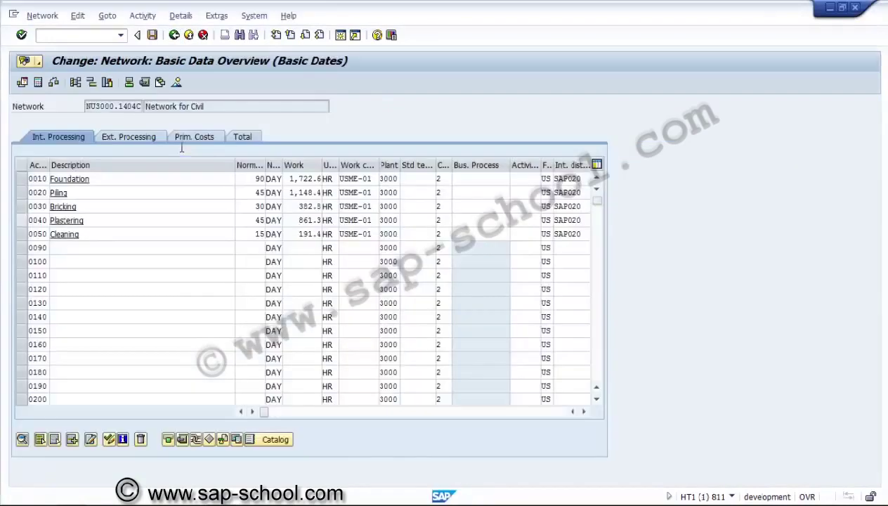
Switch to the network session and look across the columns of the activity overview
click(475, 412)
drag(475, 412, 262, 424)
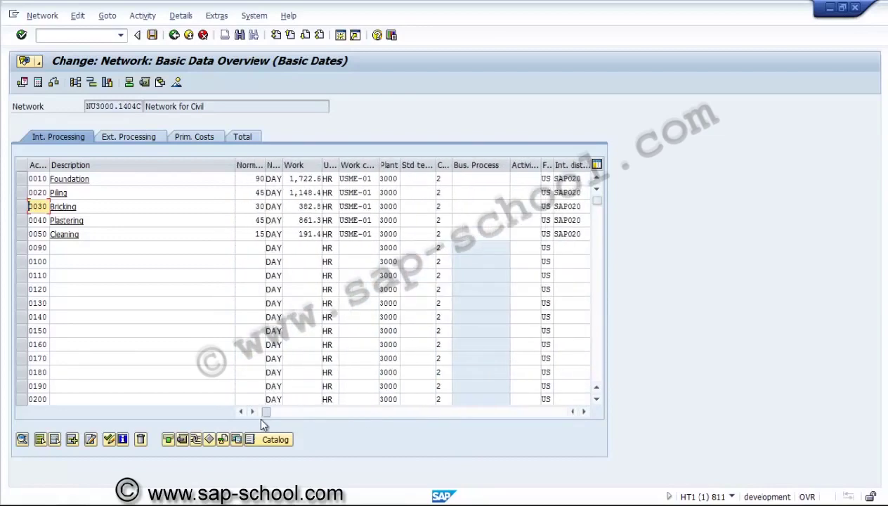
Release activity 0040 Plastering and save network NU3000.1404C
click(20, 219)
click(77, 16)
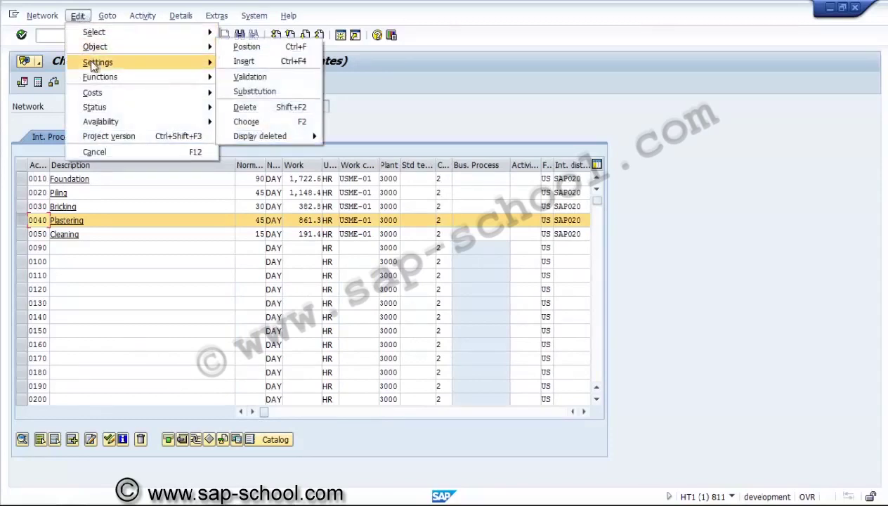
mouse_move(131, 109)
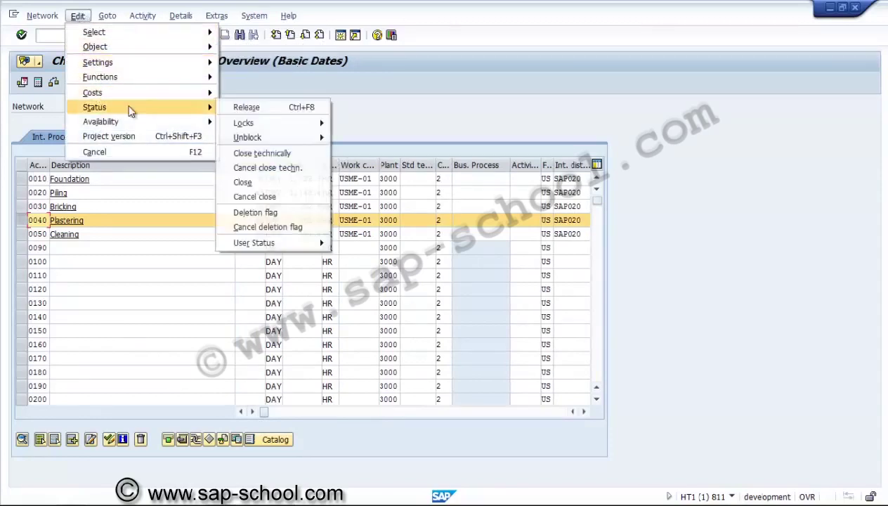
click(232, 109)
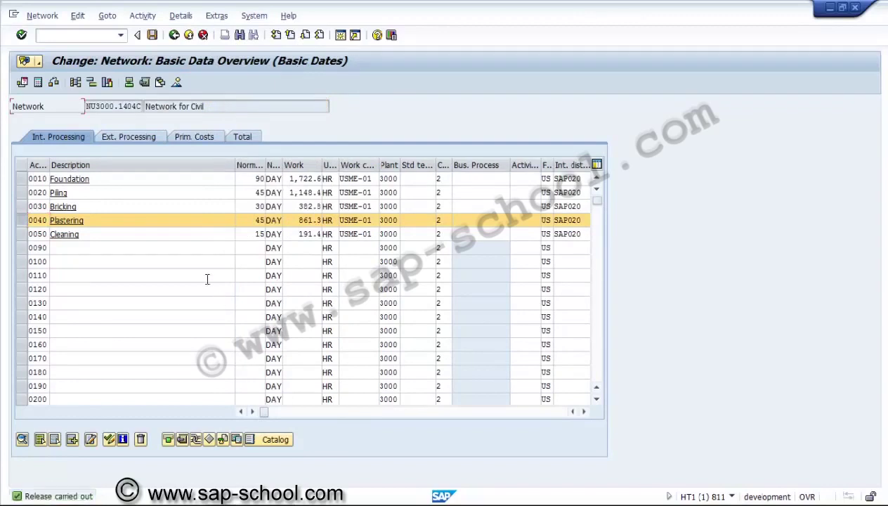
click(157, 34)
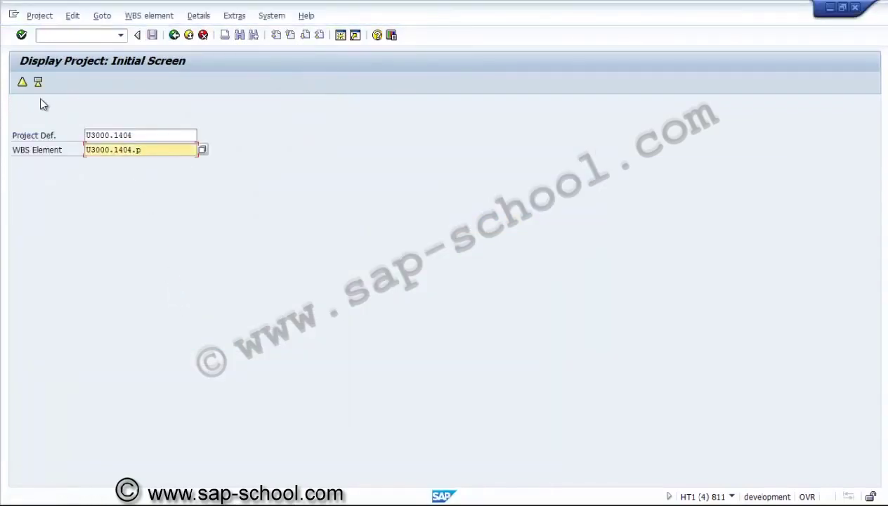
In the project session, check the system status of WBS element U3000.1404.P and open it in change mode
click(24, 84)
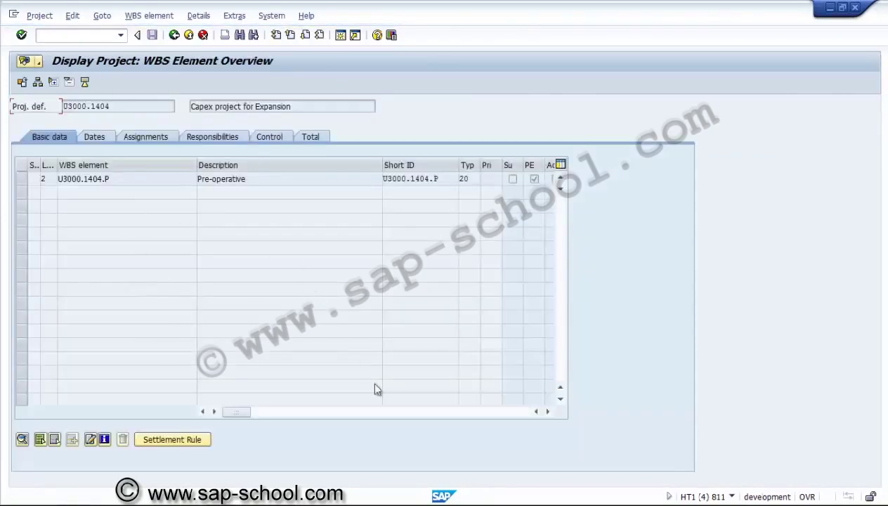
click(373, 412)
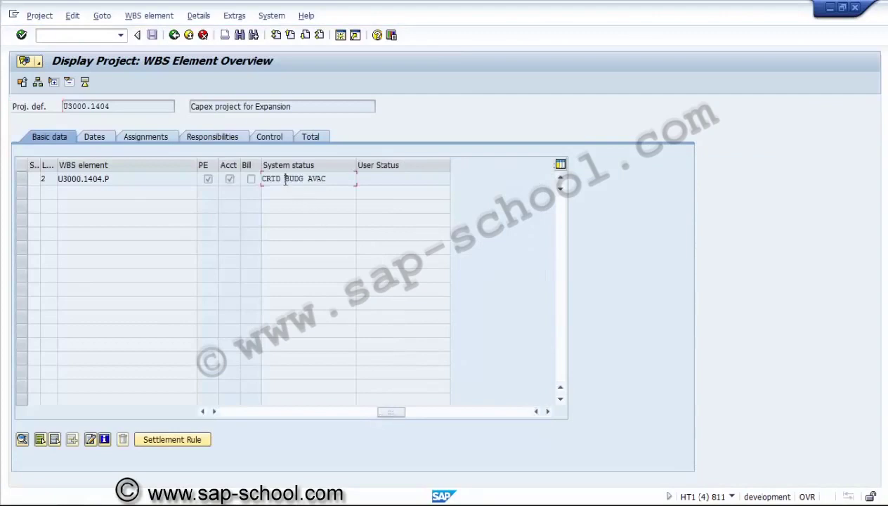
click(40, 16)
click(59, 63)
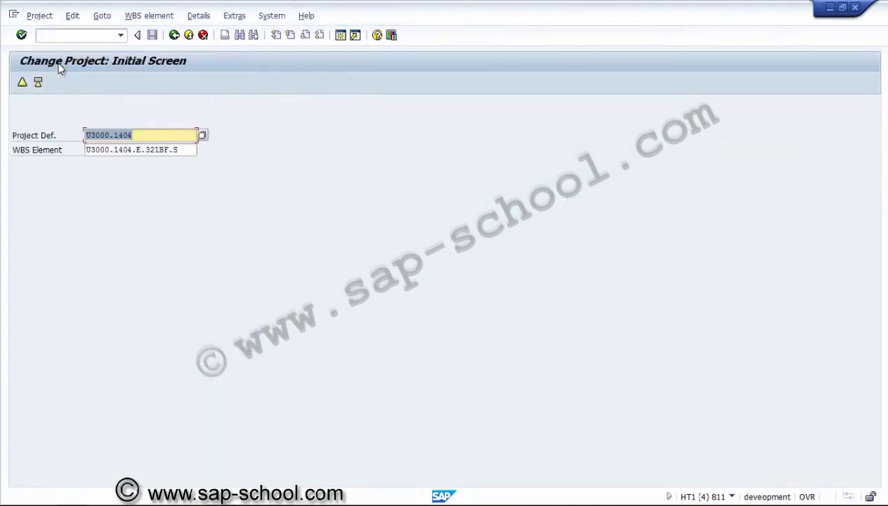
key(Return)
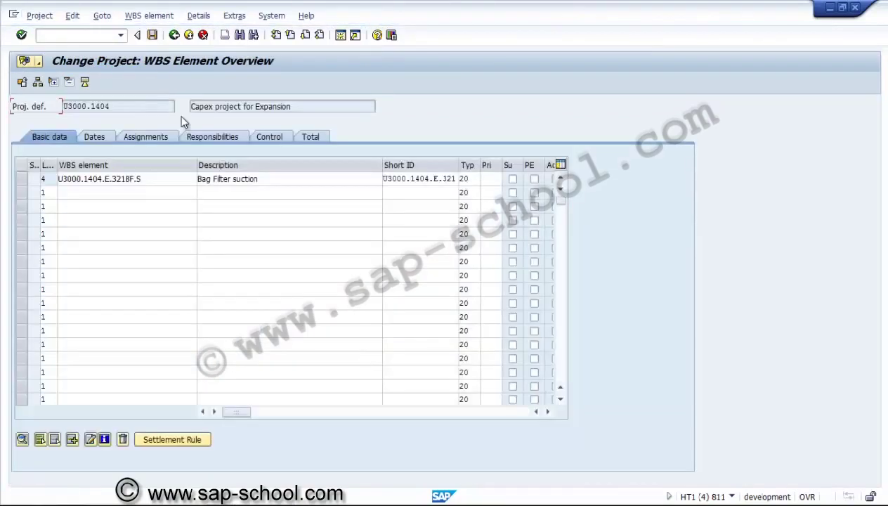
click(173, 35)
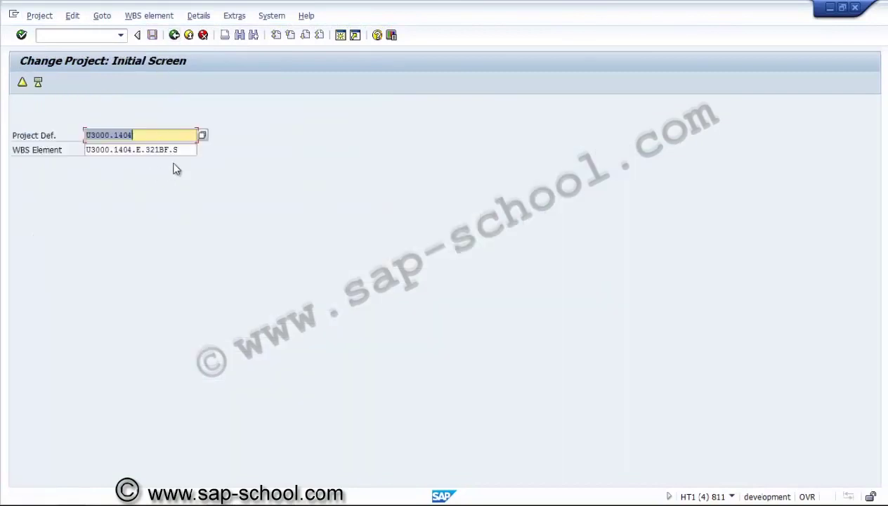
click(187, 150)
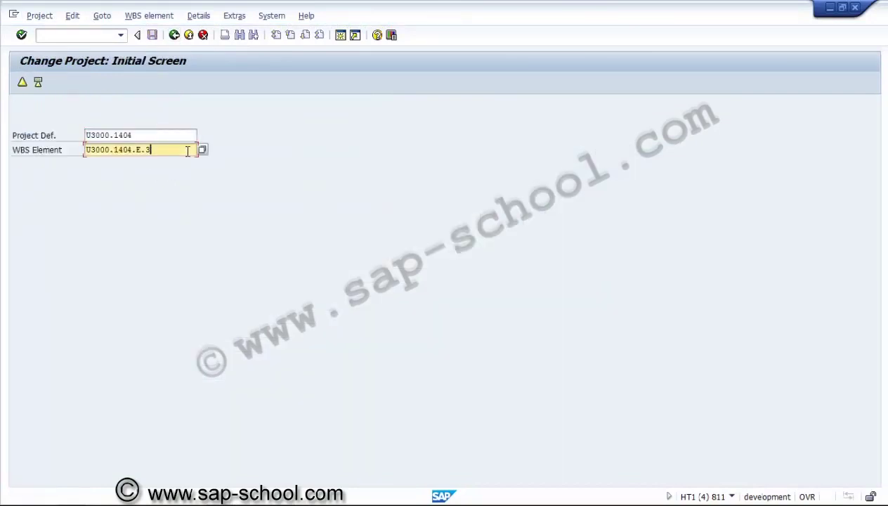
text(U3000.1404.p)
key(Return)
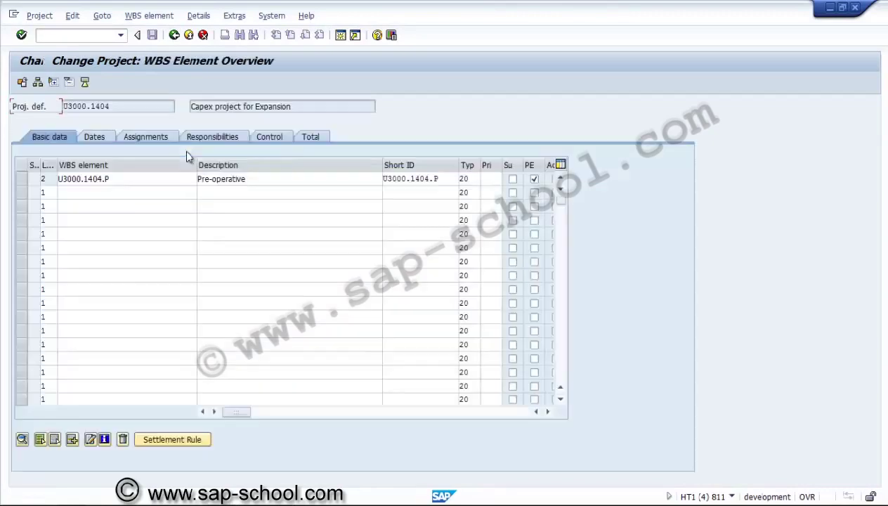
Release the Pre-operative WBS element U3000.1404.P and save the project
click(20, 178)
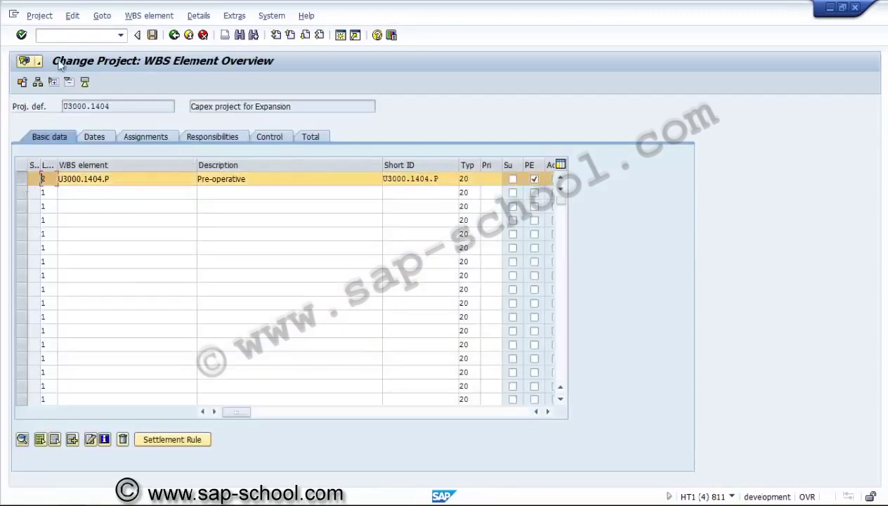
click(72, 15)
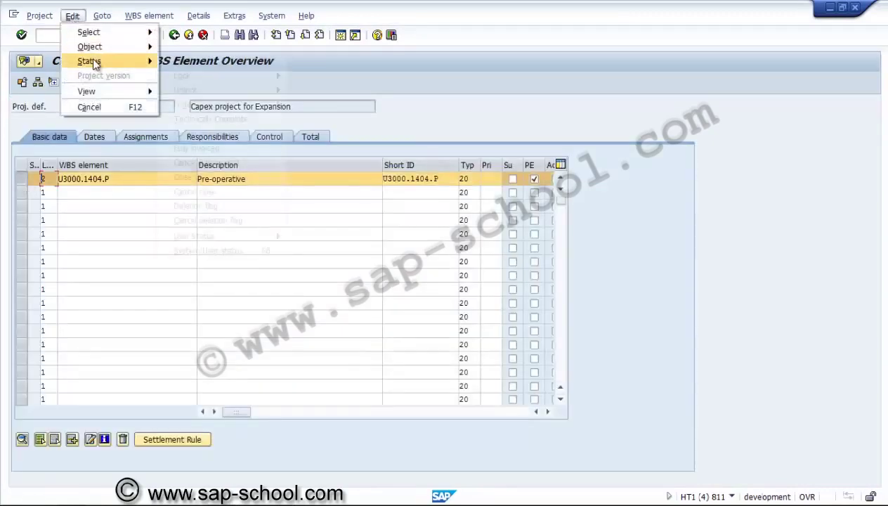
mouse_move(89, 61)
click(184, 62)
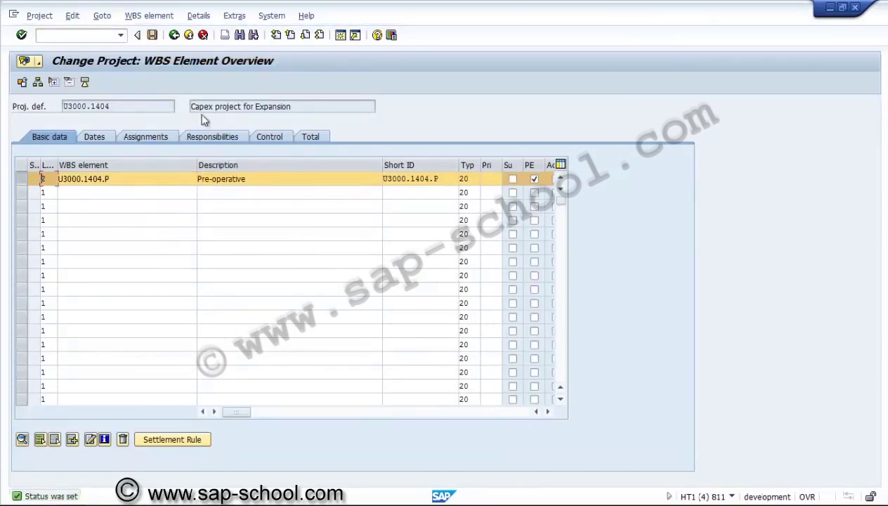
click(152, 35)
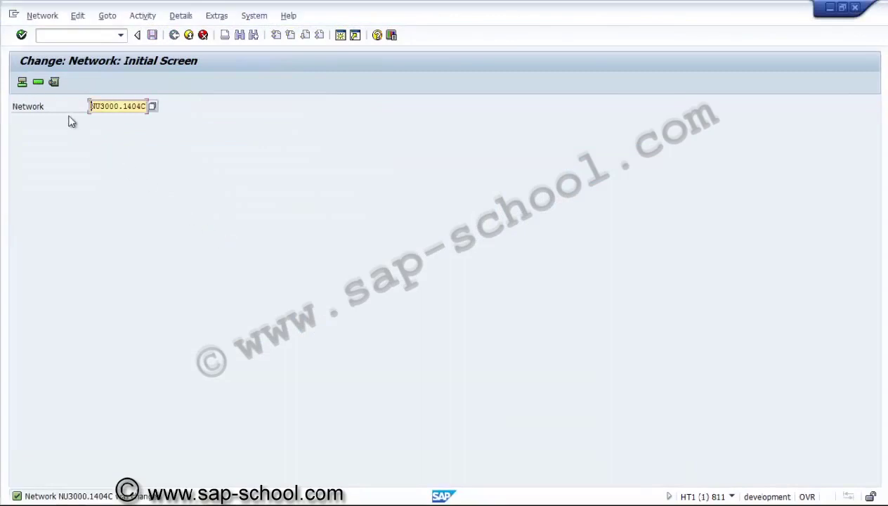
In the network session, reopen the activity overview of NU3000.1404C and view the items assigned to activity 0040 Plastering
click(38, 82)
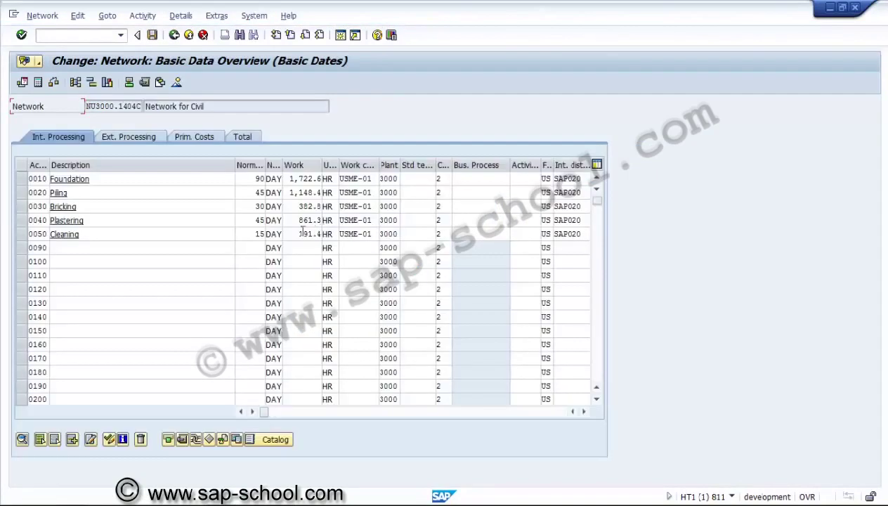
click(22, 220)
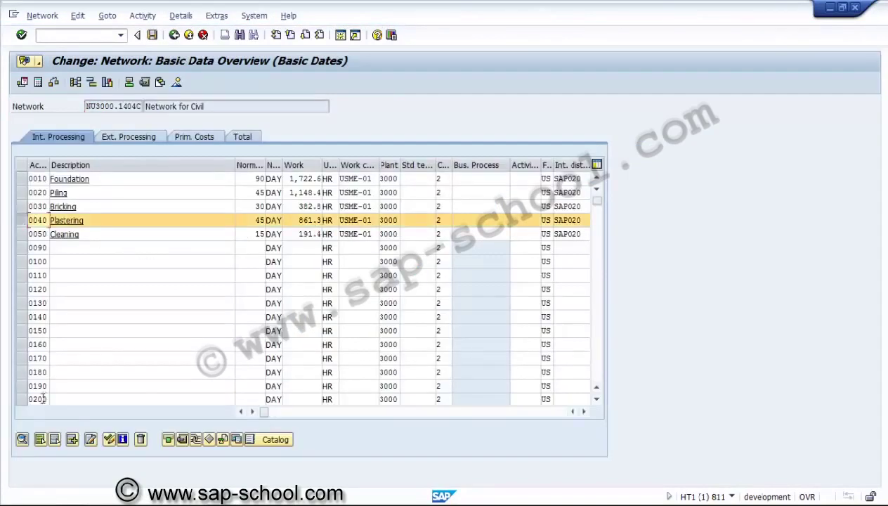
click(177, 440)
click(174, 37)
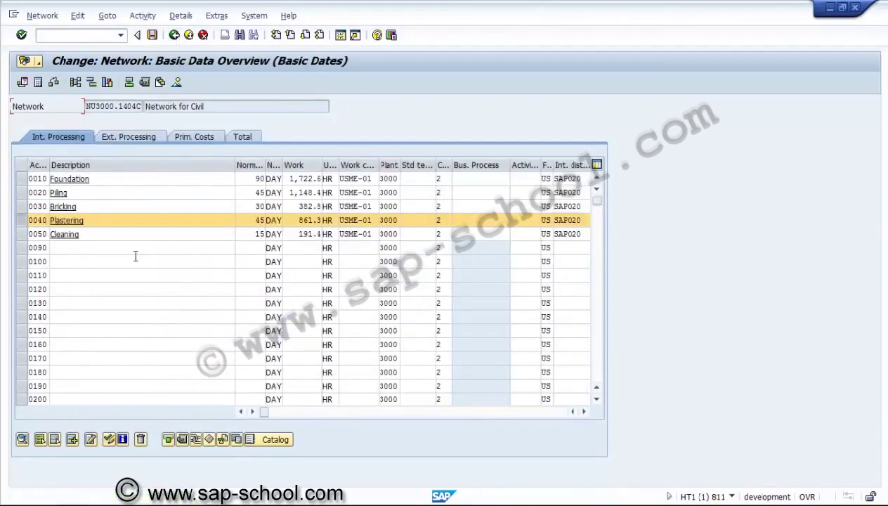
Check the system status and WBS element assignment of the network's activities
click(574, 410)
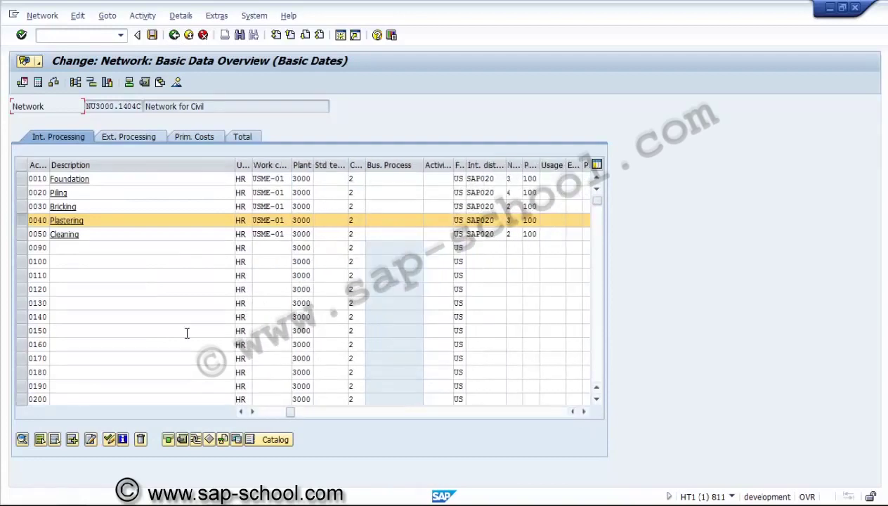
click(391, 412)
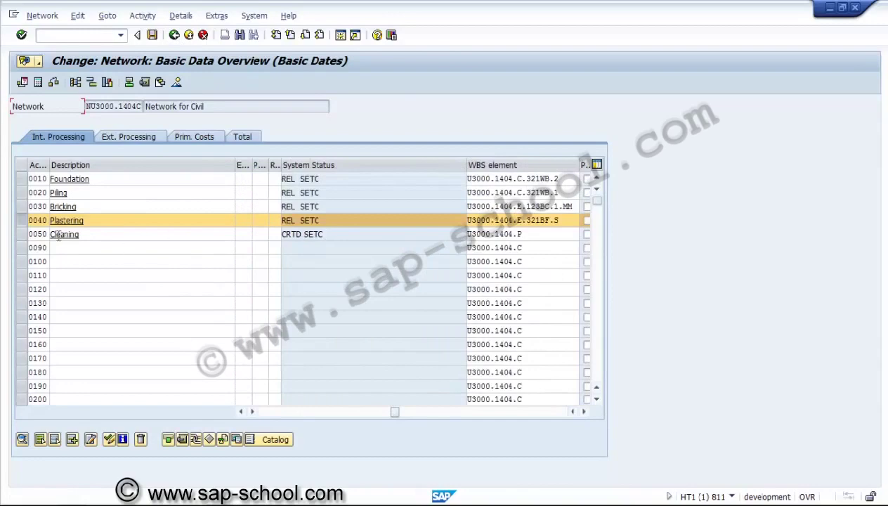
click(23, 224)
key(alt+Tab)
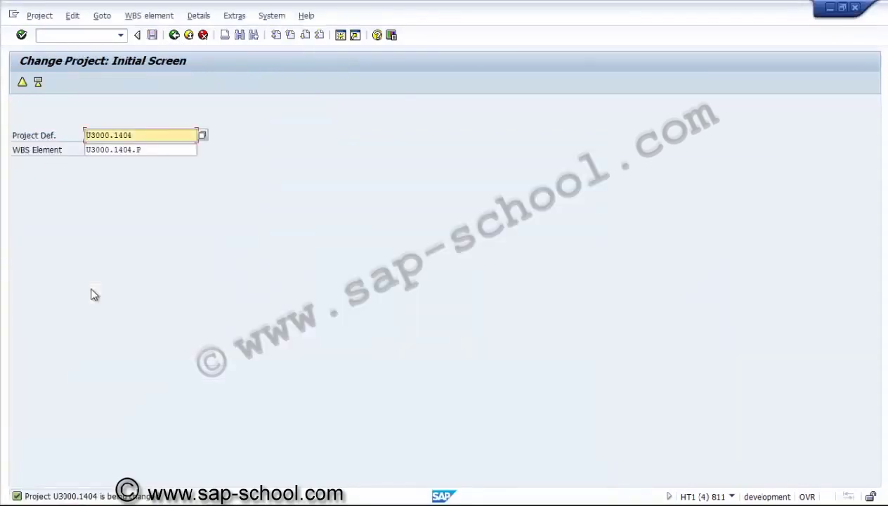
key(alt+Tab)
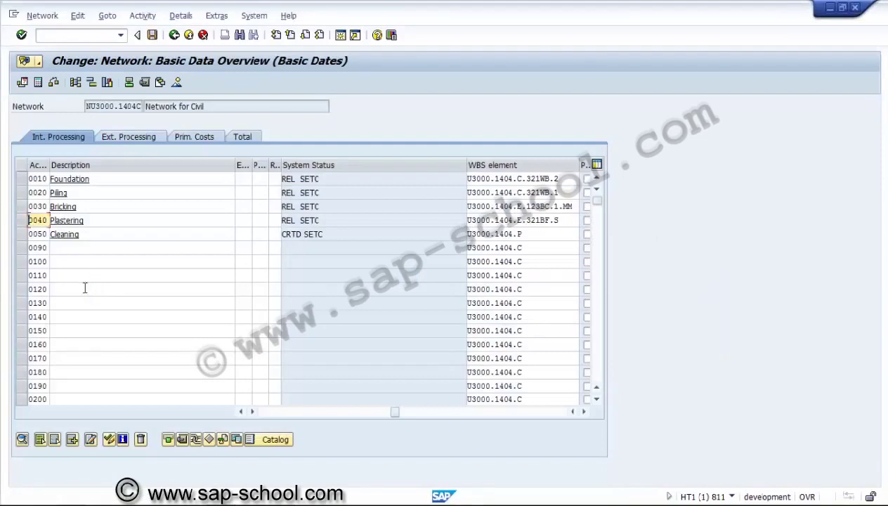
Release activity 0050 Cleaning and save the network
click(26, 234)
click(77, 15)
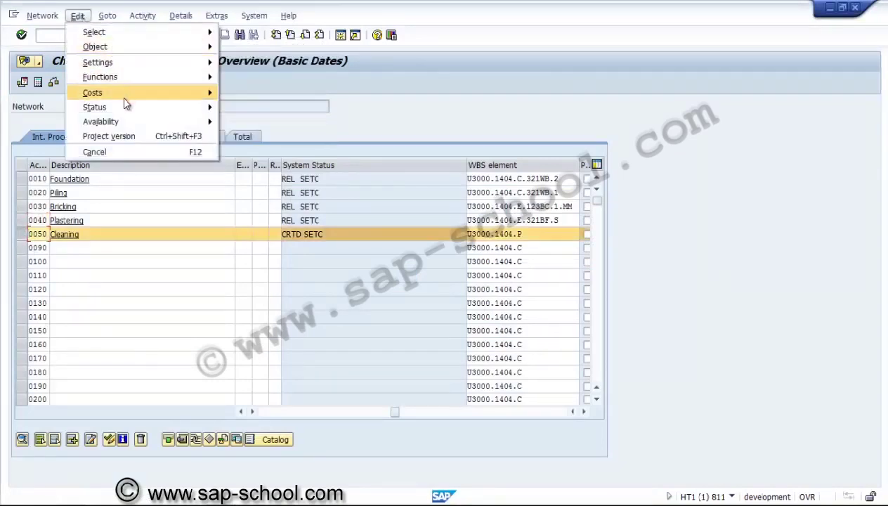
mouse_move(125, 105)
click(243, 107)
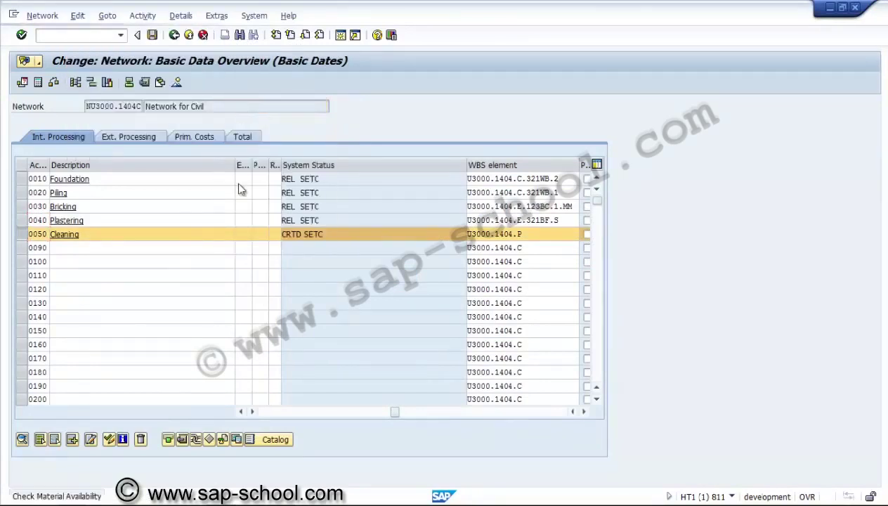
click(152, 35)
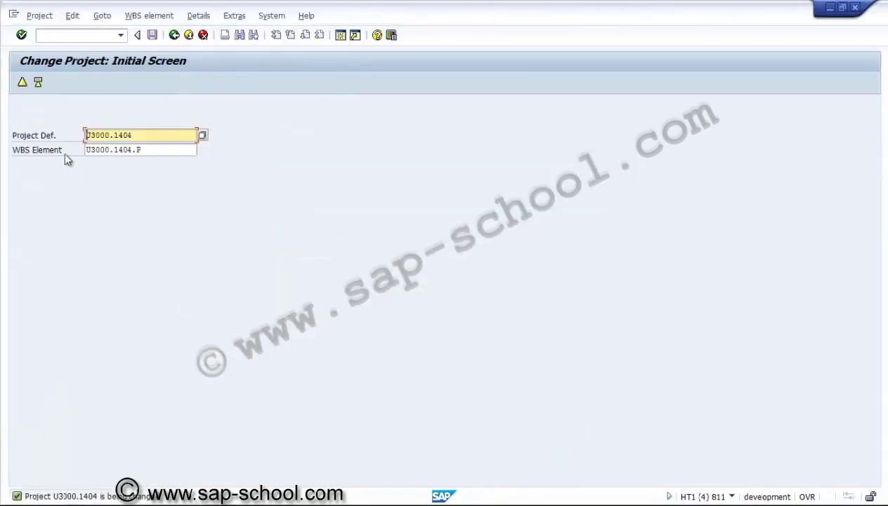
In the project session, check the Pre-operative WBS element's system status and its asset under construction, including the asset values
click(22, 83)
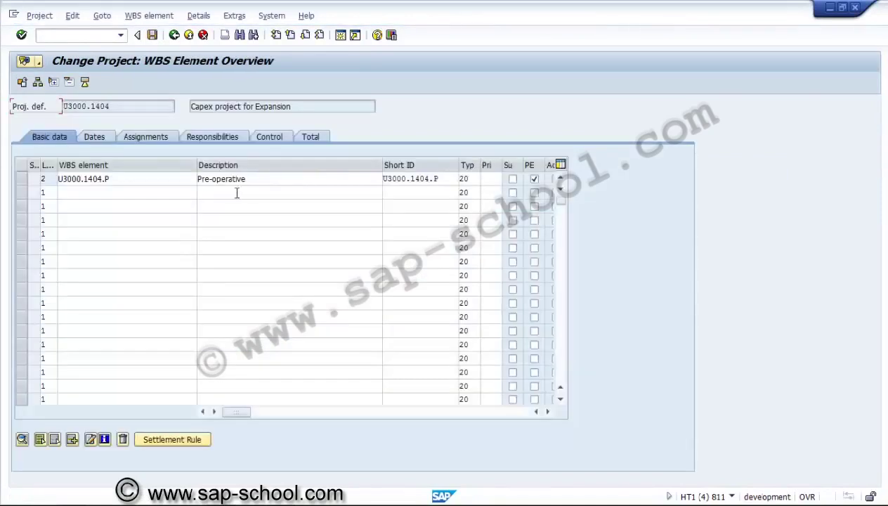
click(23, 180)
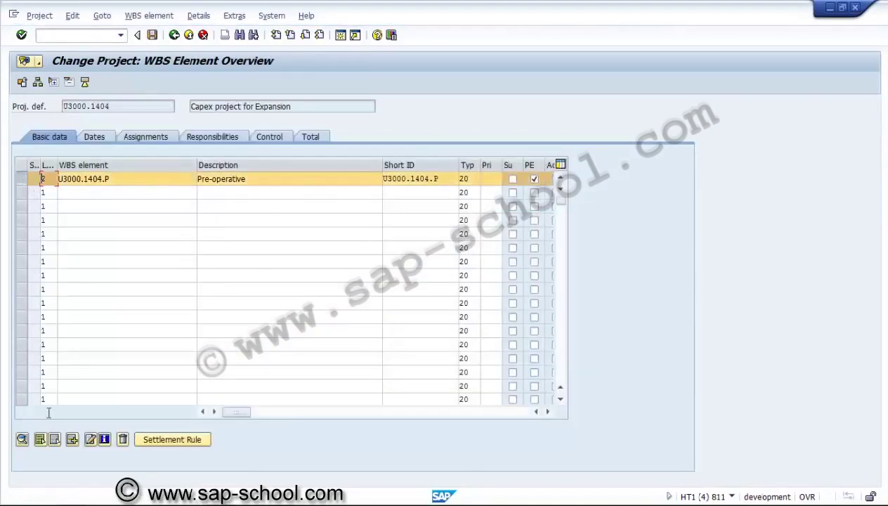
click(22, 440)
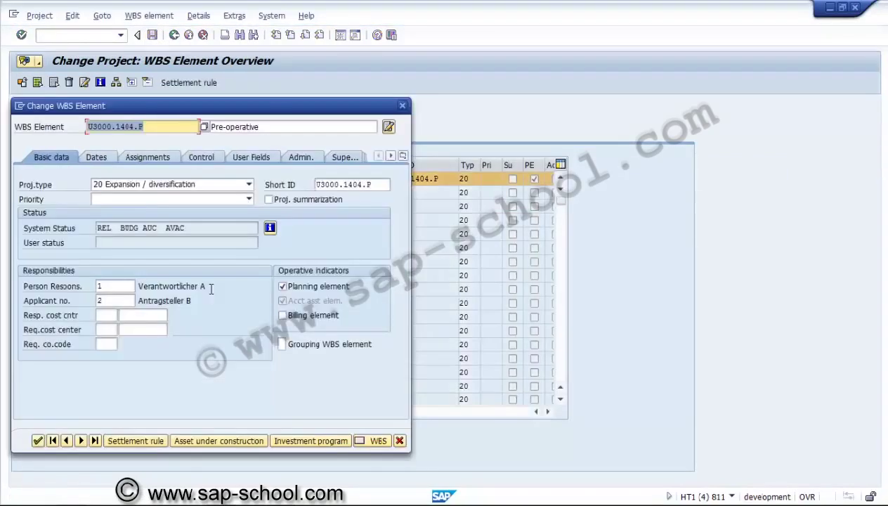
click(183, 228)
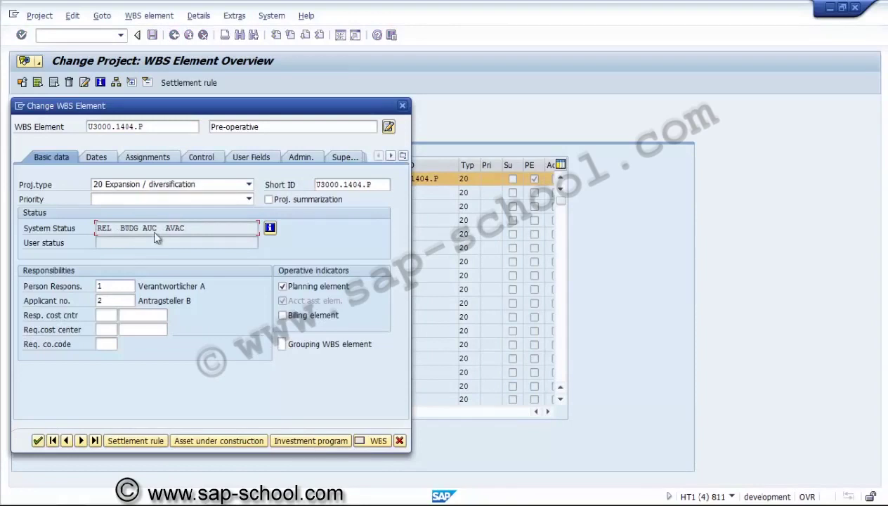
click(219, 439)
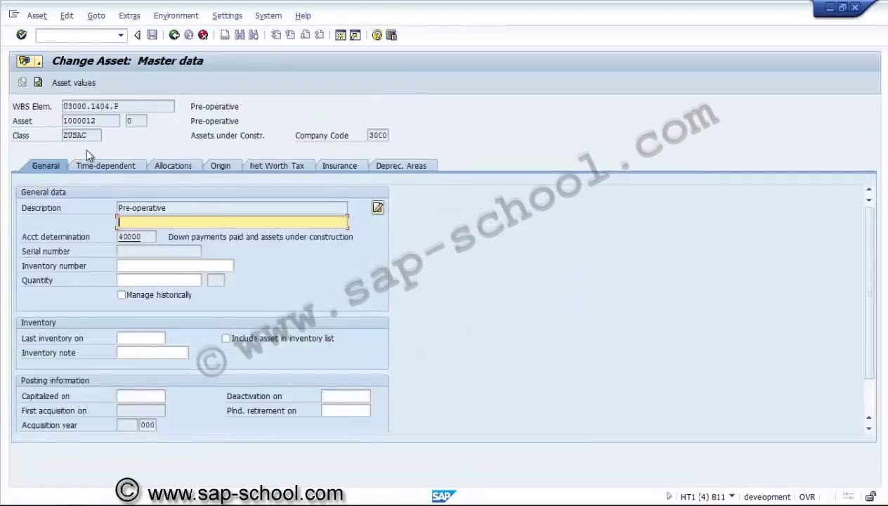
click(83, 83)
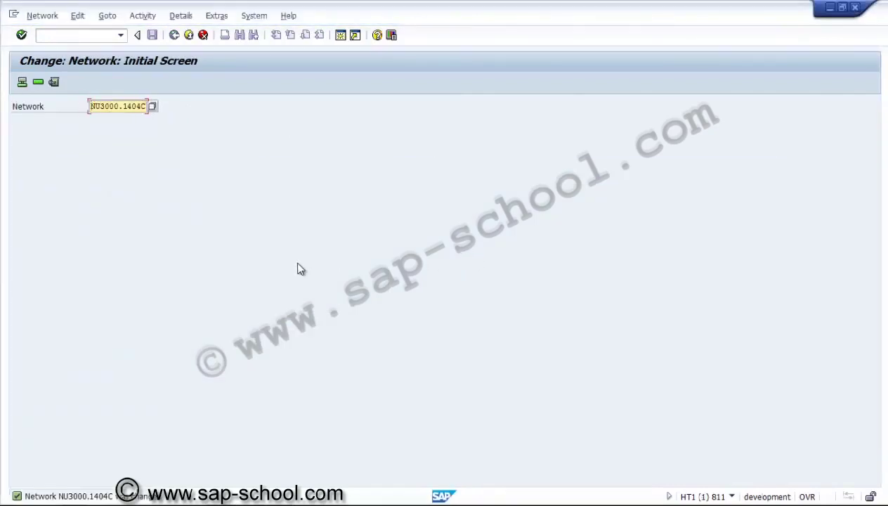
Leave the asset master data and reopen the activity overview of network NU3000.1404C to check the activities' system status
click(39, 83)
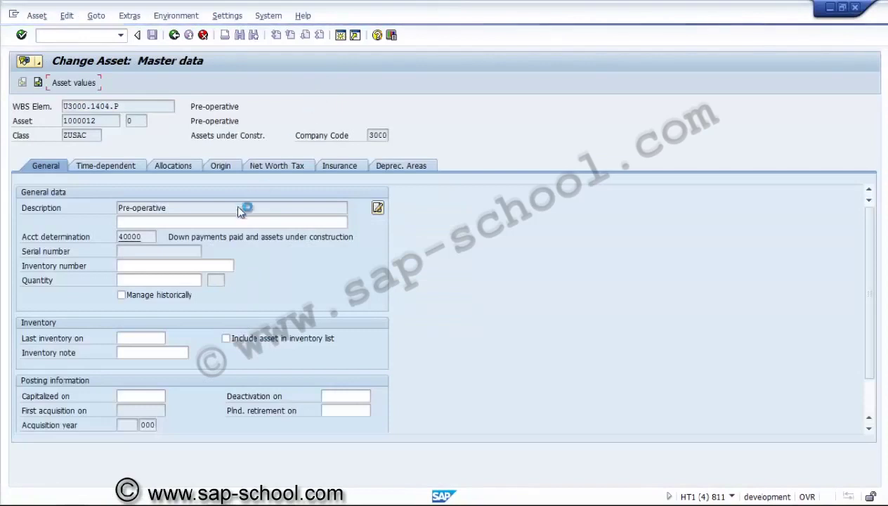
key(F3)
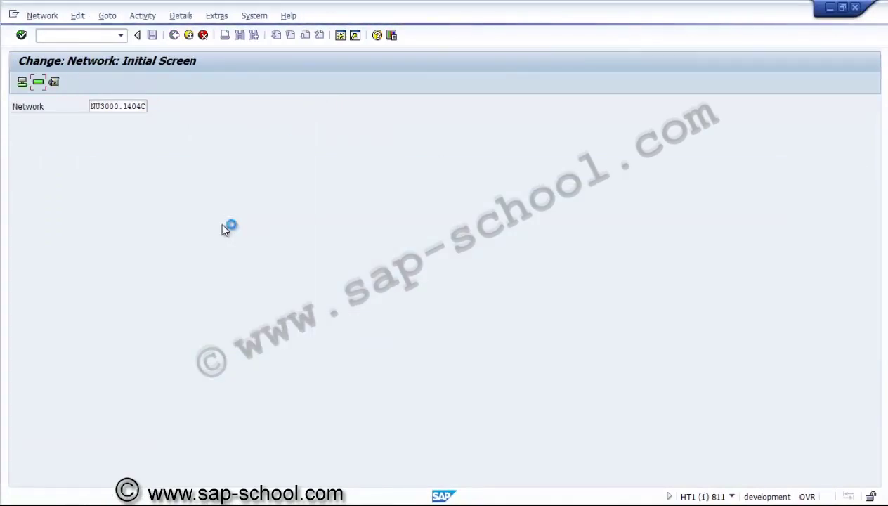
key(Return)
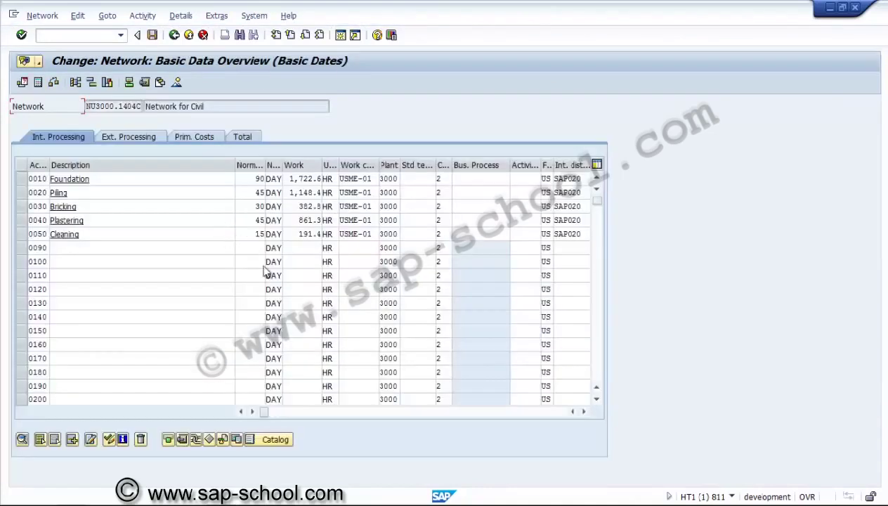
click(362, 411)
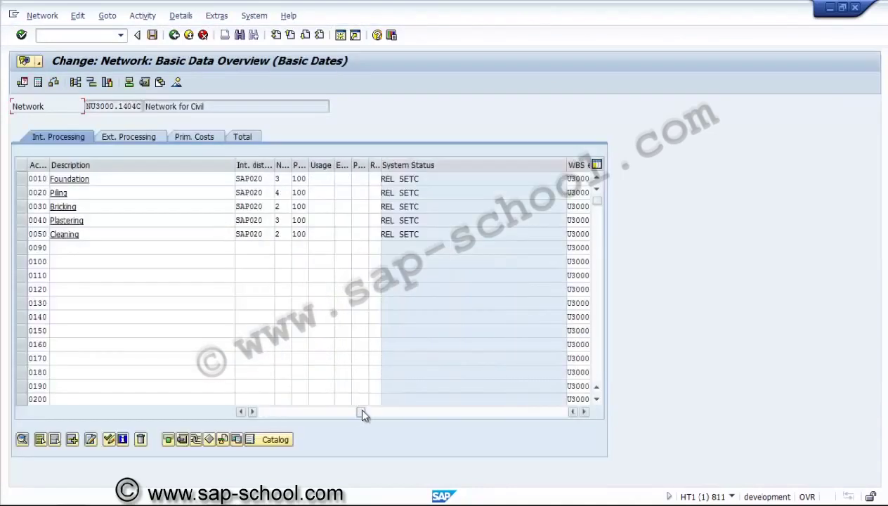
Check the system status and the planned and actual costs of activity 0010 Foundation, and close its details
drag(362, 413, 264, 413)
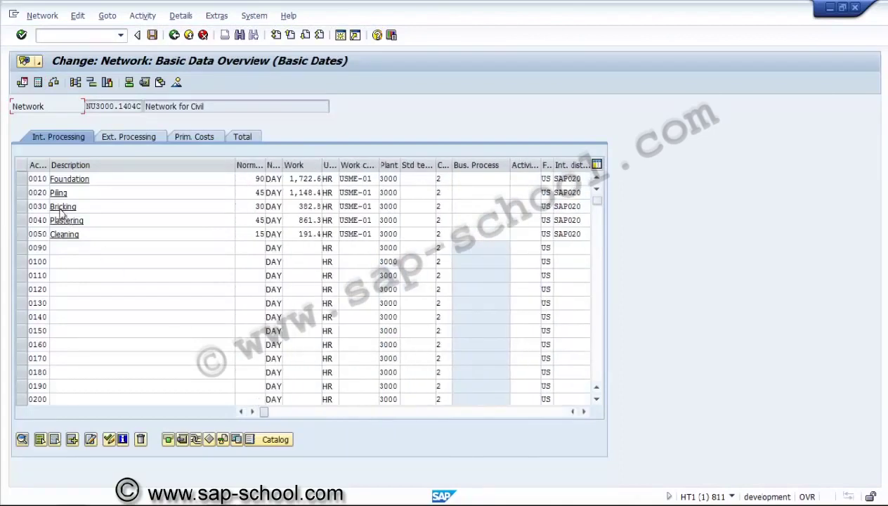
click(21, 178)
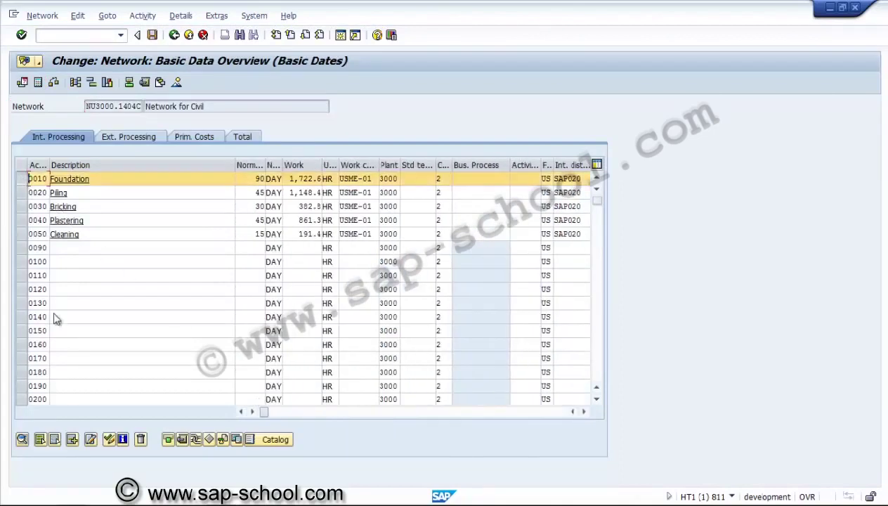
click(22, 440)
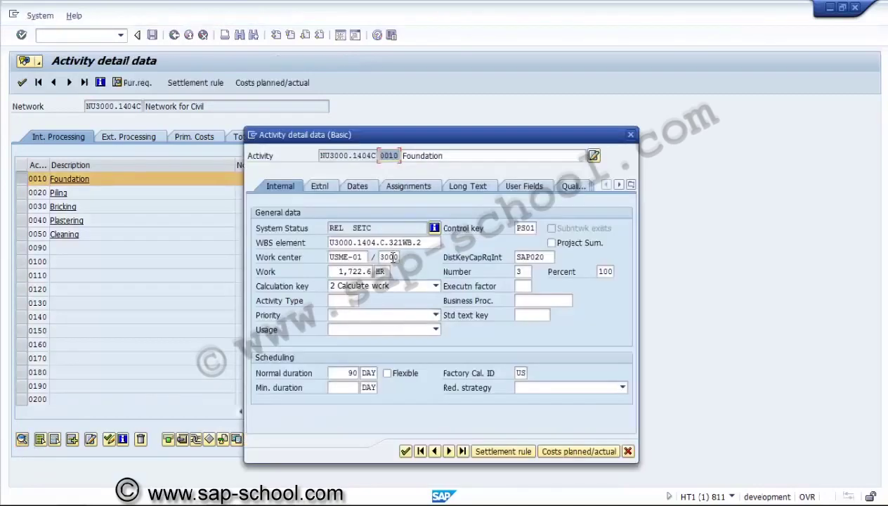
click(390, 228)
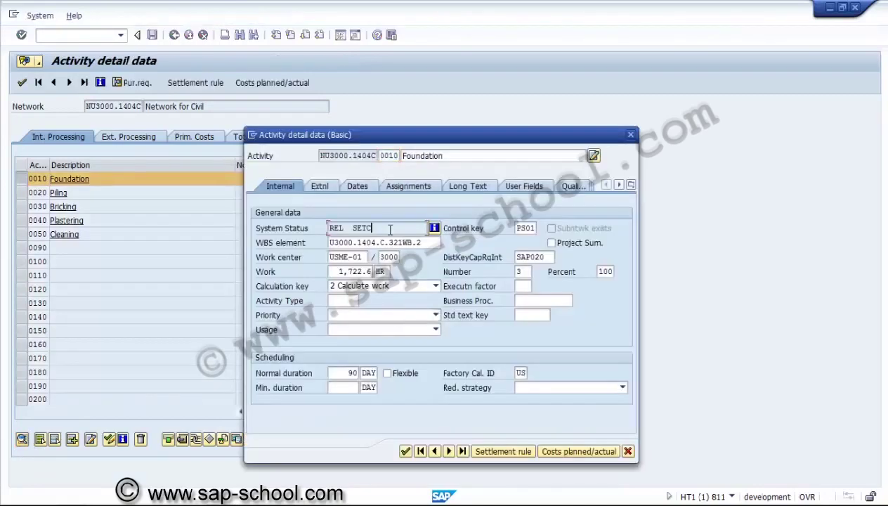
click(555, 457)
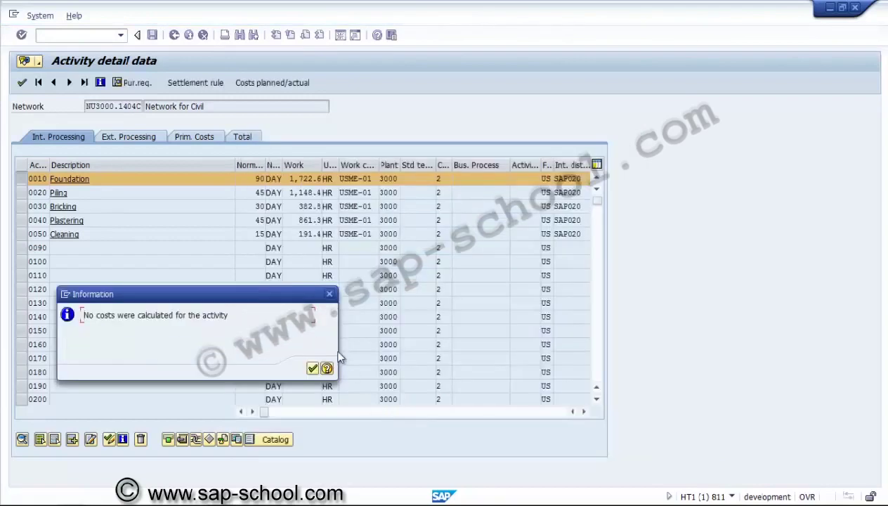
click(312, 367)
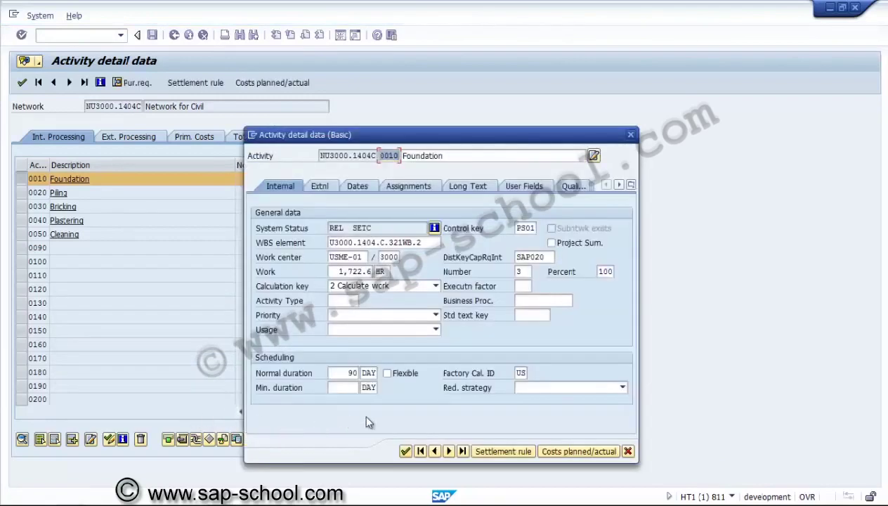
click(406, 451)
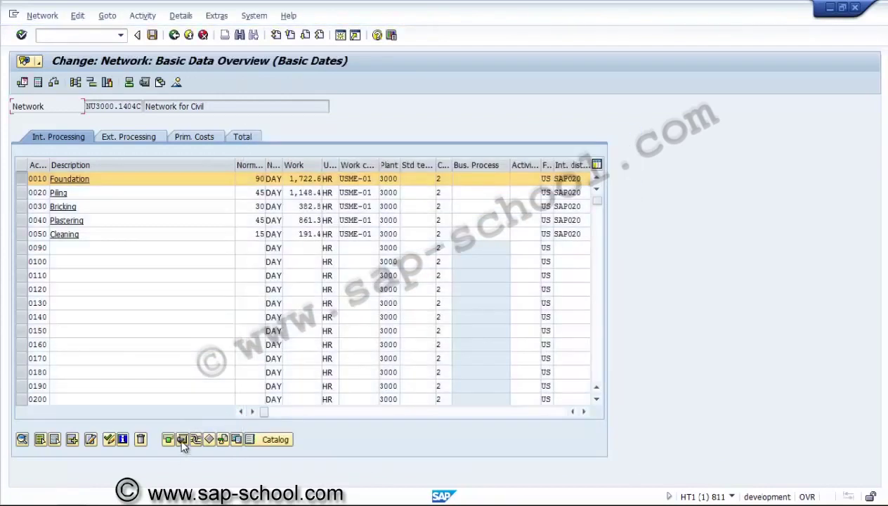
Look up the component assignments of activities 0010 Foundation and 0020 Piling, and return to the activity overview
click(181, 439)
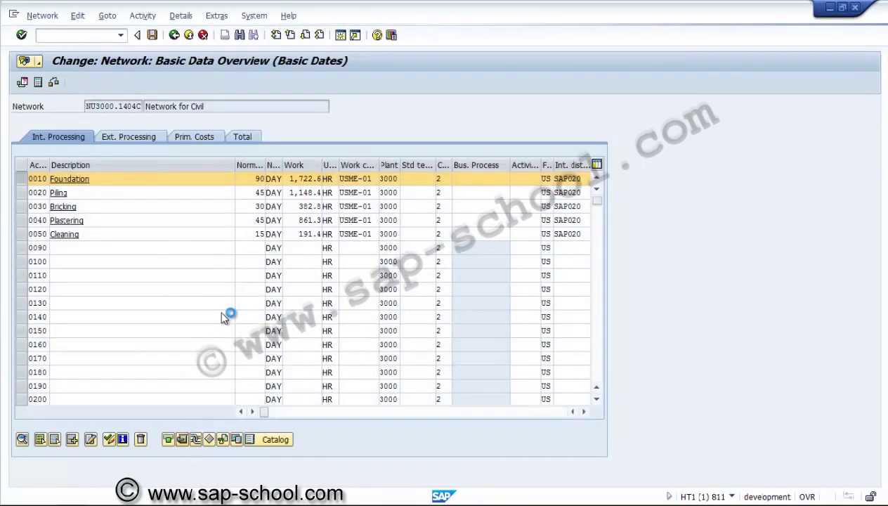
click(173, 34)
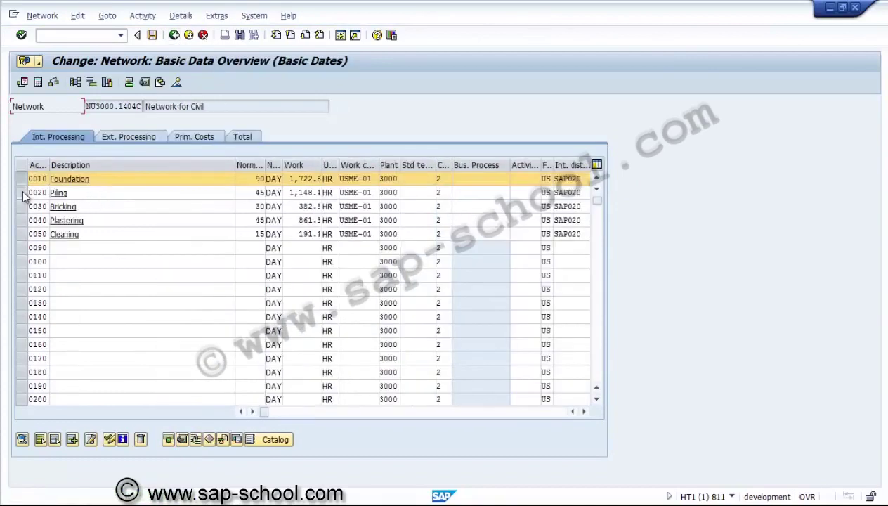
click(22, 192)
click(22, 179)
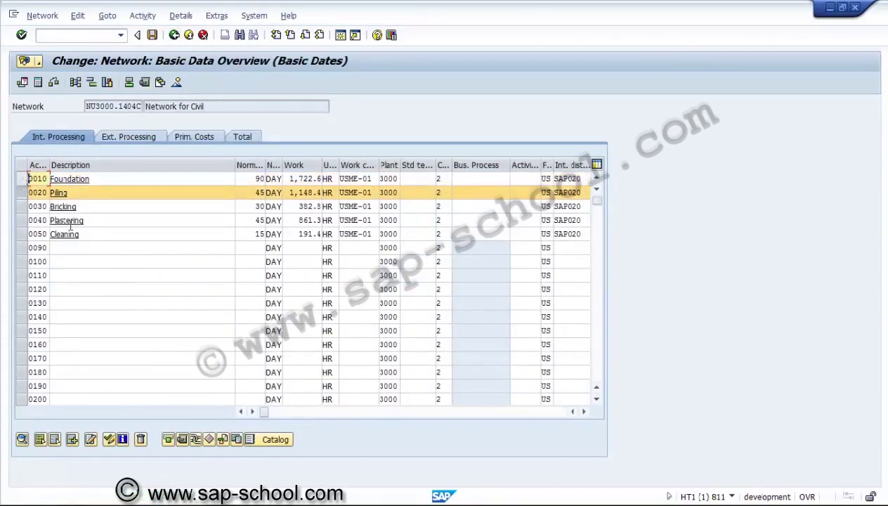
click(182, 439)
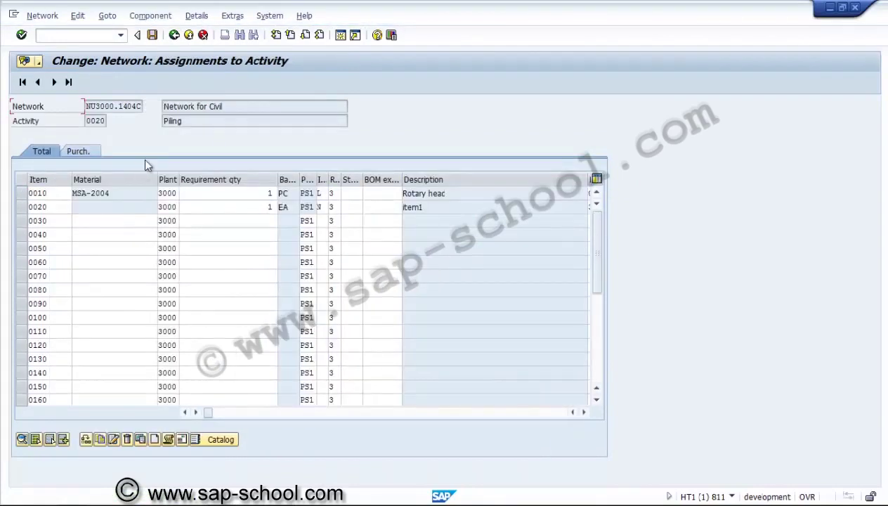
click(173, 36)
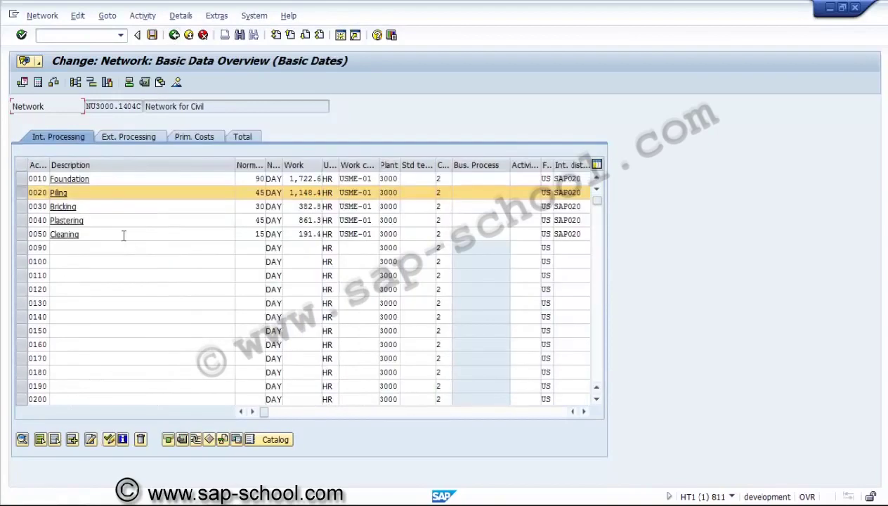
Check the system status of activity 0020 Piling and compare its planned and actual costs
click(22, 440)
click(401, 228)
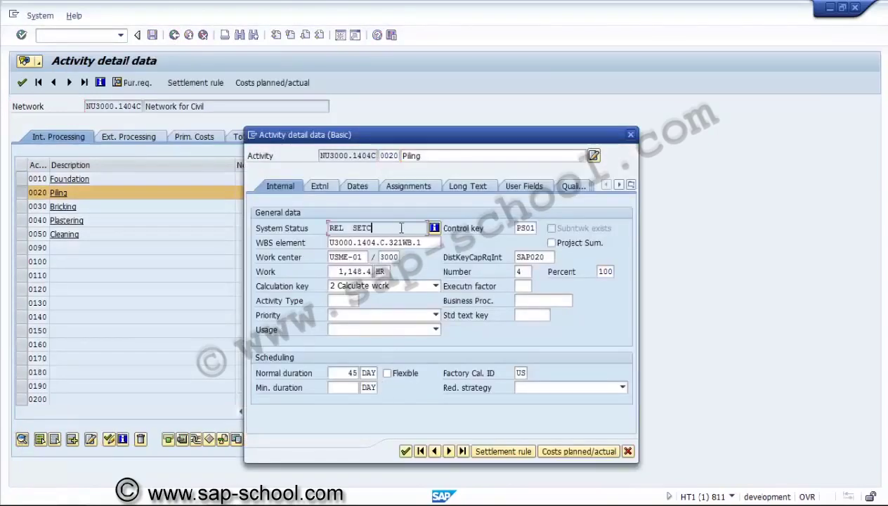
click(574, 449)
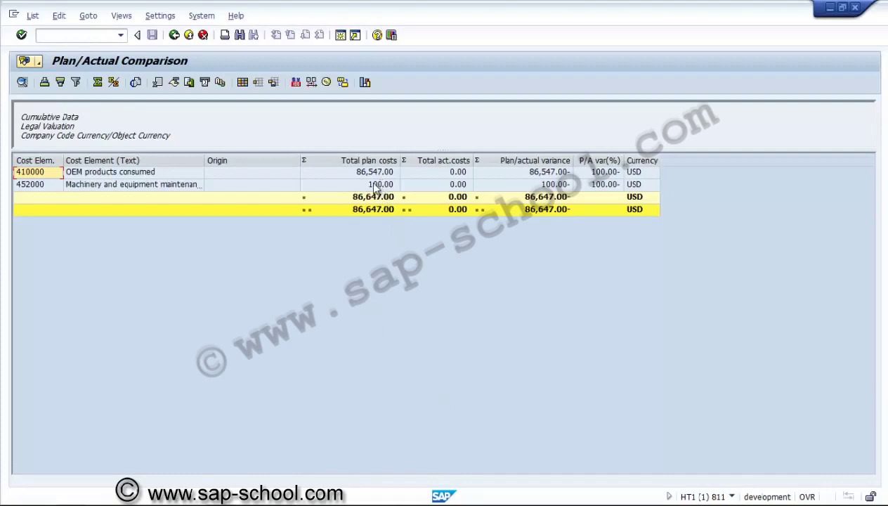
click(174, 36)
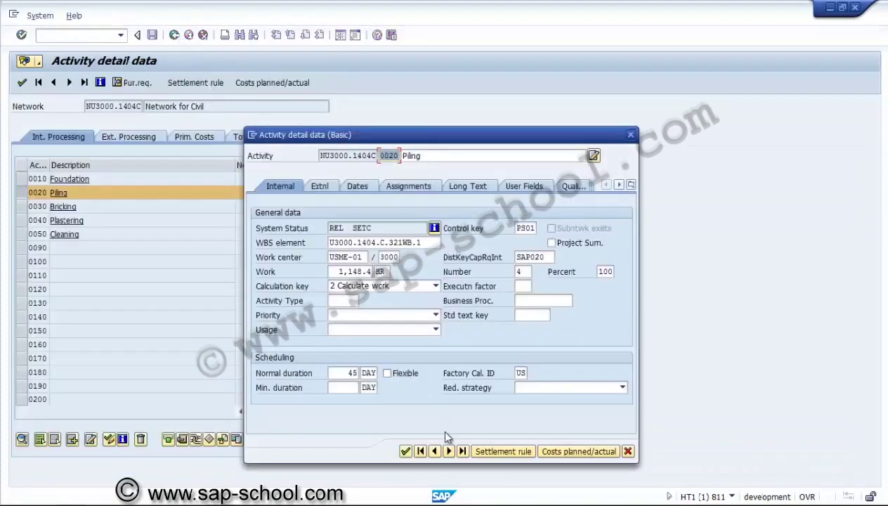
click(407, 450)
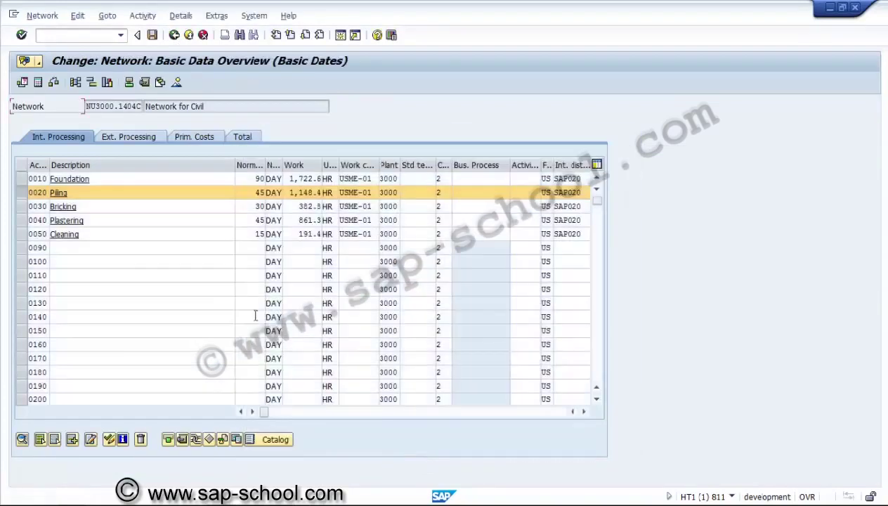
Review all components and the purchased ones of activity 0020 Piling, and check the reservation data of item 0010 Rotary head
click(182, 439)
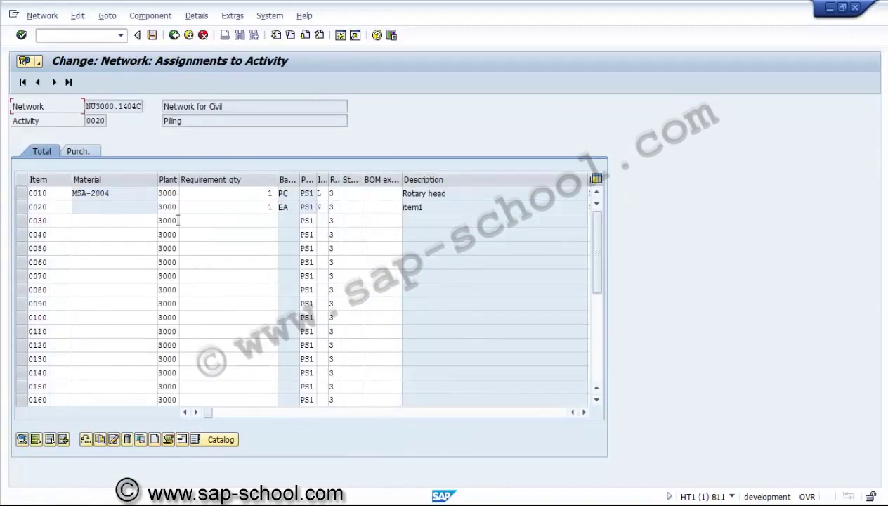
click(92, 150)
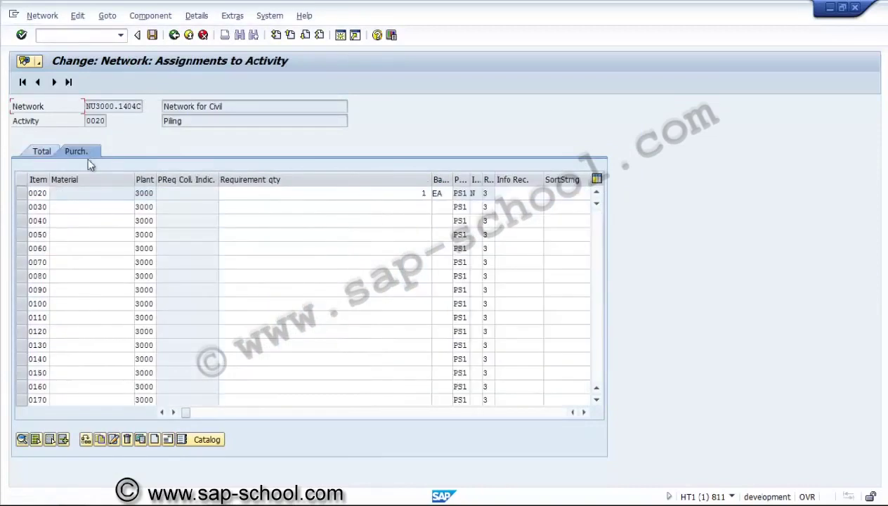
click(50, 152)
click(21, 192)
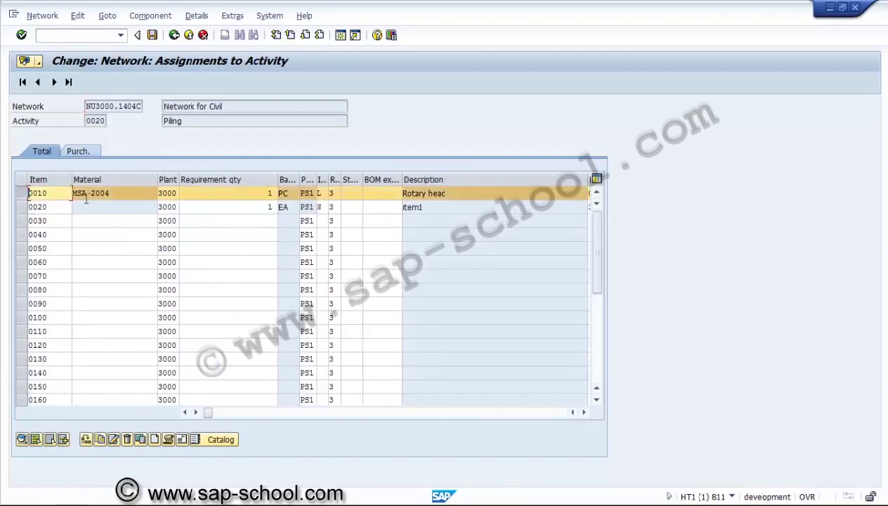
click(325, 197)
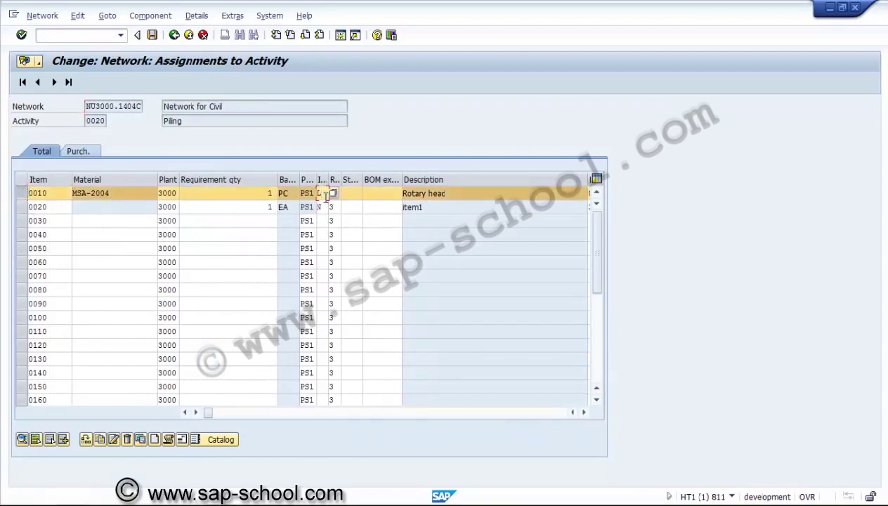
click(22, 439)
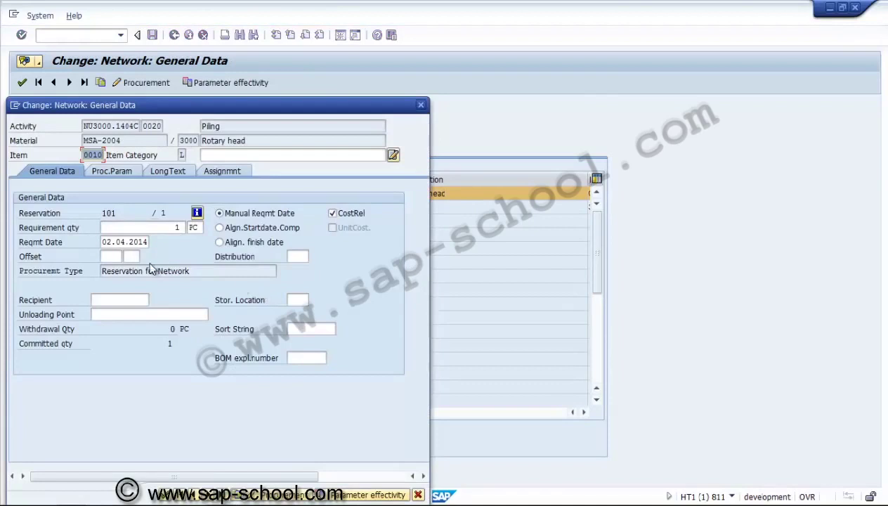
click(122, 212)
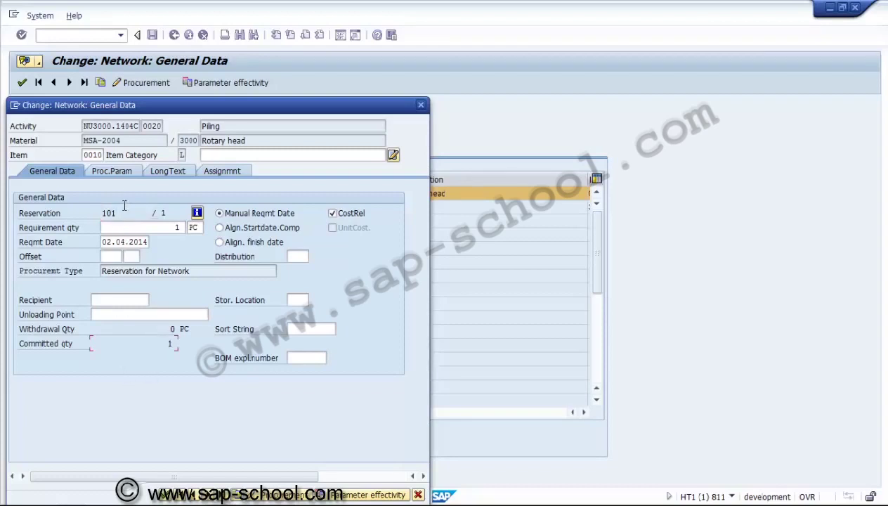
Check the procurement parameters of the Rotary head component, including whether goods movements are allowed, and close its details
click(130, 175)
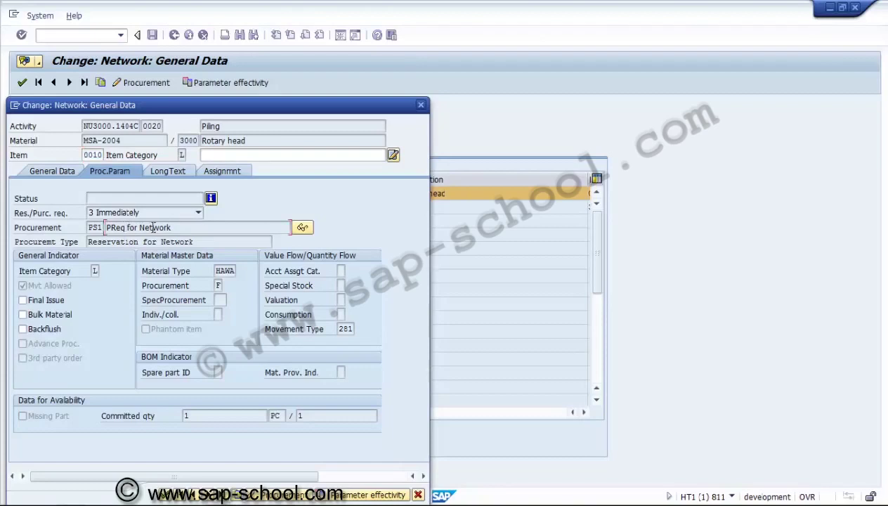
click(183, 169)
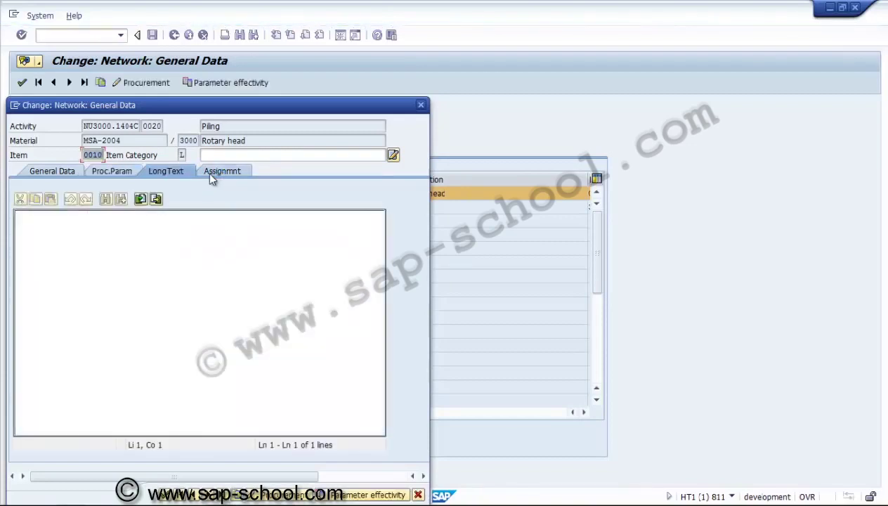
click(131, 173)
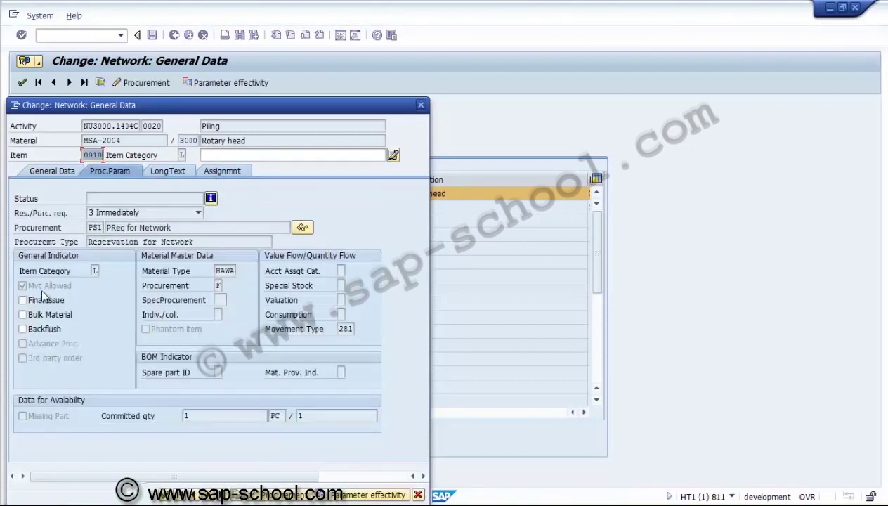
click(44, 292)
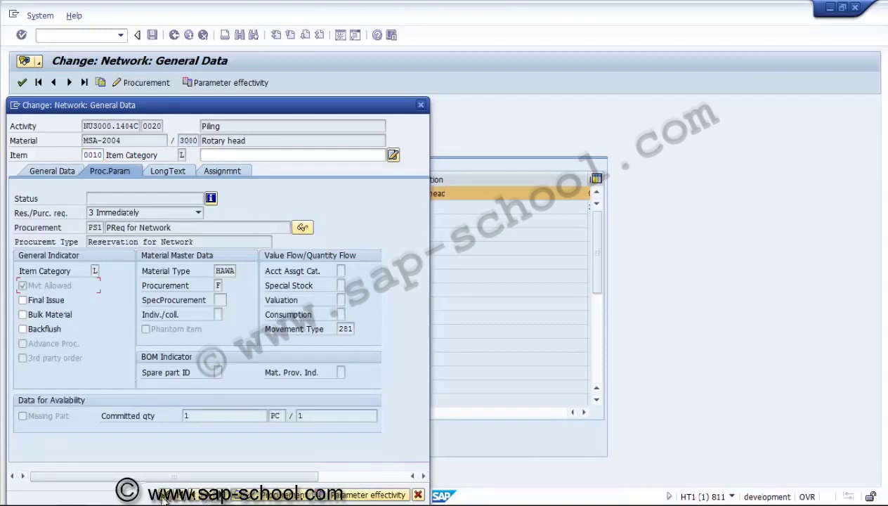
key(Return)
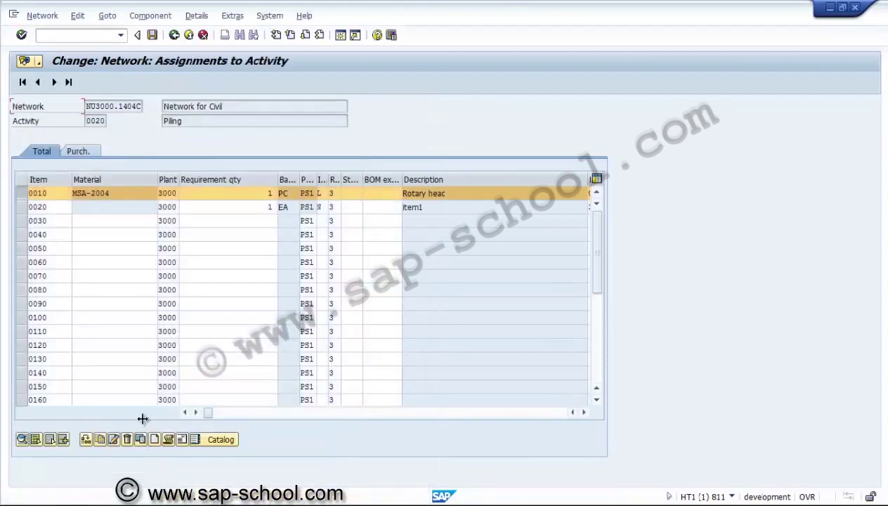
Open component item 0020 item1 and examine its purchase requisition, item category and material in the purchasing data
click(22, 193)
click(22, 207)
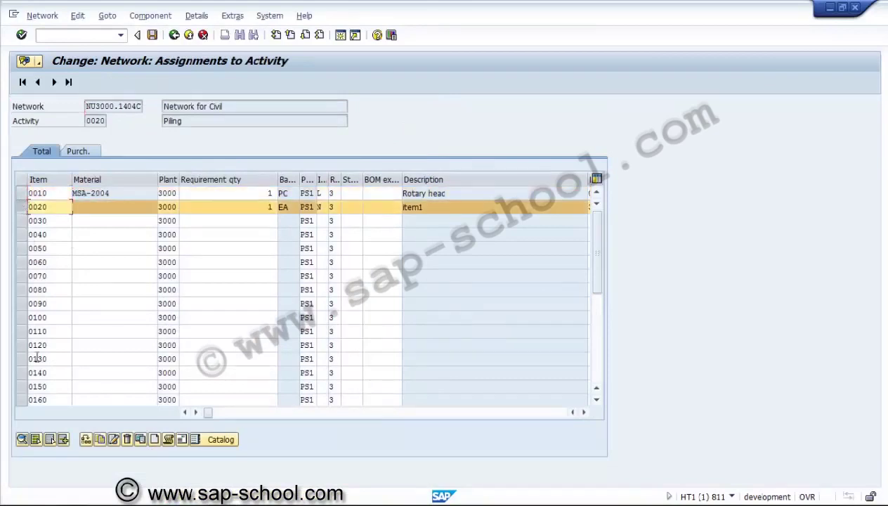
click(21, 440)
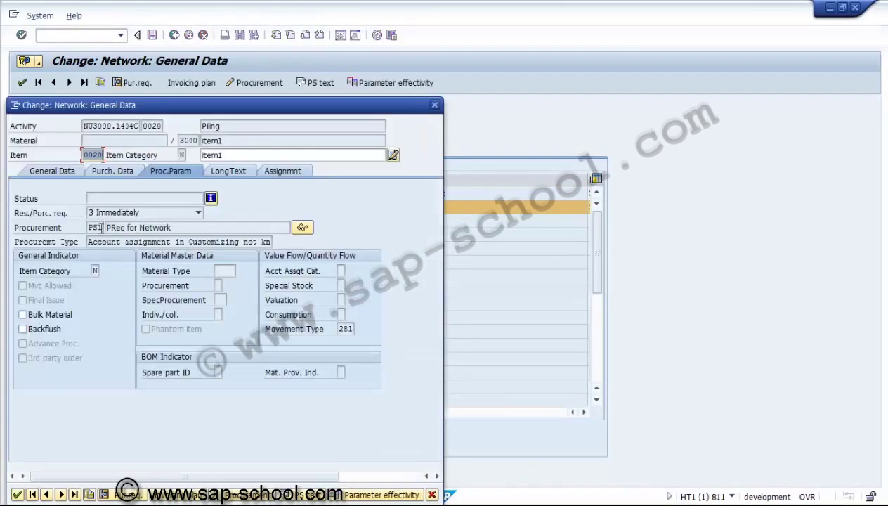
click(72, 171)
click(101, 172)
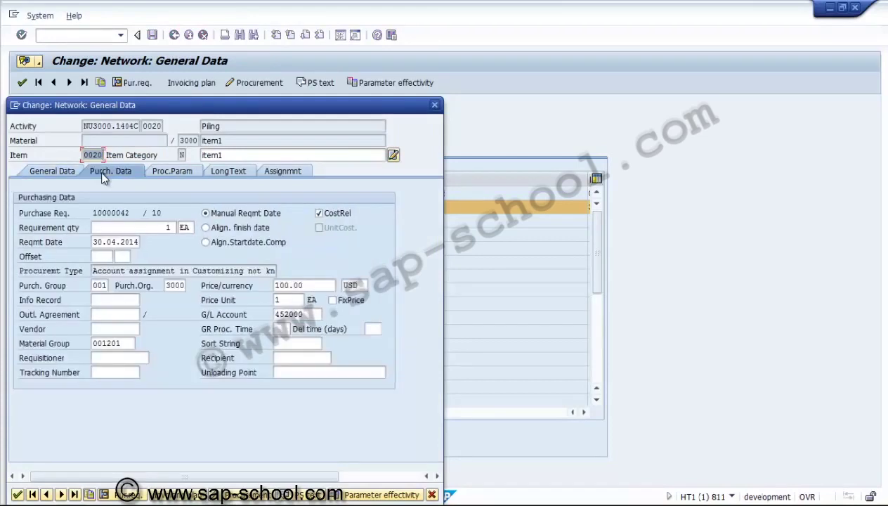
click(99, 212)
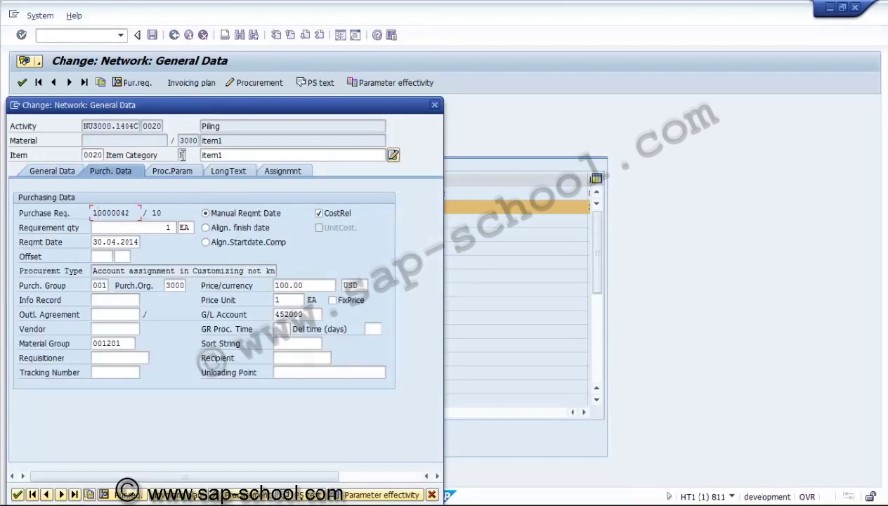
click(182, 155)
click(160, 139)
click(181, 154)
click(123, 214)
Change the procurement type of item1 to Purchase Requisition for Network and check it in the purchasing data
click(183, 171)
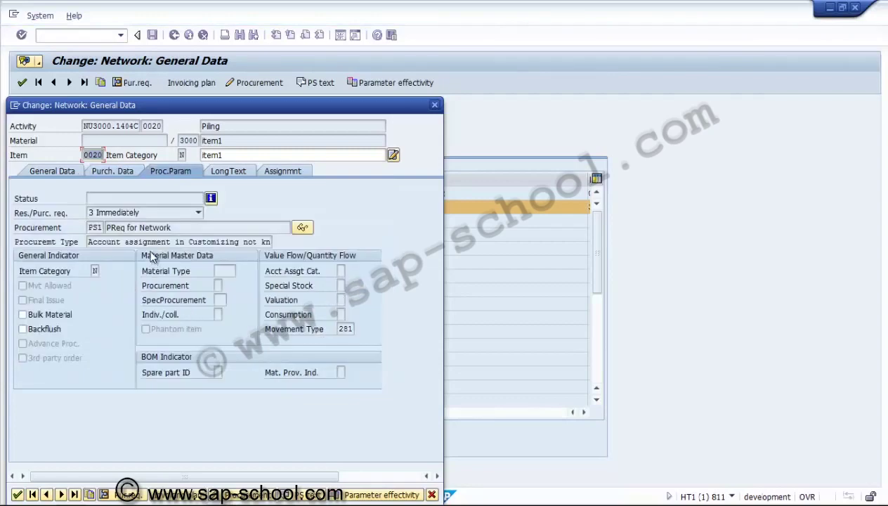
click(158, 242)
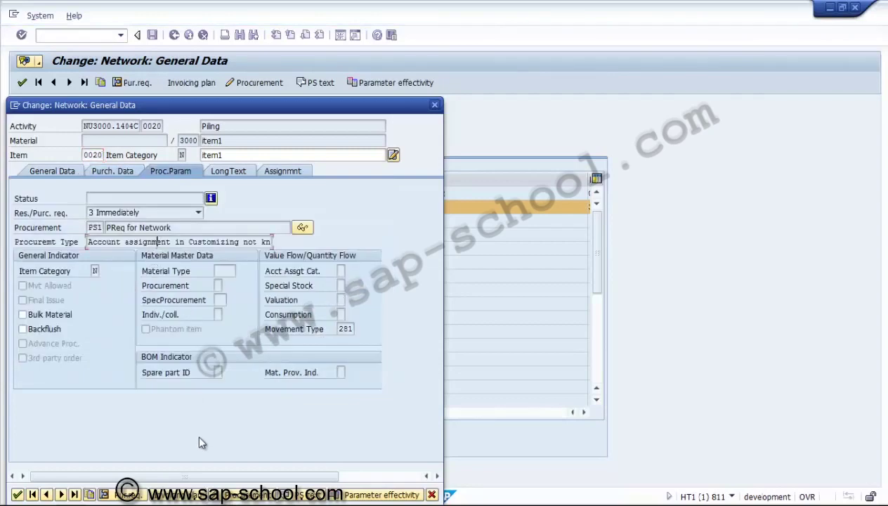
click(236, 496)
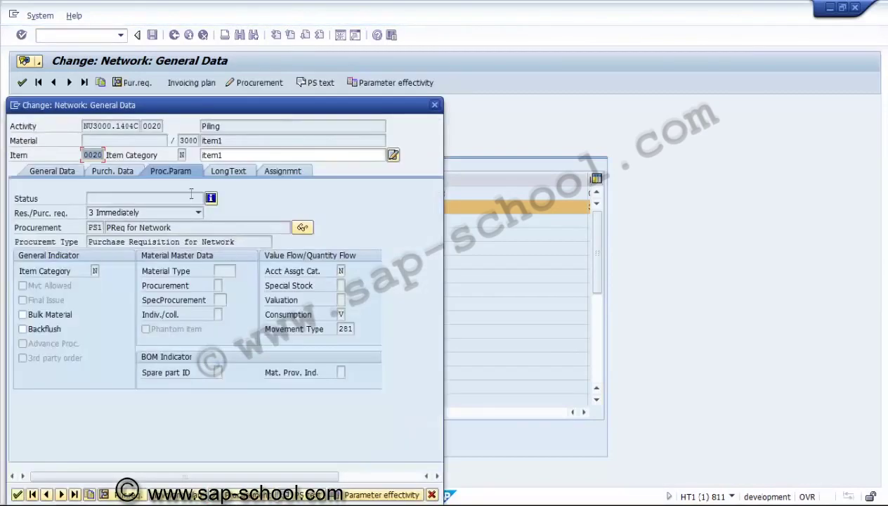
click(109, 173)
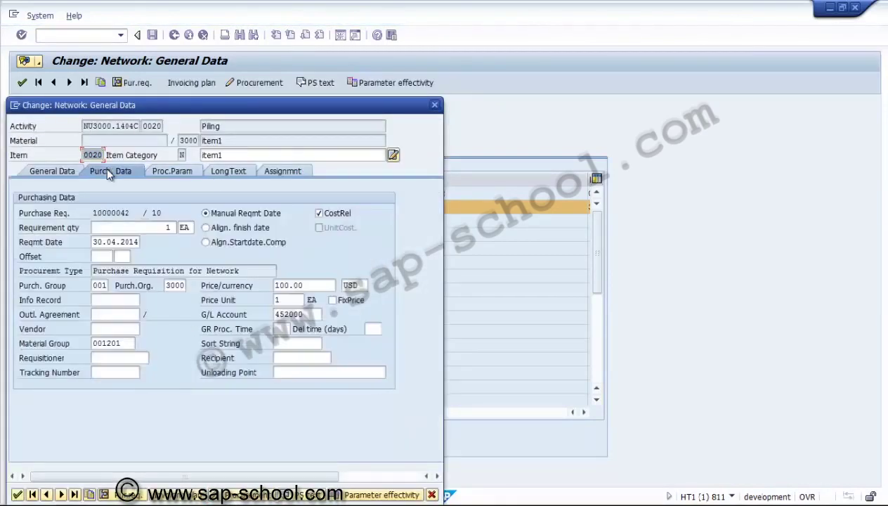
Return to the general data of item1, and enlarge the planned values and depreciation areas panes in the Asset Explorer
click(70, 173)
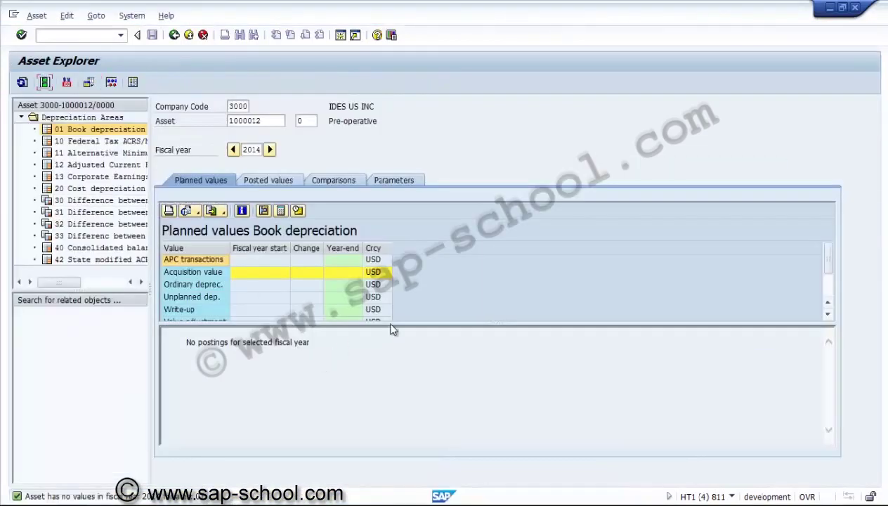
drag(405, 324, 402, 374)
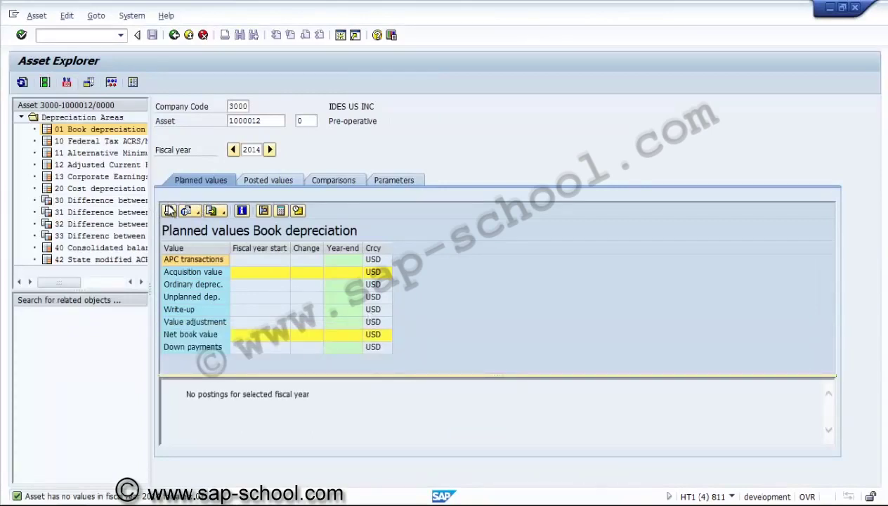
drag(147, 199, 233, 200)
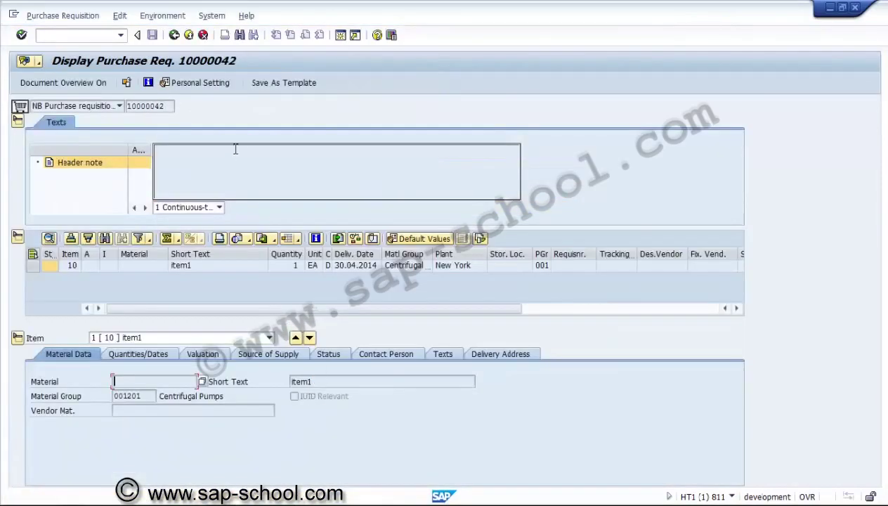
Examine the item overview, quantities and dates, valuation and source of supply of item1's purchase requisition
click(168, 107)
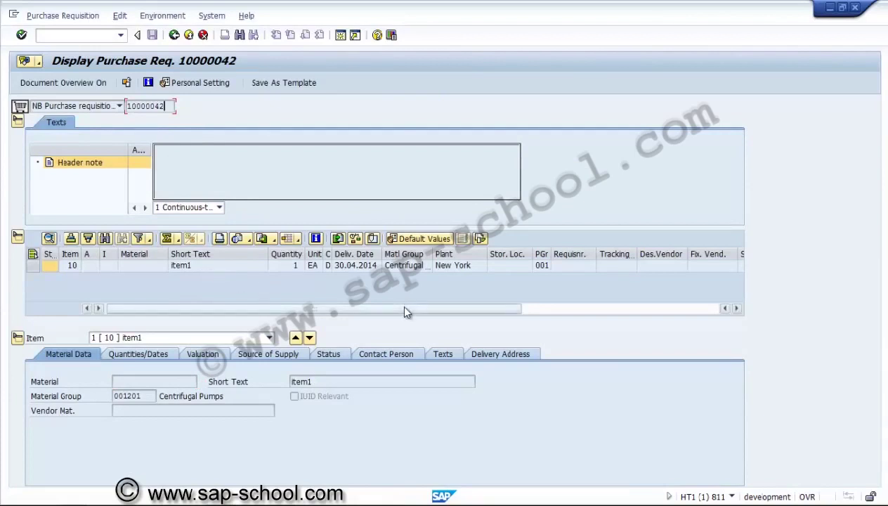
drag(408, 308, 583, 328)
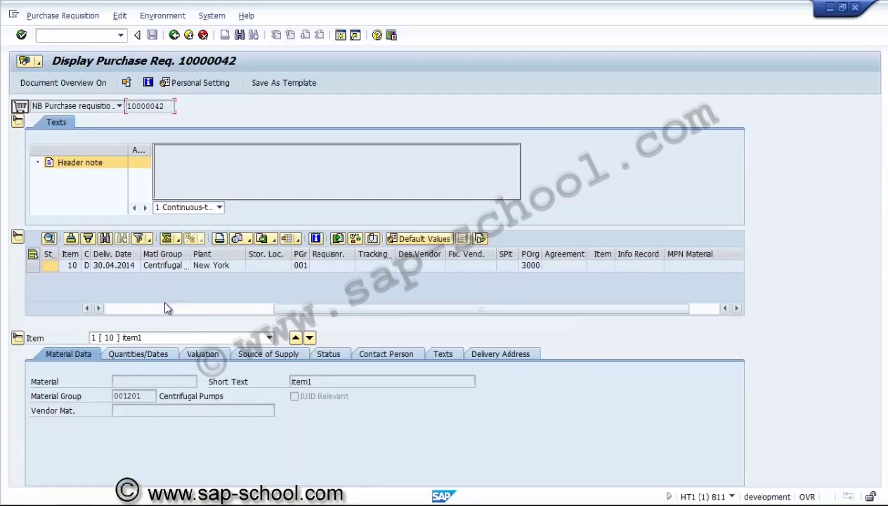
click(114, 310)
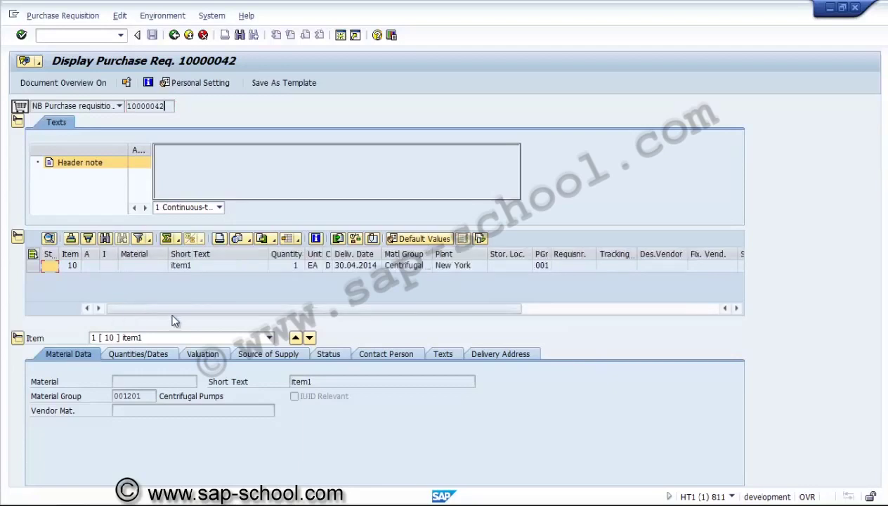
click(166, 356)
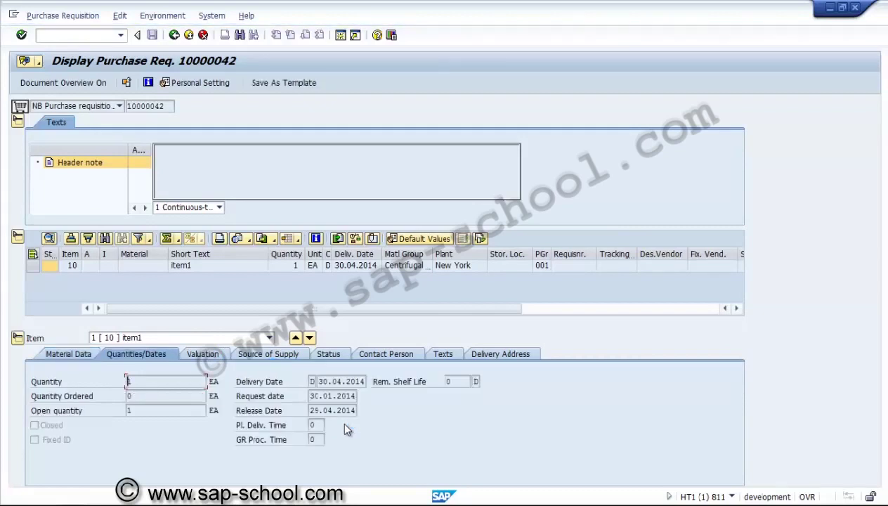
click(203, 356)
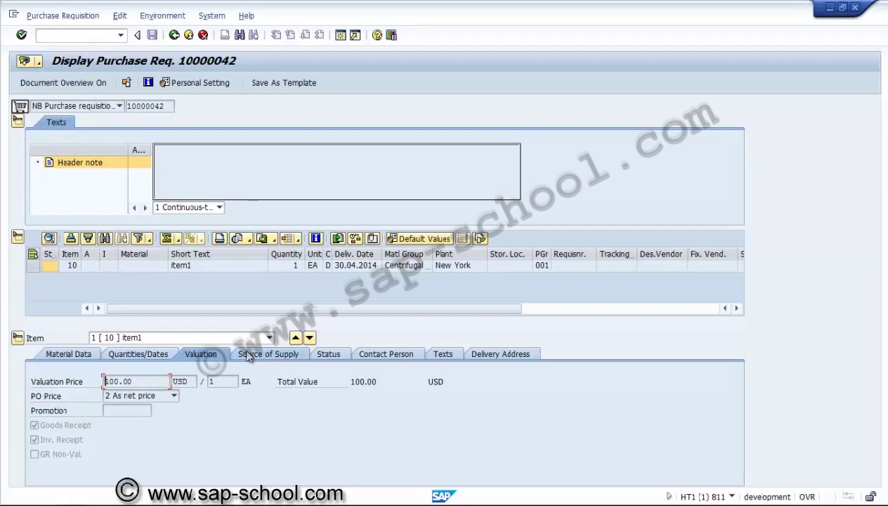
click(257, 354)
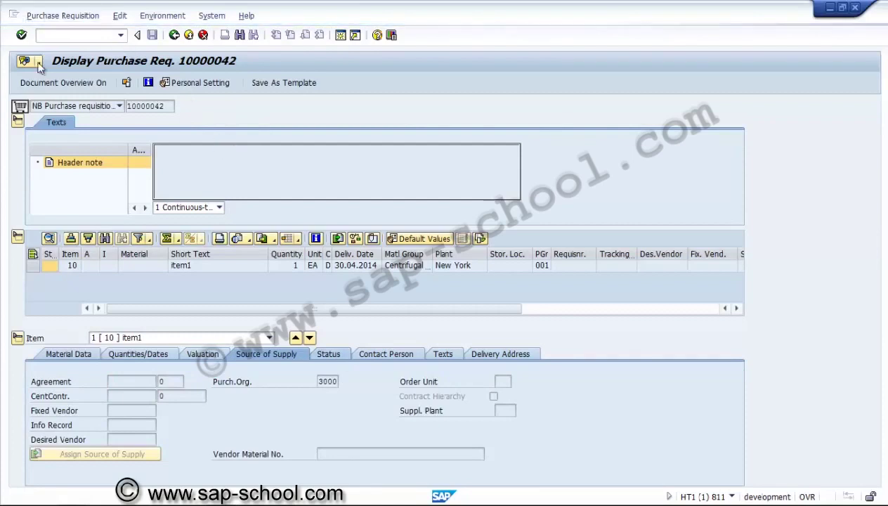
Open the SAP Reference IMG in a new session and check the processing status of item1's purchase requisition
click(14, 14)
click(50, 118)
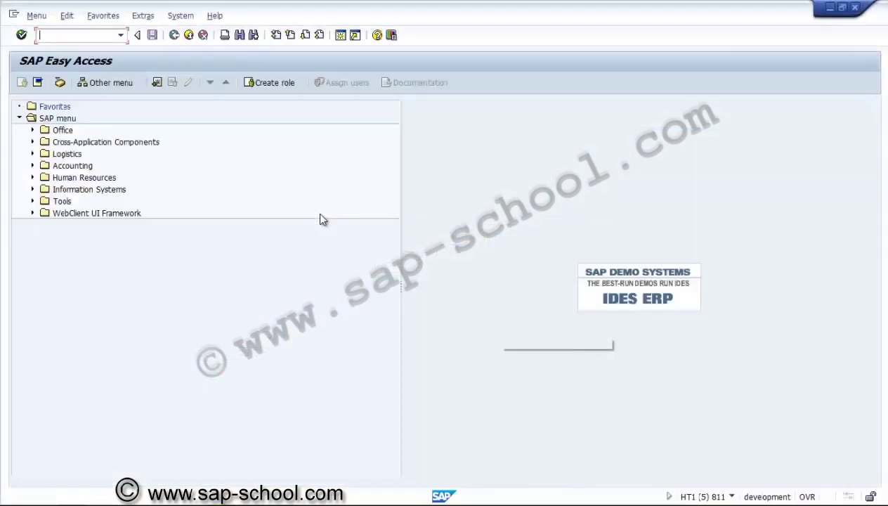
text(sp)
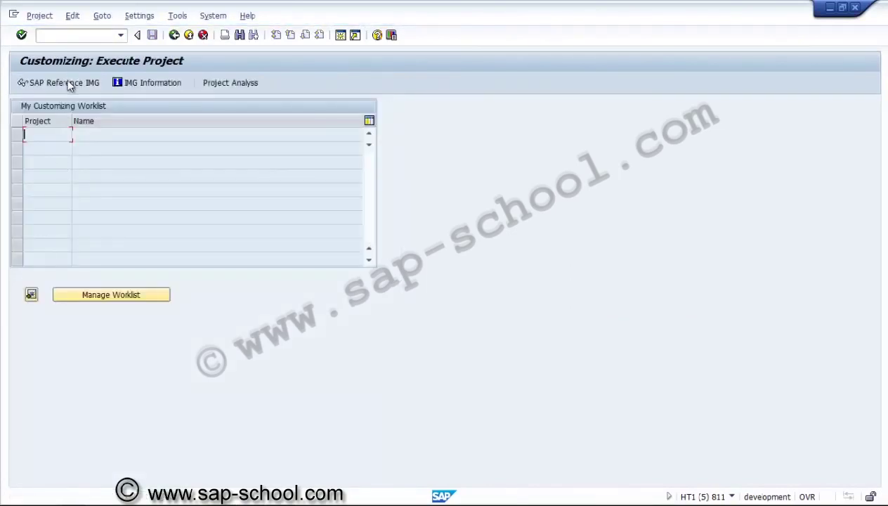
click(68, 82)
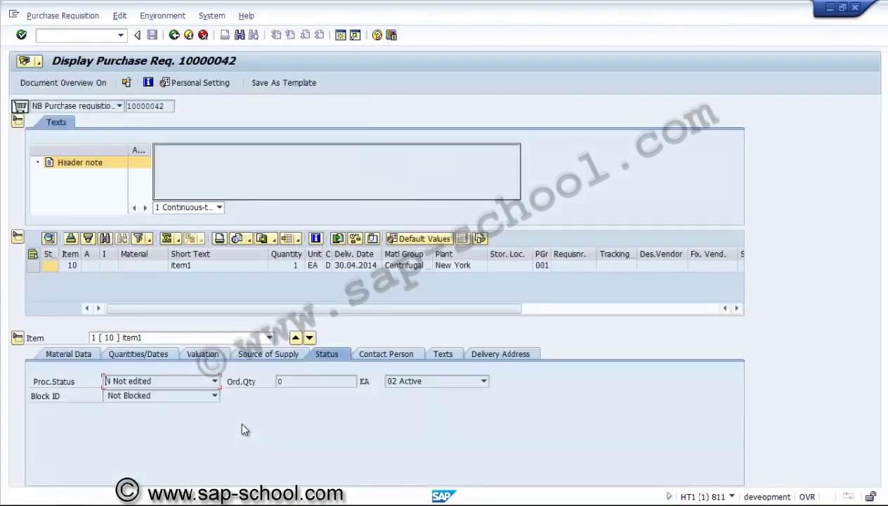
key(F3)
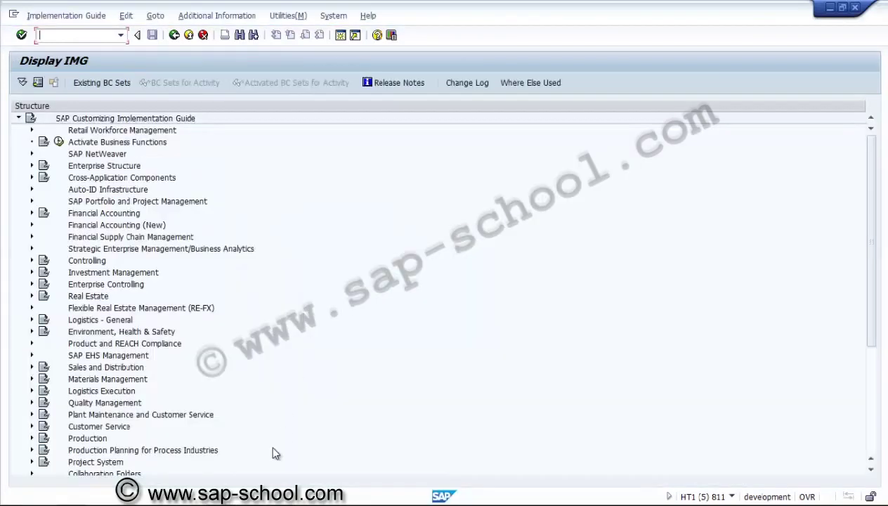
Leave the Asset Explorer, the asset master data and WBS element U3000.1404.P, going back to the Change Project initial screen
mouse_move(229, 492)
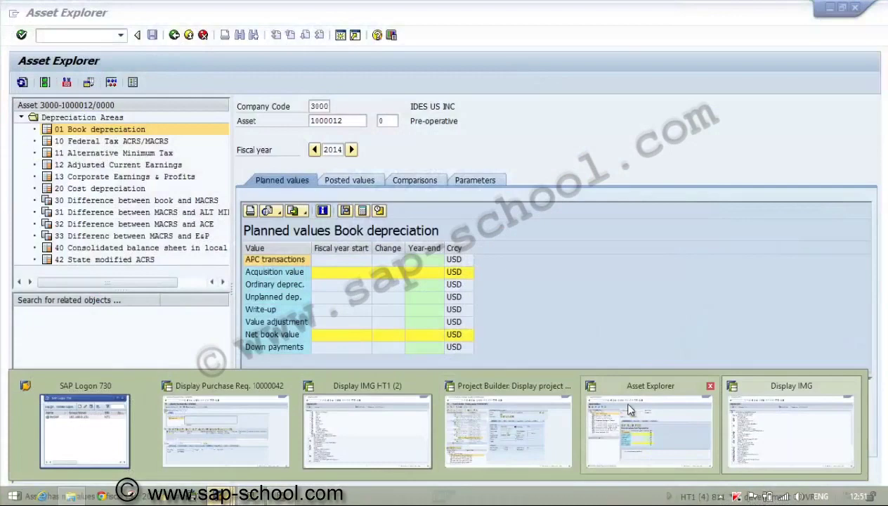
click(631, 410)
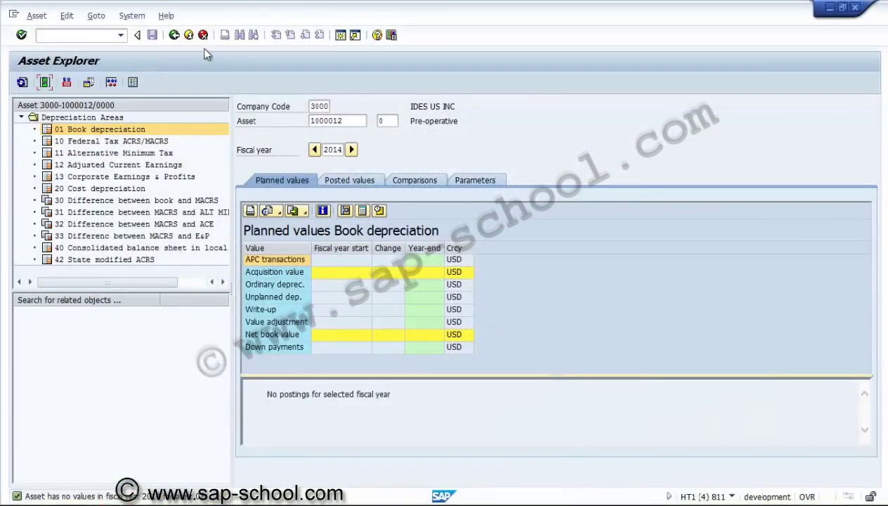
click(188, 35)
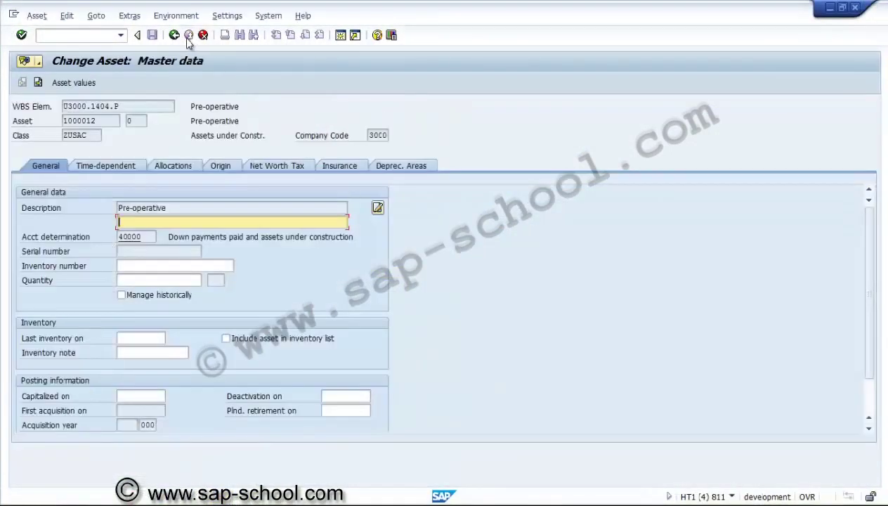
click(175, 35)
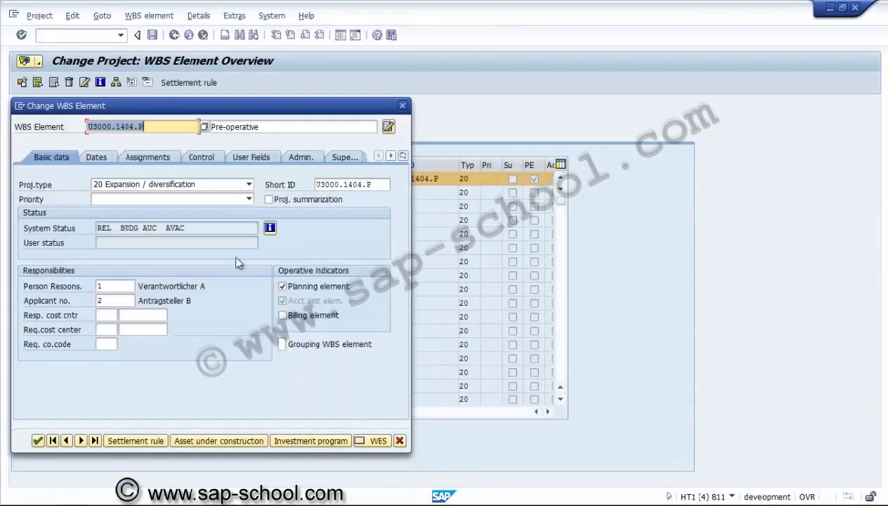
click(398, 440)
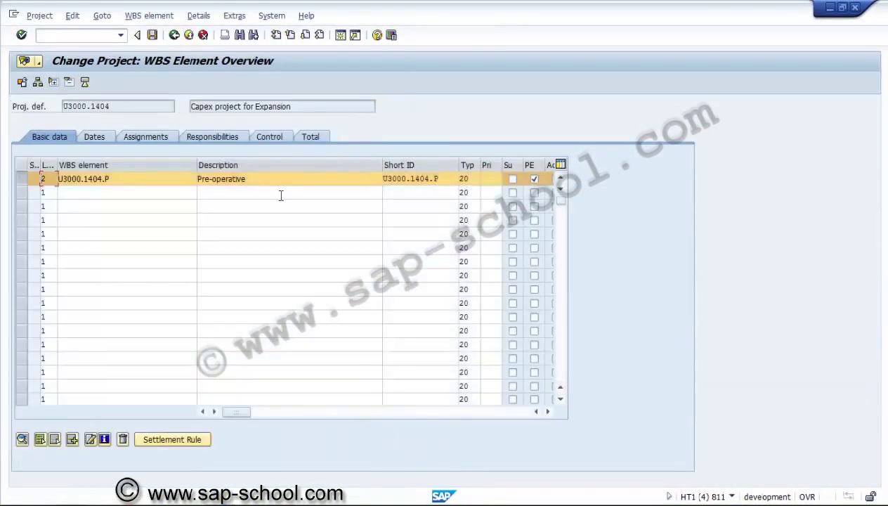
click(176, 38)
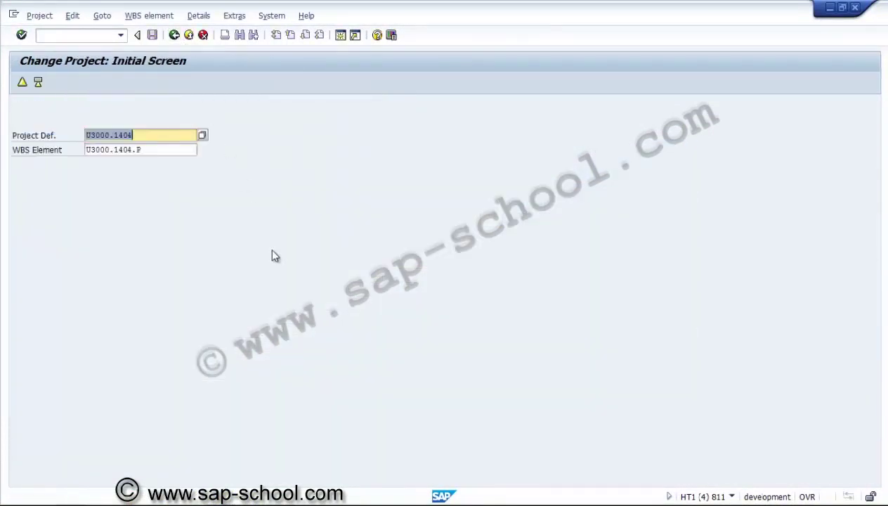
In the IMG, open Check Acct Asst Categories and Document Types for Purc.Reqs under Project System, Material, Procurement
key(alt+Tab)
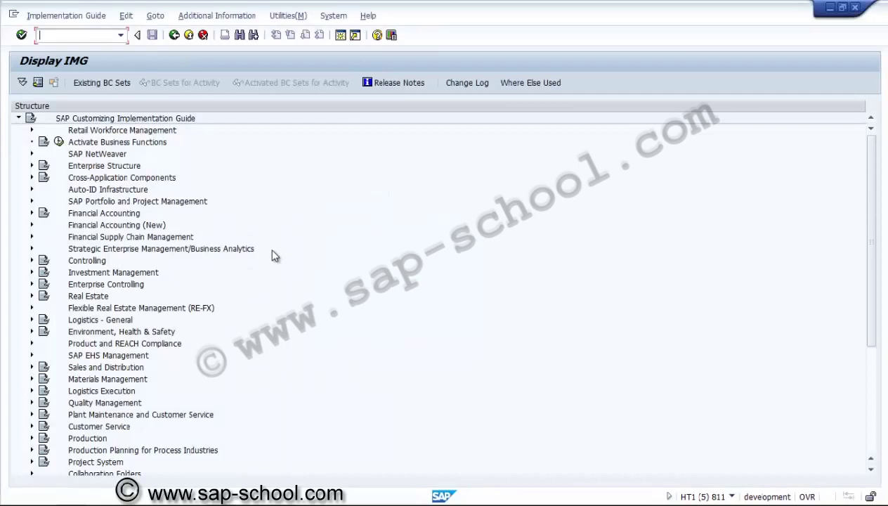
click(76, 462)
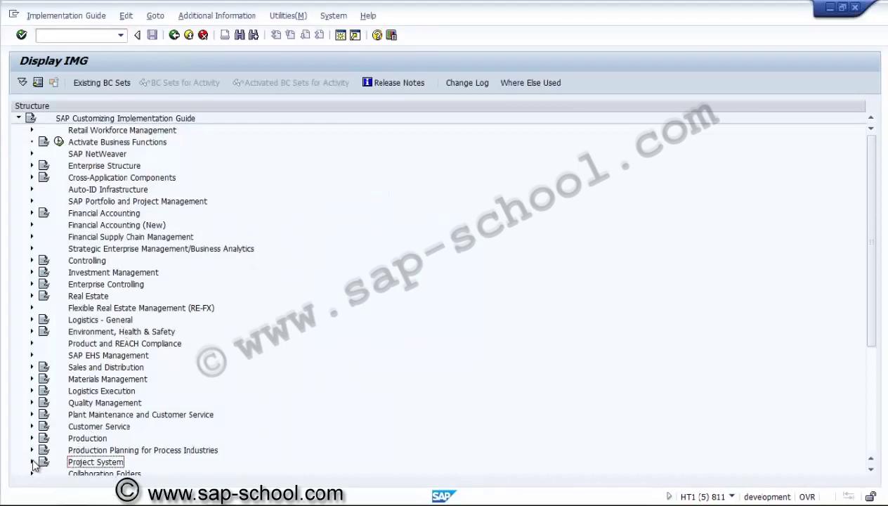
click(31, 461)
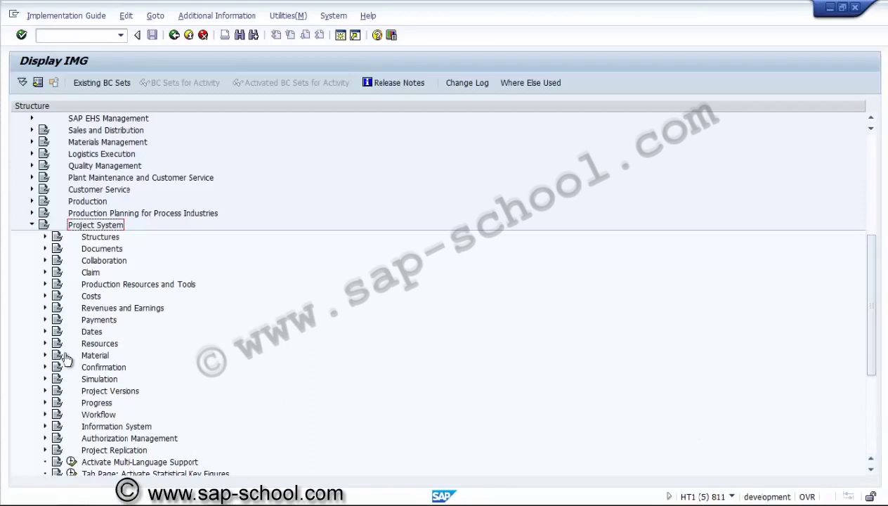
click(45, 356)
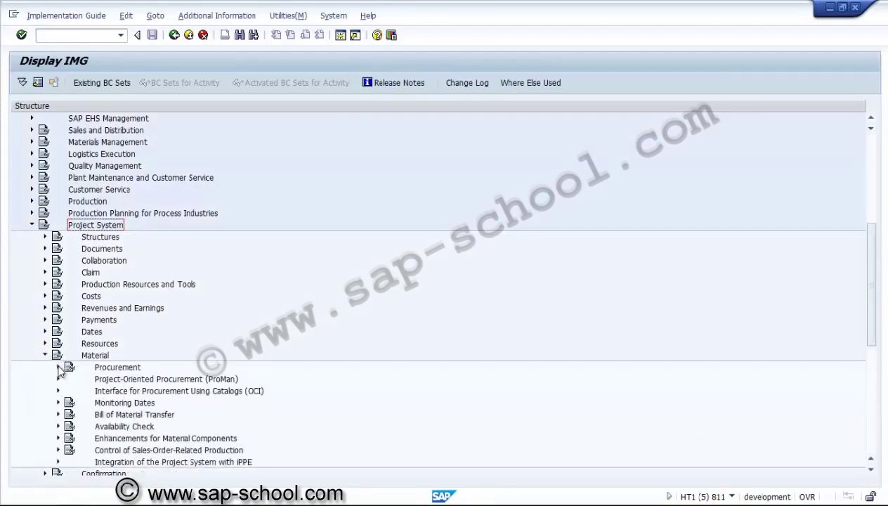
click(59, 367)
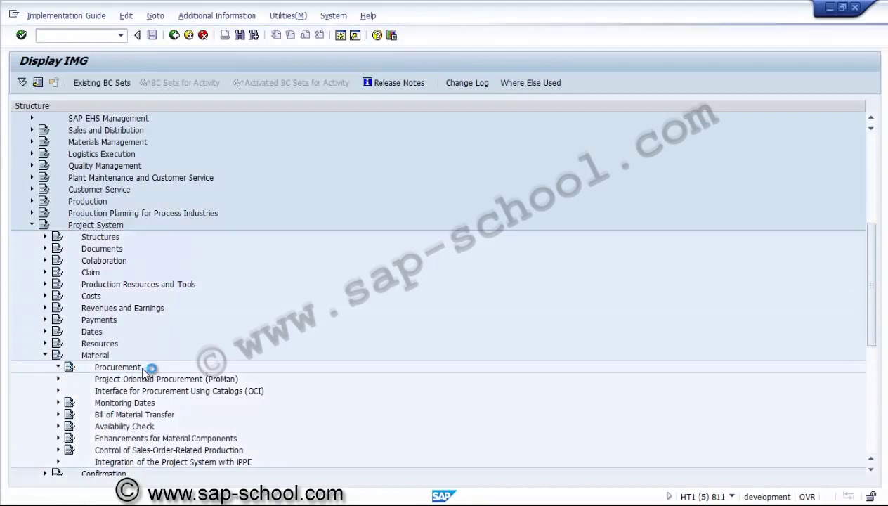
click(169, 393)
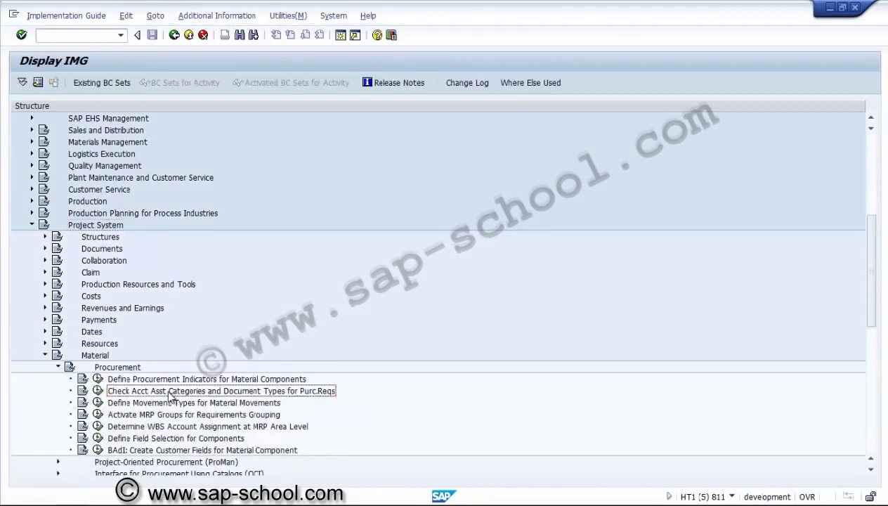
click(98, 391)
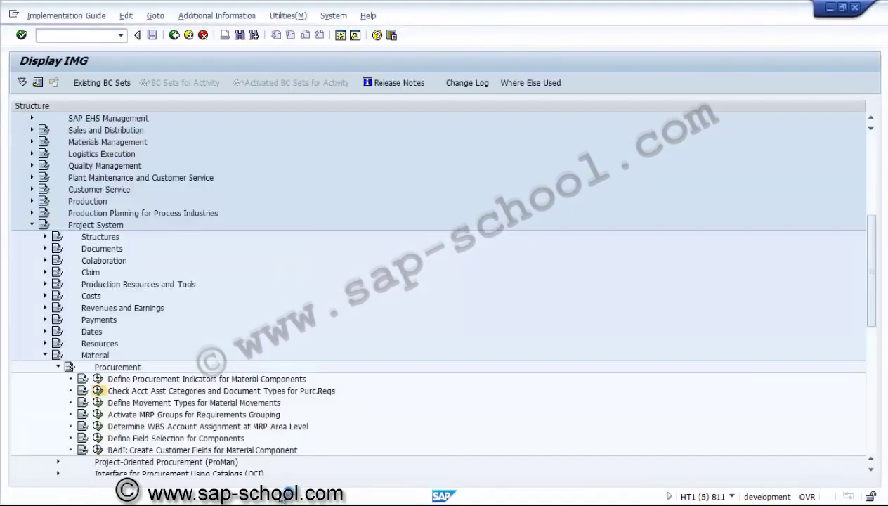
Compare the requisition's document type with the NB account assignment categories for networks, and return to the IMG
mouse_move(238, 494)
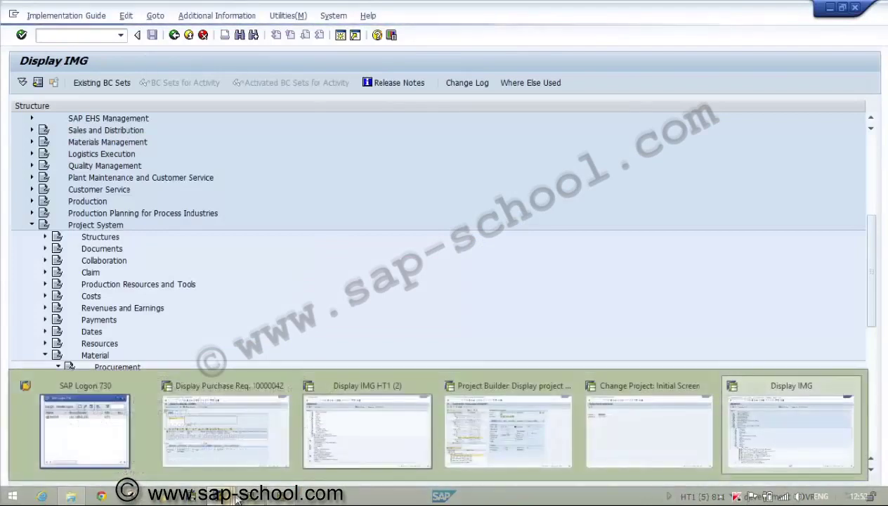
click(261, 460)
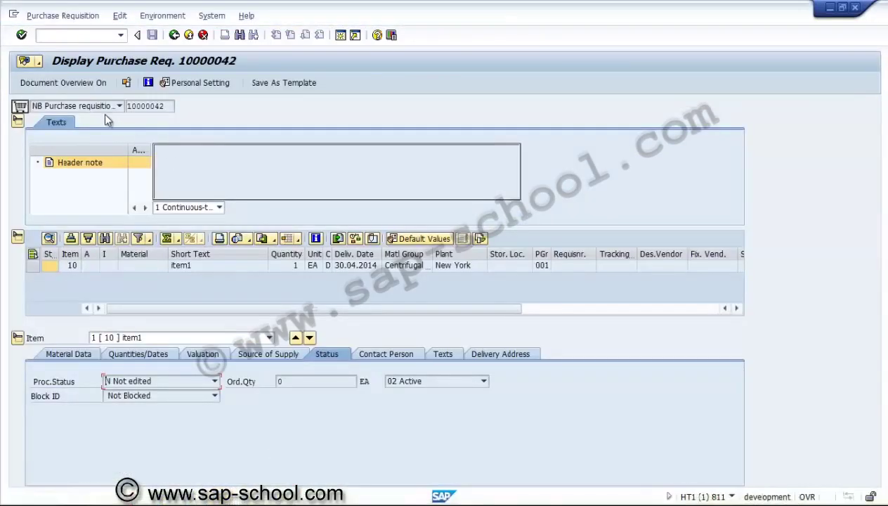
key(alt+Tab)
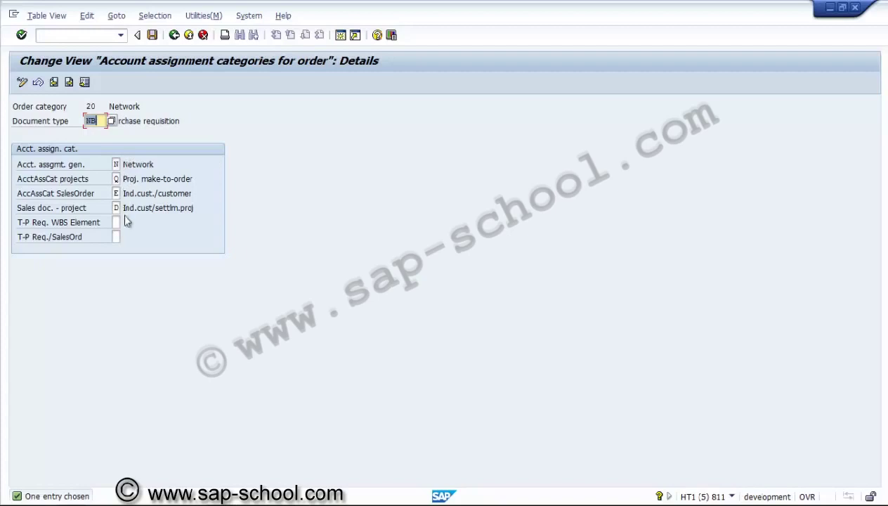
click(174, 36)
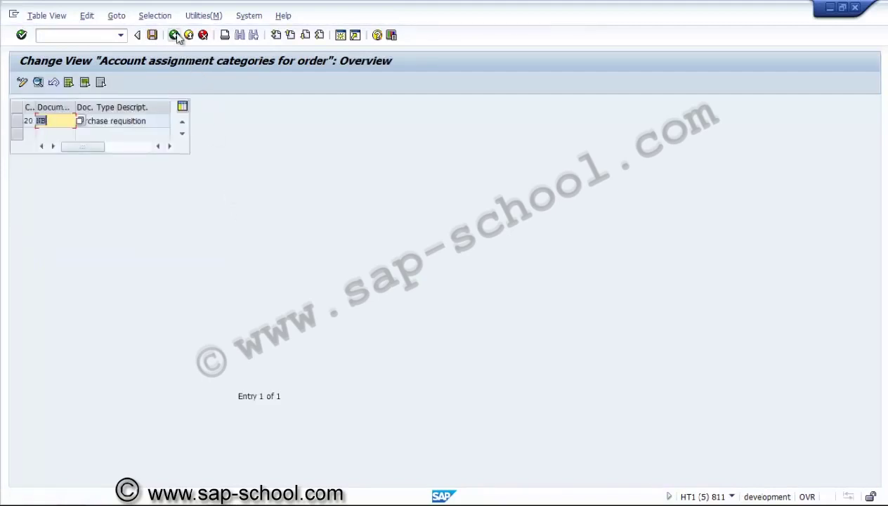
click(174, 34)
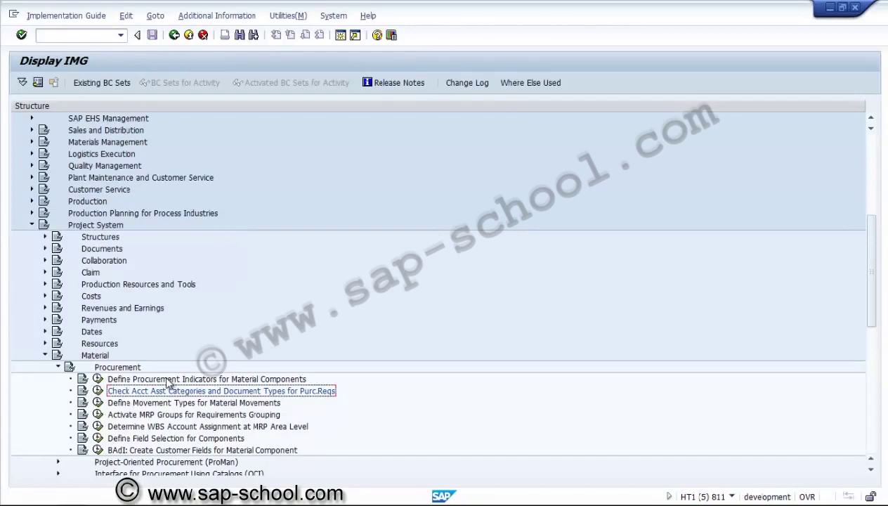
Examine procurement indicator PS1 PReq for Network under Define Procurement Indicators for Material Components, and review the requisition's item columns
click(117, 380)
click(98, 379)
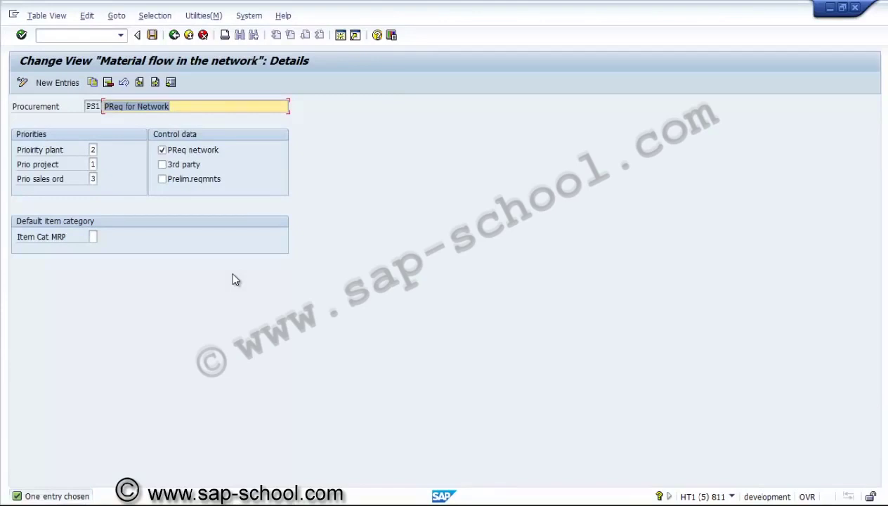
key(alt+Tab)
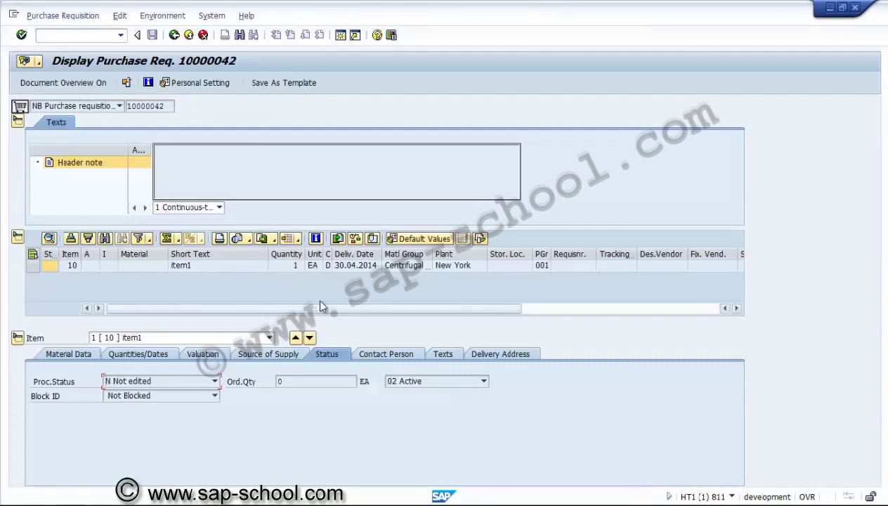
click(532, 310)
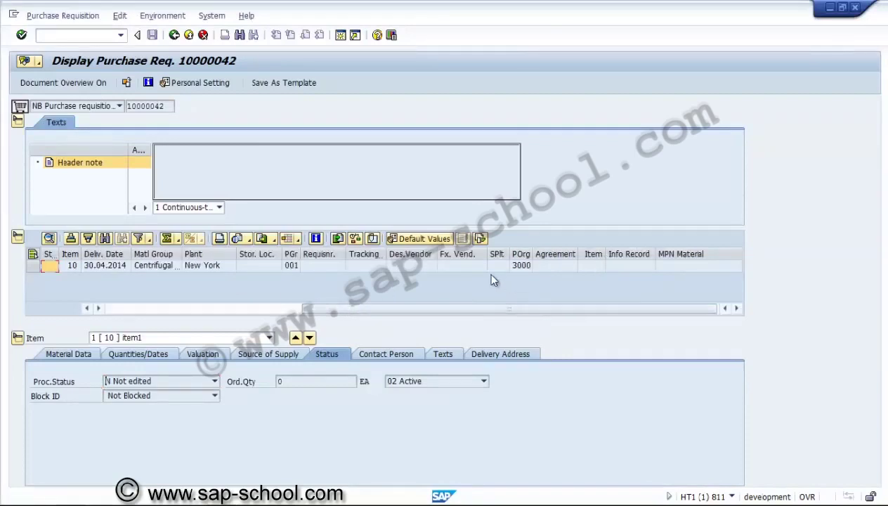
click(203, 309)
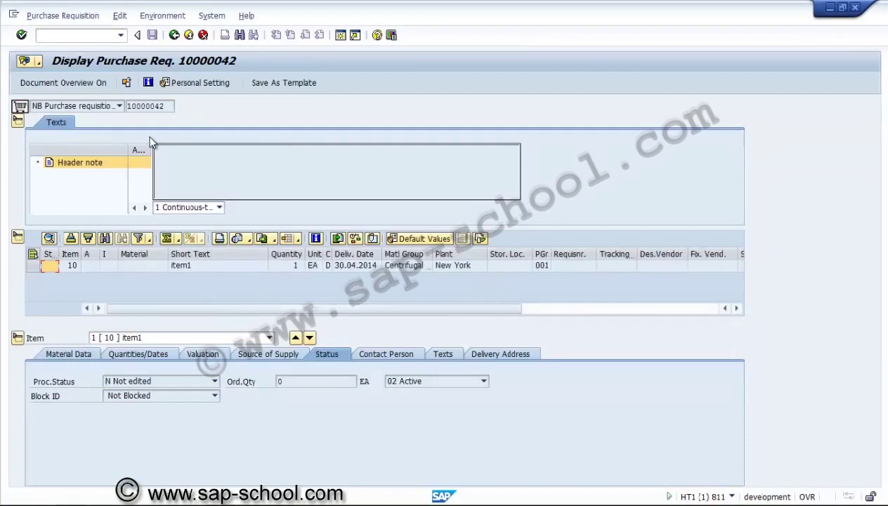
Leave the purchase requisition display and review the procurement parameters, account assignment category and purchasing data of component item1
click(174, 35)
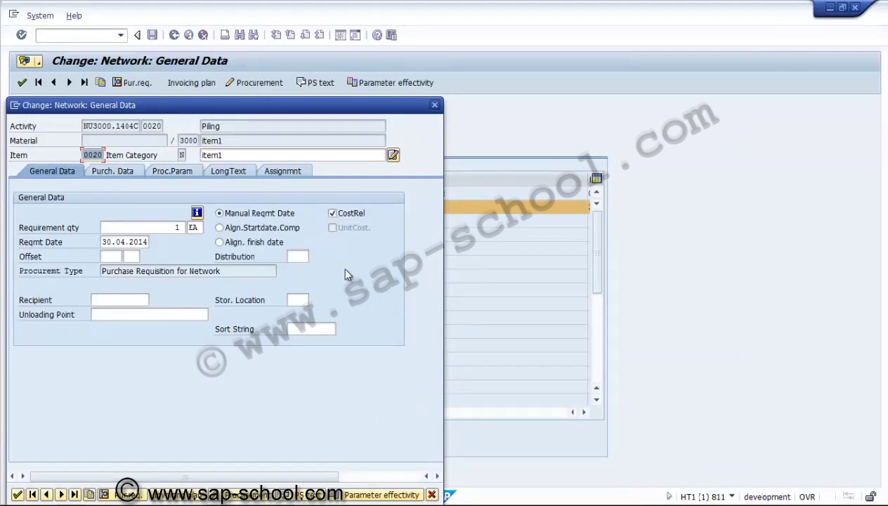
click(188, 173)
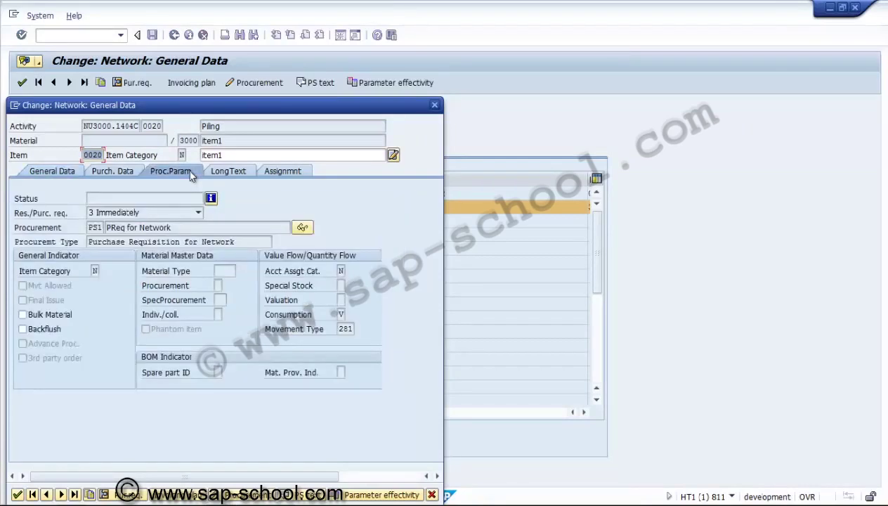
click(101, 229)
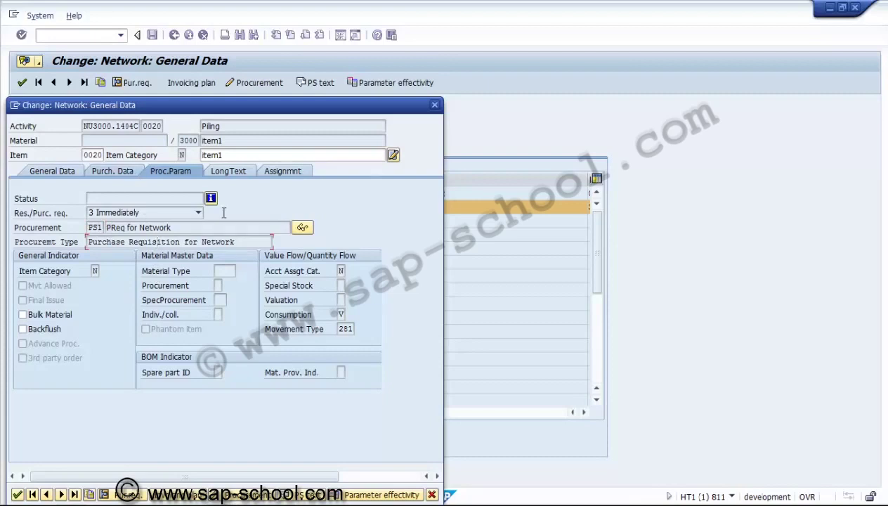
click(340, 272)
click(123, 173)
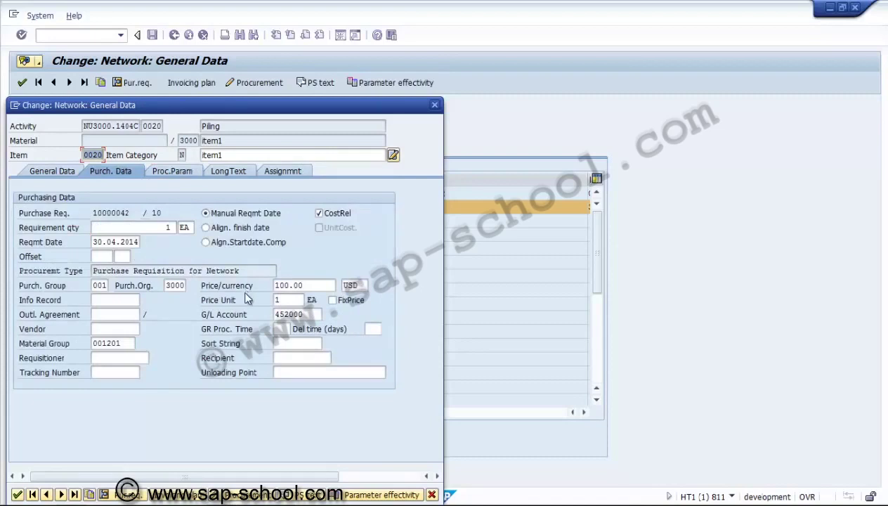
Check item1's purchase requisition once more, close the component details and return to the network's activity overview at activity 0020 Piling
click(133, 497)
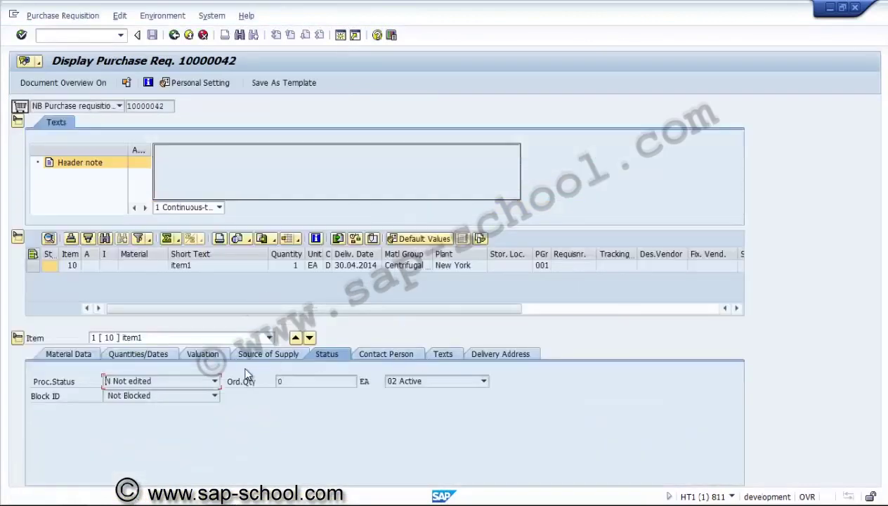
click(177, 34)
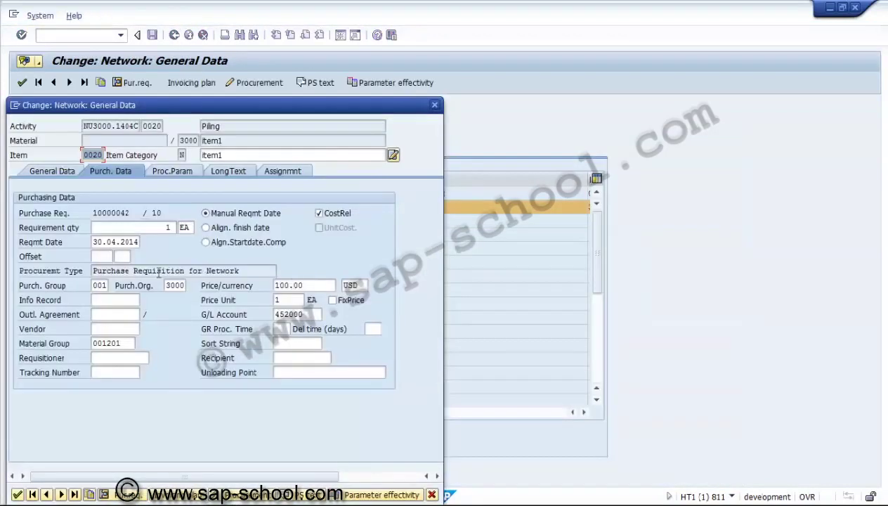
click(197, 269)
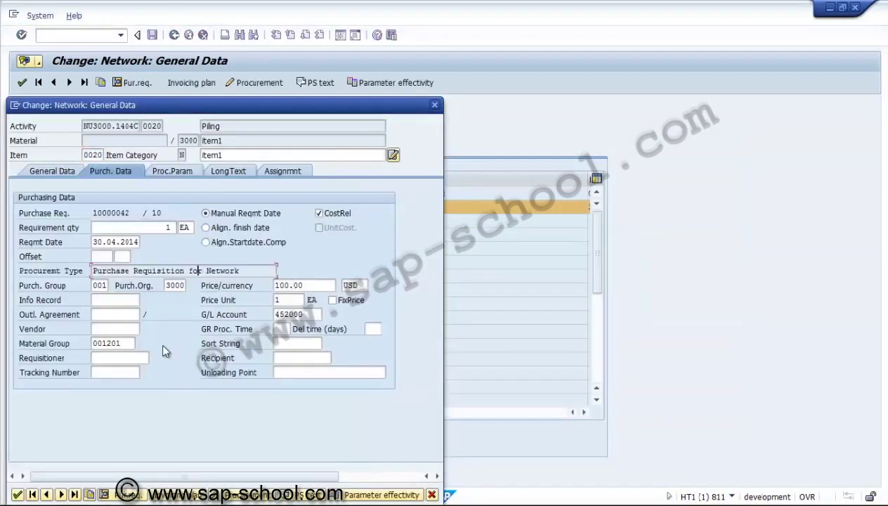
click(17, 495)
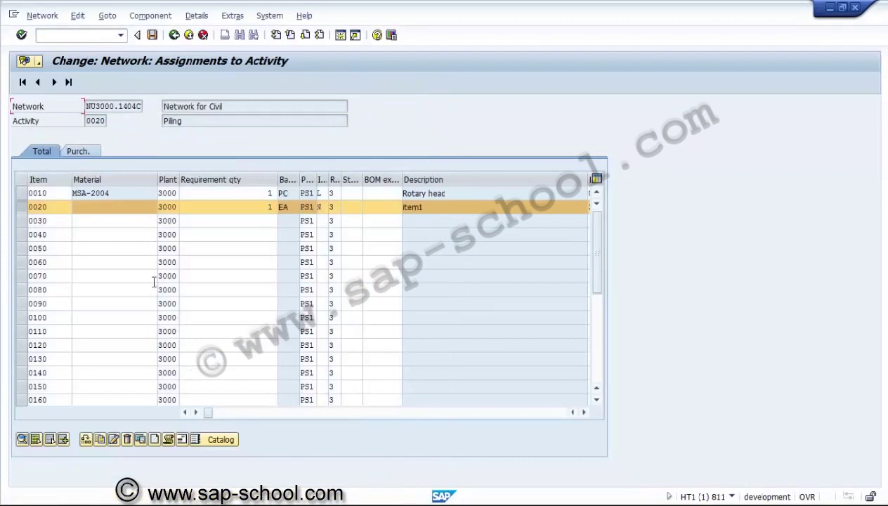
click(28, 208)
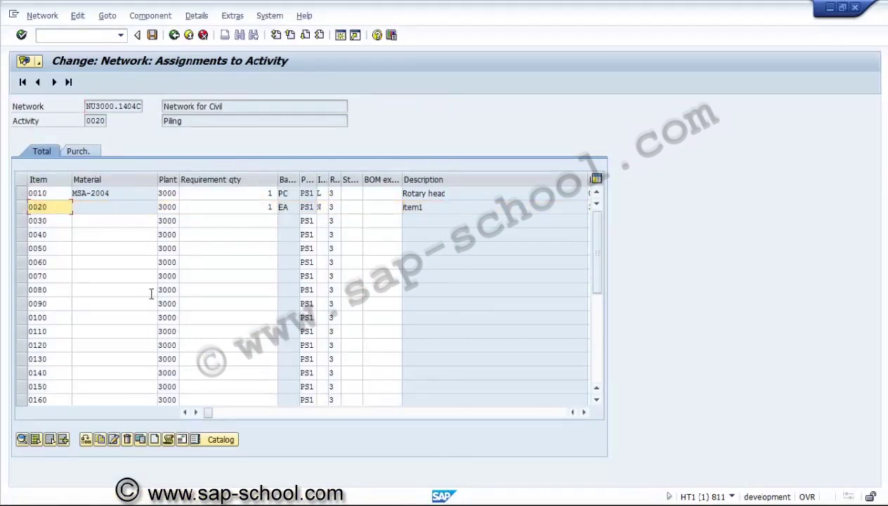
click(173, 37)
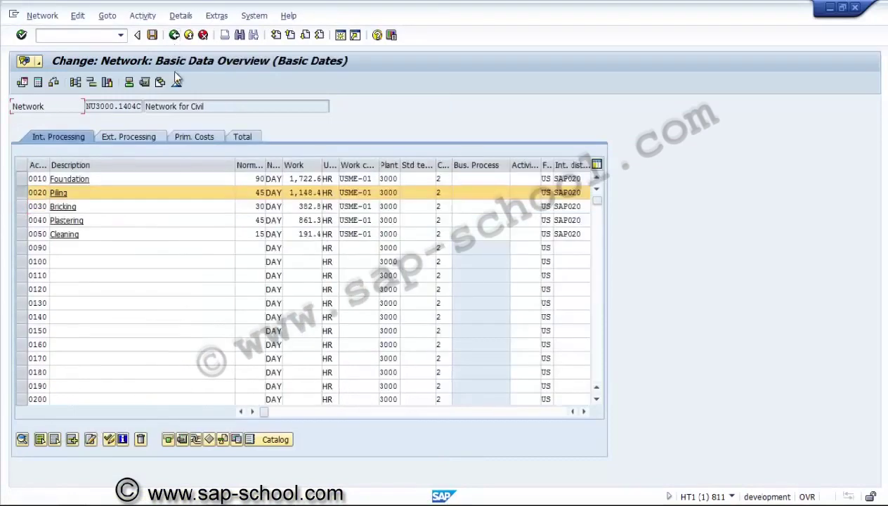
click(28, 193)
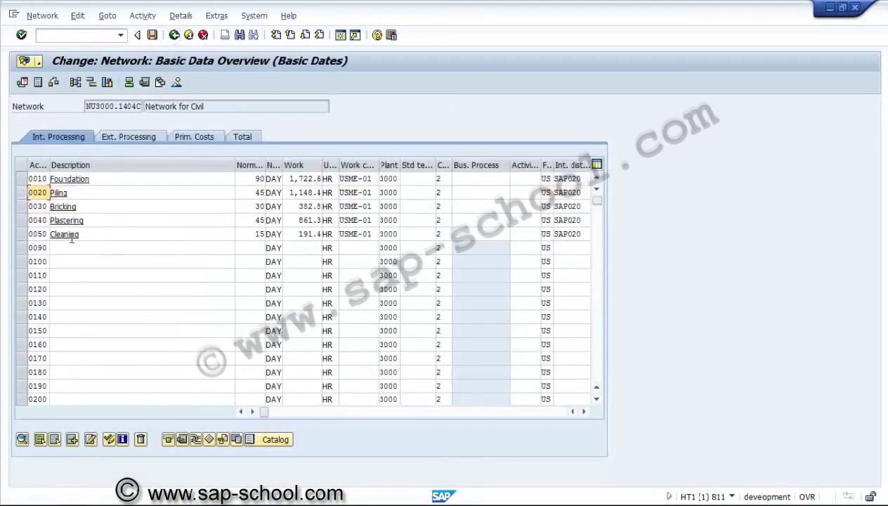
Examine the external details and purchase requisition of activity 0060 External processing, and close its detail data
click(125, 134)
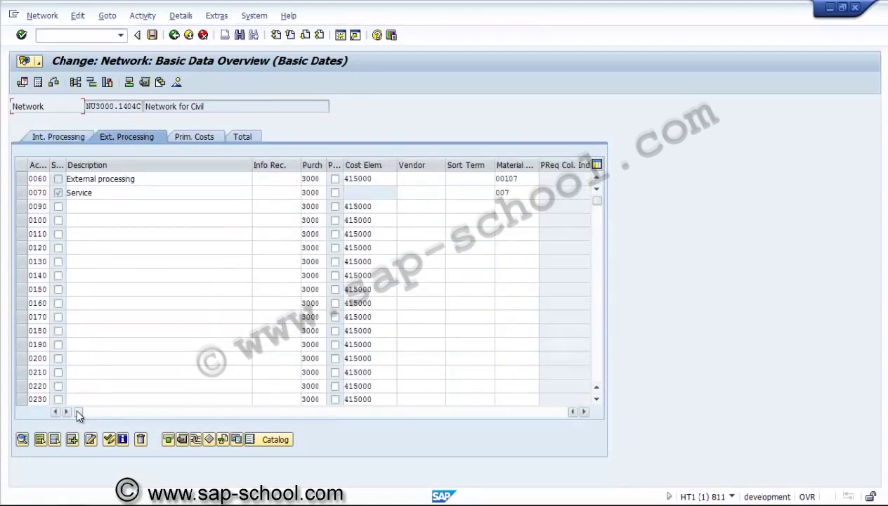
drag(163, 412, 247, 435)
drag(261, 427, 83, 412)
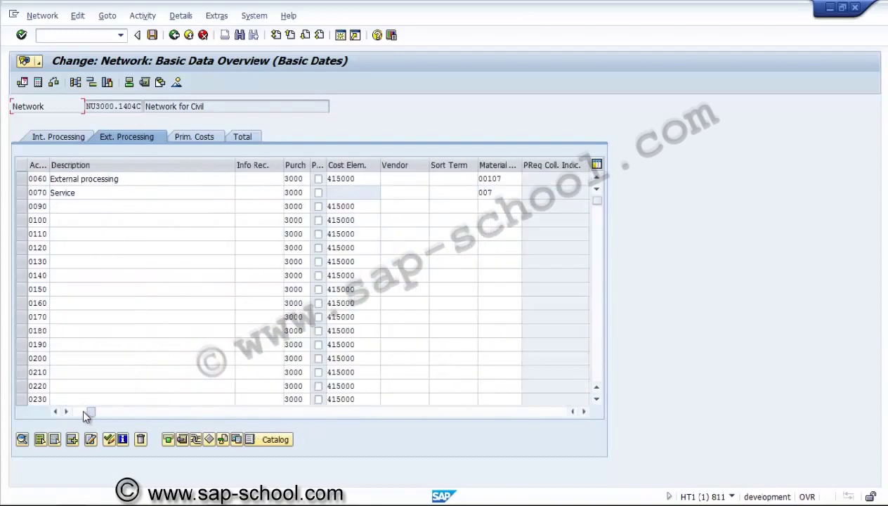
click(22, 180)
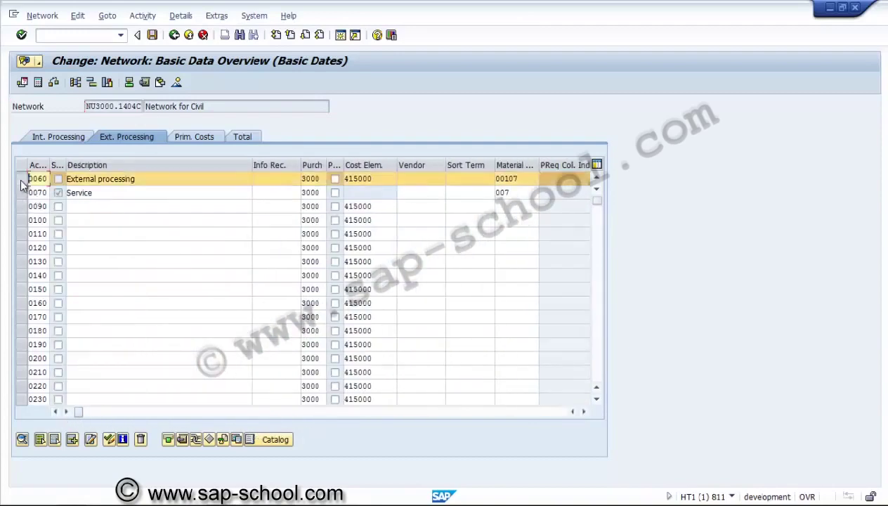
click(22, 439)
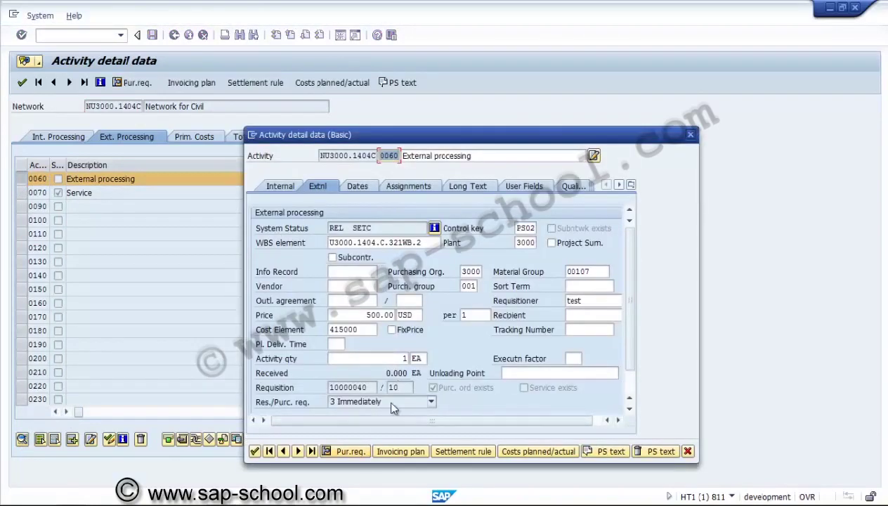
click(369, 387)
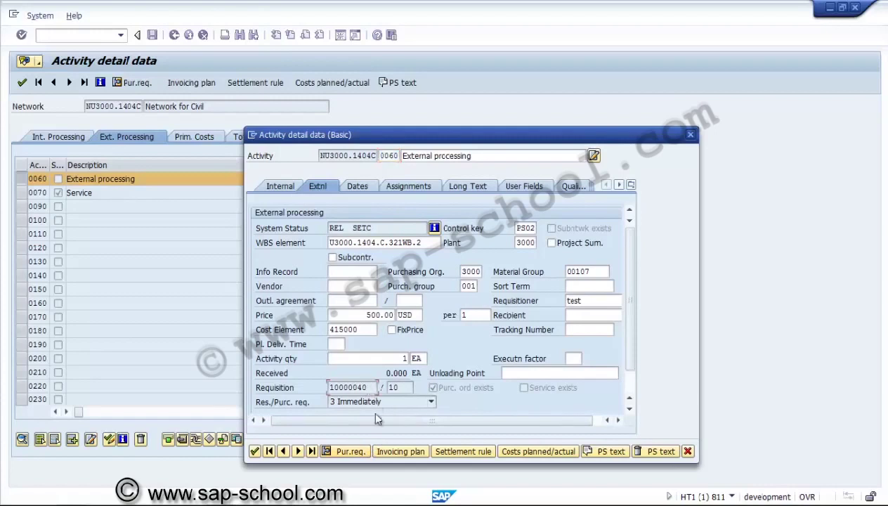
click(356, 447)
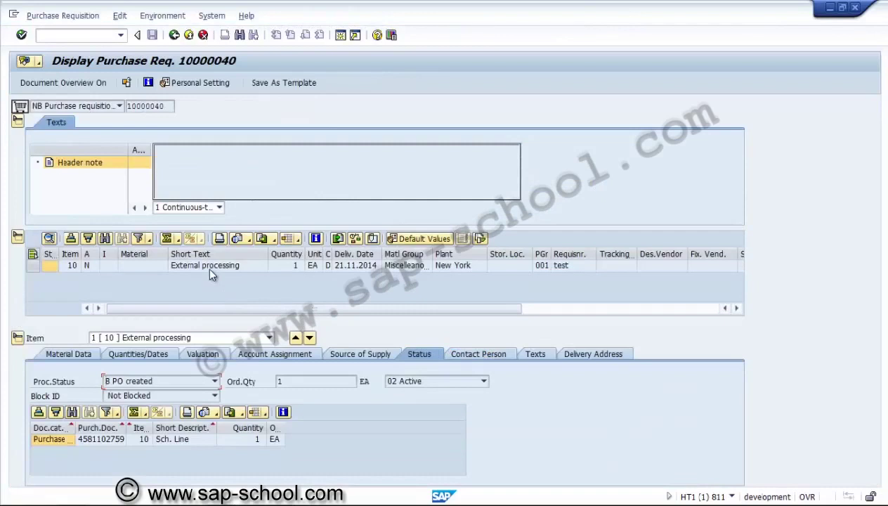
click(174, 39)
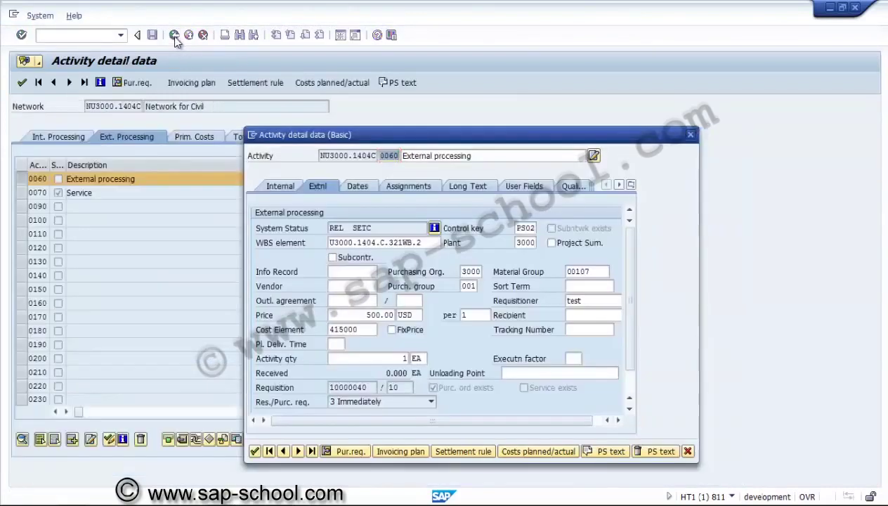
click(255, 451)
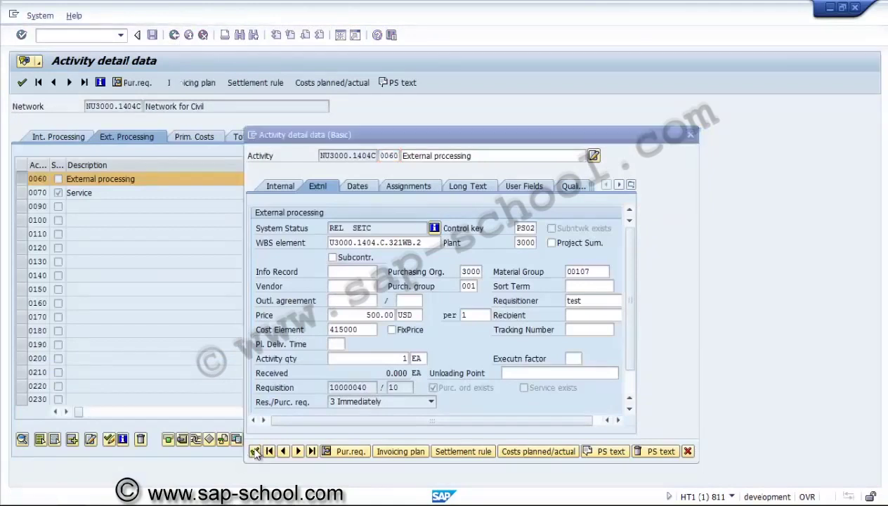
Exit network NU3000.1404C, saving the changes
click(177, 40)
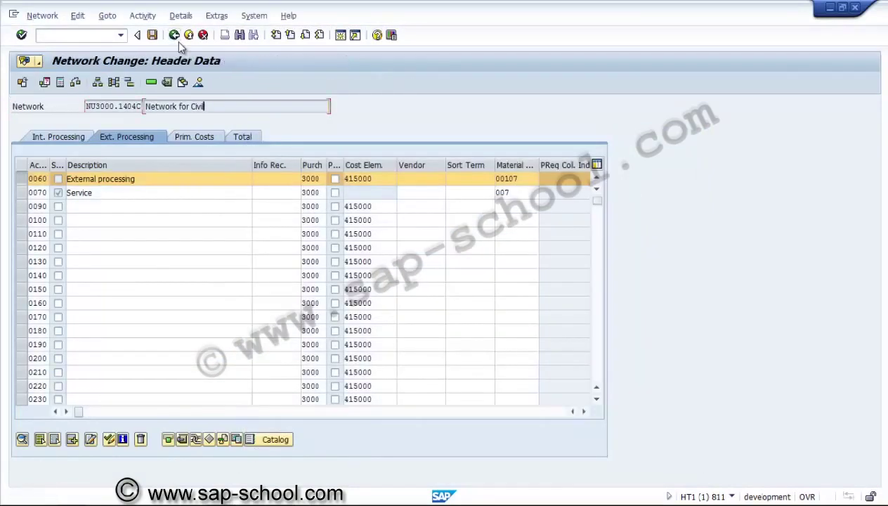
click(176, 39)
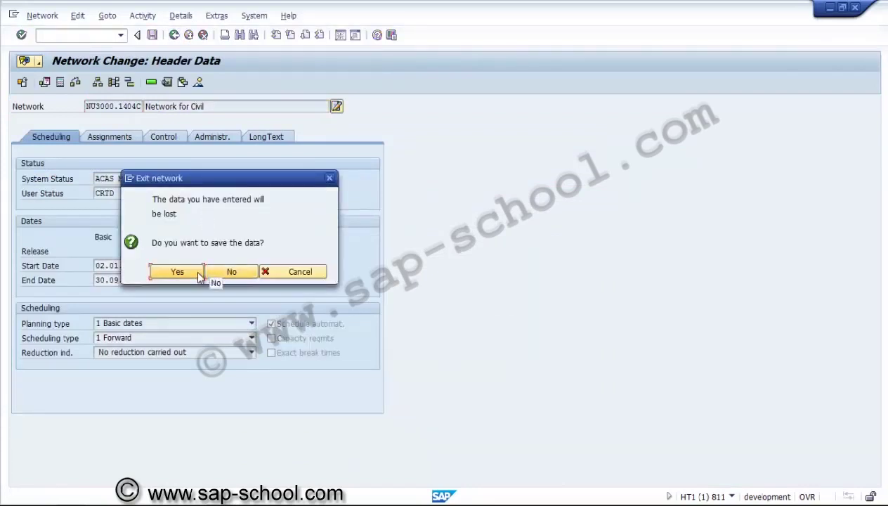
click(198, 274)
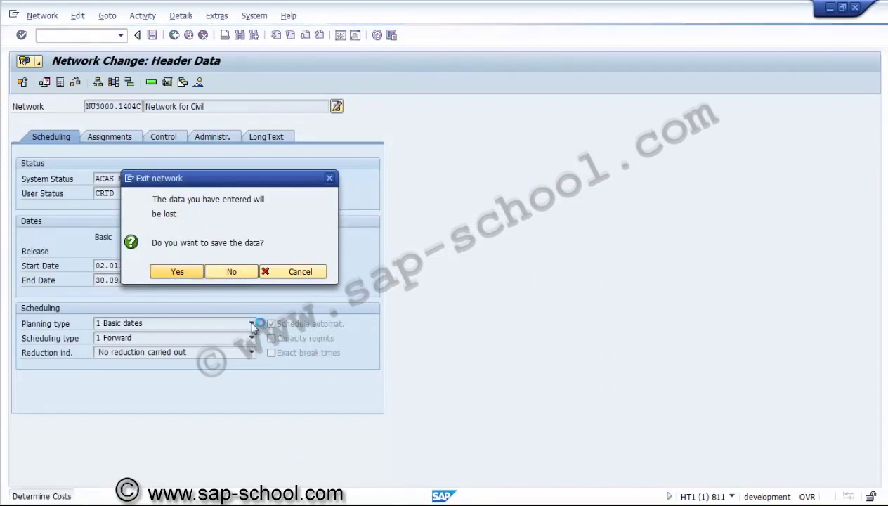
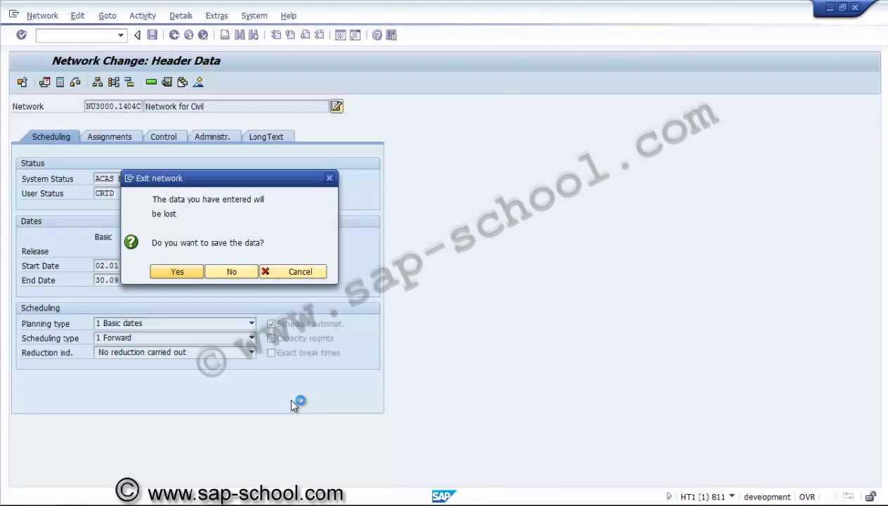
key(Return)
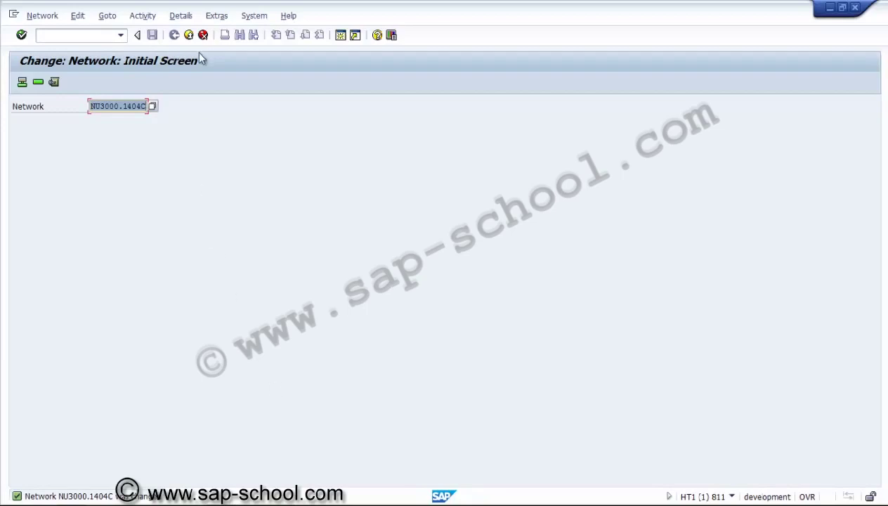
Open project U3000.1404 in the Project Builder (CJ20N) and expand its whole structure
click(188, 35)
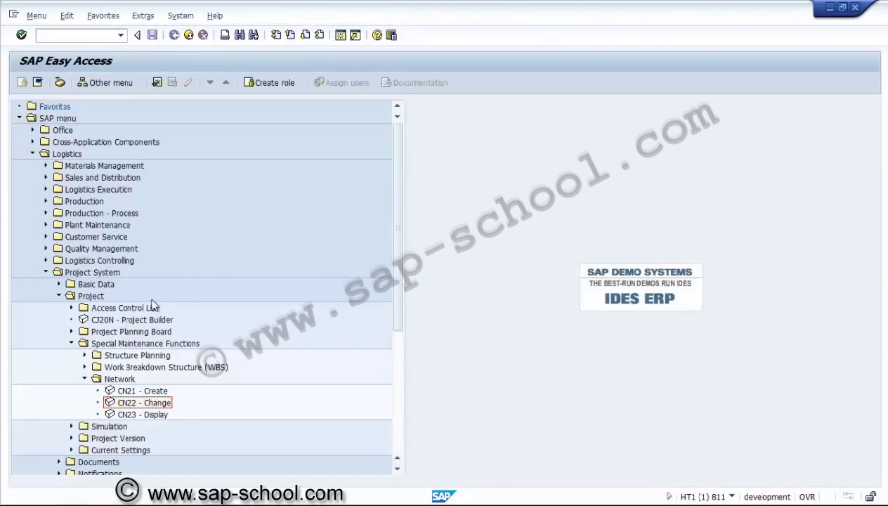
click(71, 343)
double_click(115, 321)
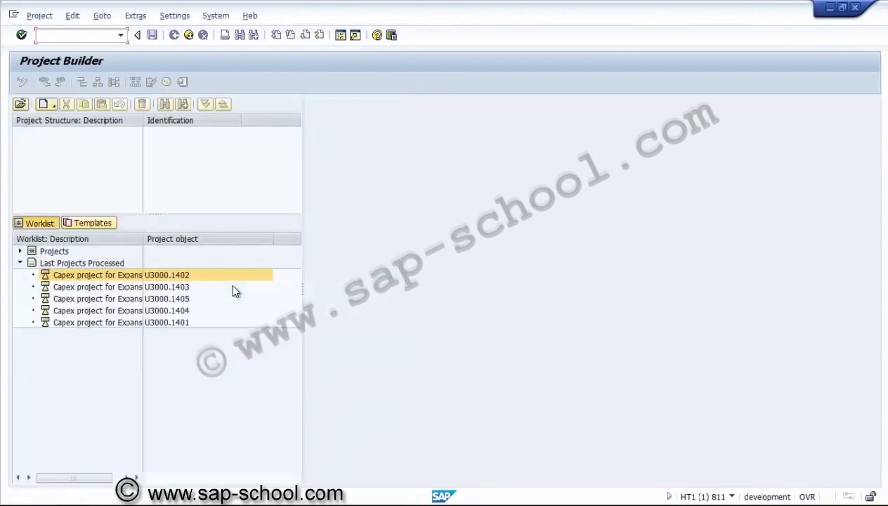
double_click(184, 310)
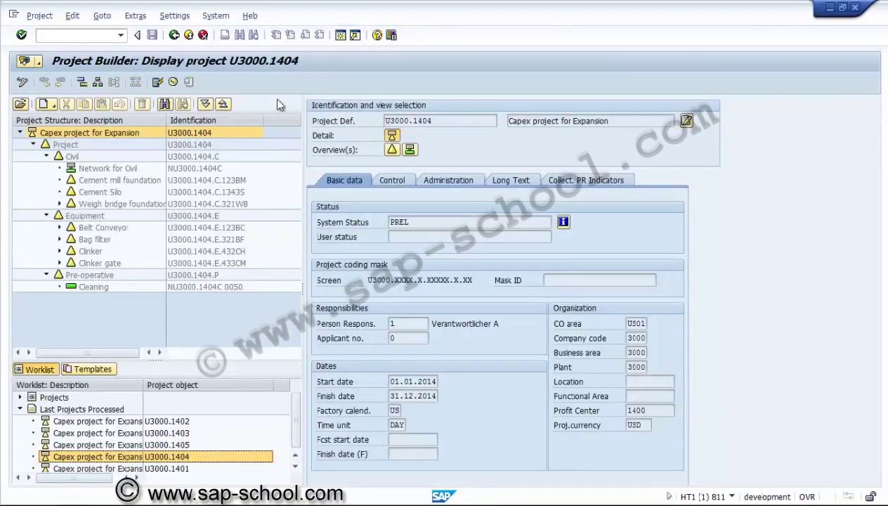
click(203, 105)
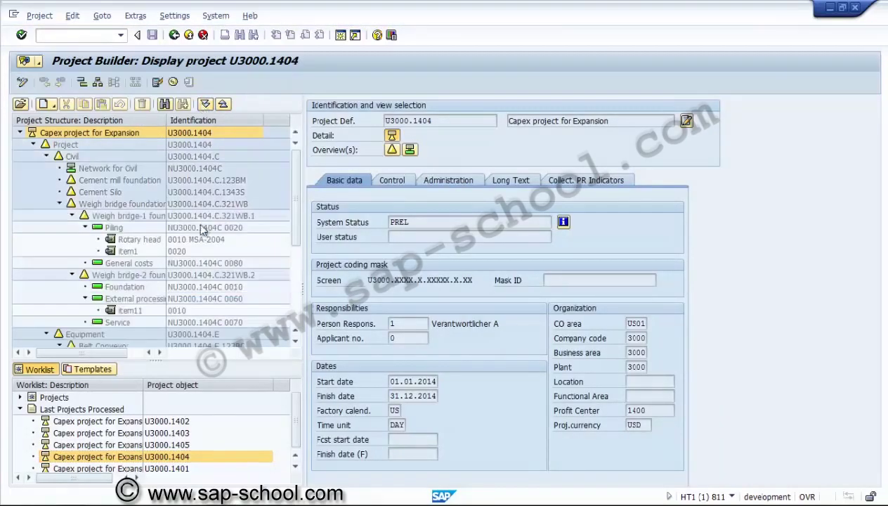
Review WBS element Weigh bridge-1 foundation, its Piling activity and the procurement parameters of the Rotary head component
click(141, 216)
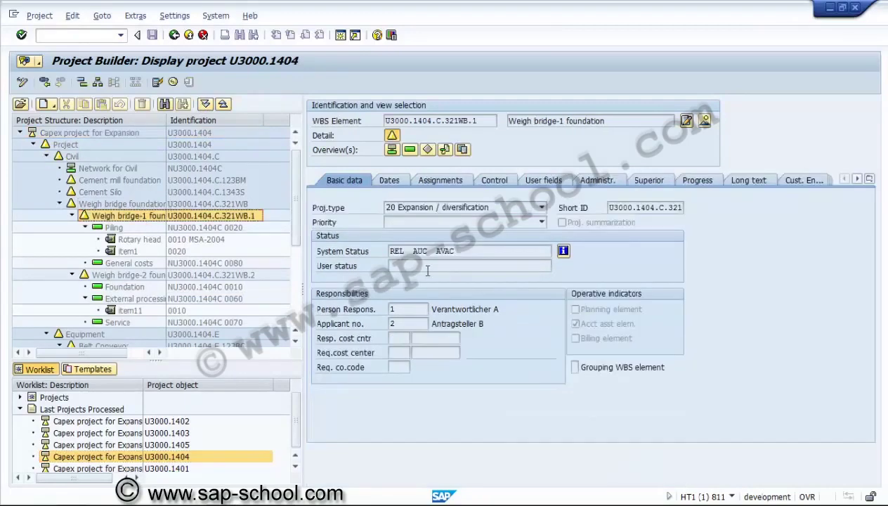
click(154, 230)
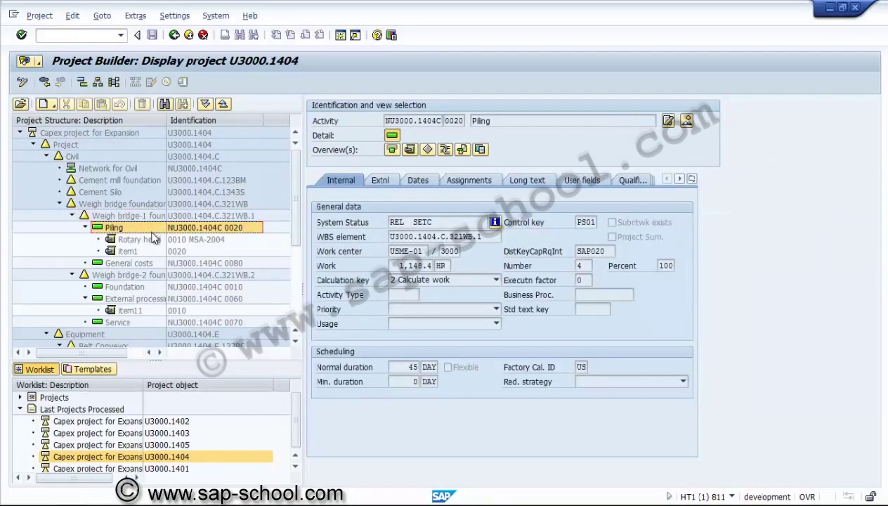
click(151, 241)
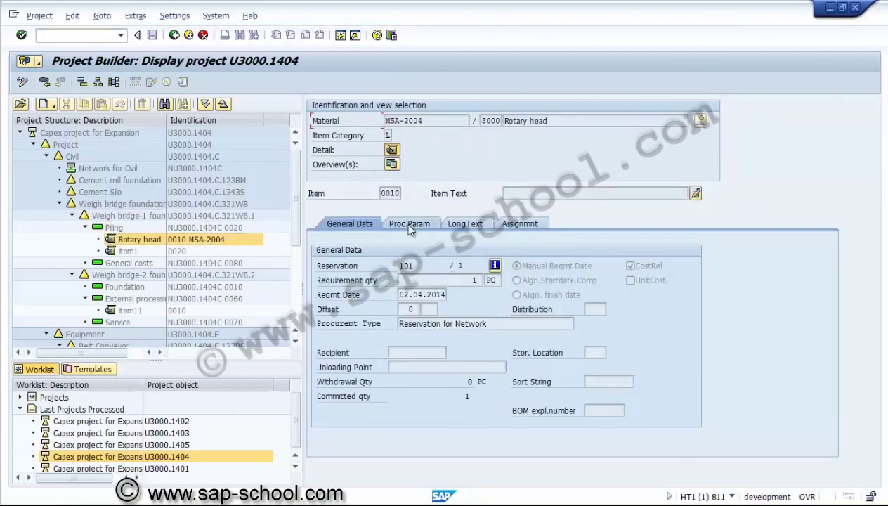
click(409, 227)
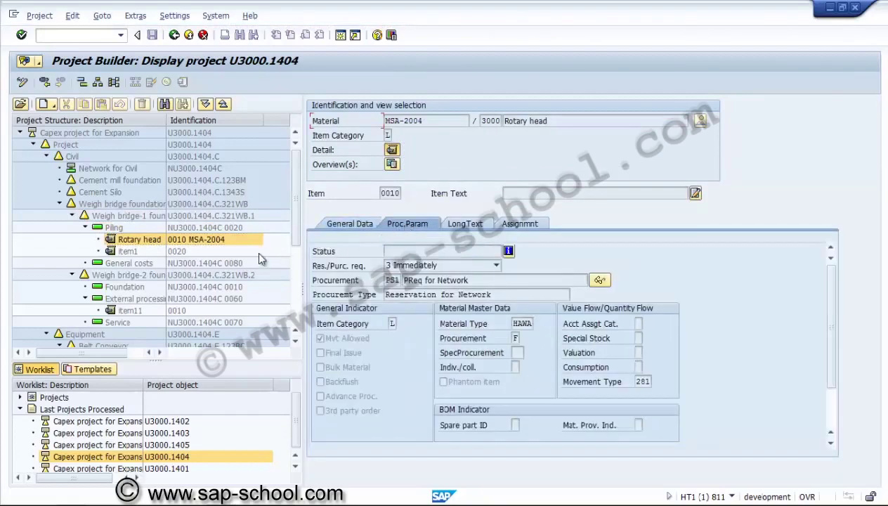
Check the procurement indicator and account assignment category of component item1 under the Piling activity
click(128, 250)
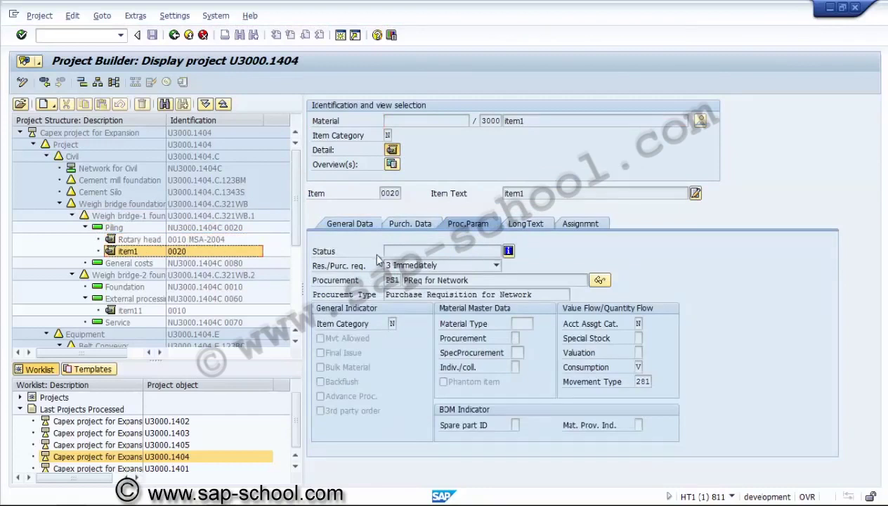
click(396, 281)
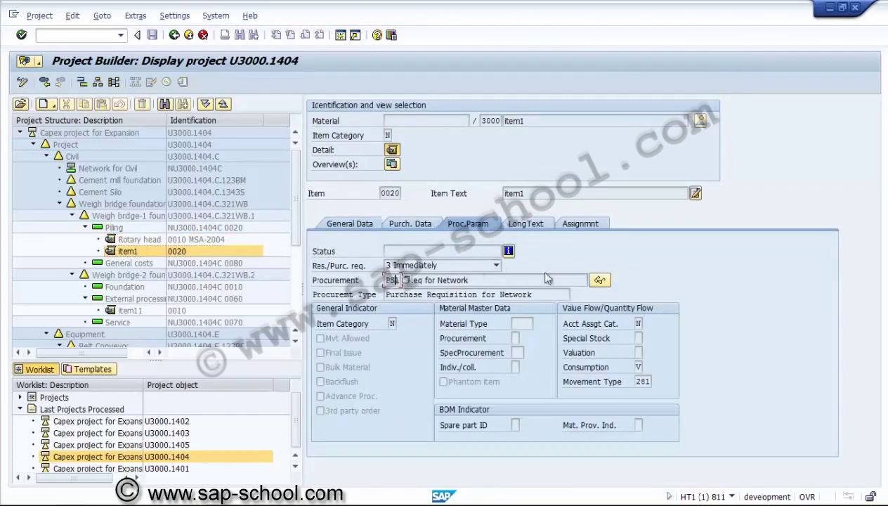
click(638, 323)
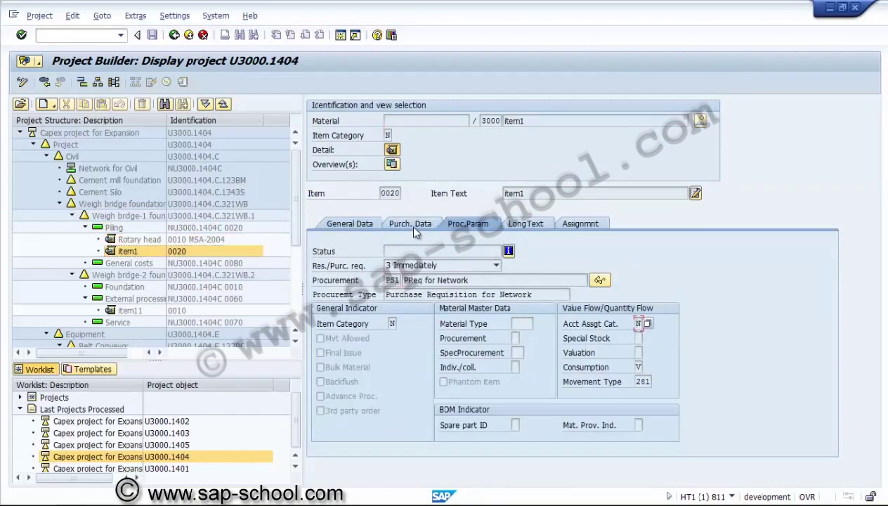
Review the purchasing data of component item1, the General costs activity, WBS element Weigh bridge-2 foundation and its Foundation activity
click(412, 225)
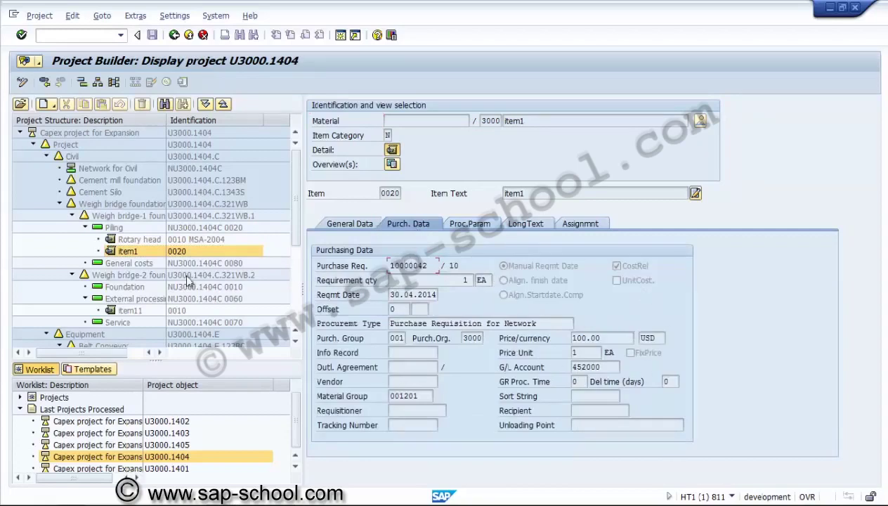
click(153, 264)
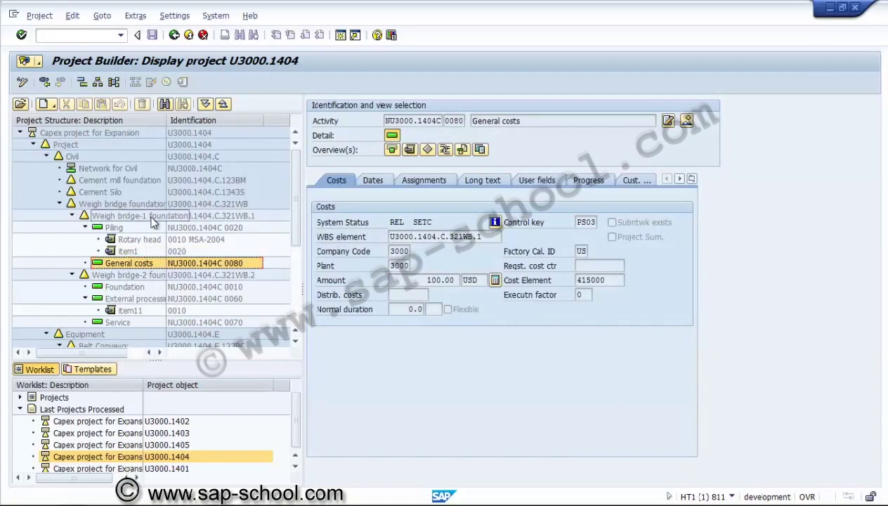
click(147, 275)
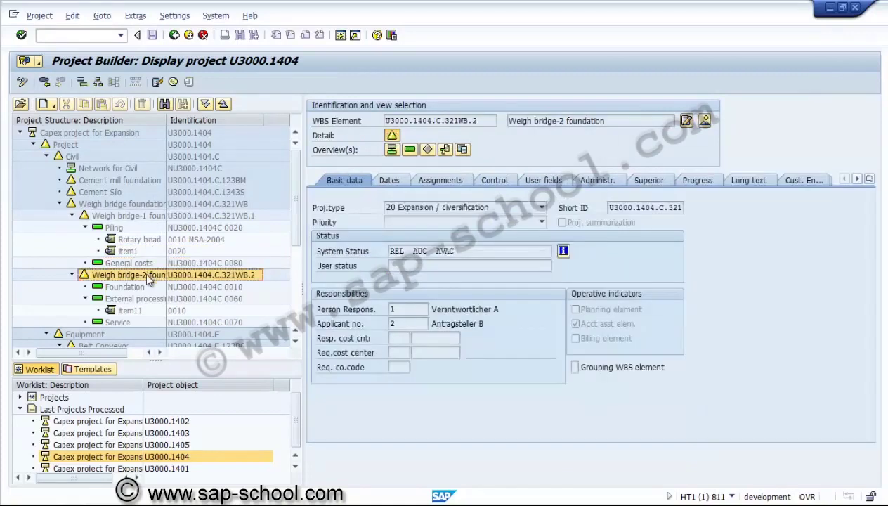
click(142, 289)
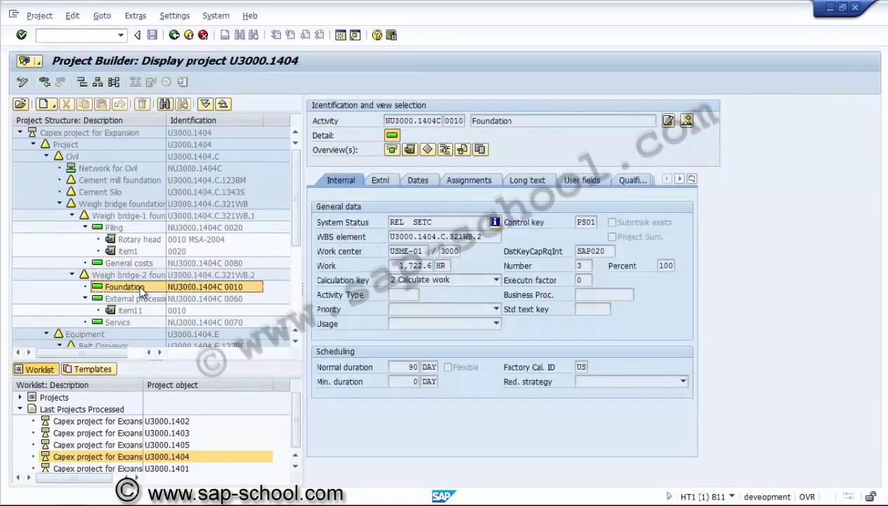
Check the purchase requisitions of the External processing activity, its component item11 and the Service activity under Weigh bridge-2 foundation
click(141, 298)
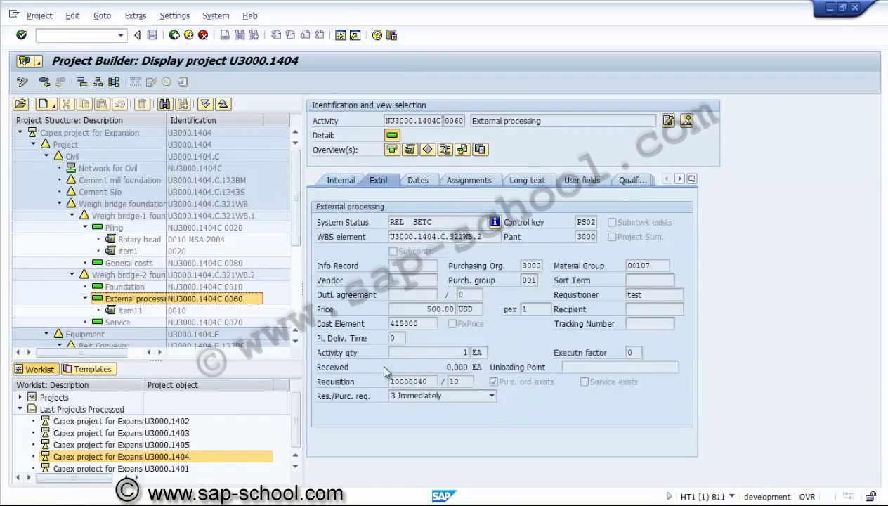
click(411, 382)
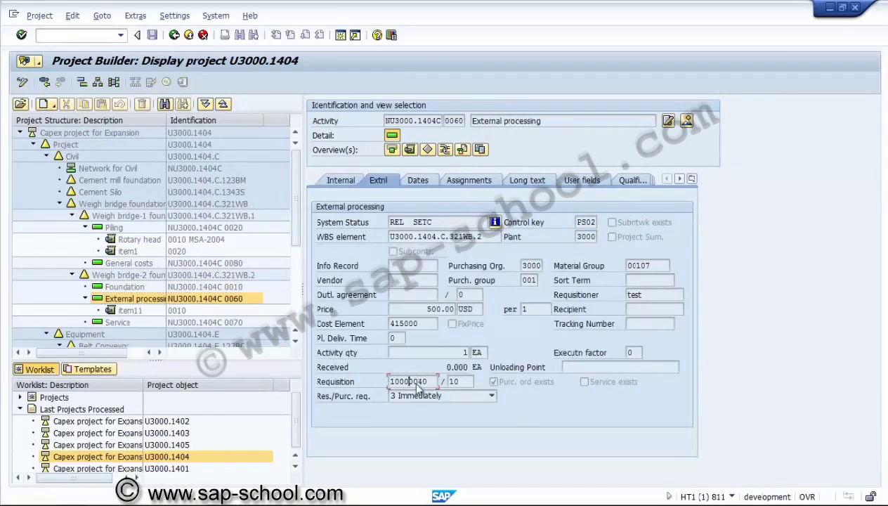
click(520, 386)
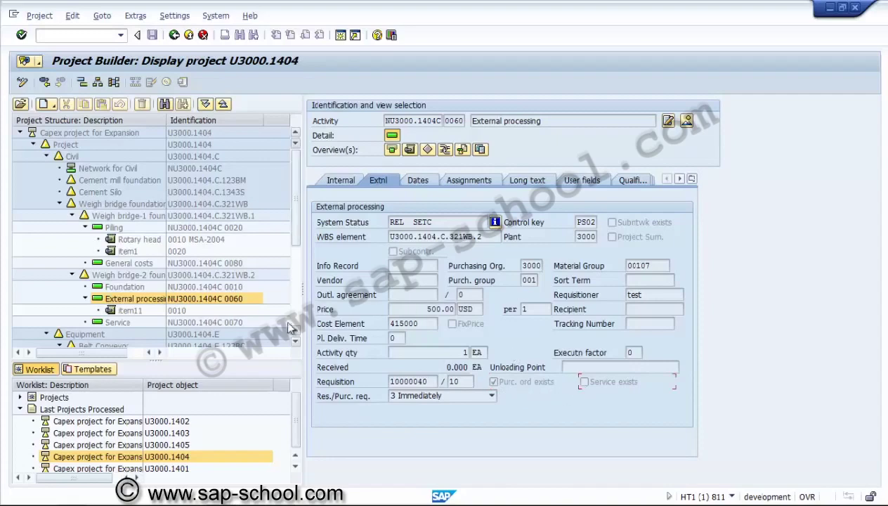
click(138, 315)
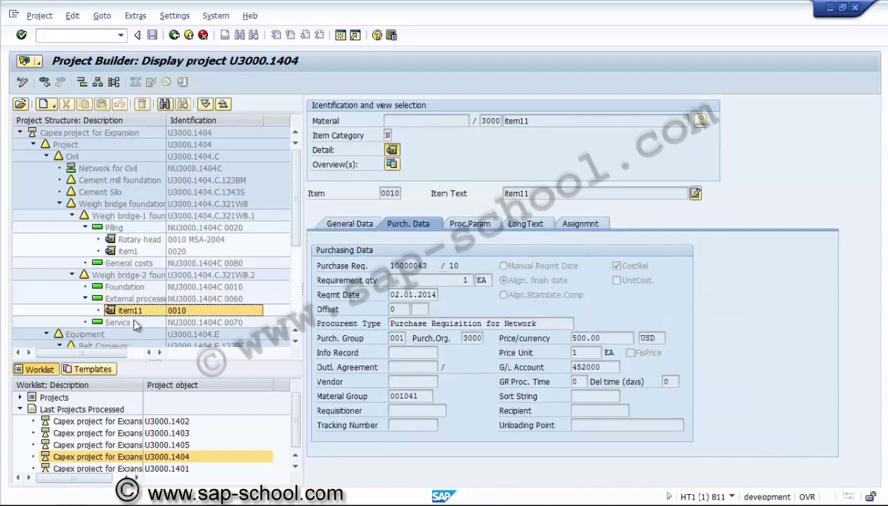
click(133, 323)
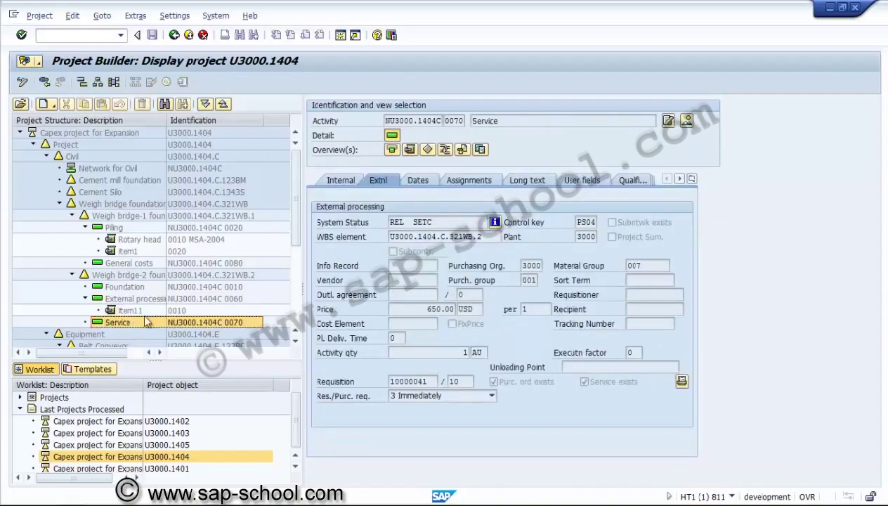
click(401, 383)
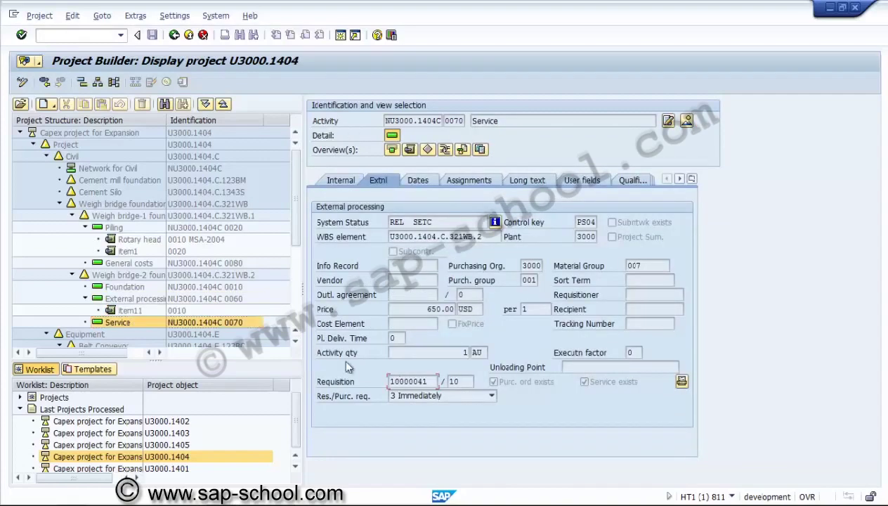
Display the asset under construction assigned to WBS element Bag Filter suction
scroll(295, 342, down, 2)
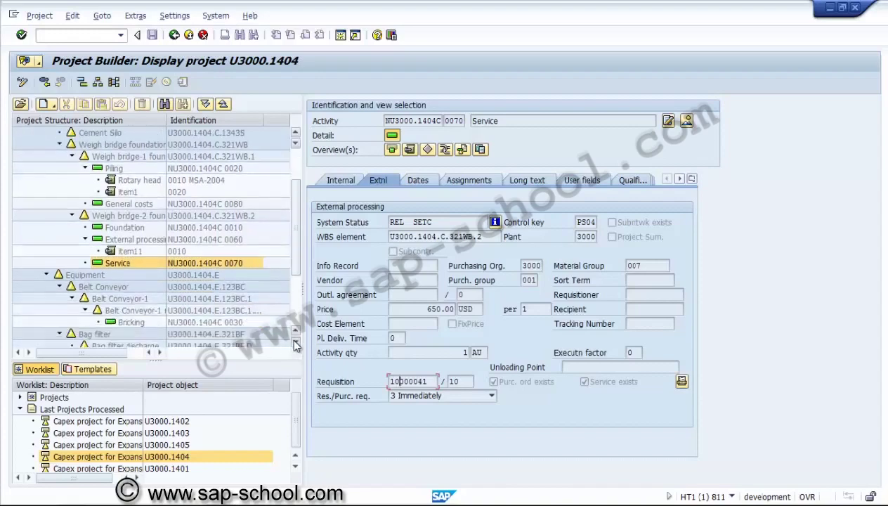
scroll(295, 345, down, 2)
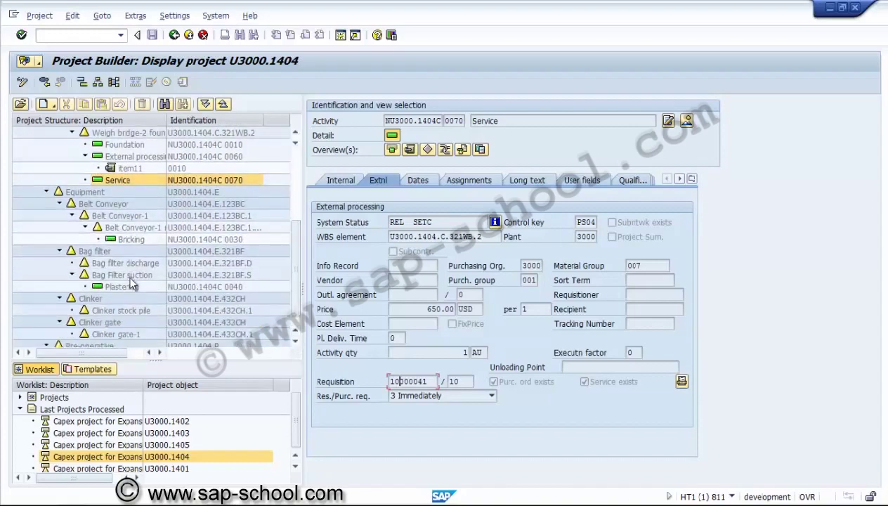
click(129, 275)
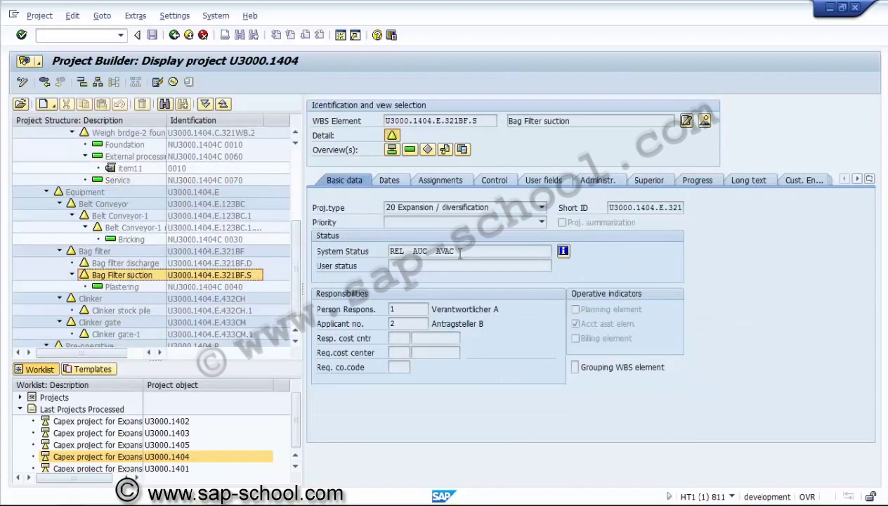
click(74, 15)
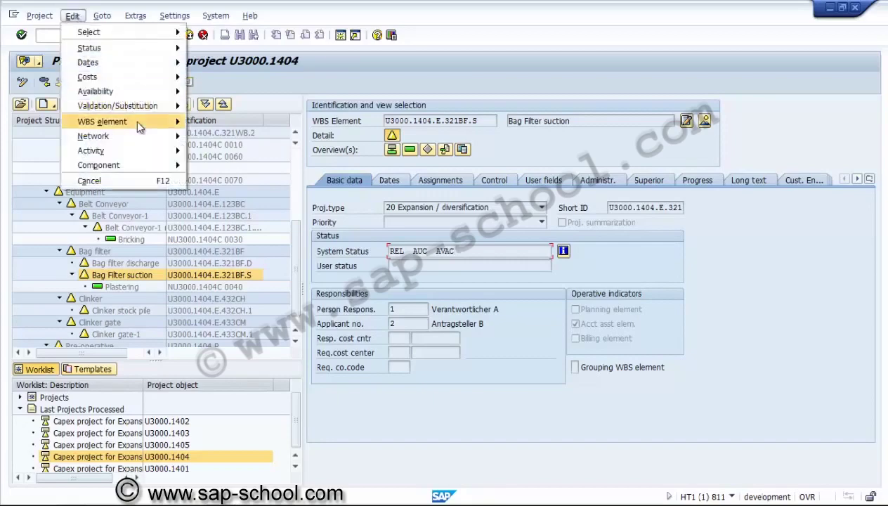
mouse_move(135, 120)
mouse_move(250, 166)
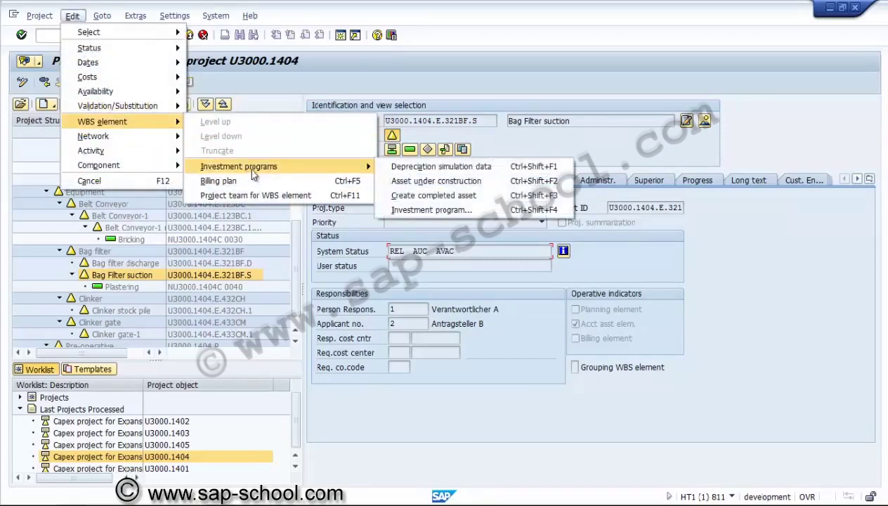
click(418, 181)
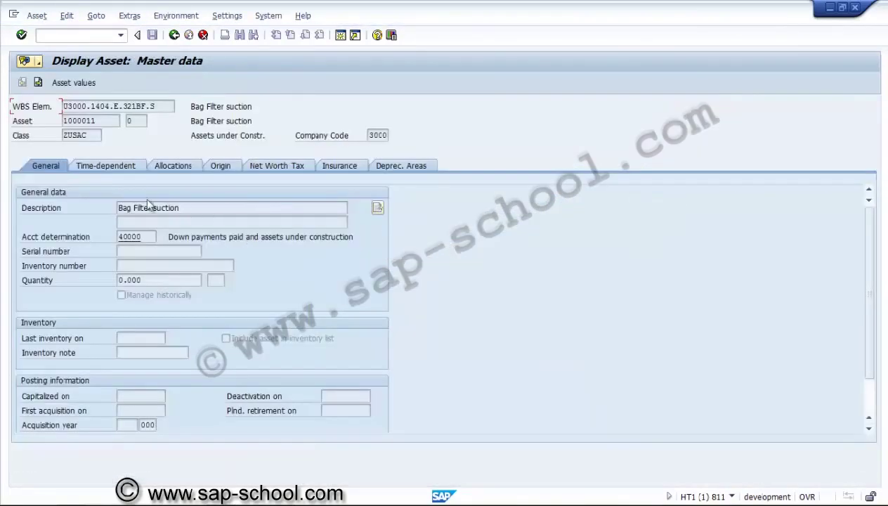
Review the asset's number and its time-dependent, allocation, origin and net worth tax data, and return to the project
click(106, 124)
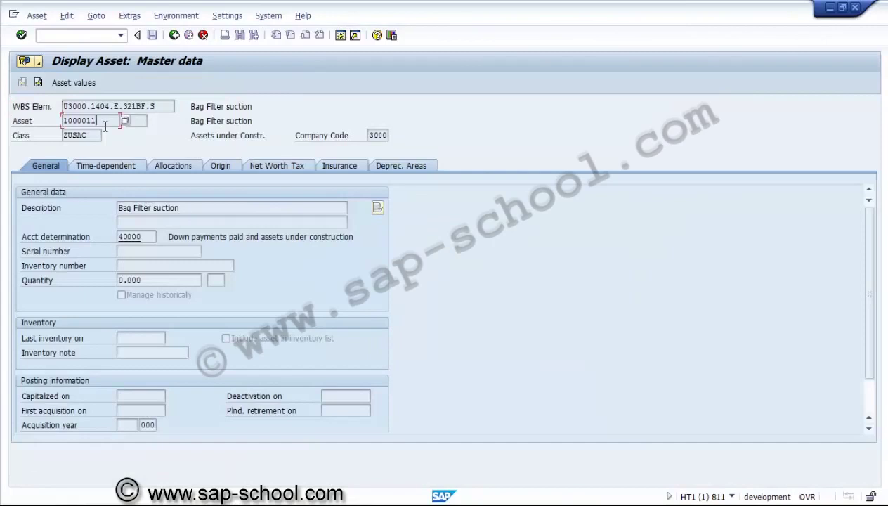
click(115, 165)
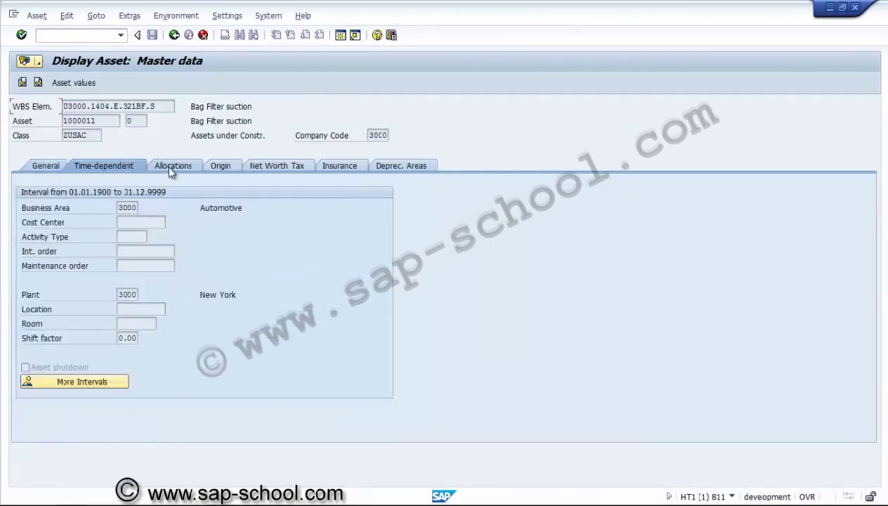
click(170, 167)
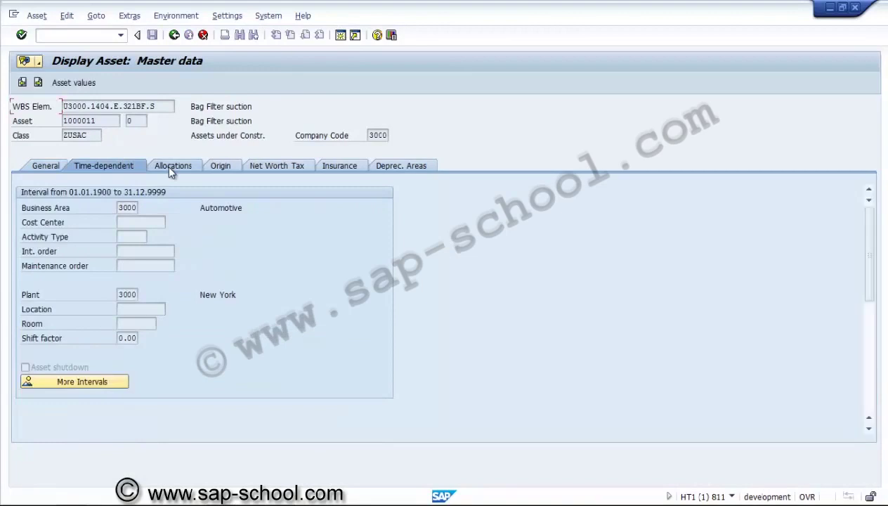
click(224, 168)
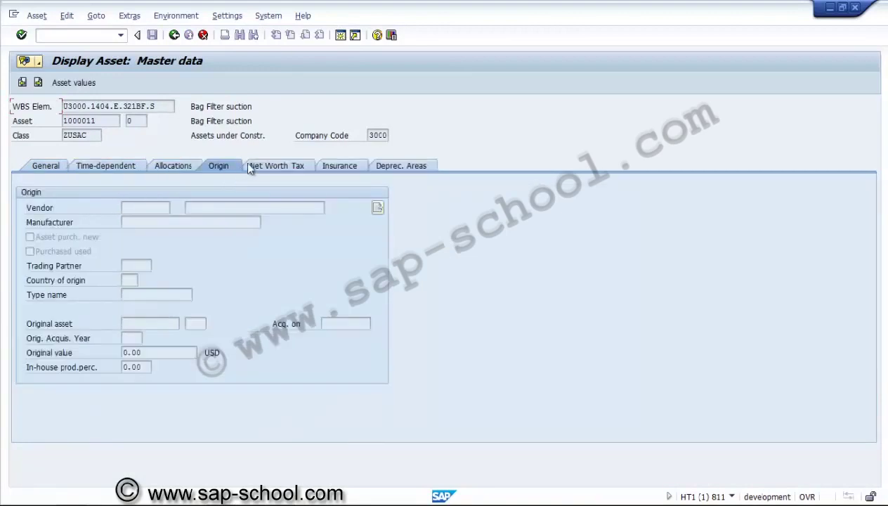
click(334, 165)
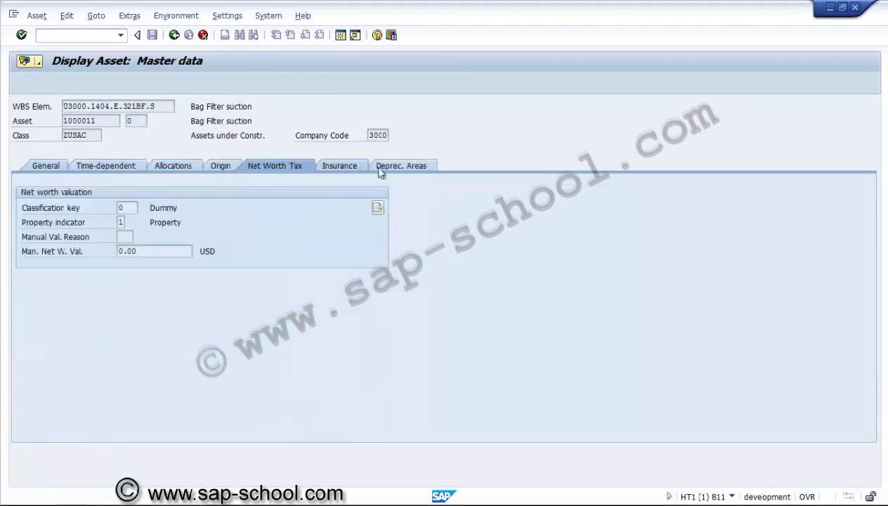
click(174, 35)
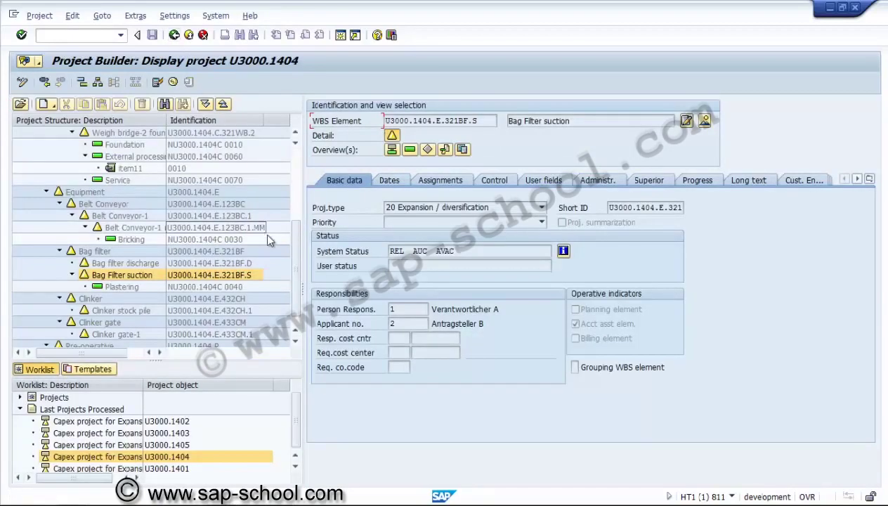
Open project U3000.1403 from the last processed projects and expand its whole structure
drag(296, 254, 296, 145)
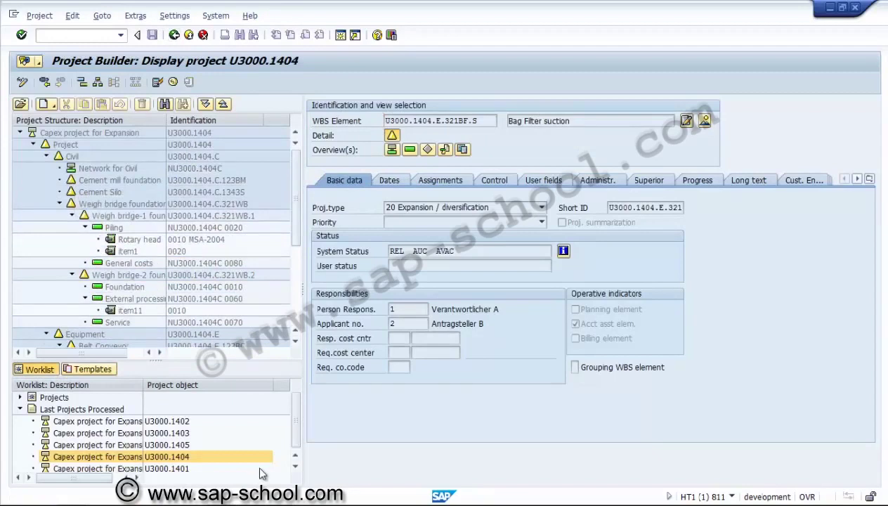
click(293, 467)
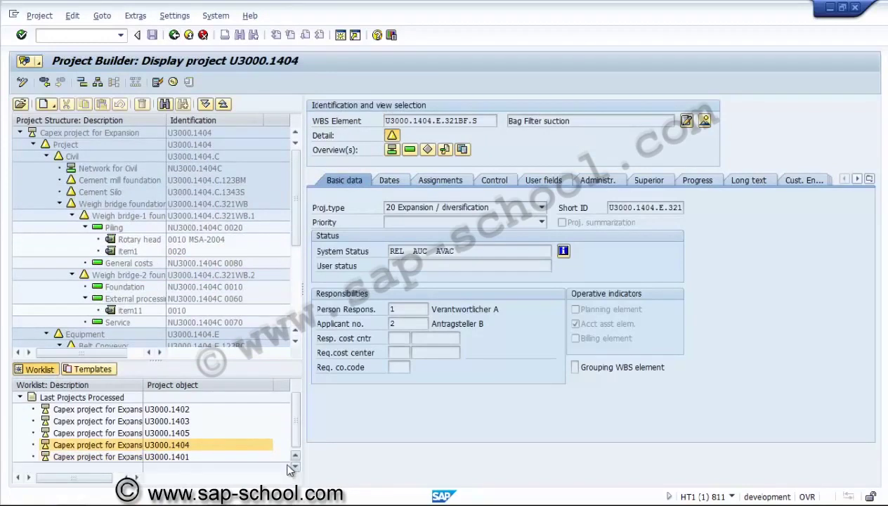
double_click(184, 417)
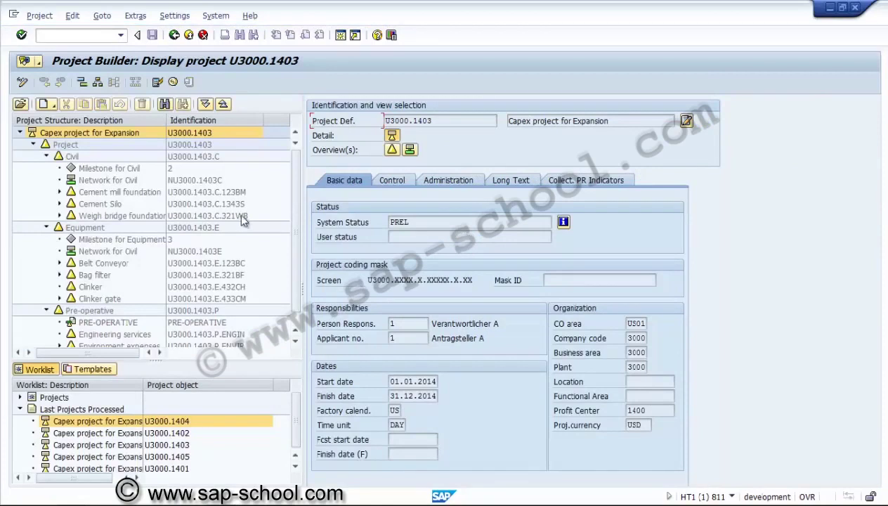
click(205, 104)
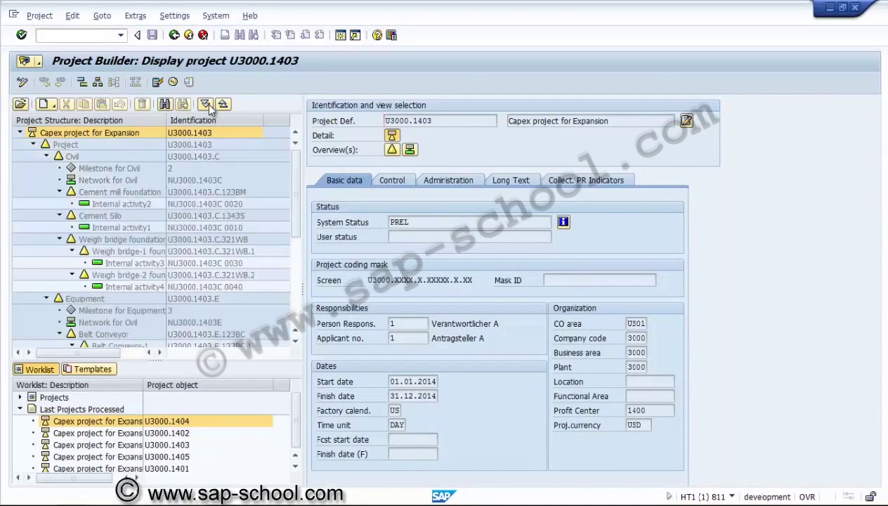
Check the status and details of Internal activity1 to Internal activity4 under the Civil WBS element
click(157, 203)
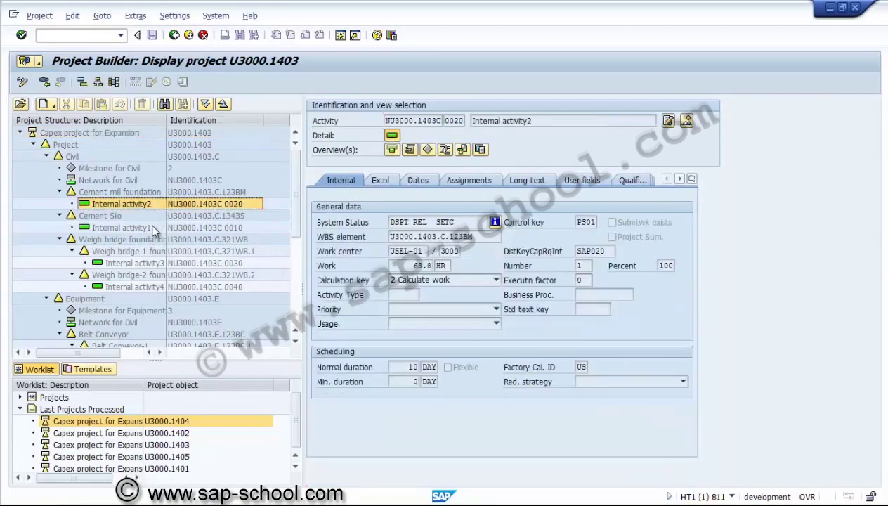
click(153, 229)
click(143, 262)
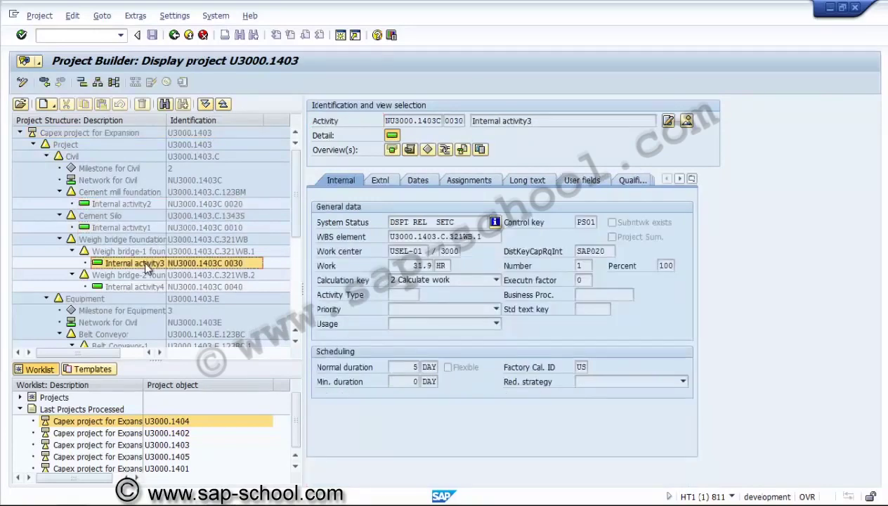
click(144, 286)
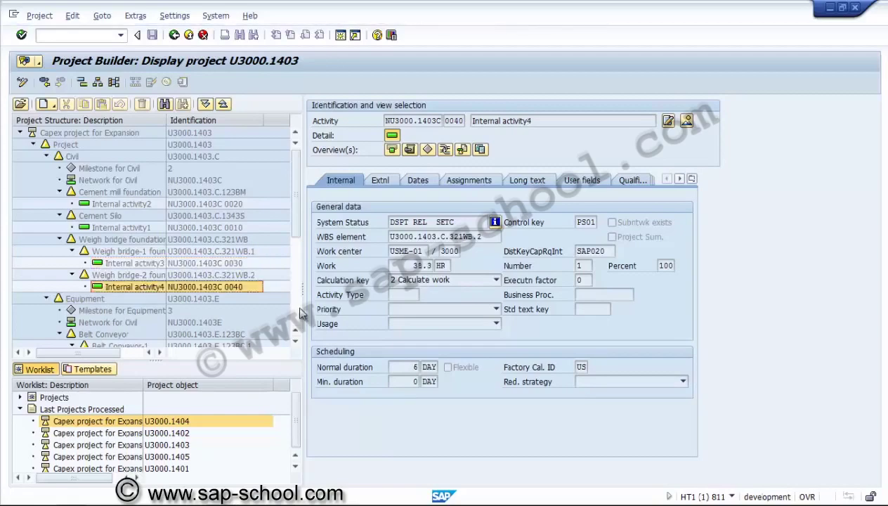
Check the equipment network's internal activities under Bag Filter suction, Clinker gate-1 and Environment expenses
scroll(301, 313, down, 6)
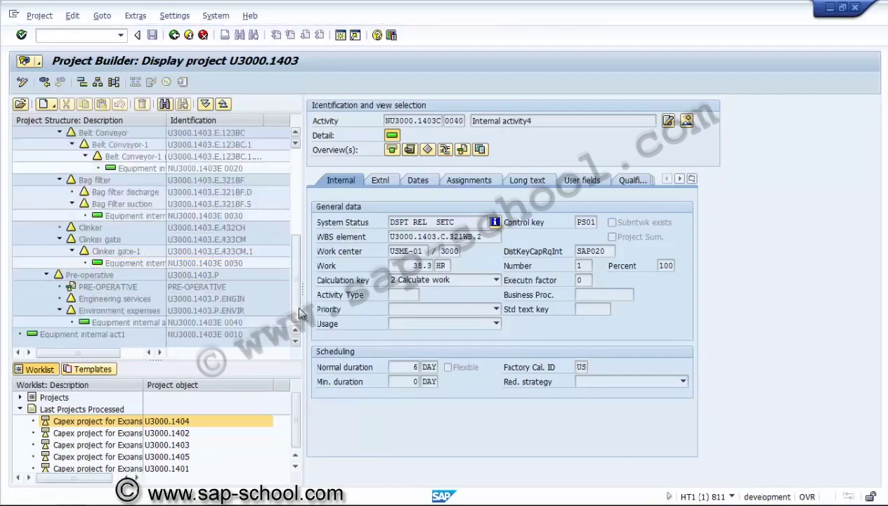
click(156, 216)
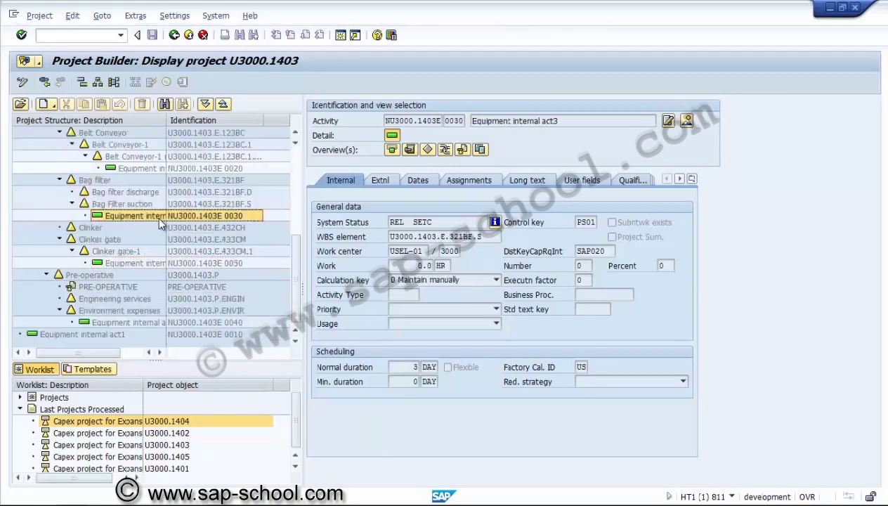
click(152, 260)
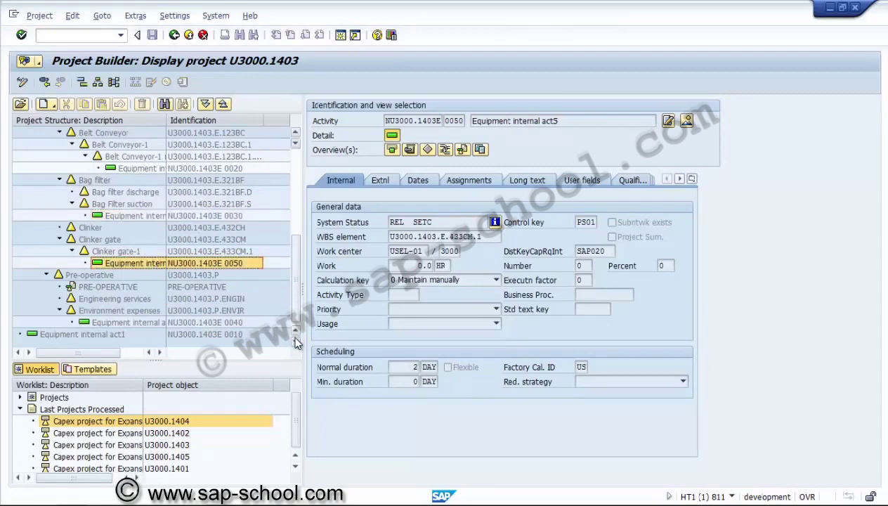
click(148, 322)
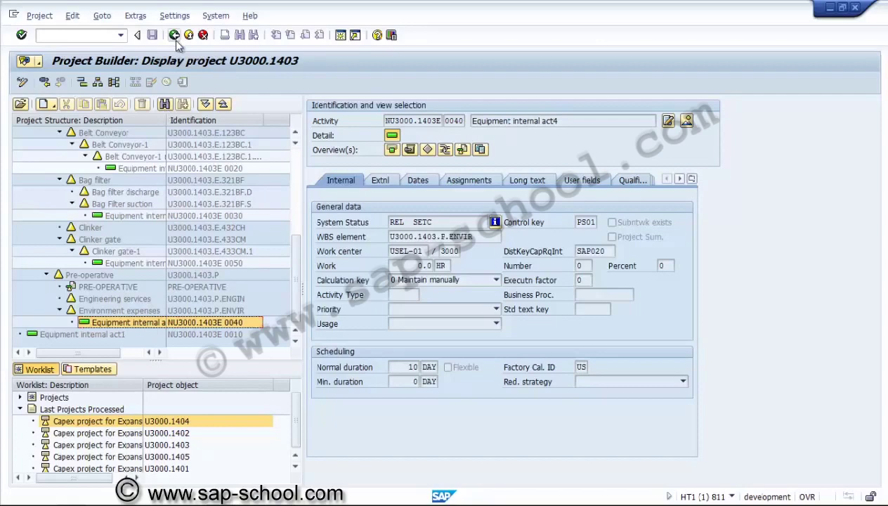
Open project U3000.1405 from the last processed projects, expand its whole structure and review its WBS elements
click(189, 446)
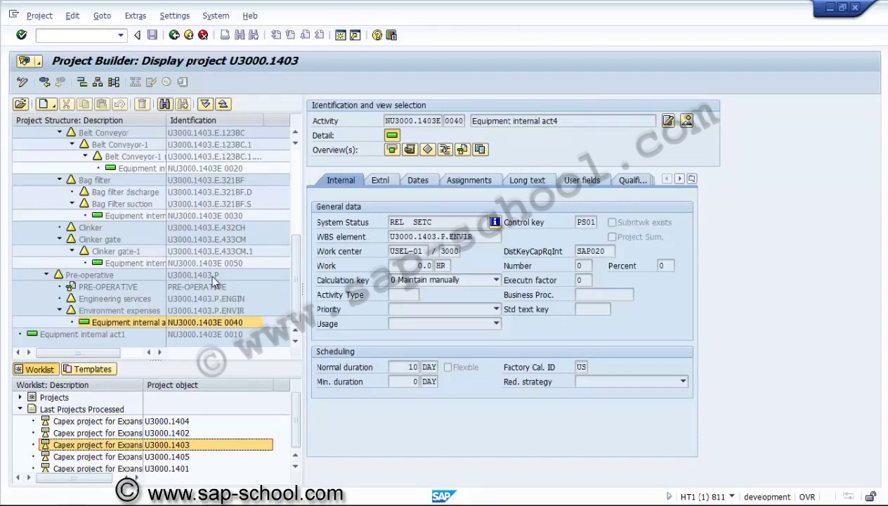
click(145, 457)
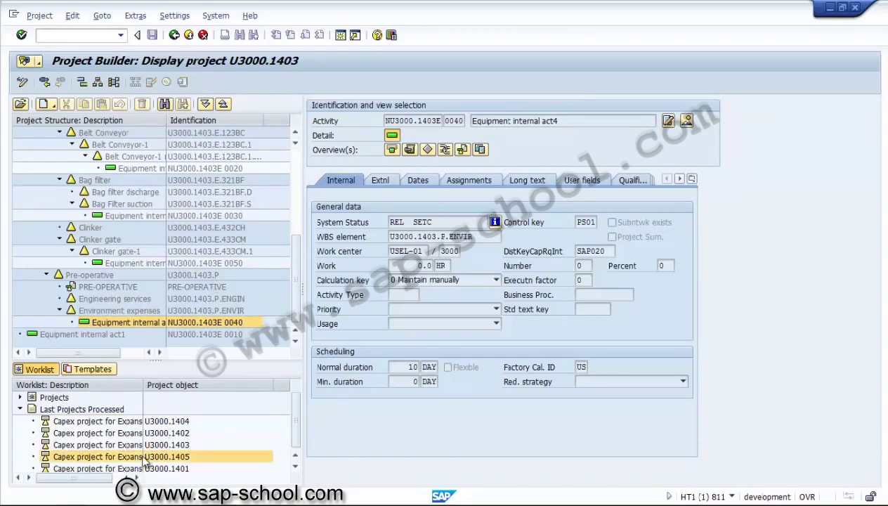
double_click(145, 457)
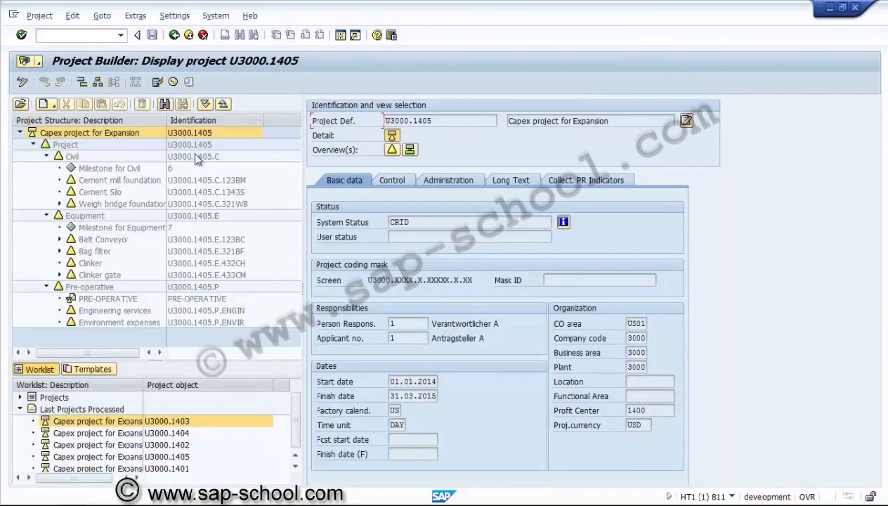
click(206, 106)
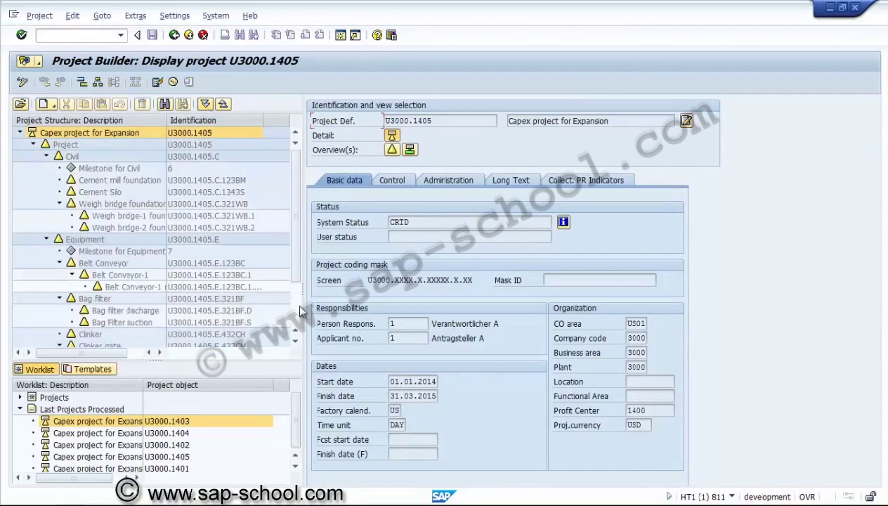
scroll(295, 302, down, 2)
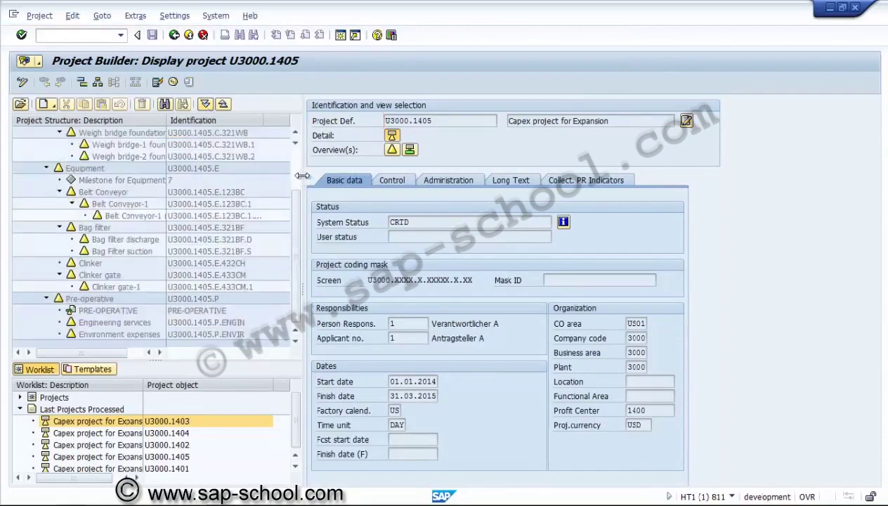
scroll(299, 176, up, 2)
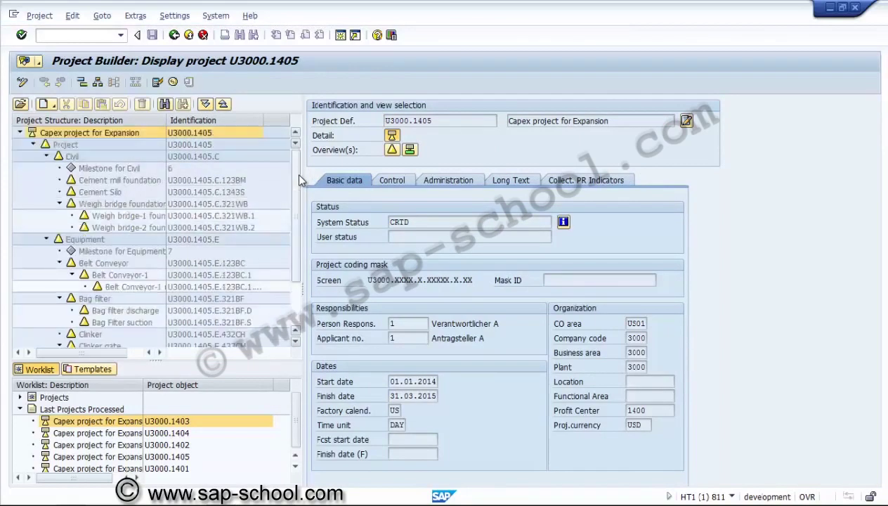
scroll(295, 313, down, 2)
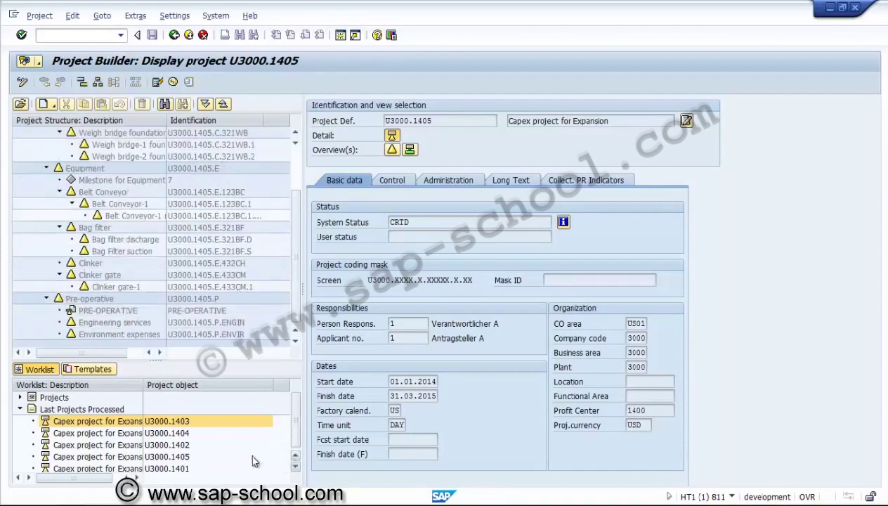
Open project U3000.1404 from the last processed projects and expand its whole structure except the Civil WBS element
click(296, 466)
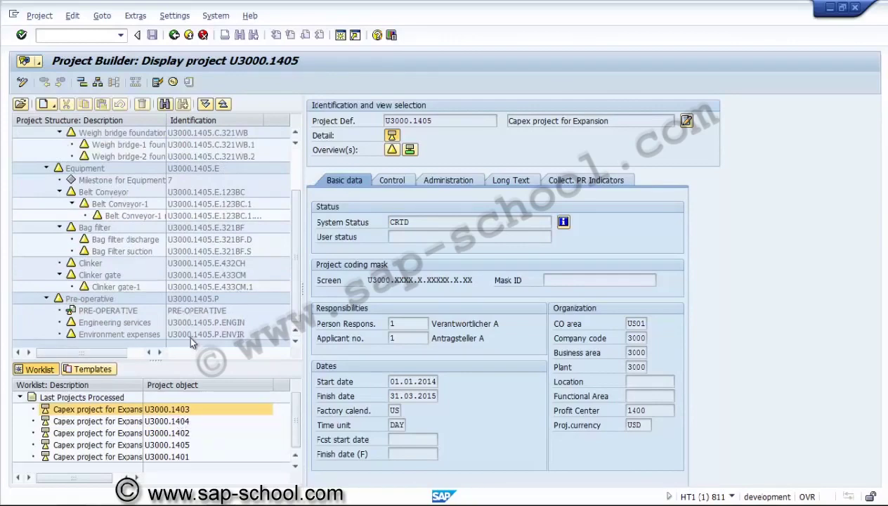
double_click(184, 422)
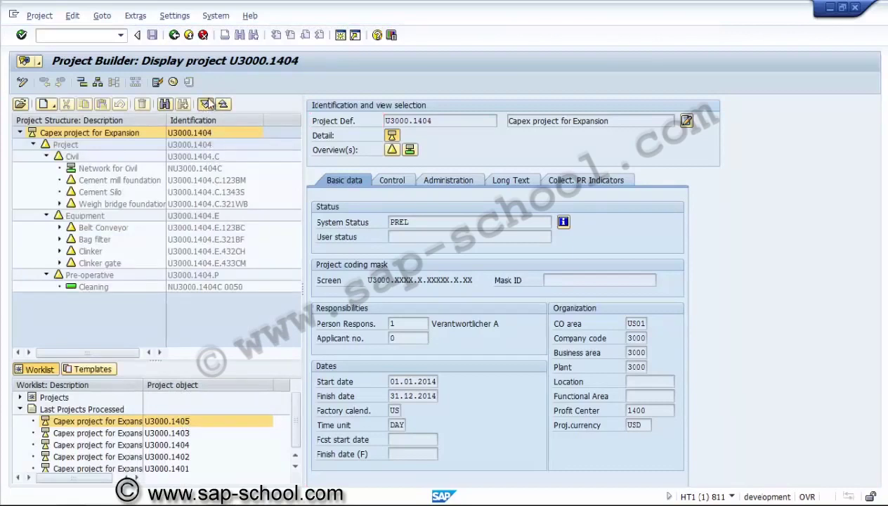
click(205, 104)
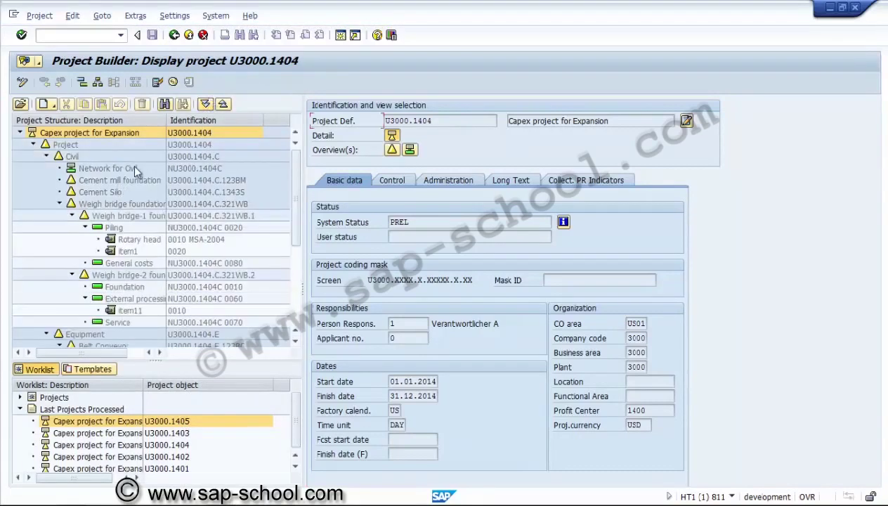
click(46, 156)
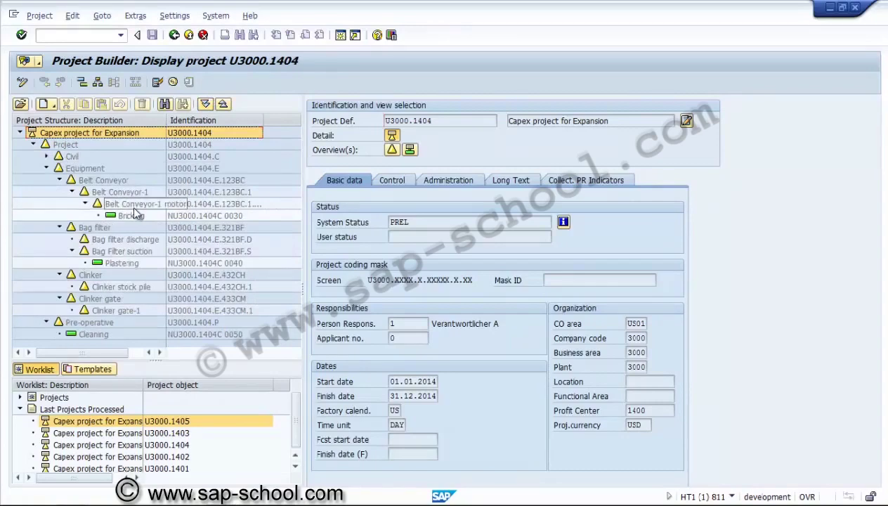
Check the status and details of Belt Conveyor-1 motor, Bag filter suction, Pre-operative and their activities Bricking, Plastering and Cleaning
click(135, 206)
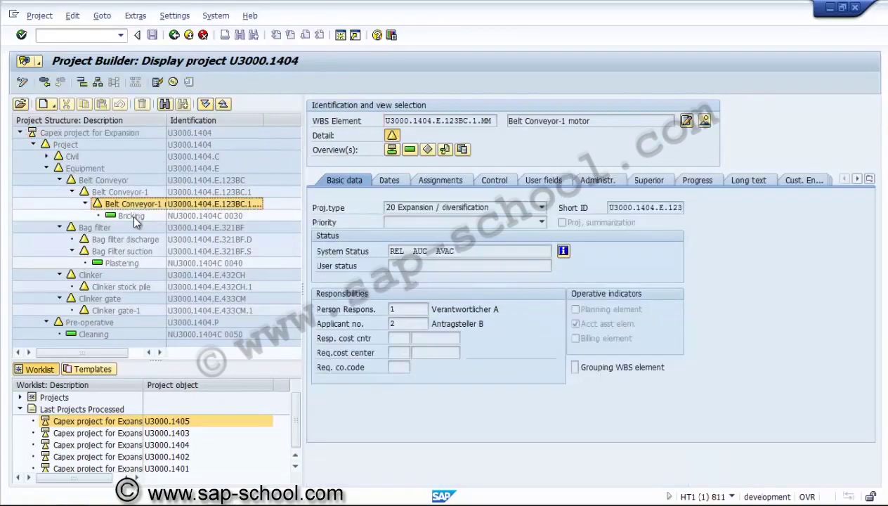
click(132, 215)
click(132, 264)
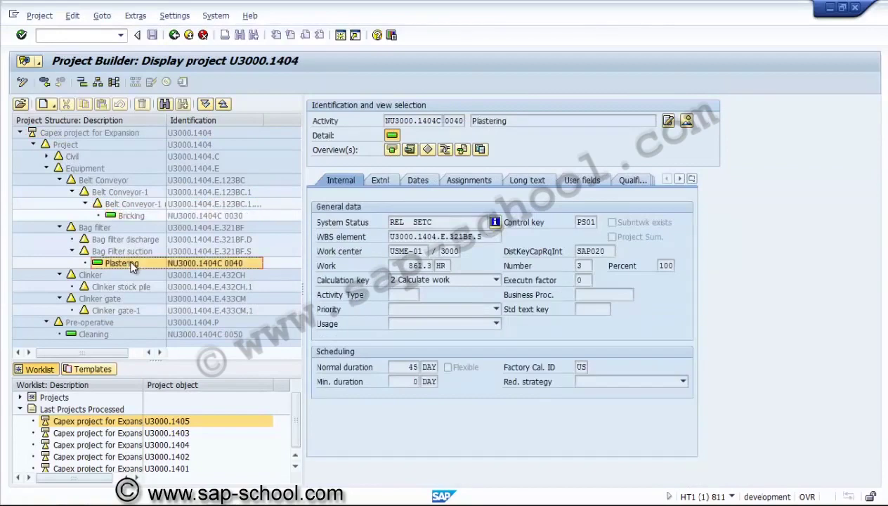
click(130, 251)
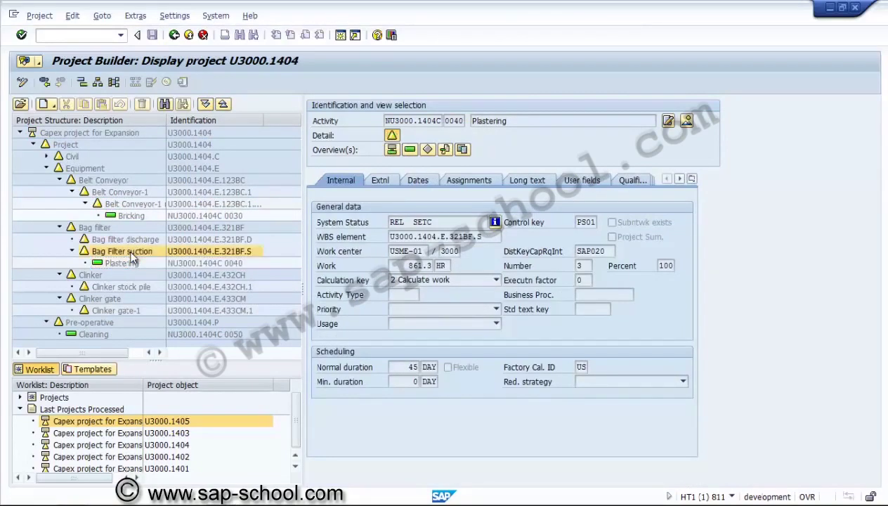
click(109, 334)
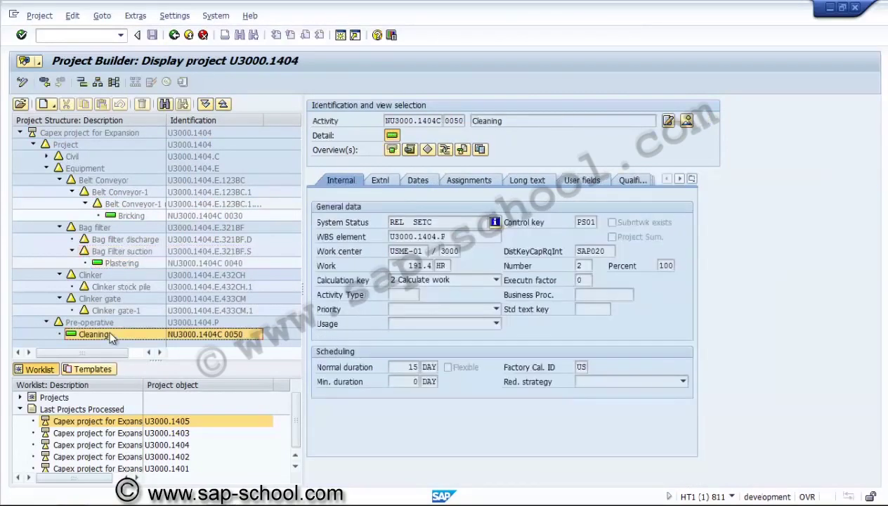
click(113, 323)
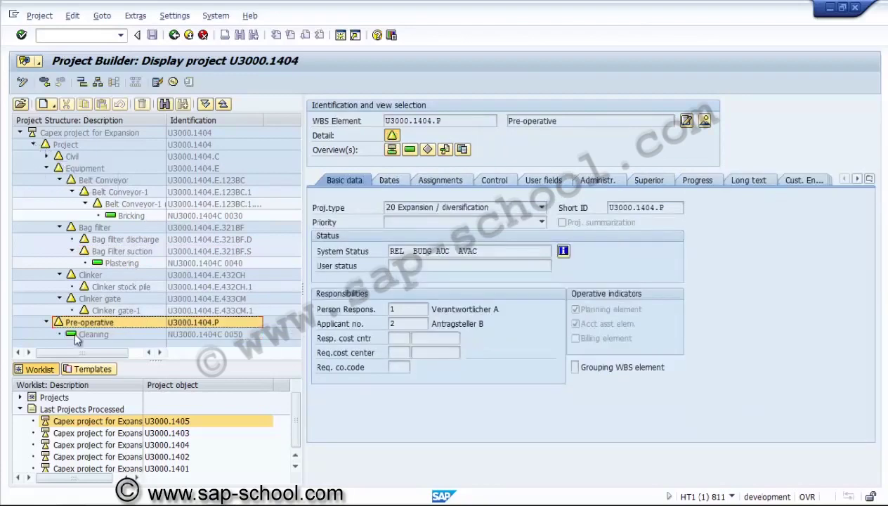
View project U3000.1403, switch to project U3000.1402, and expand and review the whole structure of U3000.1402
click(162, 445)
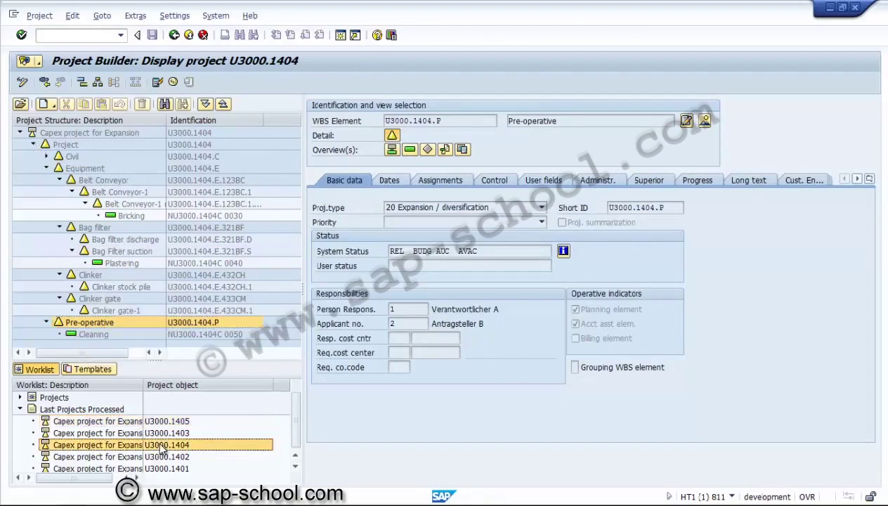
double_click(156, 435)
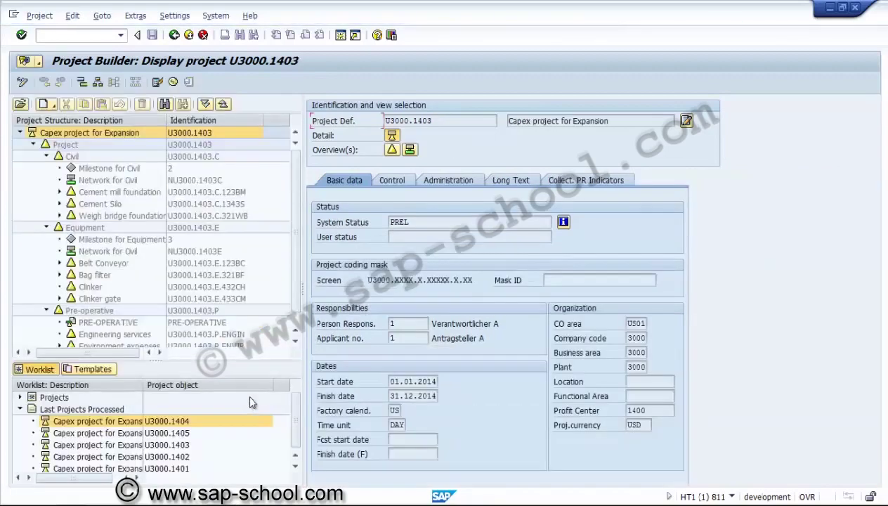
double_click(193, 454)
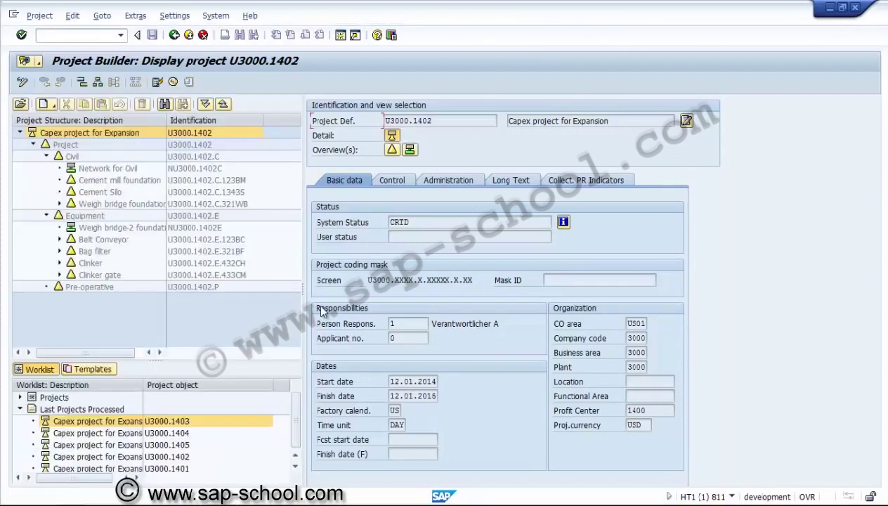
click(206, 105)
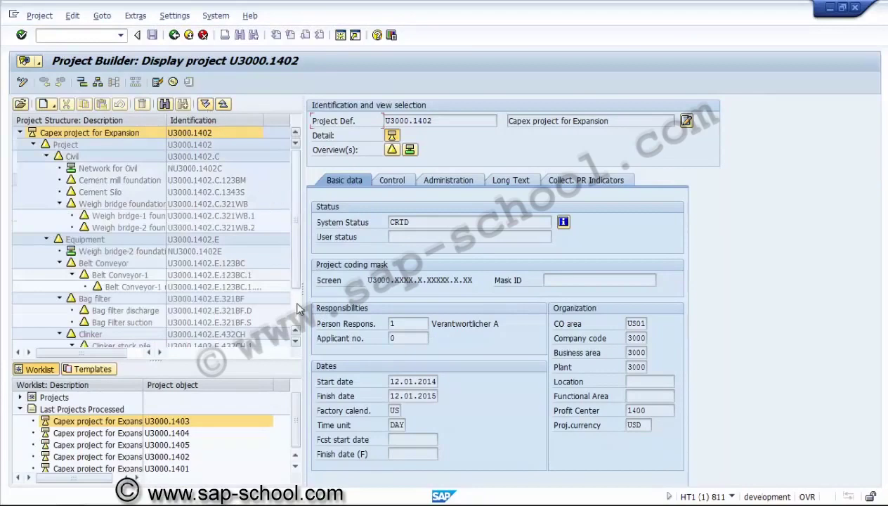
scroll(299, 309, down, 2)
scroll(294, 162, up, 2)
Select project U3000.1401 among the last processed projects
click(189, 468)
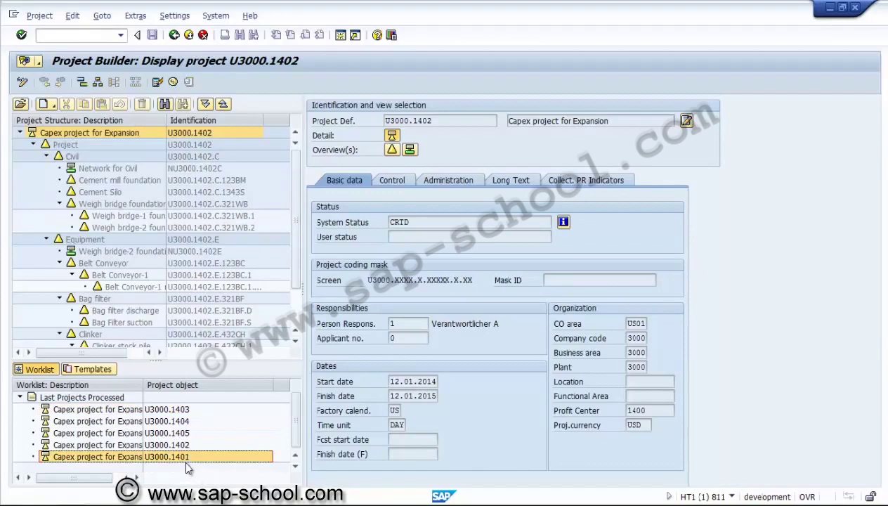
Display project U3000.1401 from the last processed projects and expand its entire structure
double_click(183, 455)
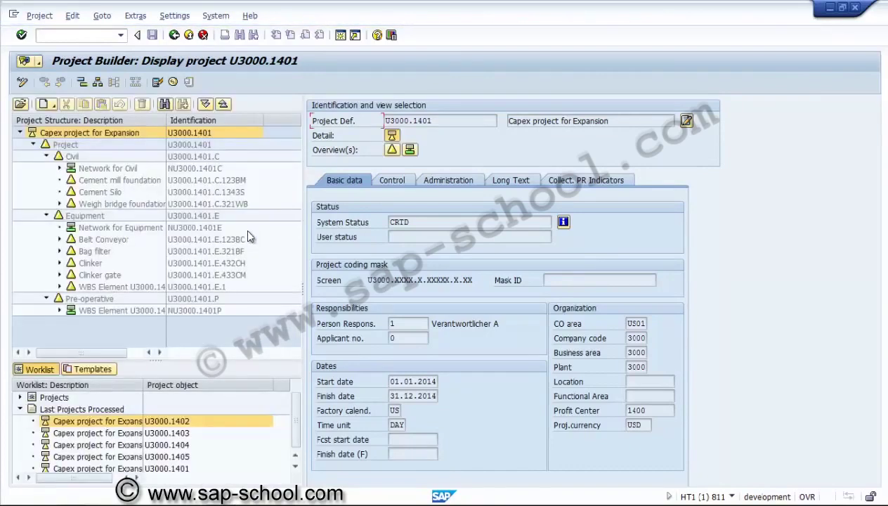
click(205, 105)
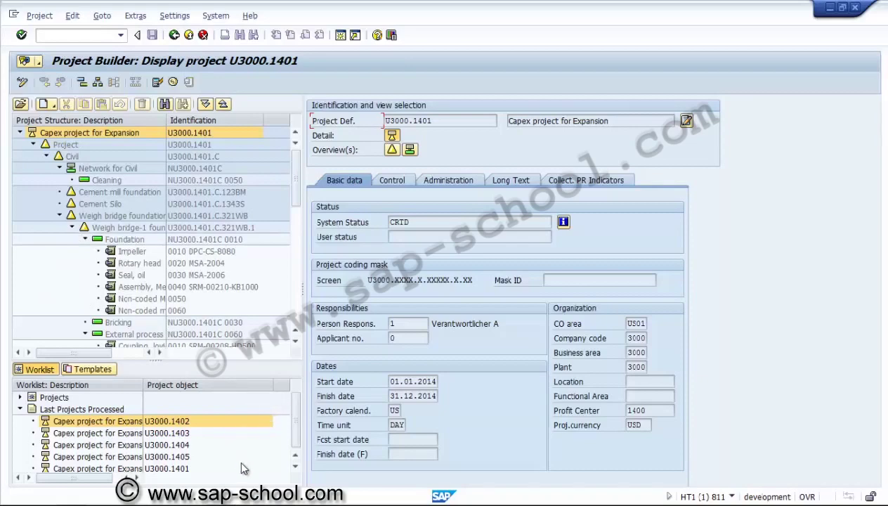
Switch to the Change Project session, start the project customizing transaction there and display the SAP Reference IMG
mouse_move(239, 504)
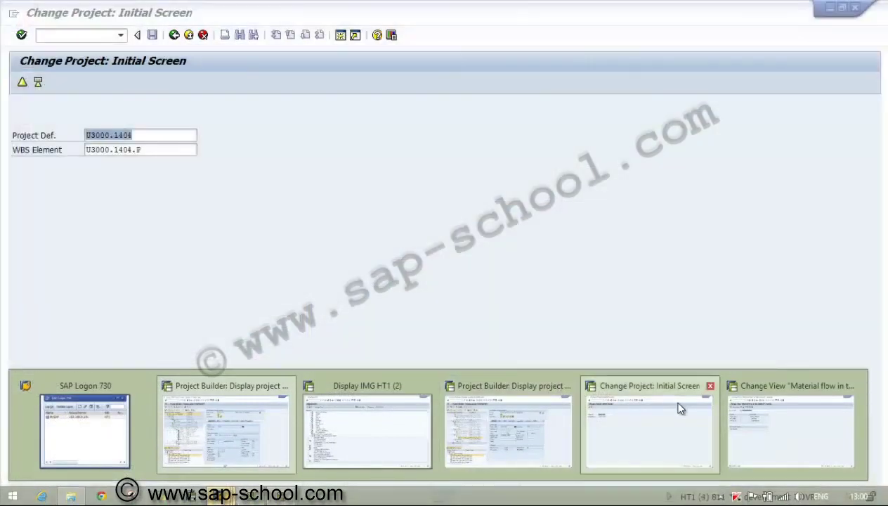
click(678, 407)
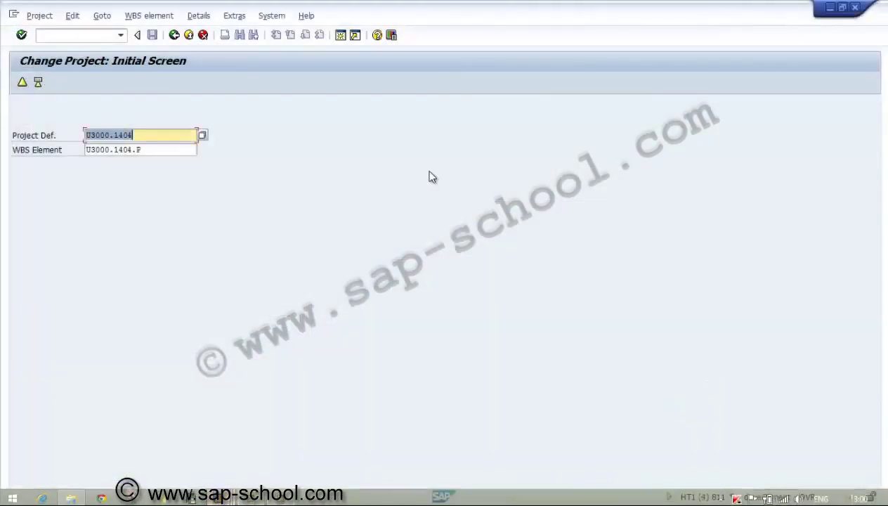
click(68, 36)
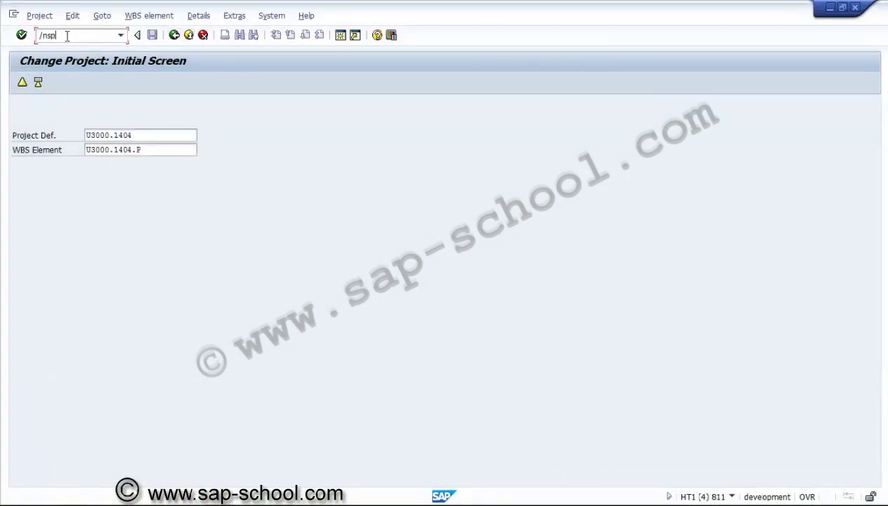
key(Return)
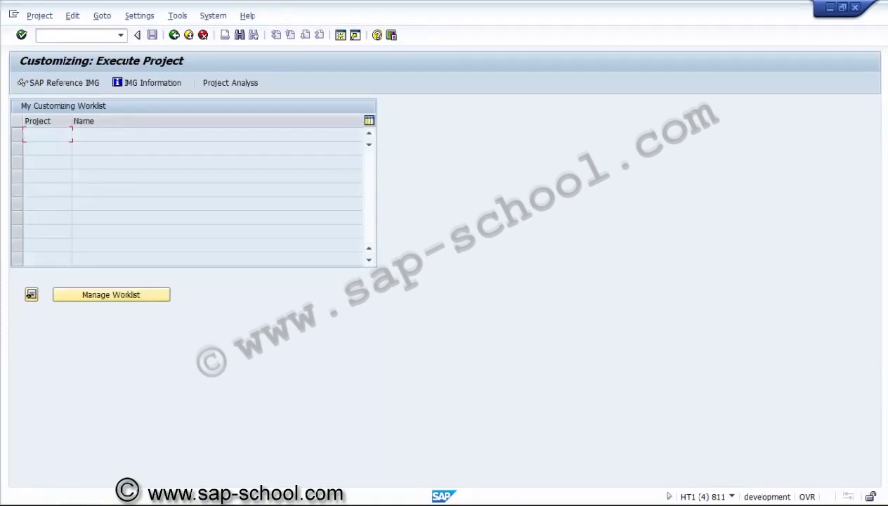
click(61, 84)
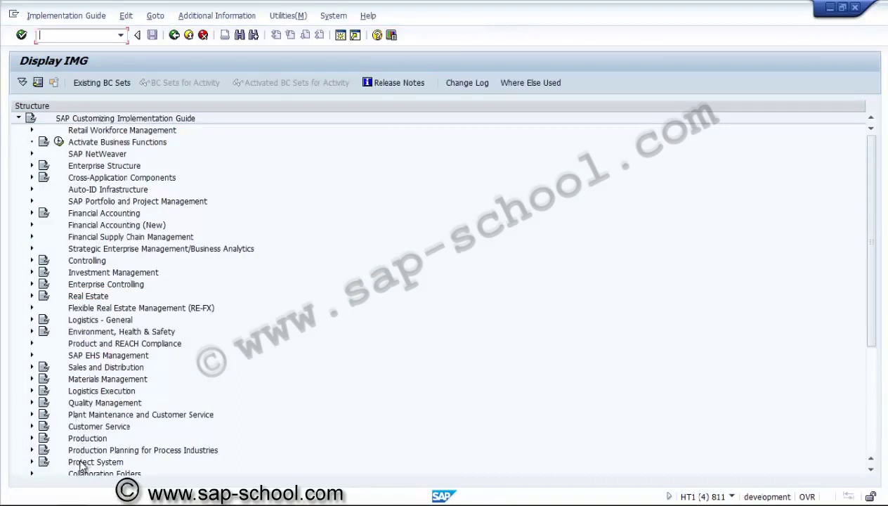
Open the Maintain Progress Version activity under Project System, Progress, Progress Analysis in the implementation guide
click(31, 462)
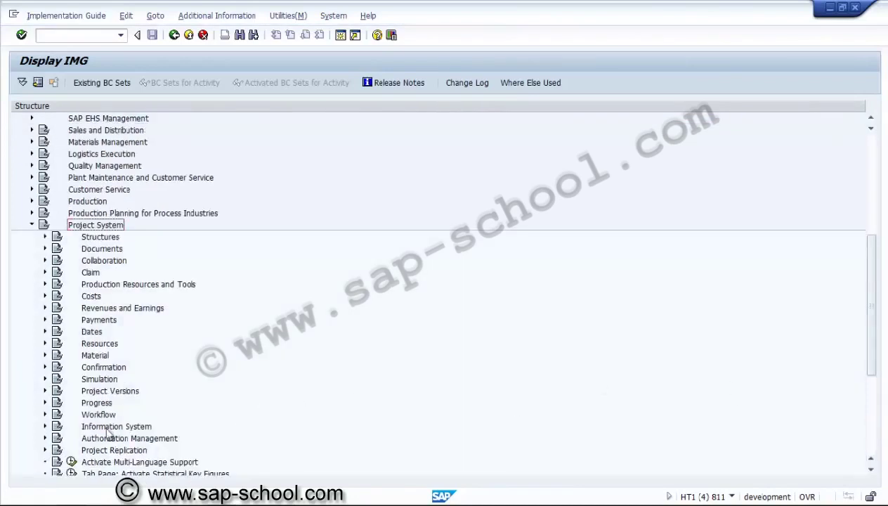
click(97, 403)
click(45, 403)
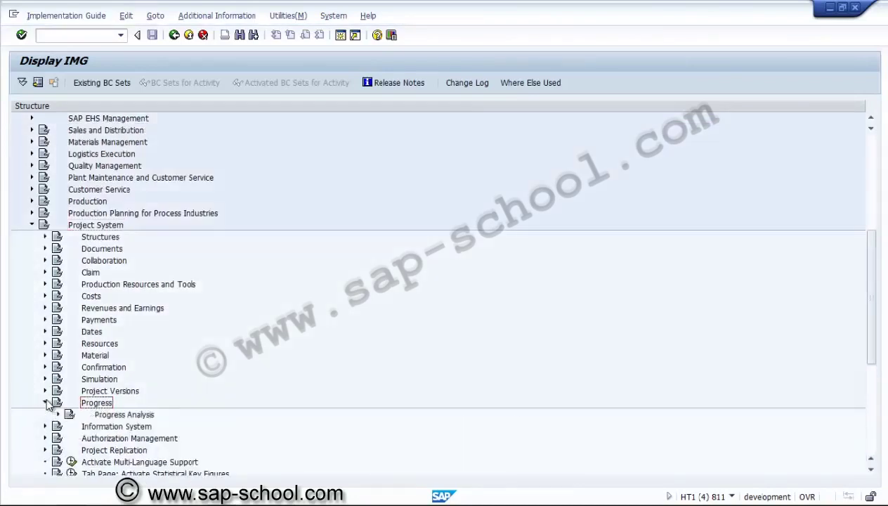
click(135, 417)
click(58, 415)
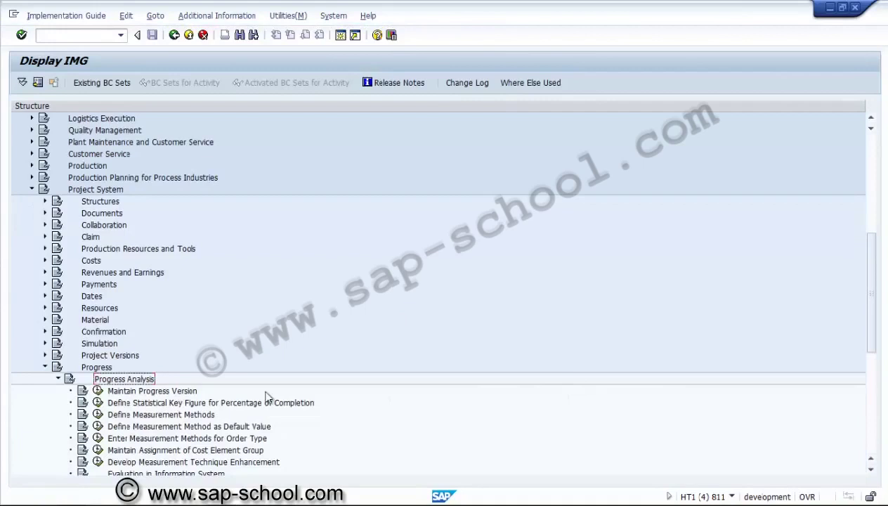
click(149, 392)
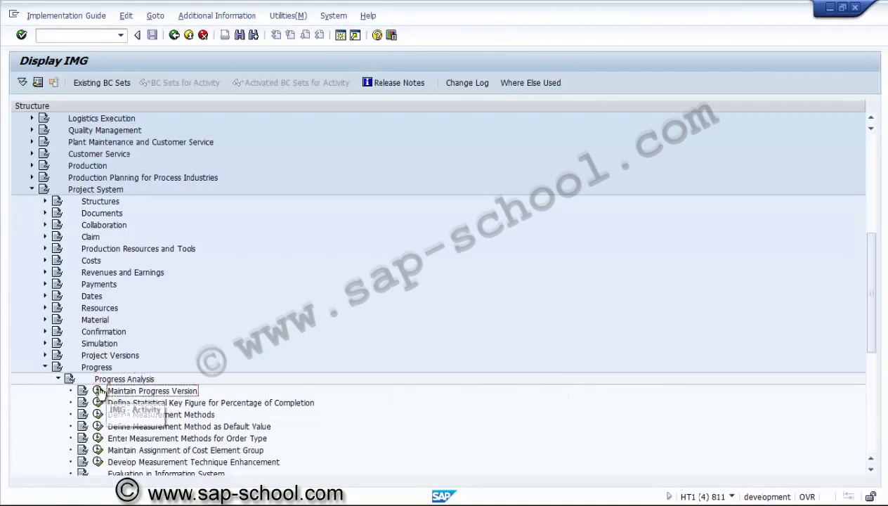
click(97, 391)
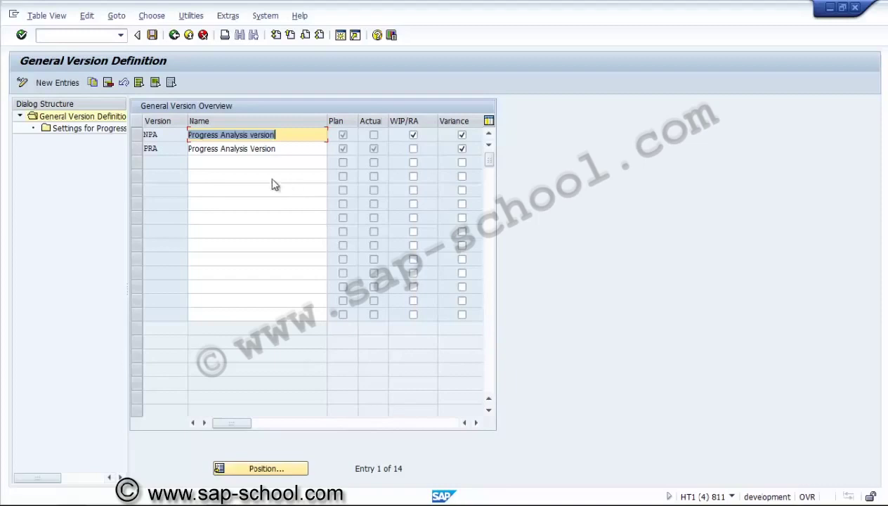
Review the Project System progress analysis settings of version NPA and return to the version overview
click(138, 136)
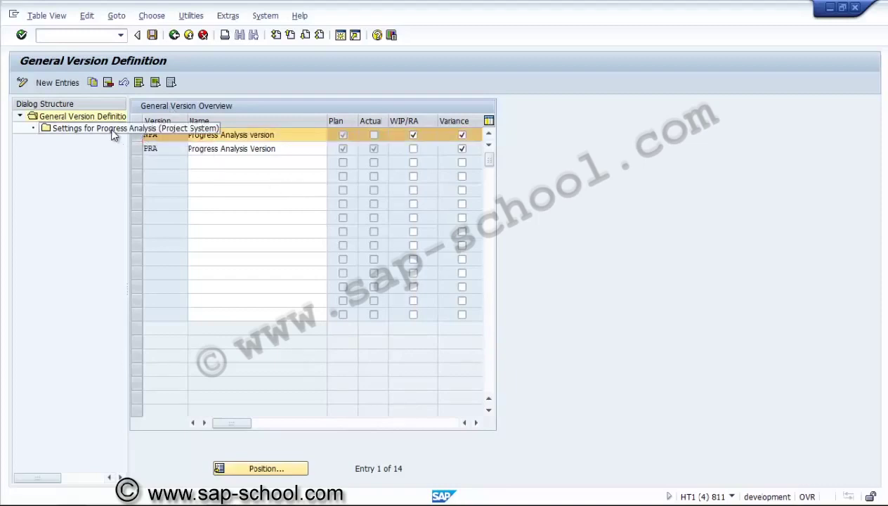
double_click(112, 129)
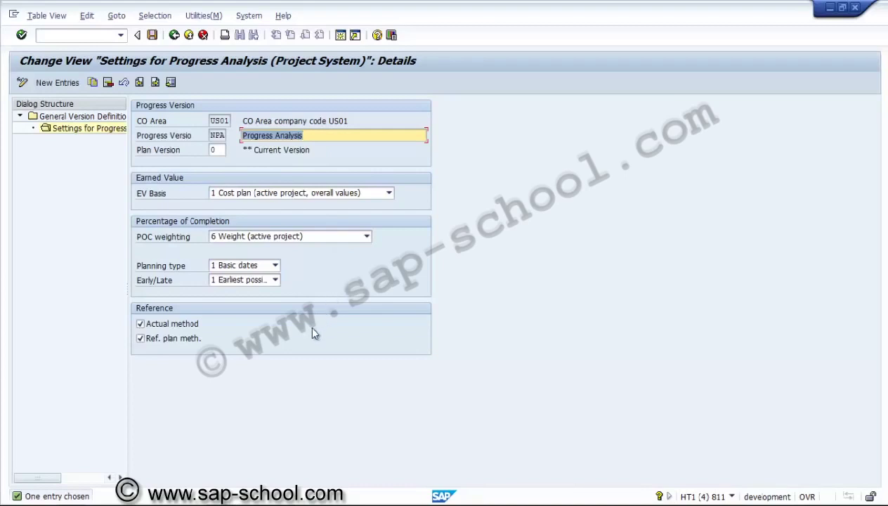
click(173, 35)
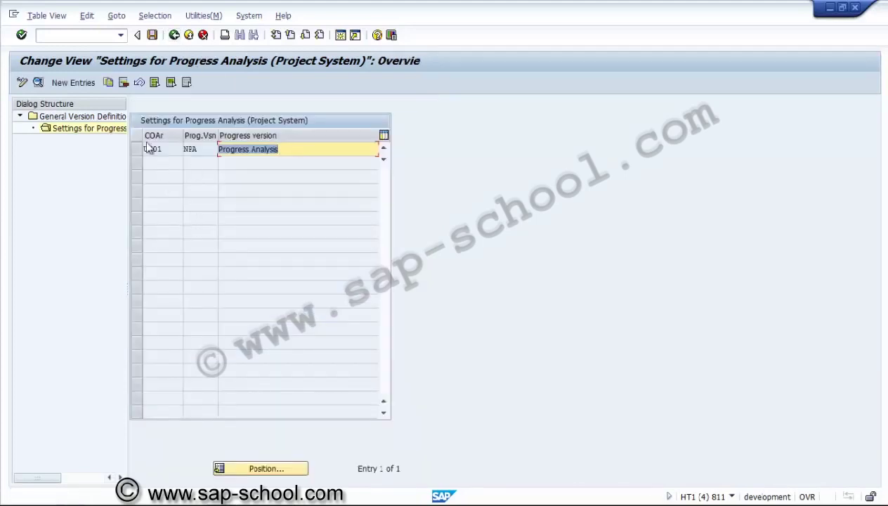
click(173, 35)
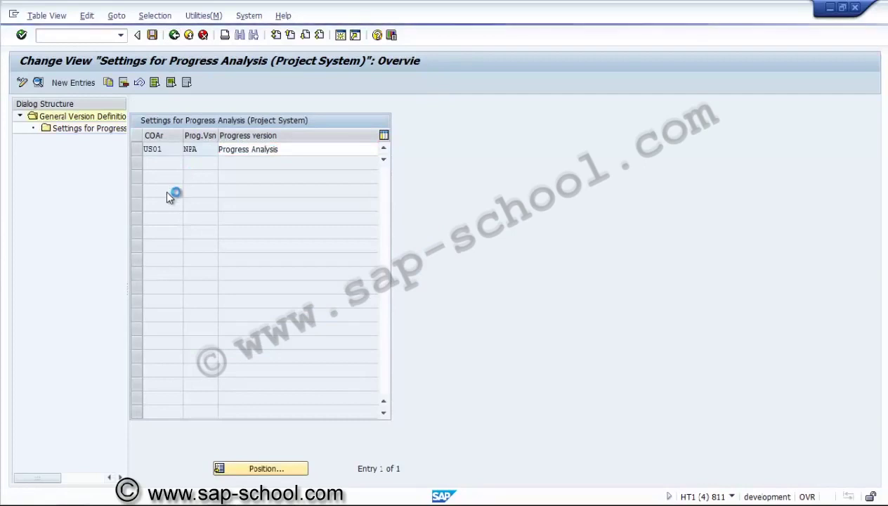
Review the Project System progress analysis settings of version PRA and return to the implementation guide
click(136, 148)
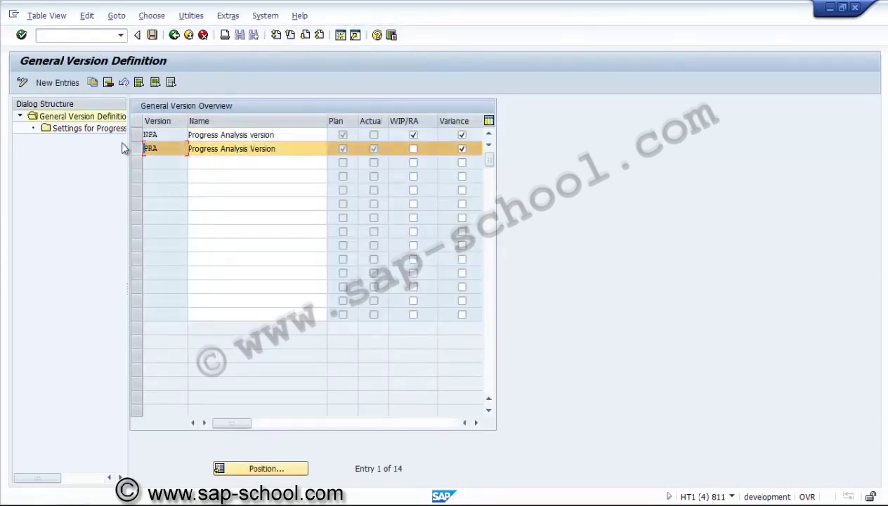
double_click(102, 134)
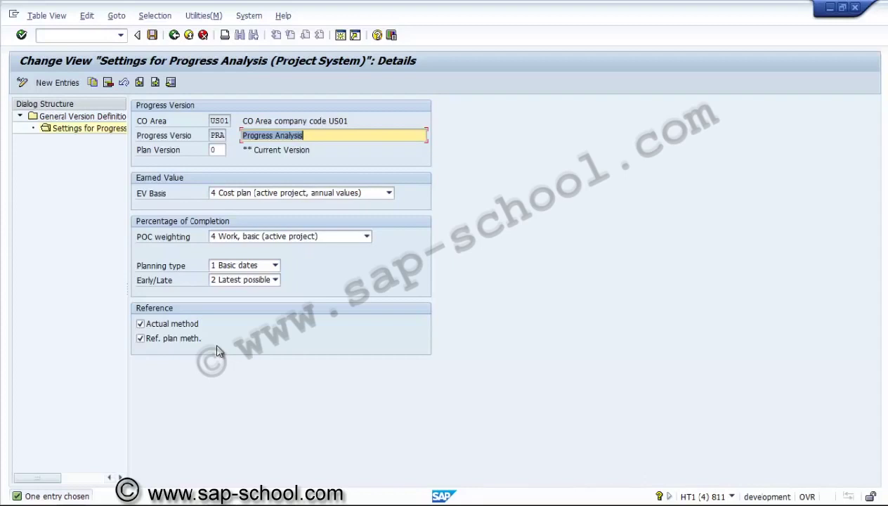
click(175, 35)
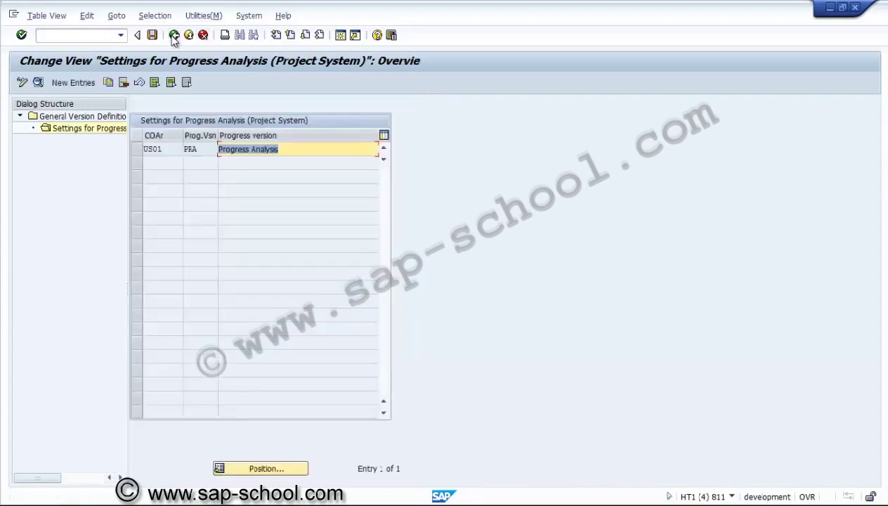
click(174, 35)
click(175, 35)
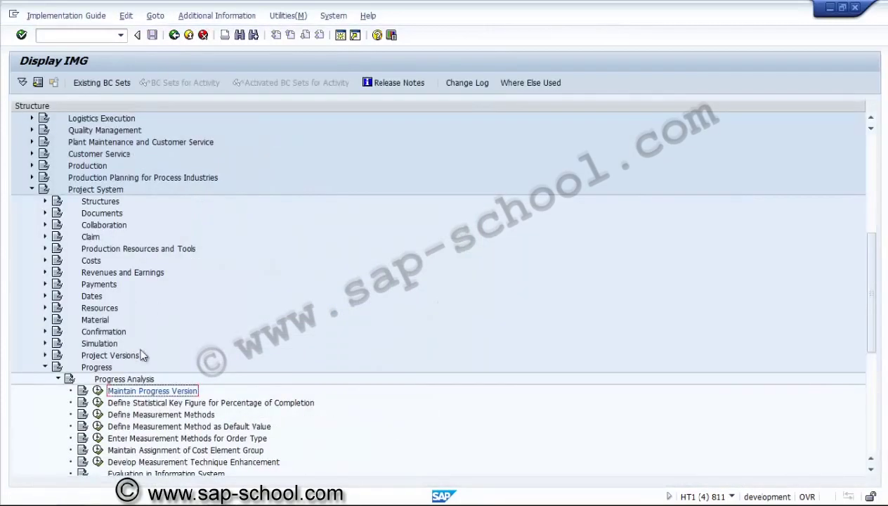
Review the statistical key figures defined for percentage of completion and return to the implementation guide
click(128, 405)
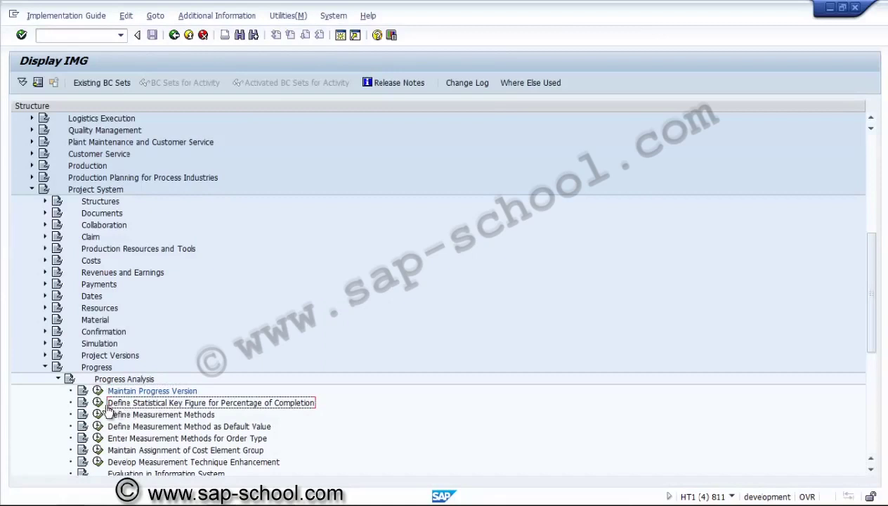
click(98, 403)
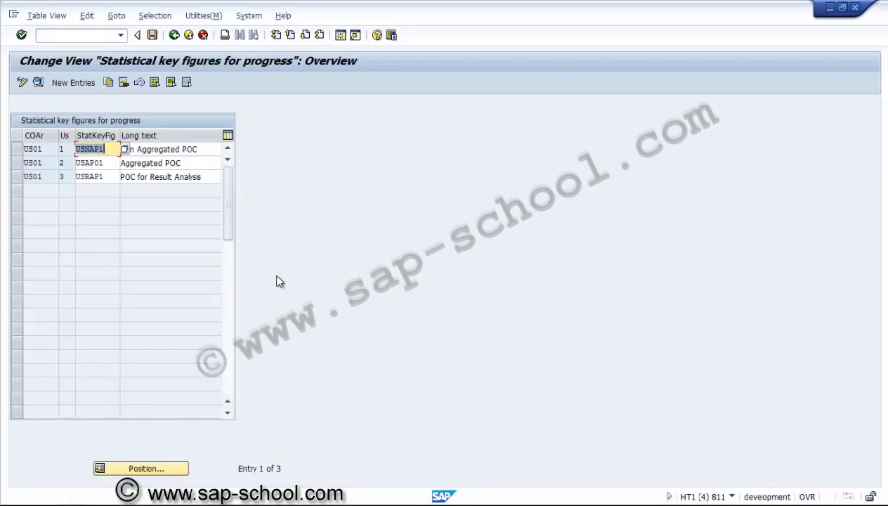
click(174, 36)
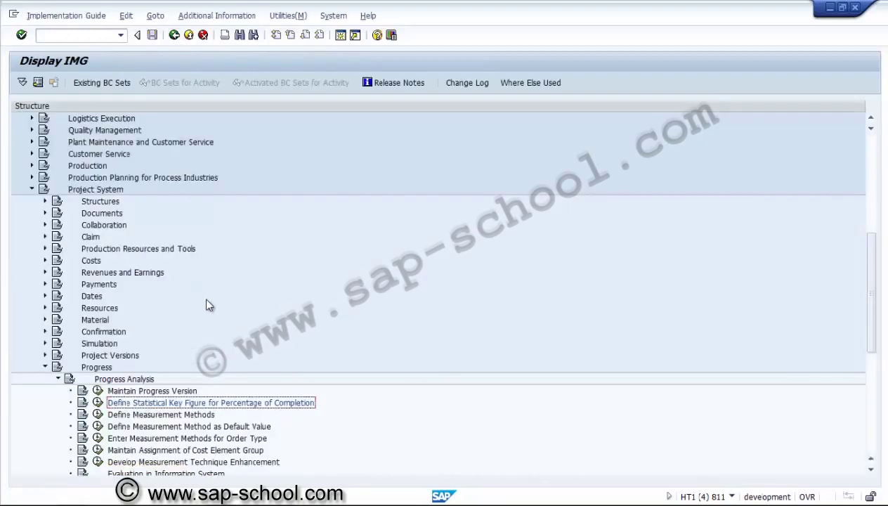
Open the Define Measurement Methods activity and correct the description of method ZUSEVA0001 to "Quantitative method"
click(151, 415)
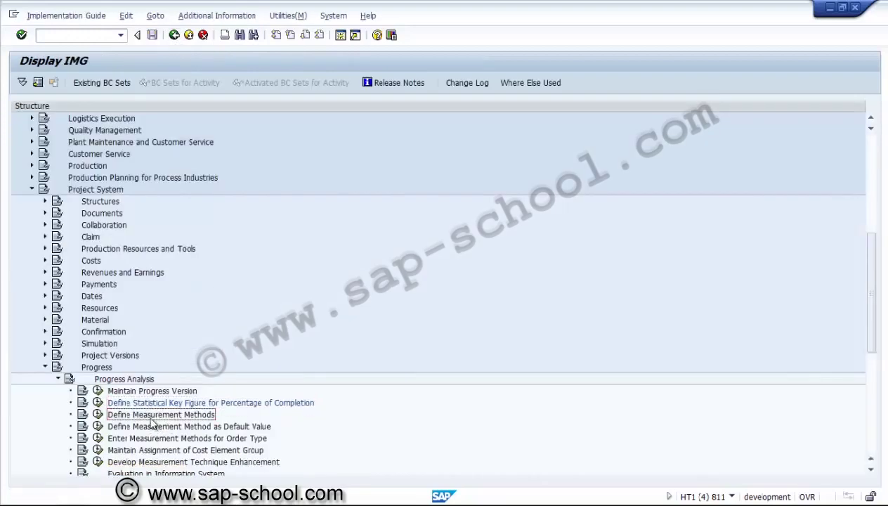
click(97, 415)
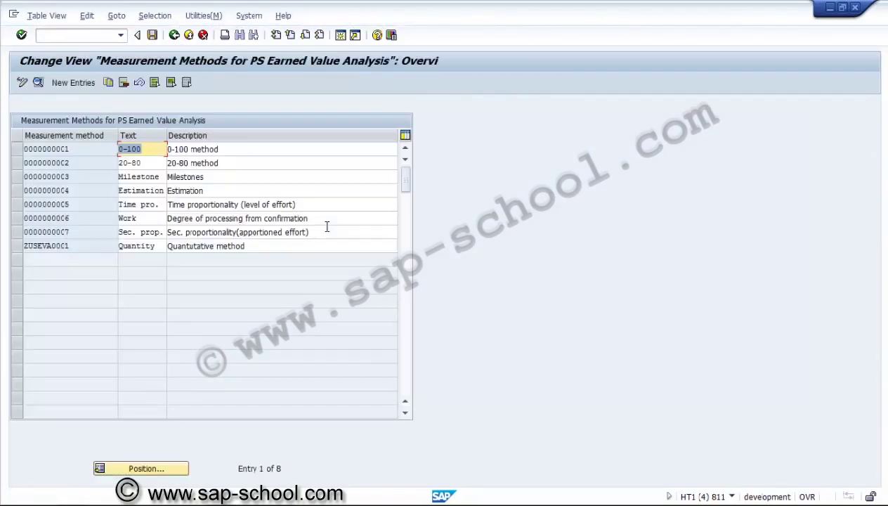
click(317, 247)
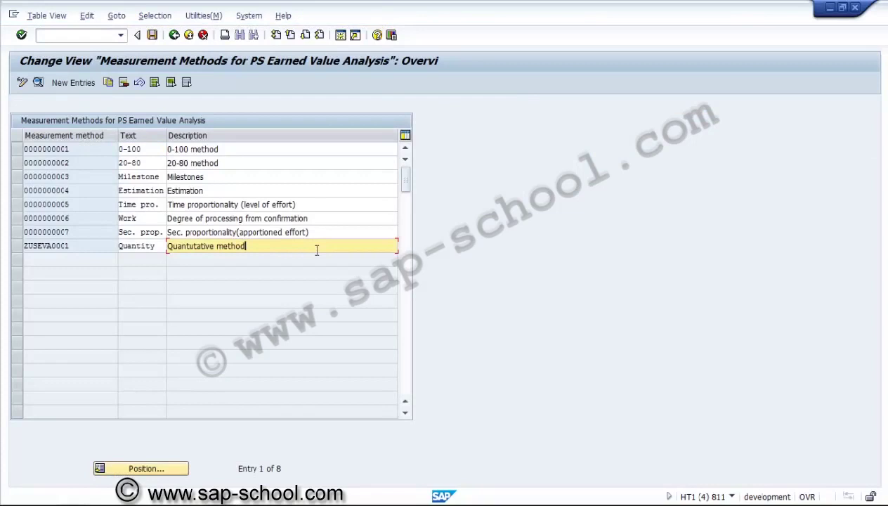
key(Left)
key(Left)
key(Left)
key(Left)
key(Left)
key(Left)
key(Left)
key(Left)
key(Left)
key(Left)
key(Left)
key(Left)
key(Left)
key(BackSpace)
Display the details of measurement method ZUSEVA0001 and save the corrected entry
click(17, 246)
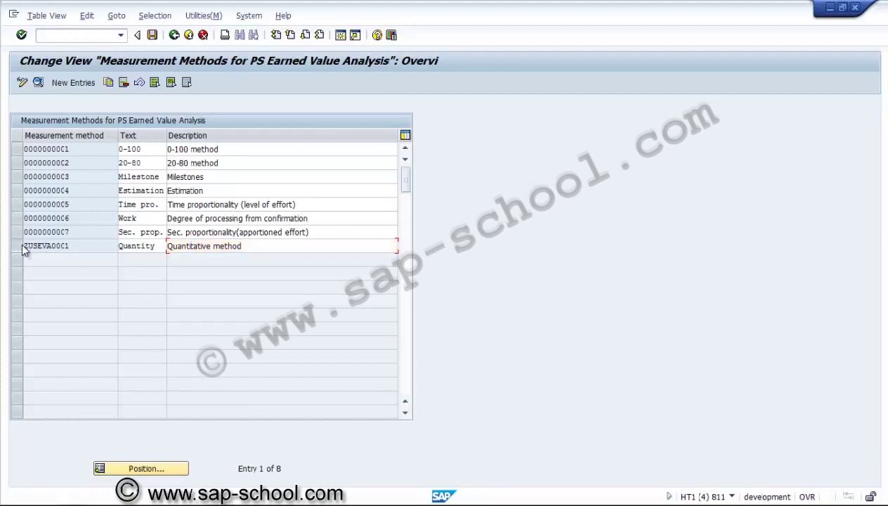
click(38, 83)
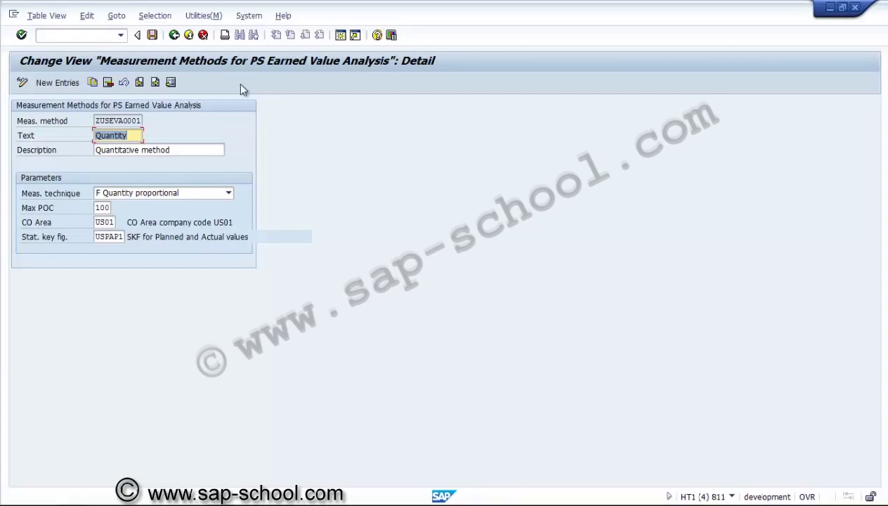
click(151, 35)
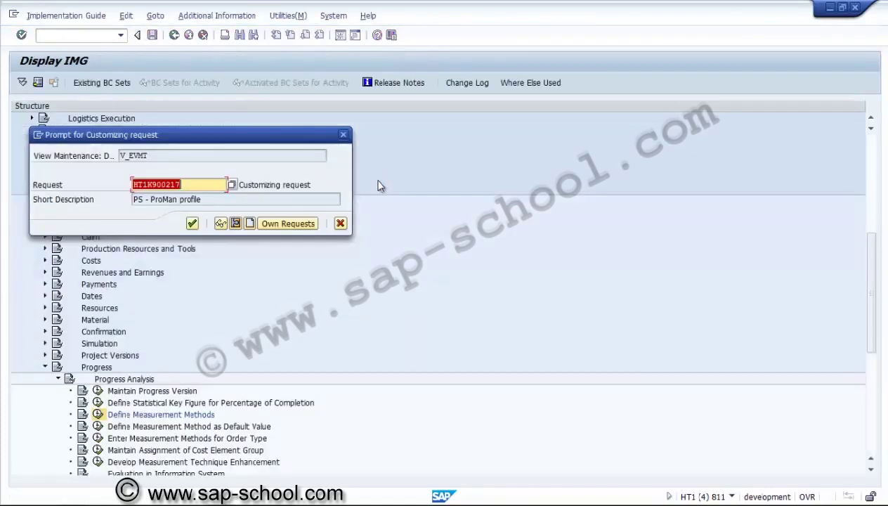
Record the measurement method change in the own customizing request "PS - Measurement method" and return to the implementation guide
click(282, 223)
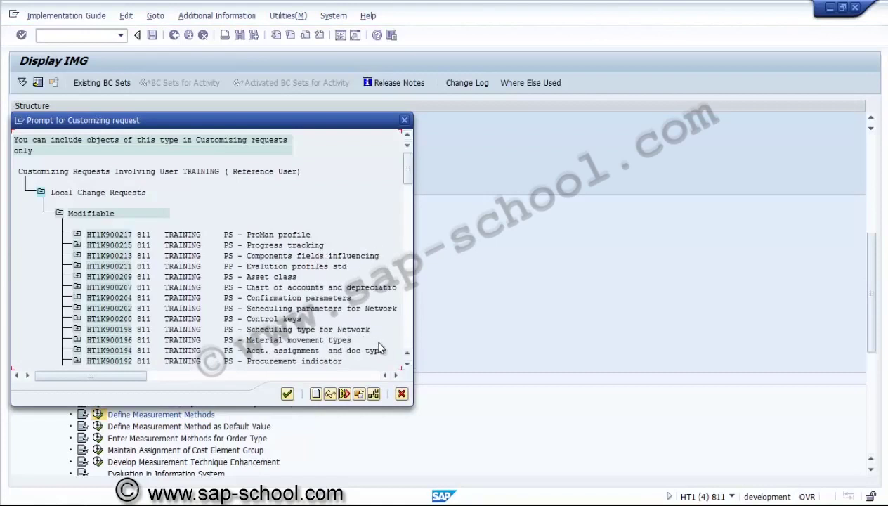
click(407, 365)
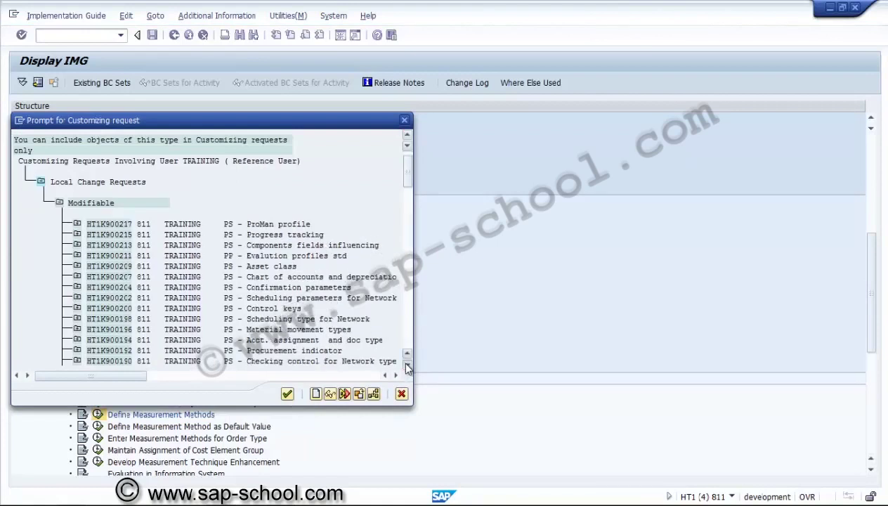
click(407, 364)
click(407, 364)
click(407, 364)
click(407, 364)
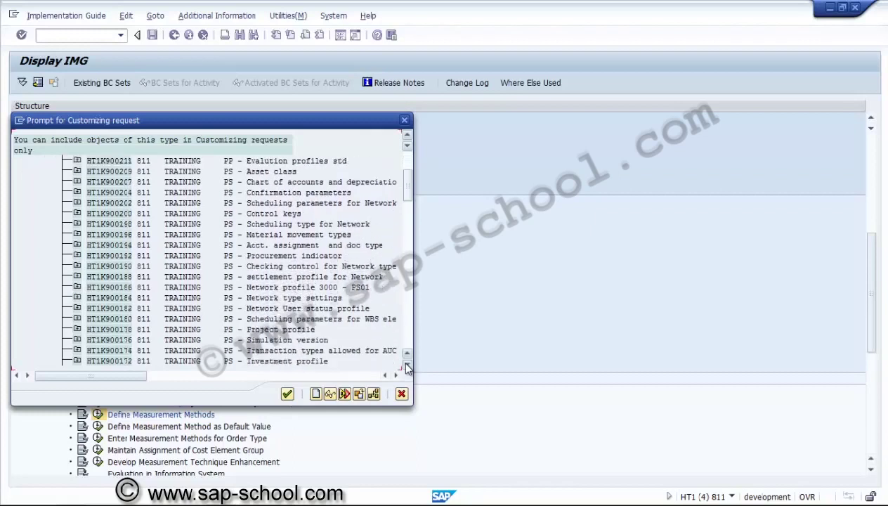
click(407, 364)
click(407, 364)
click(407, 364)
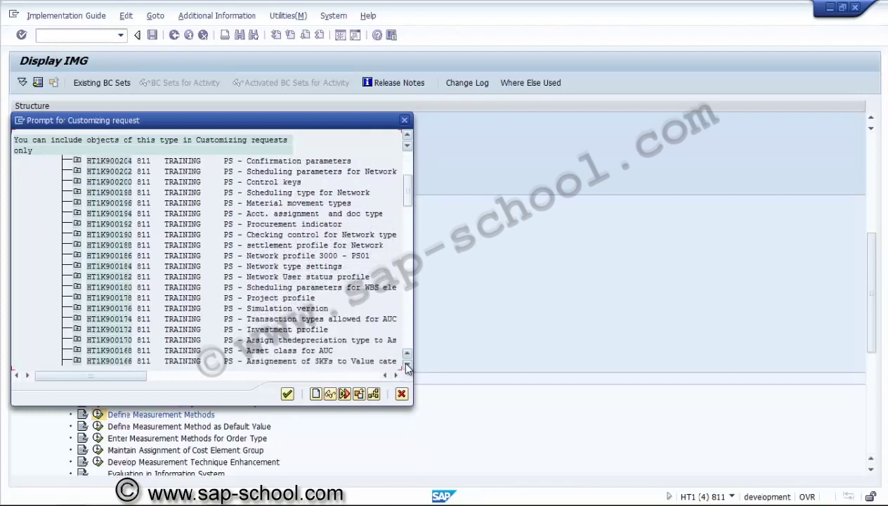
click(407, 364)
click(407, 364)
click(407, 364)
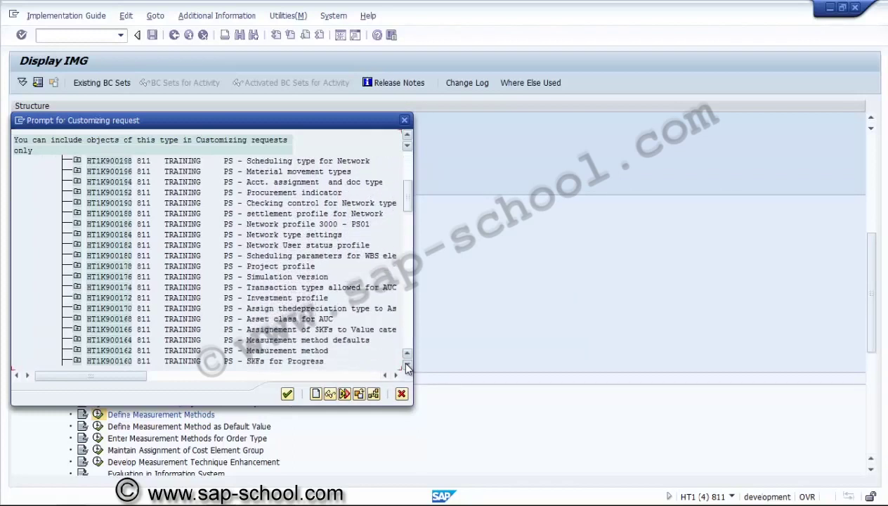
click(407, 364)
click(407, 364)
click(407, 364)
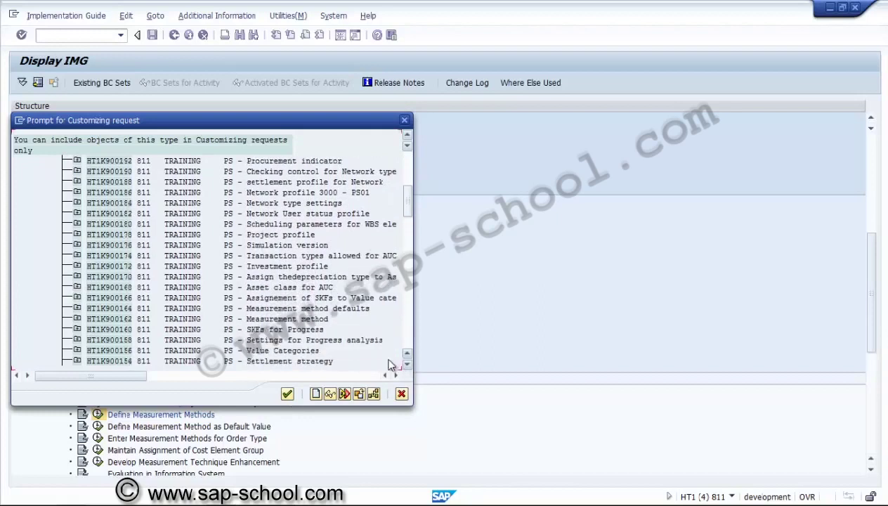
click(332, 341)
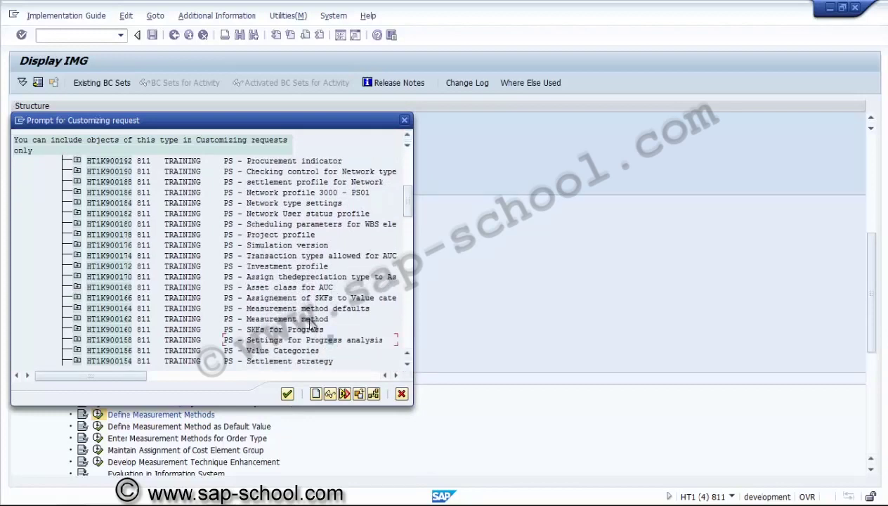
double_click(309, 320)
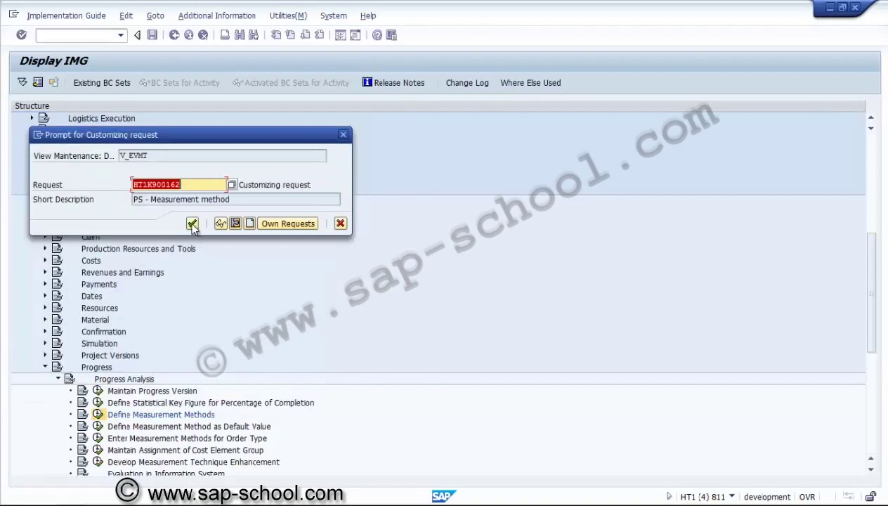
click(193, 223)
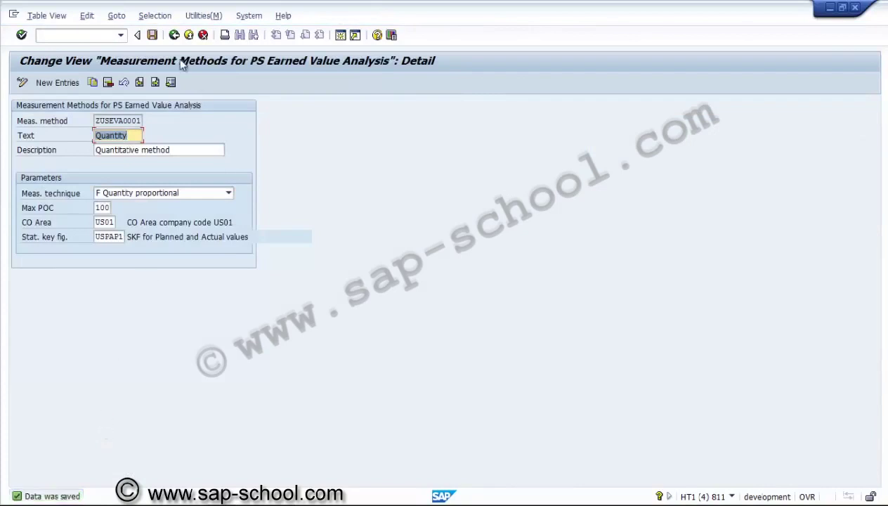
click(174, 35)
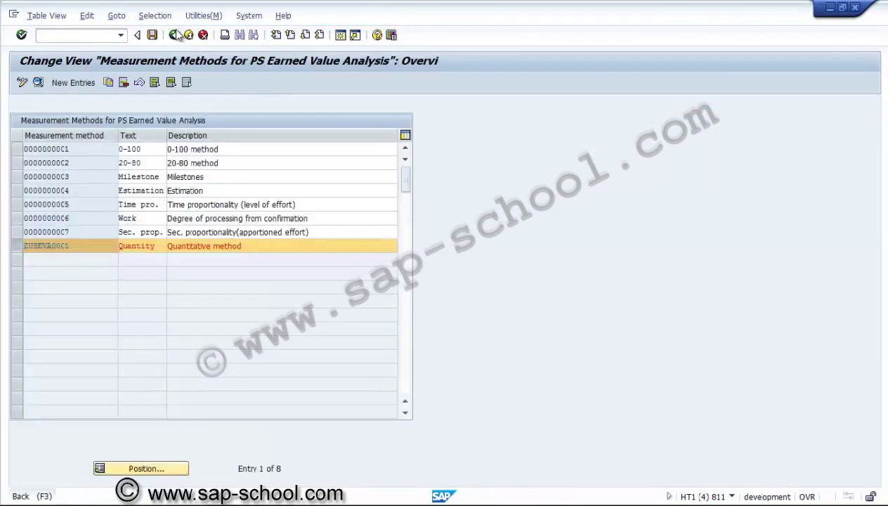
click(175, 35)
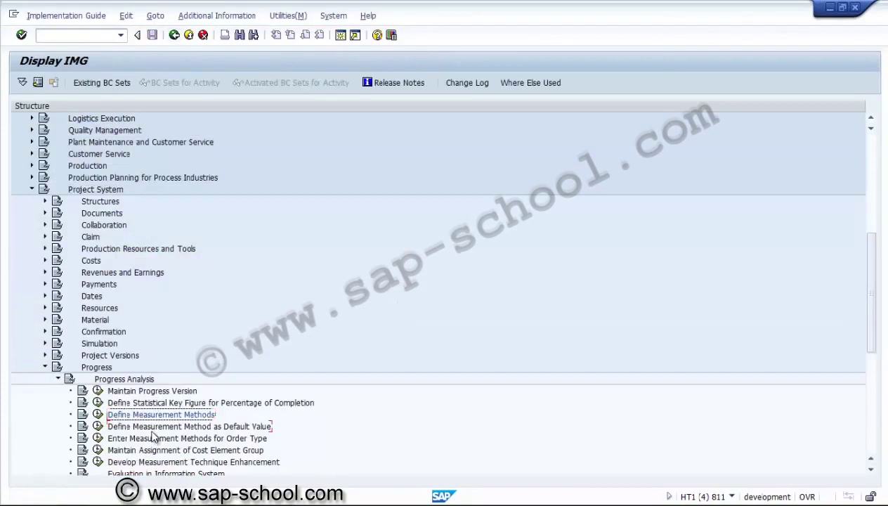
Open Define Measurement Method as Default Value for controlling area US01 and widen the plan/actual and object type columns
click(98, 425)
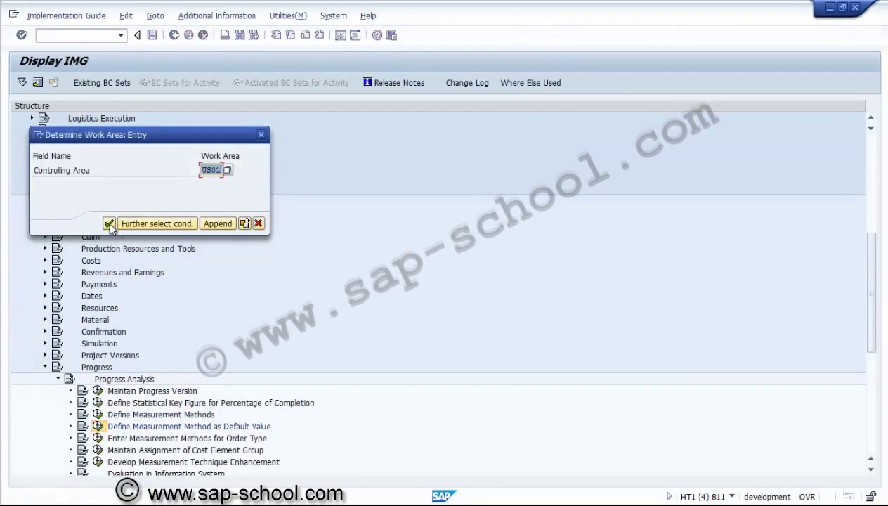
click(109, 224)
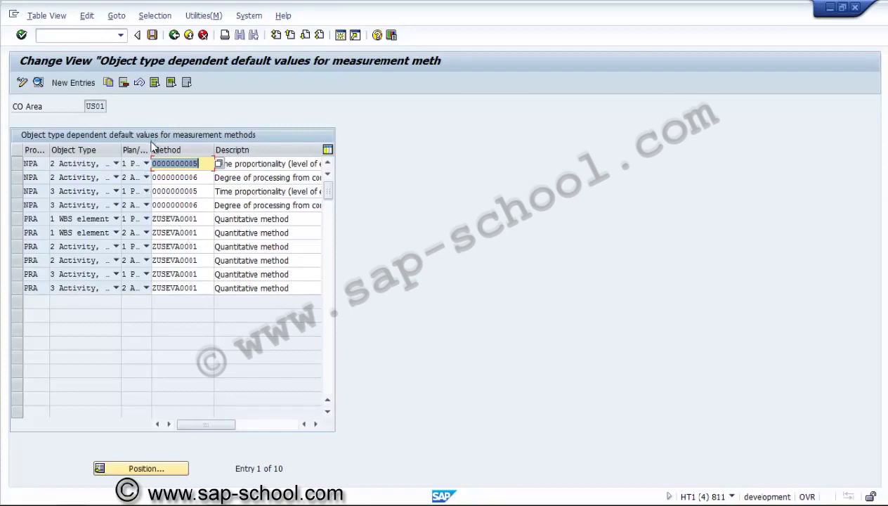
drag(151, 146, 202, 146)
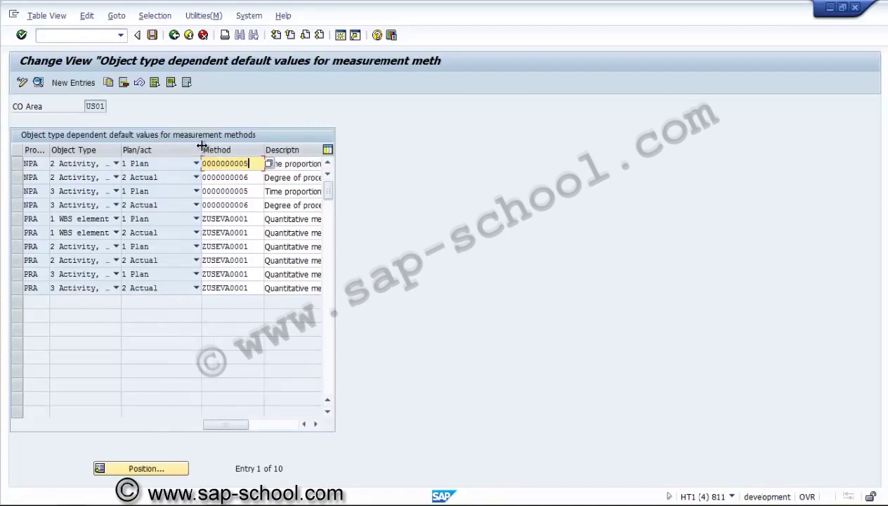
drag(121, 150, 167, 149)
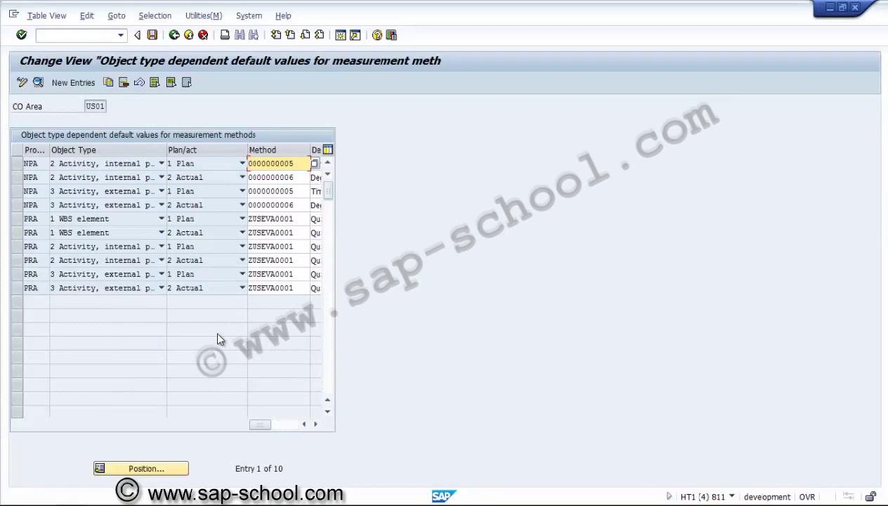
Review the details and plan/actual indicator options of version PRA's default for WBS element, Plan, and return to the list
click(18, 219)
click(17, 220)
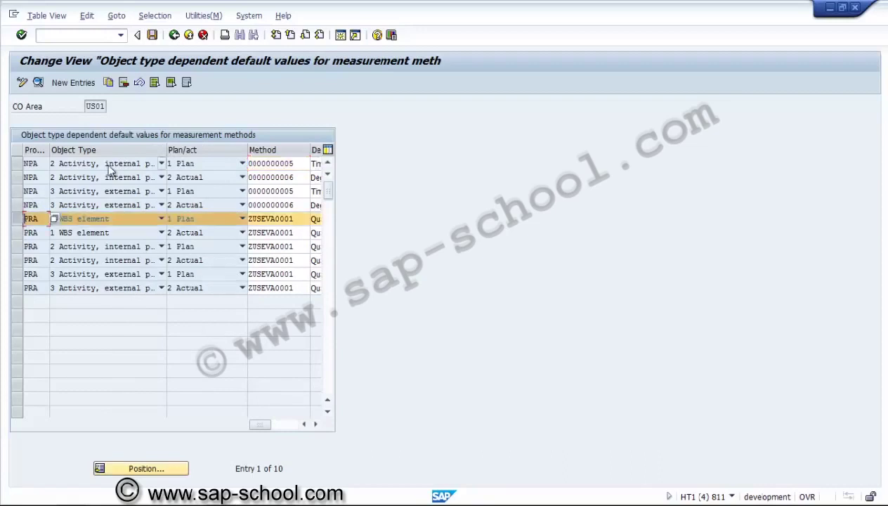
click(38, 82)
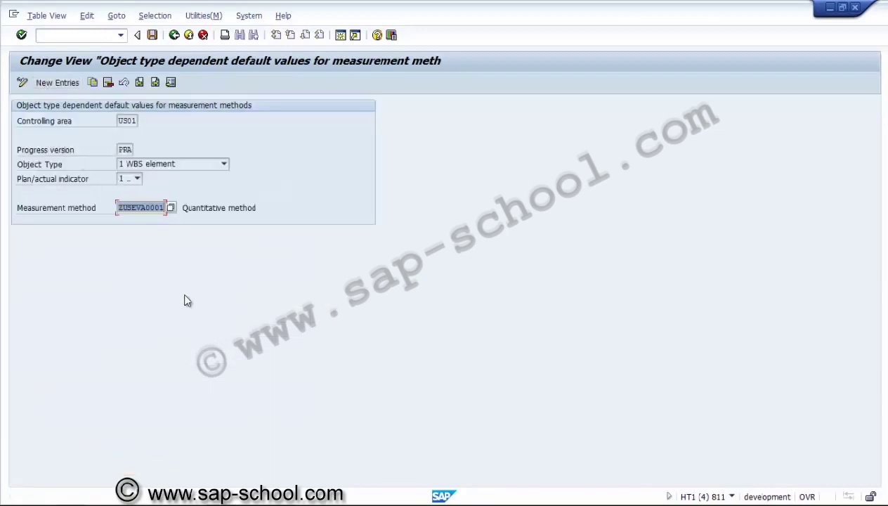
click(138, 178)
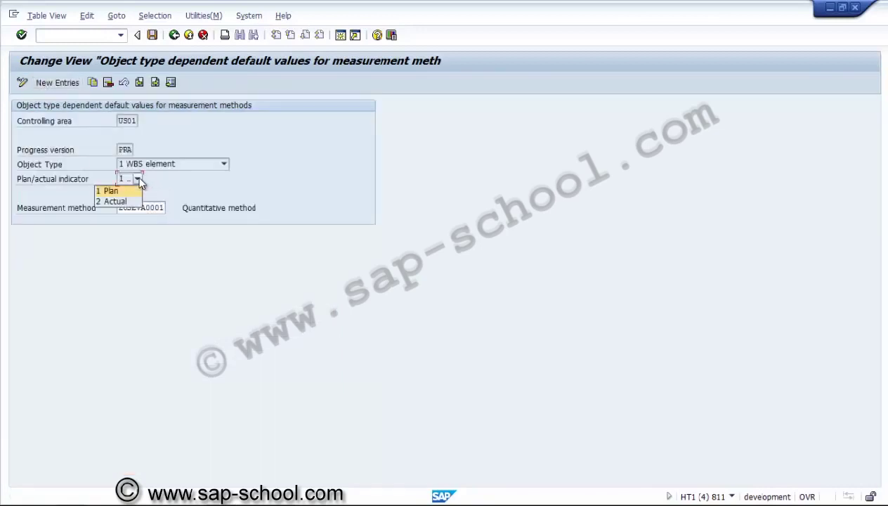
click(133, 188)
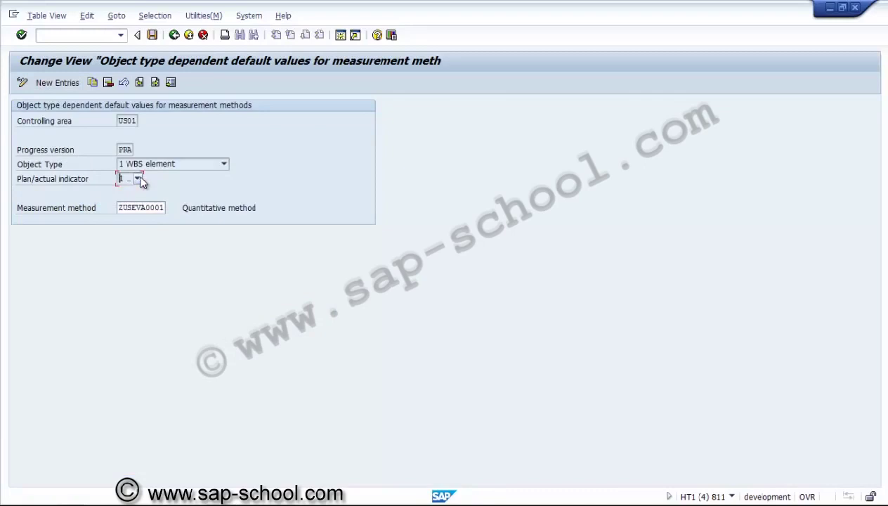
click(174, 35)
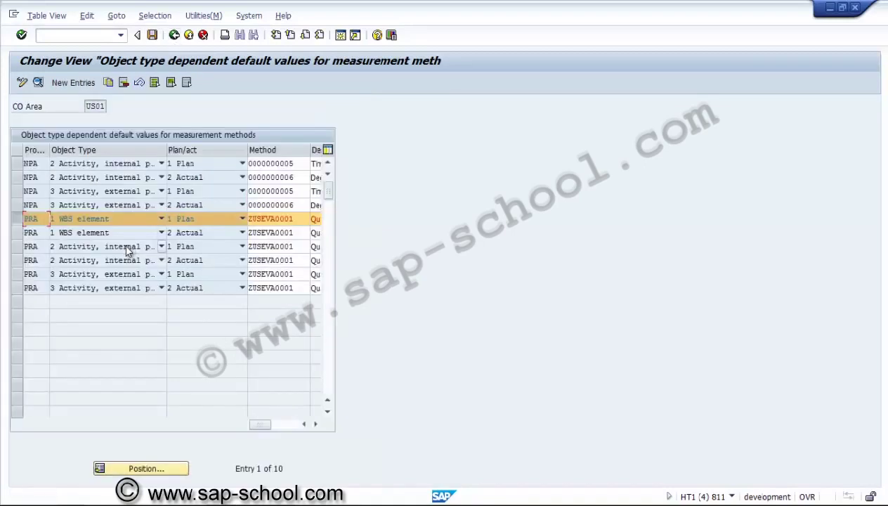
Review the details of version PRA's default for WBS element, Actual, and return to the implementation guide without saving
click(17, 234)
click(18, 221)
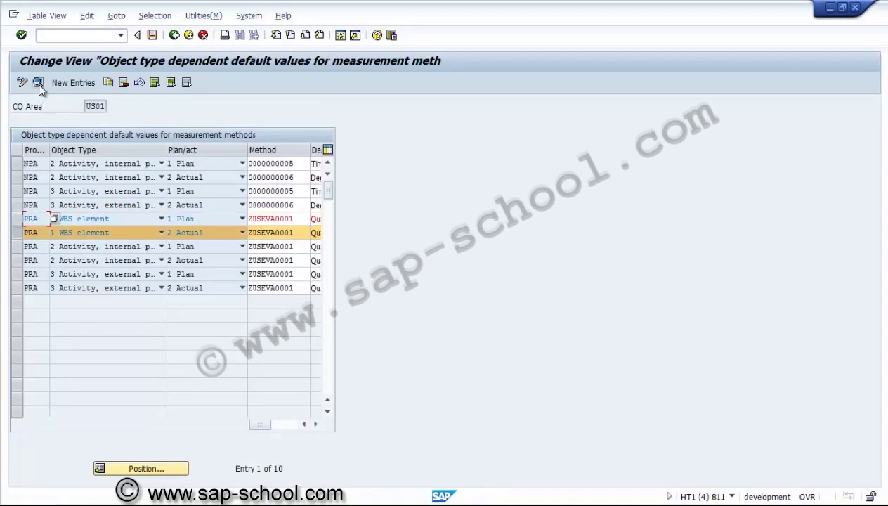
click(39, 83)
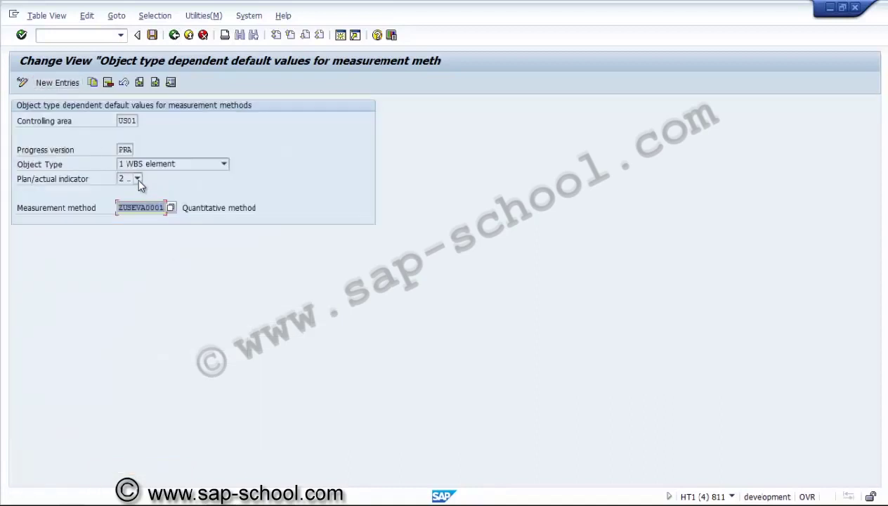
click(137, 179)
click(138, 180)
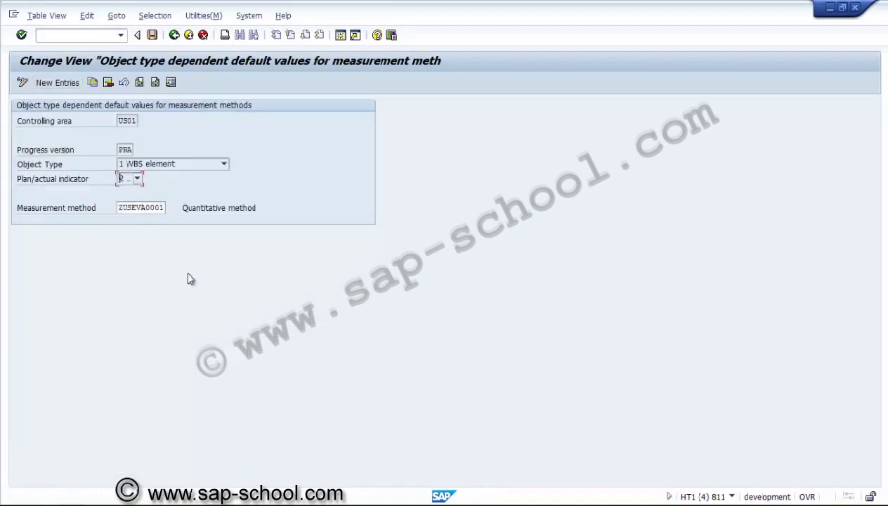
click(174, 35)
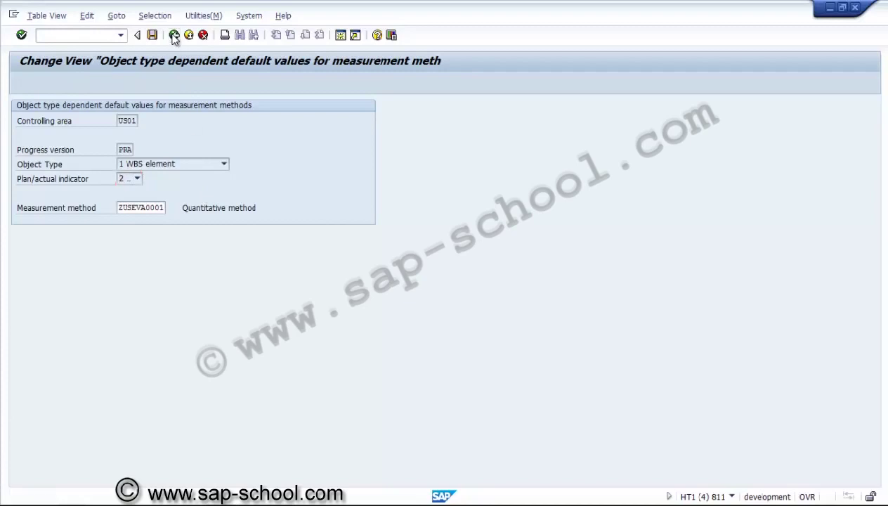
click(174, 35)
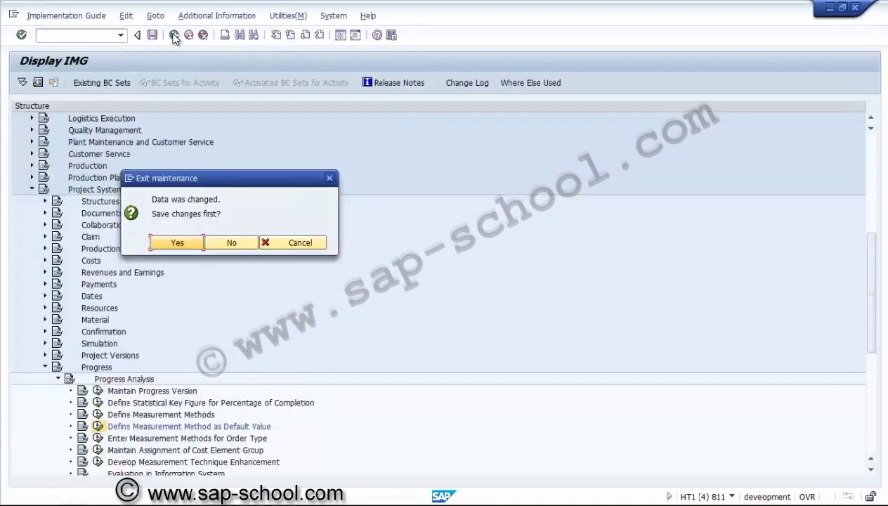
click(229, 242)
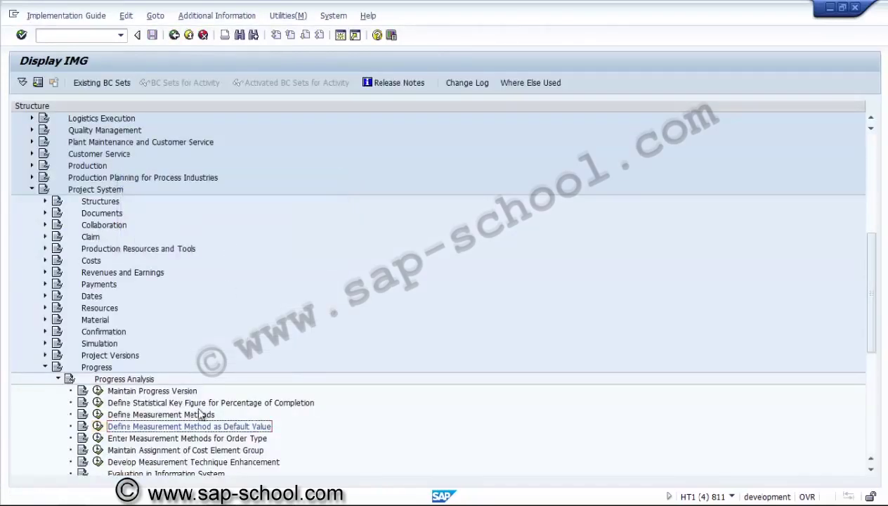
Review the Enter Measurement Methods for Order Type settings for controlling area US01 and return to the implementation guide
click(176, 439)
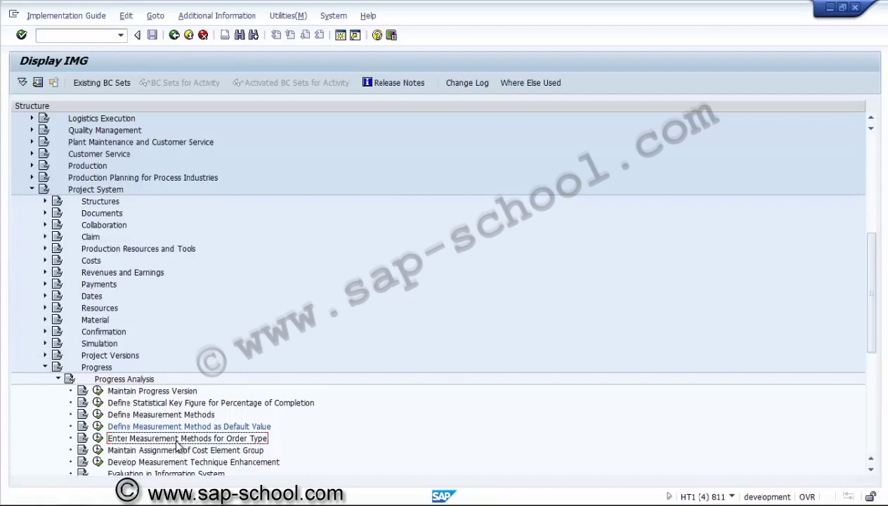
click(98, 439)
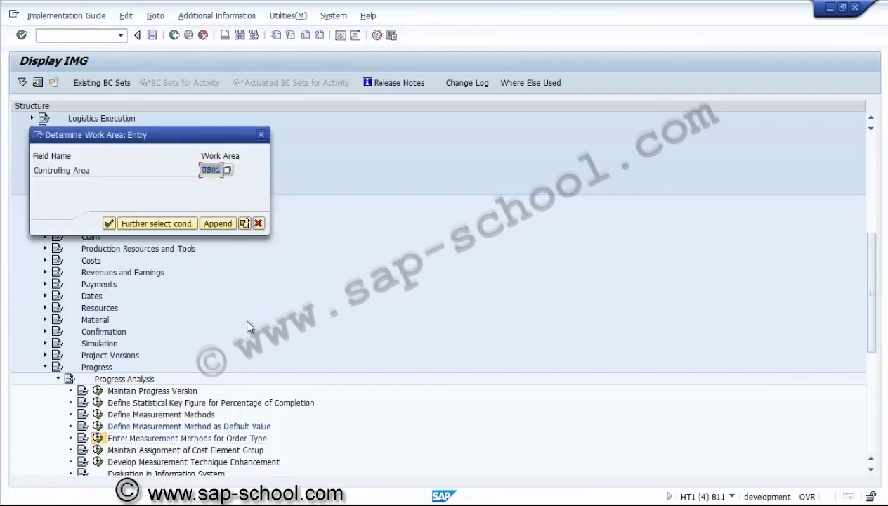
click(109, 223)
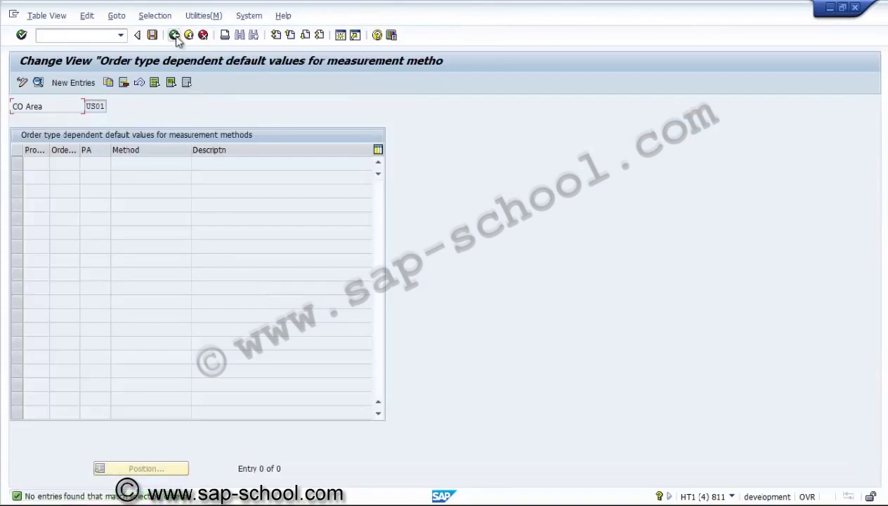
click(175, 35)
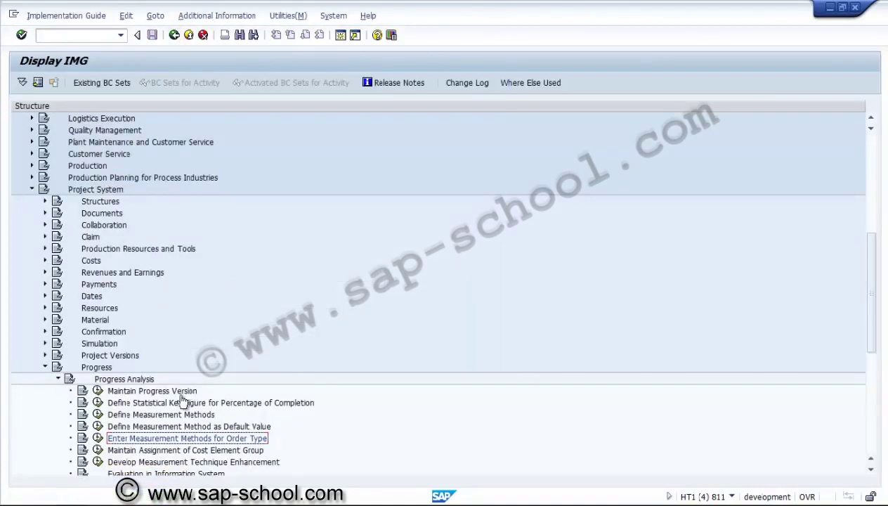
click(98, 450)
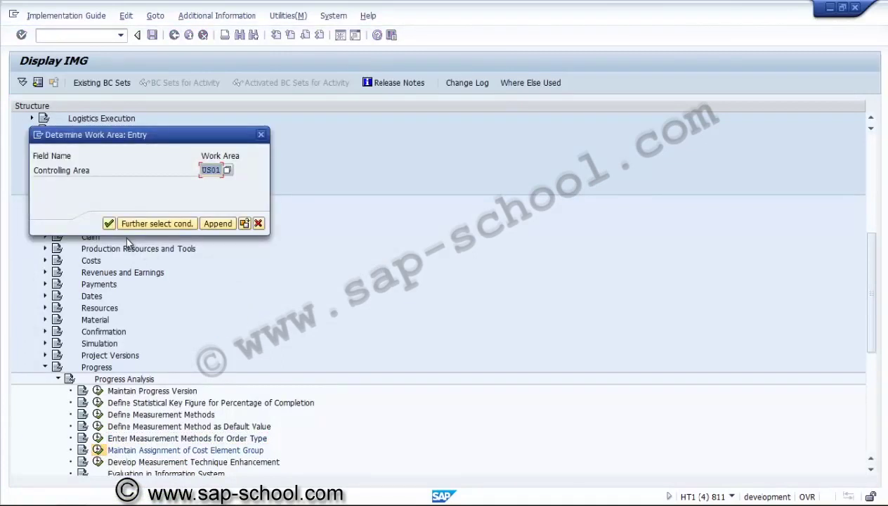
click(258, 224)
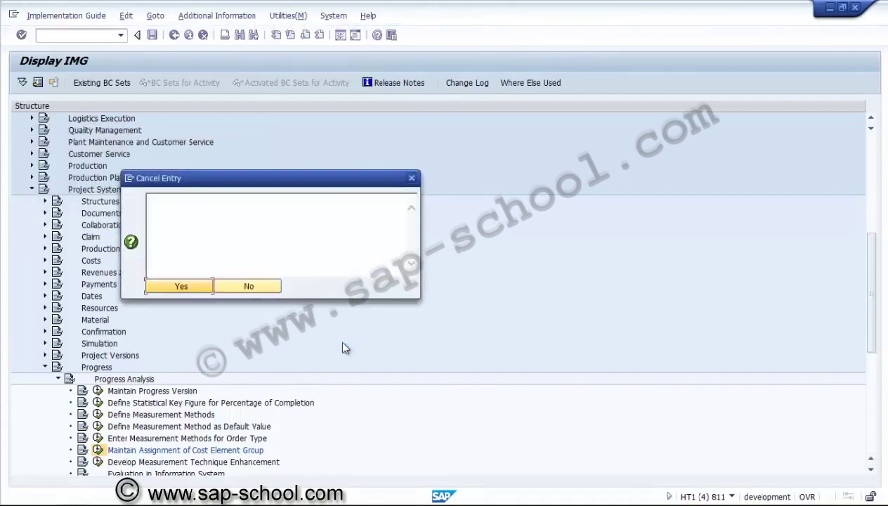
click(210, 287)
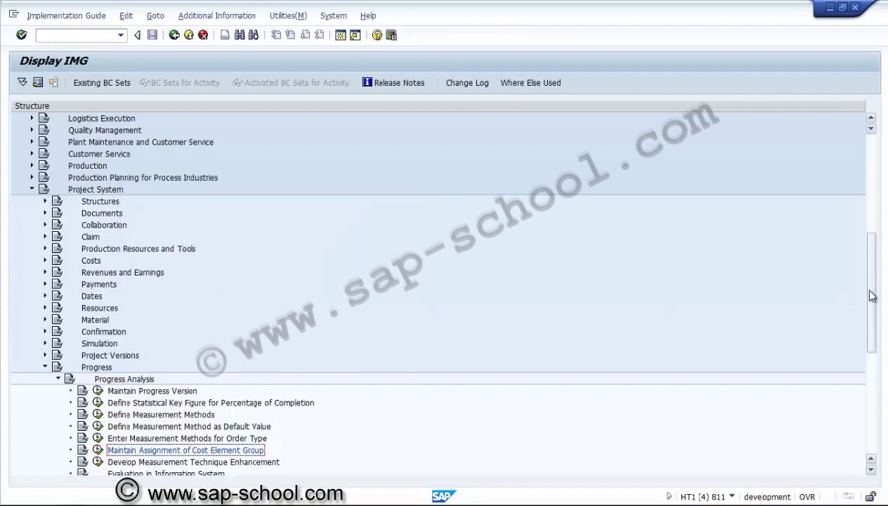
Open Maintain Value Categories from the Project System Costs customizing for controlling area US01
mouse_move(869, 294)
mouse_down()
mouse_move(873, 318)
mouse_move(877, 306)
mouse_up()
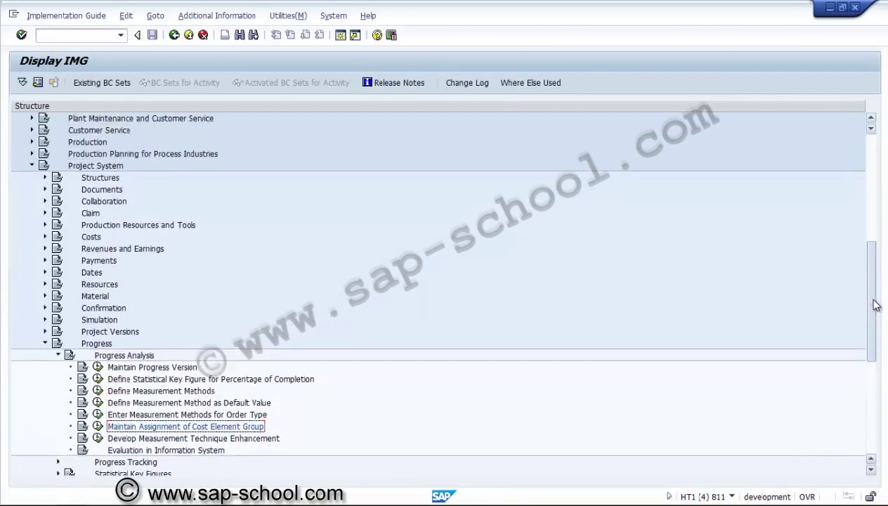
click(45, 237)
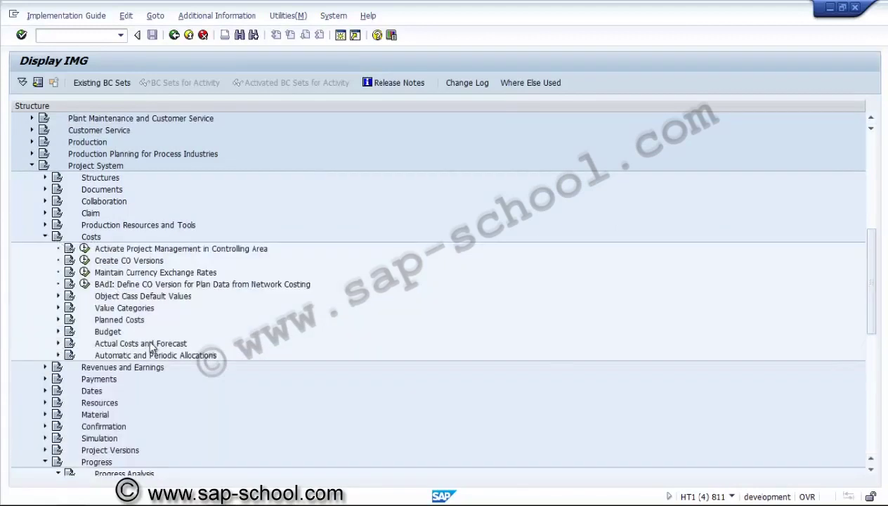
click(116, 308)
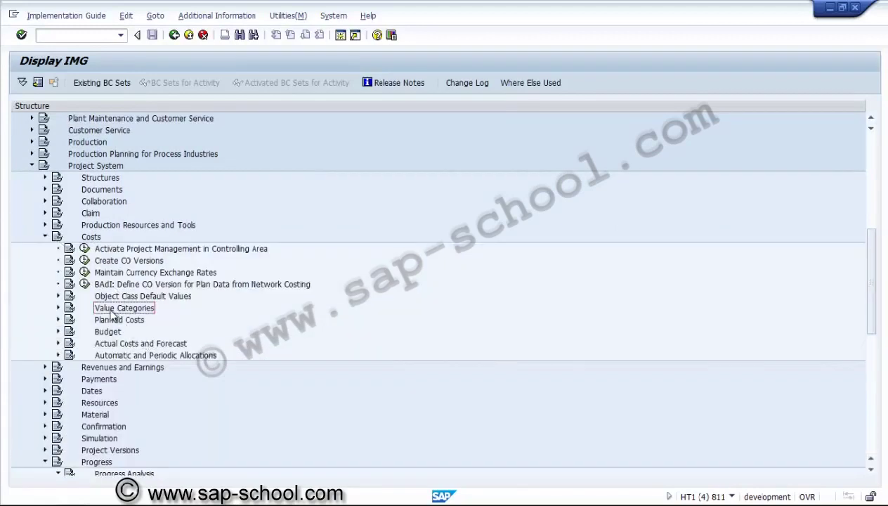
click(59, 308)
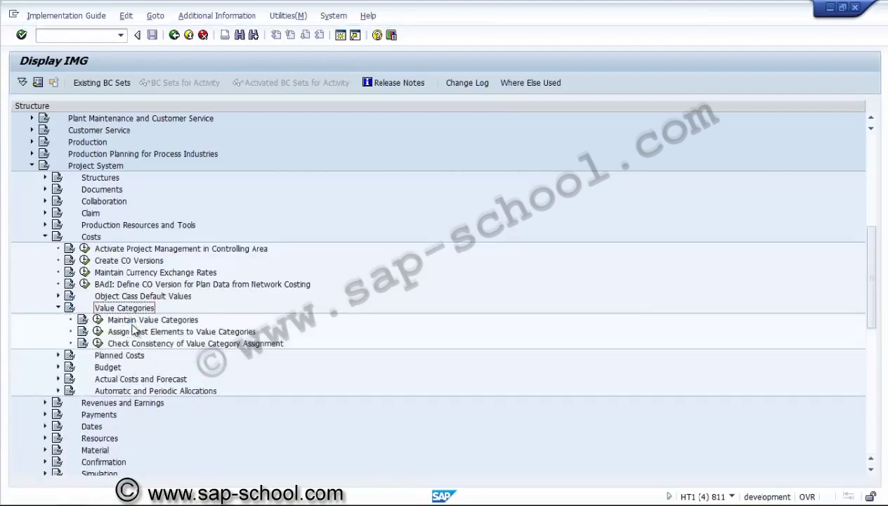
click(98, 321)
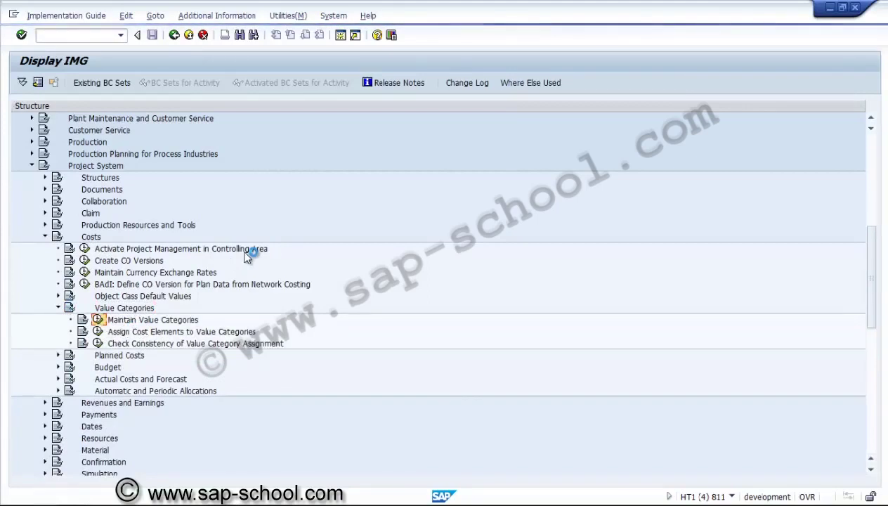
key(Return)
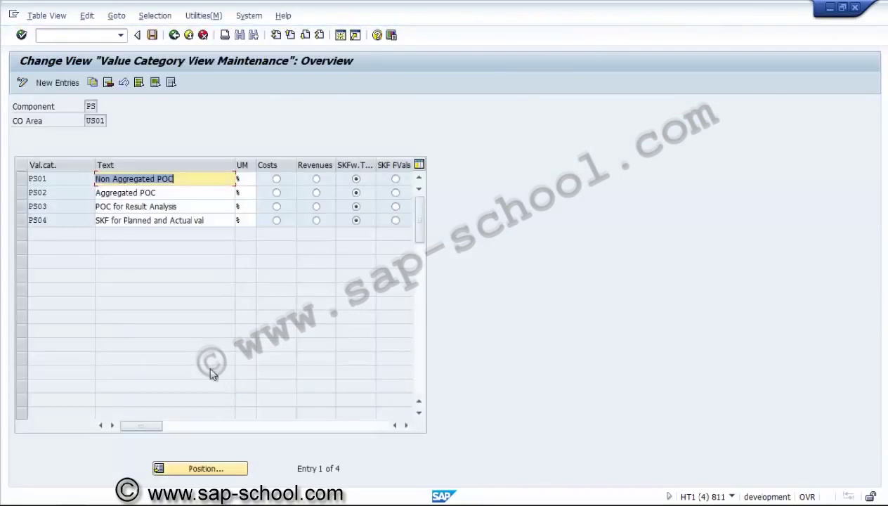
Review the value categories Non Aggregated POC and Aggregated POC and return to the implementation guide
click(207, 181)
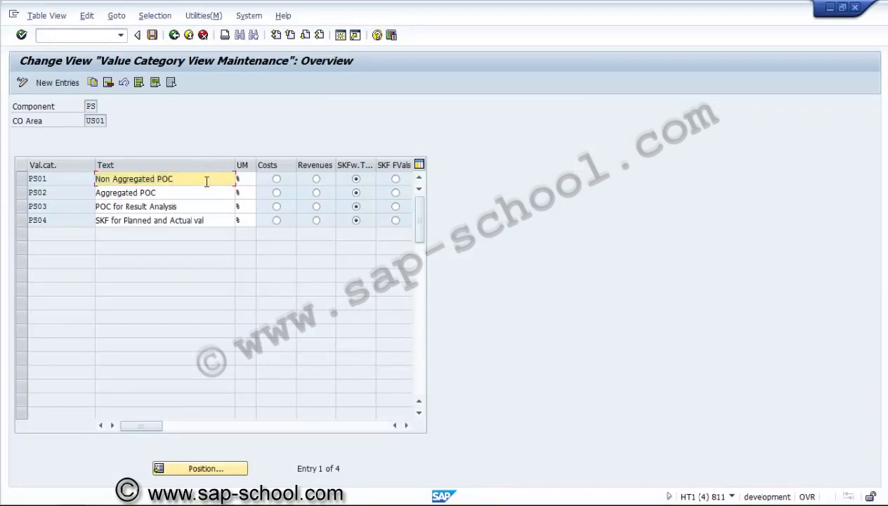
click(206, 193)
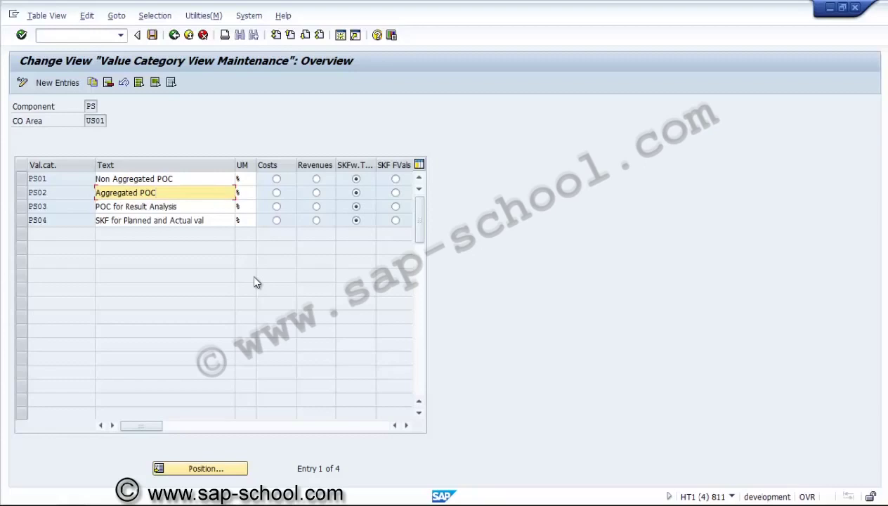
click(176, 36)
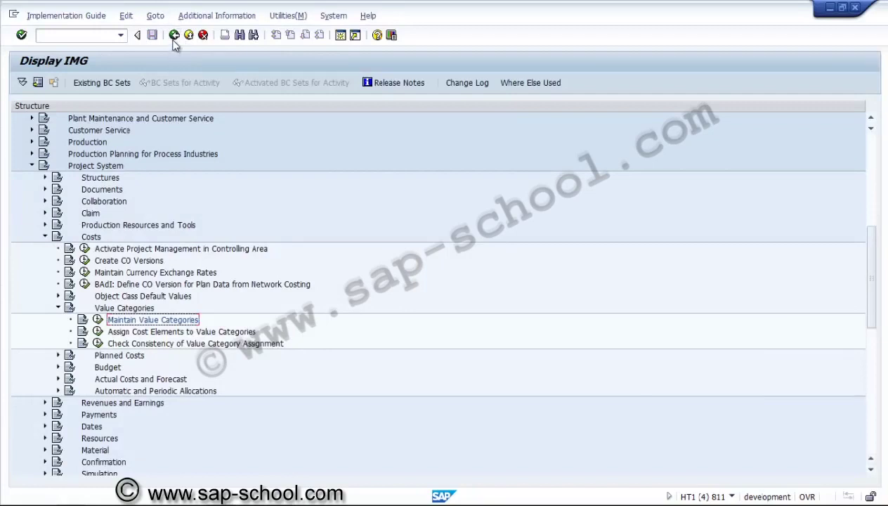
Reopen the SAP Reference IMG and expand Project System and Progress down to the Statistical Key Figures activities
click(174, 36)
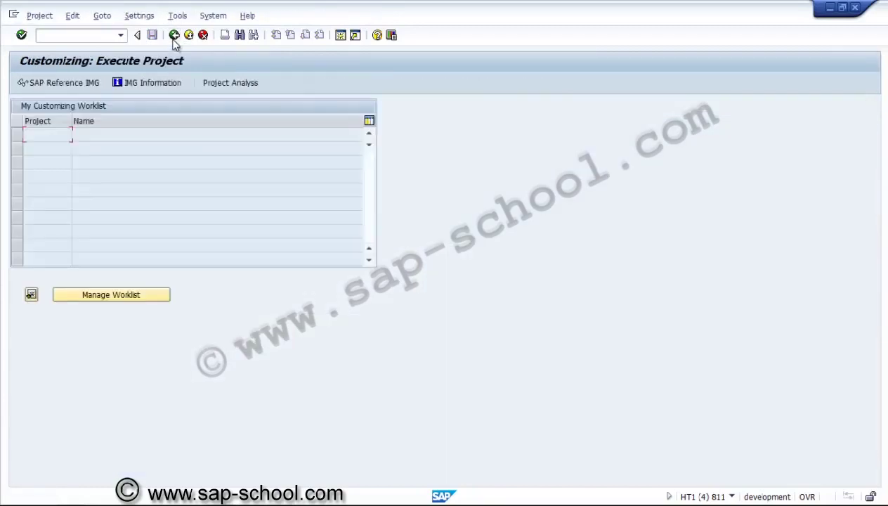
click(94, 81)
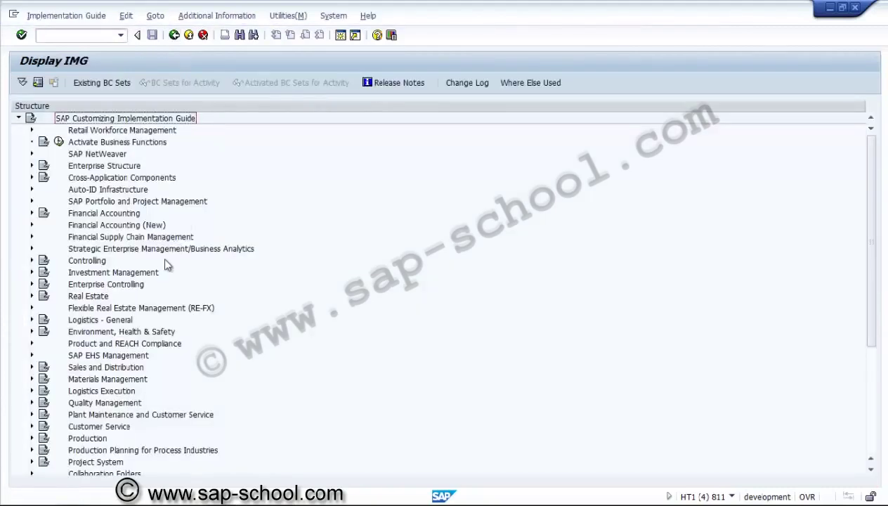
click(31, 461)
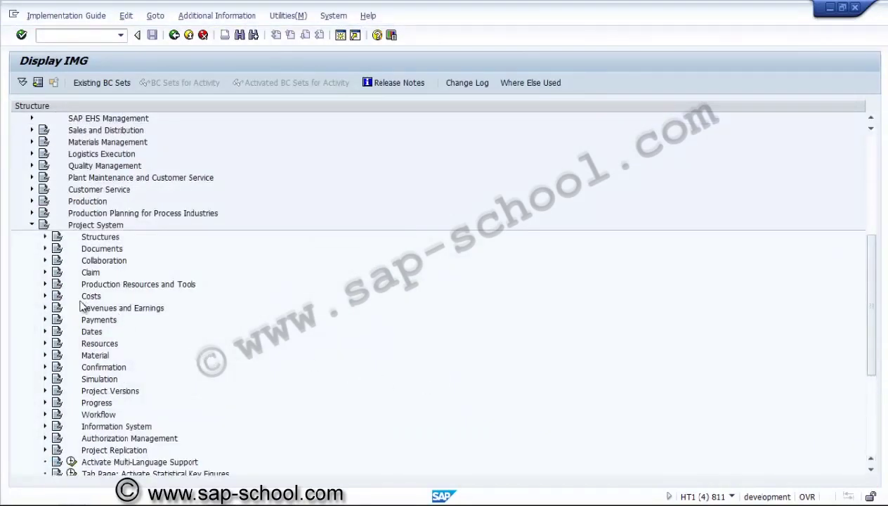
click(45, 296)
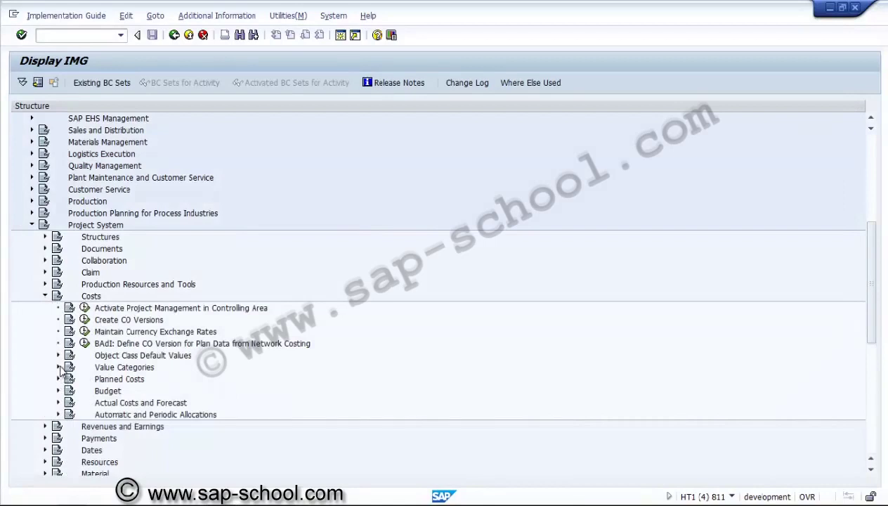
click(45, 296)
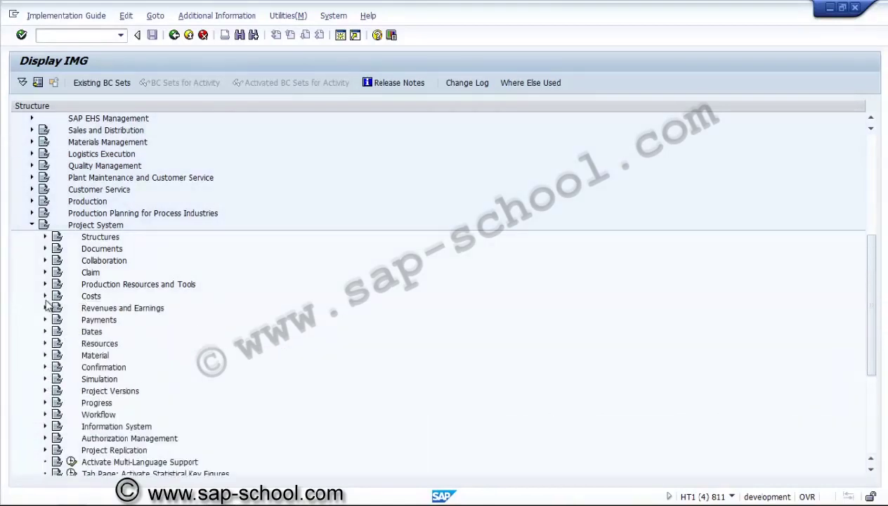
click(45, 403)
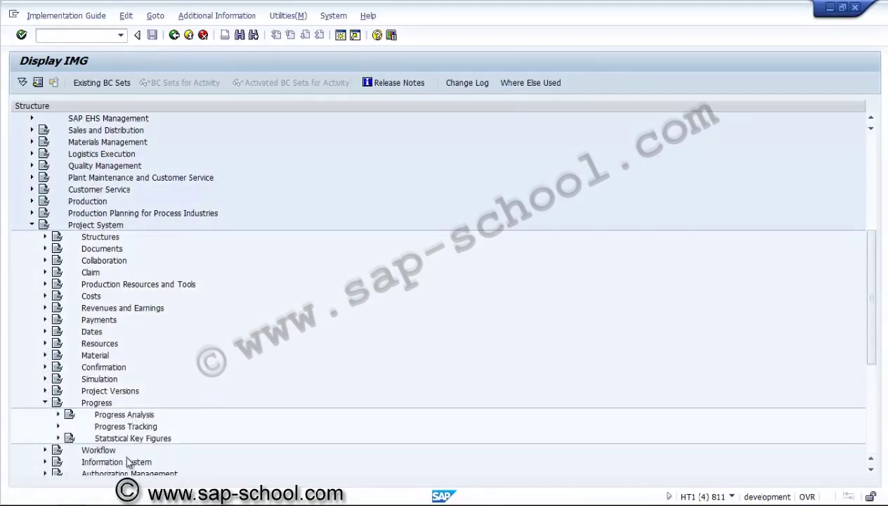
click(118, 438)
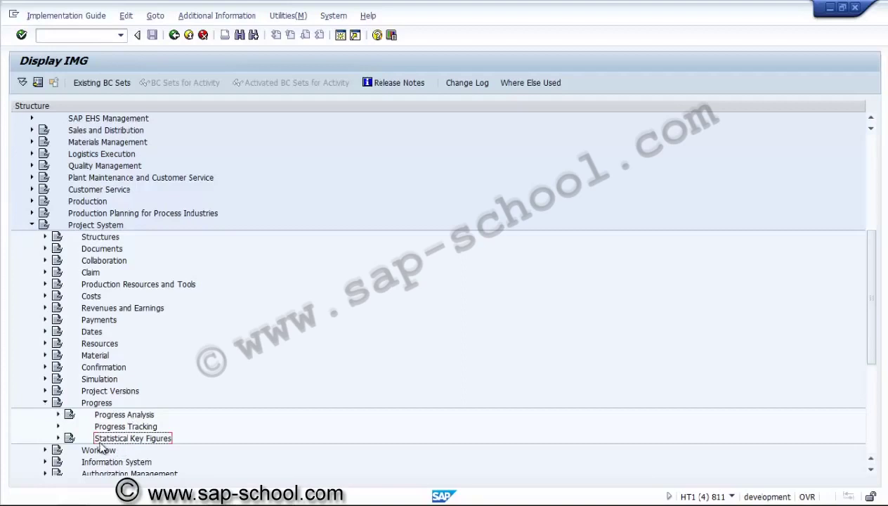
click(59, 439)
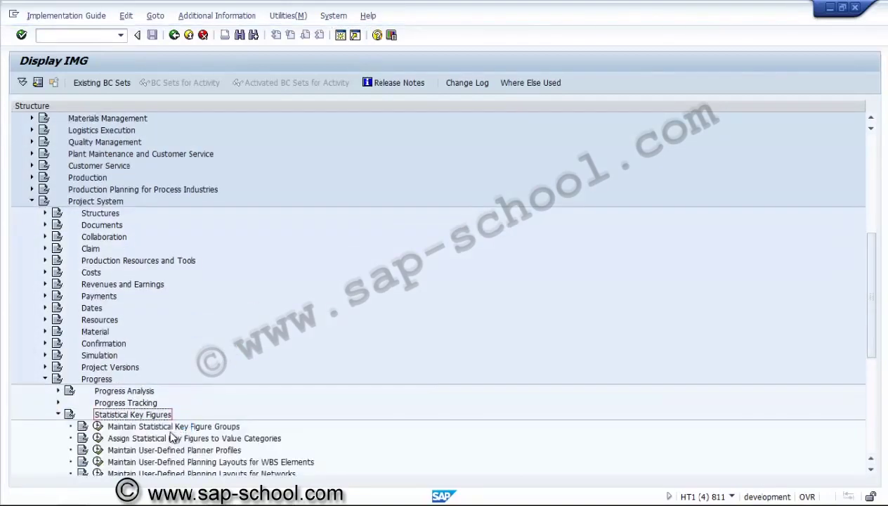
Open Assign Statistical Key Figures to Value Categories for controlling area US01
click(170, 426)
key(Down)
key(Down)
key(Down)
key(Down)
key(Down)
key(Down)
key(Down)
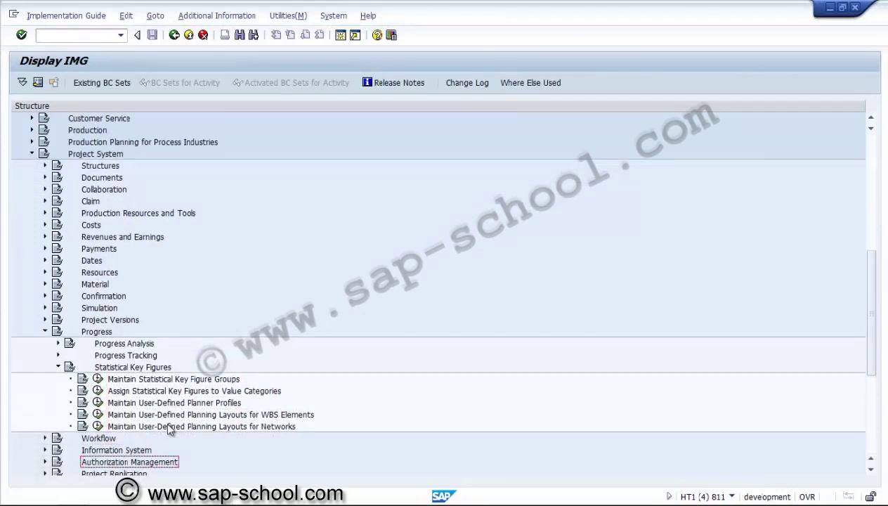
click(167, 392)
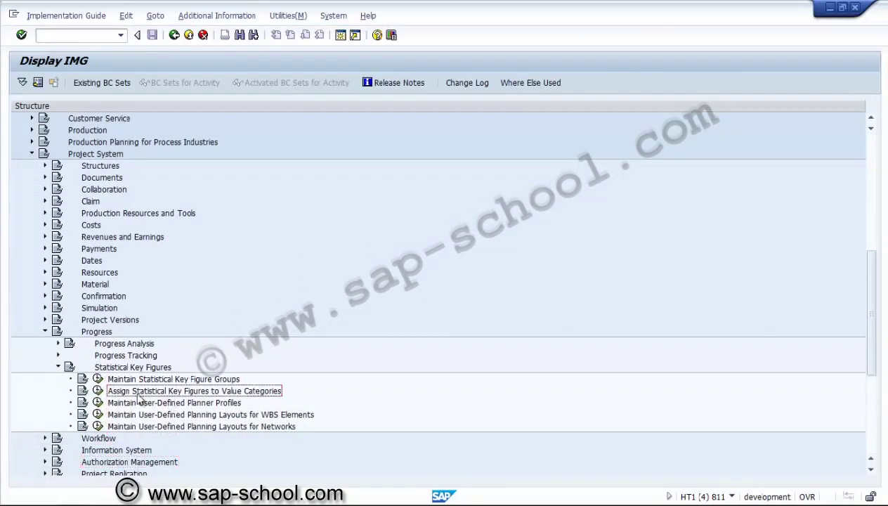
click(97, 390)
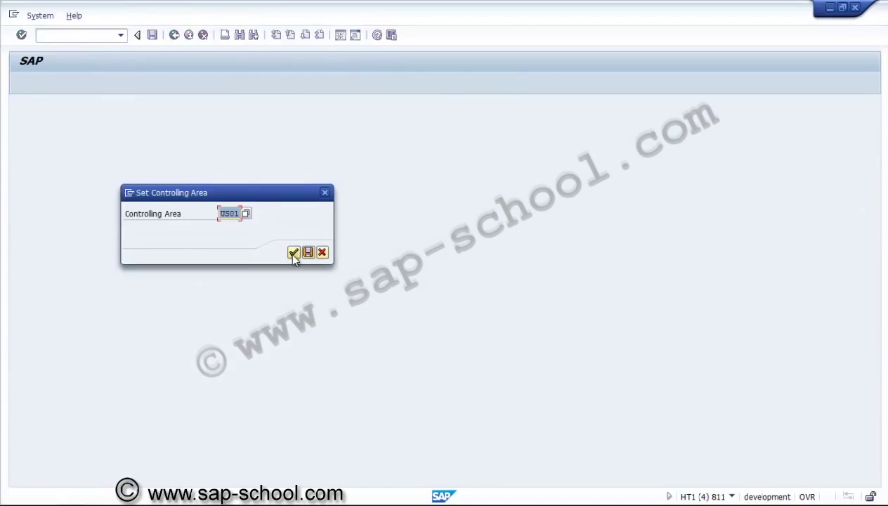
click(294, 251)
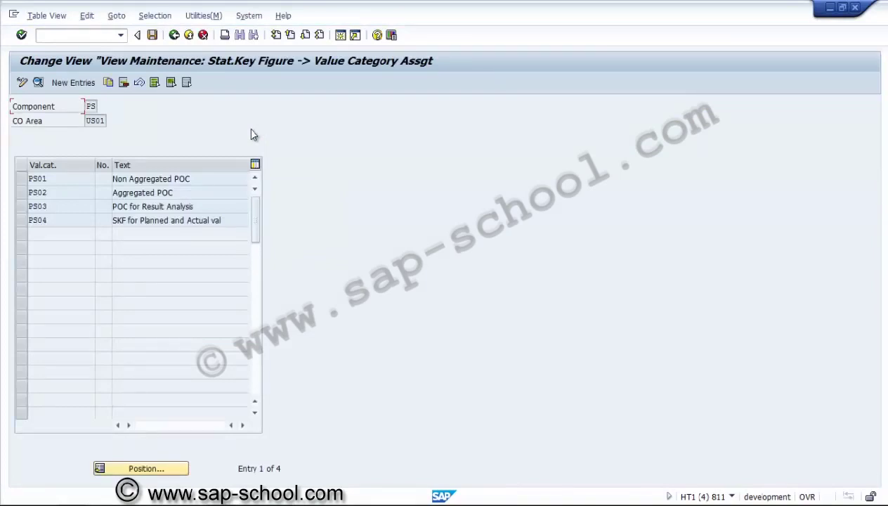
Review the statistical key figure assigned to value category PS01 and leave the assignment view without changes
click(21, 179)
click(38, 82)
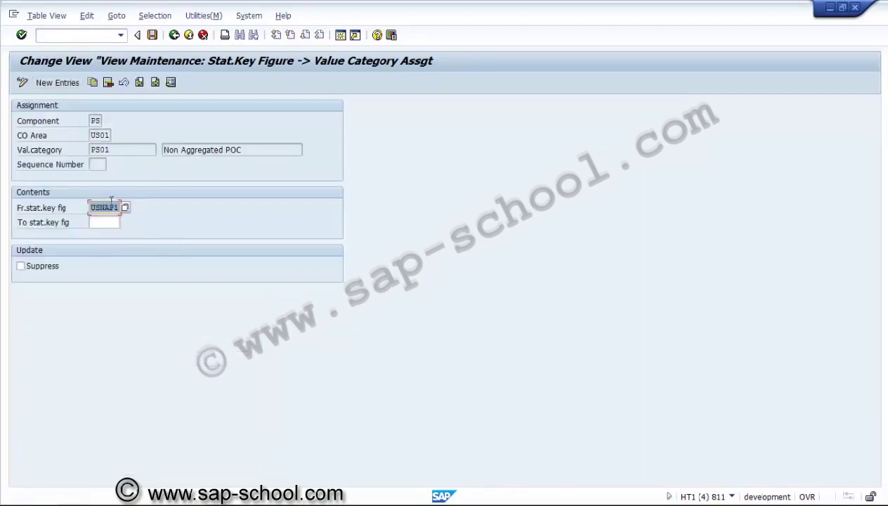
key(Left)
key(Left)
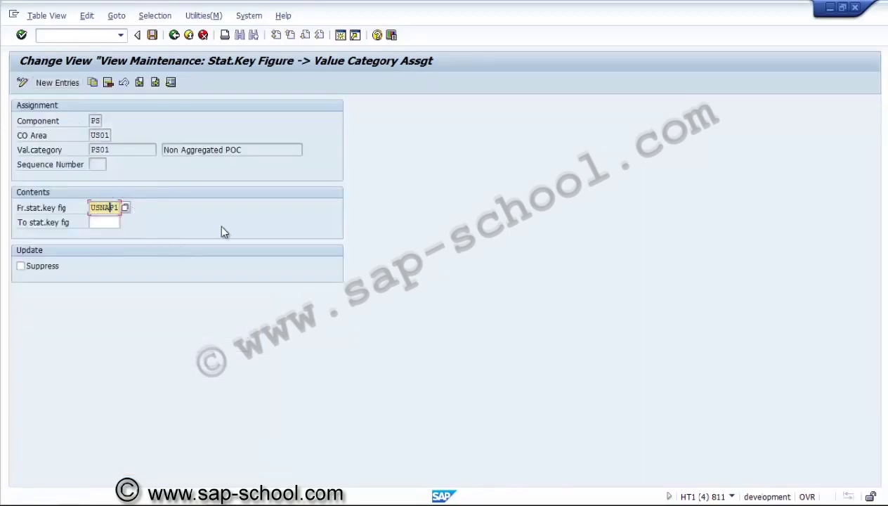
click(177, 35)
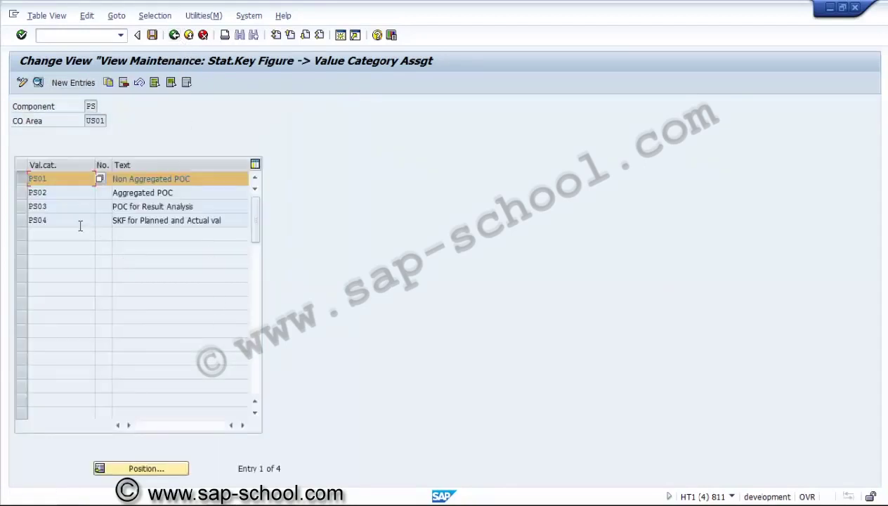
click(22, 180)
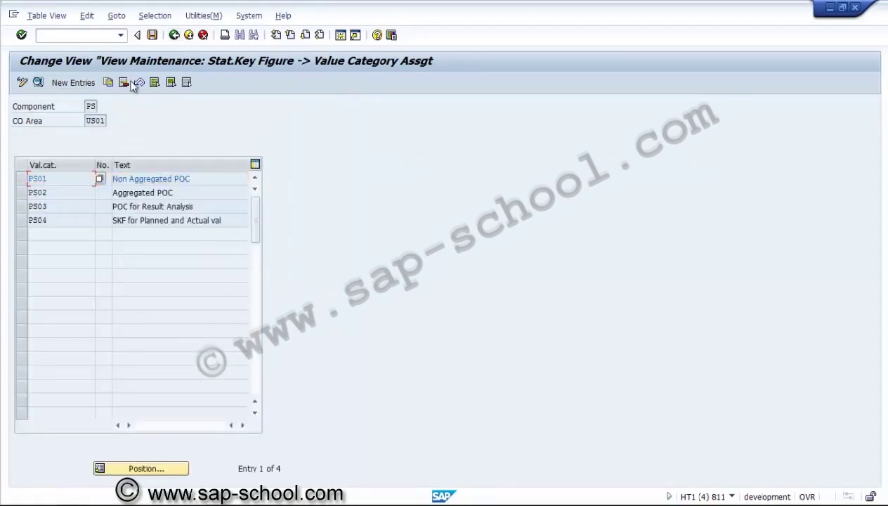
click(175, 35)
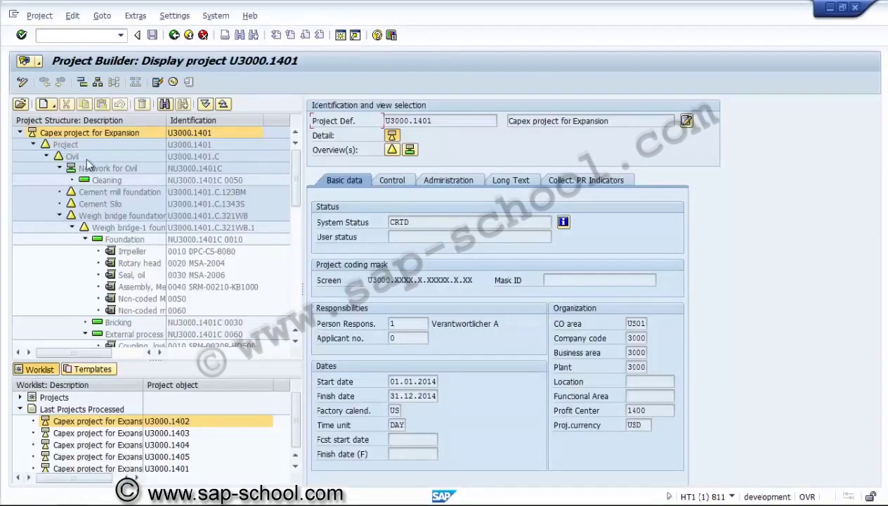
Switch project U3000.1401 to change mode, collapse its structure and select the top-level WBS element Project
click(30, 83)
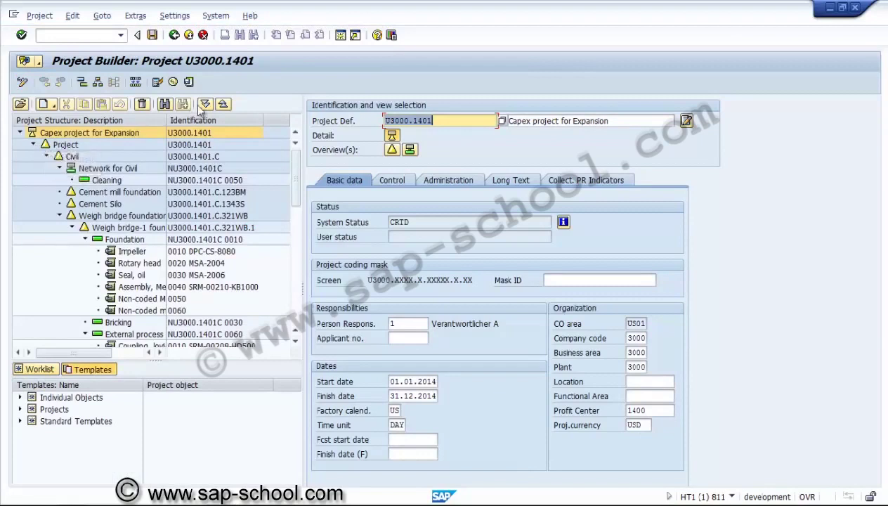
click(223, 104)
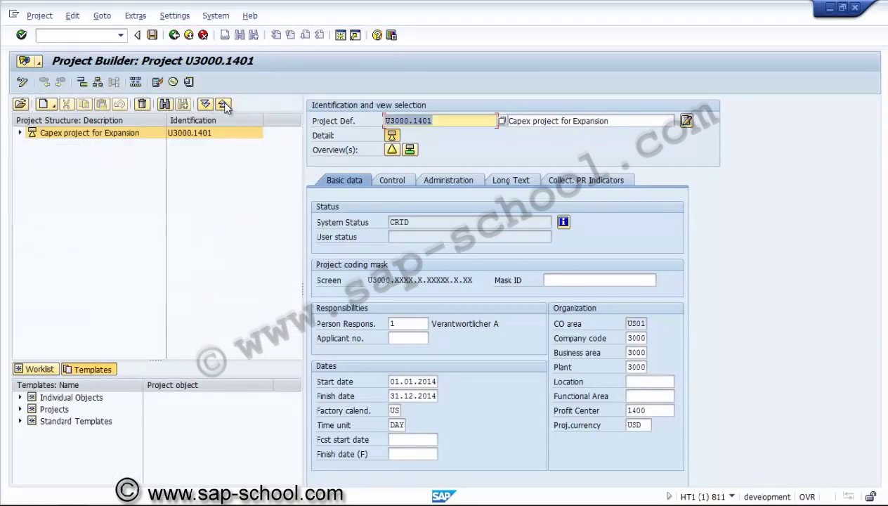
click(21, 132)
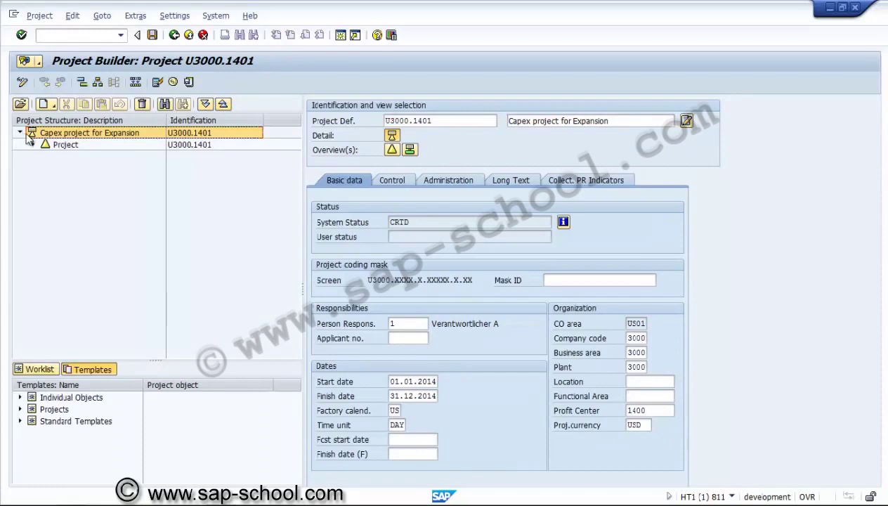
click(68, 145)
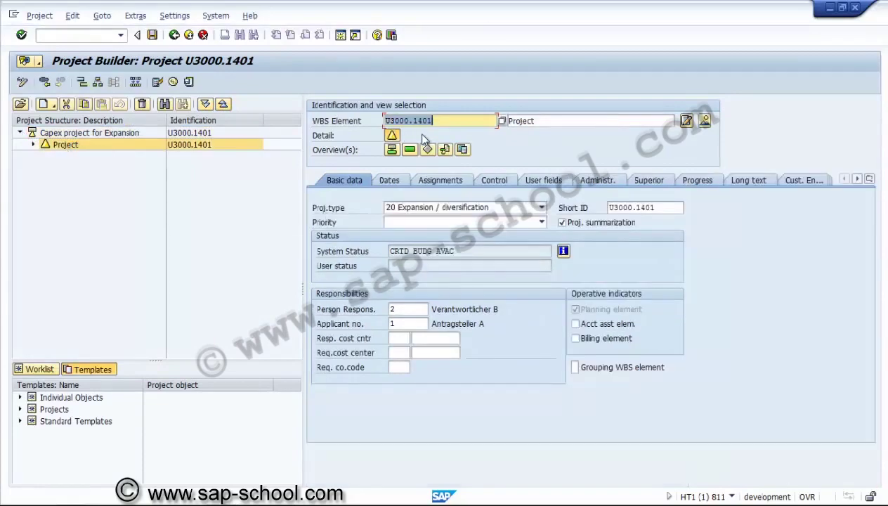
Enter internal processing activities 0010 Basic Engineering and 0020 Detailed Engineering for the WBS element Project
click(410, 150)
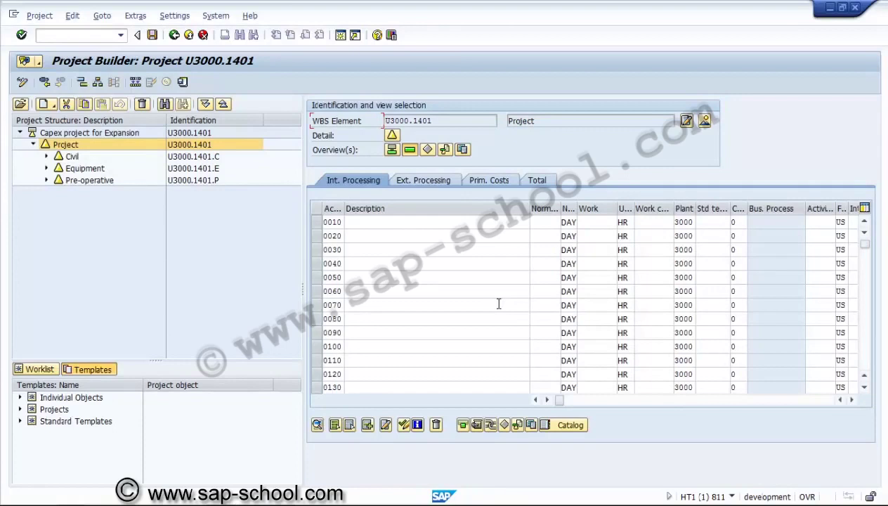
click(465, 223)
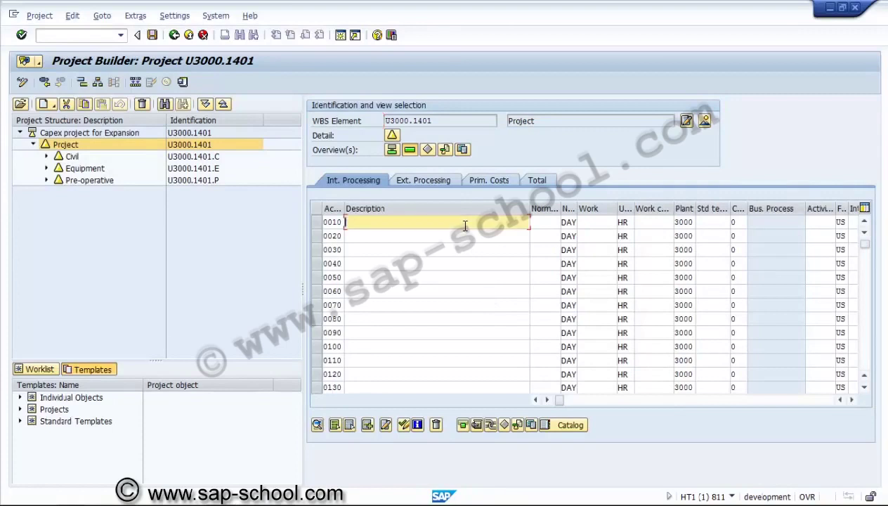
text(Bals)
text(c Enginee)
text(ring)
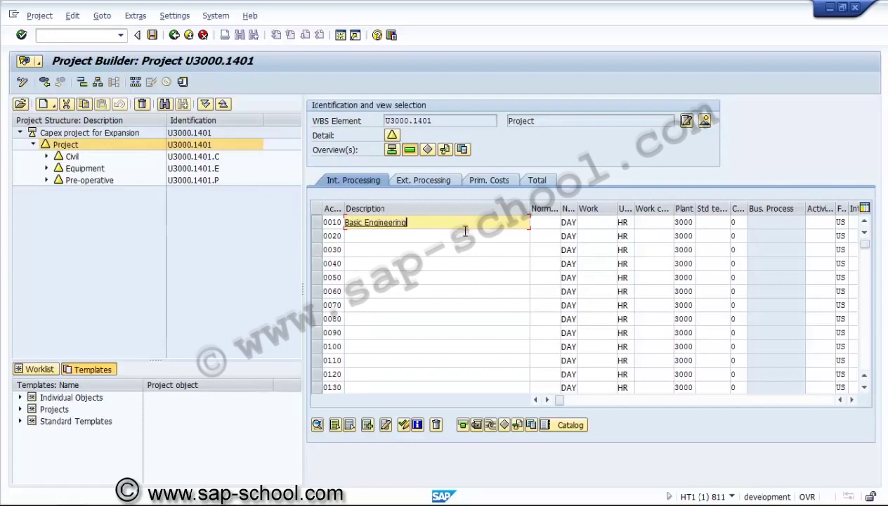
click(454, 240)
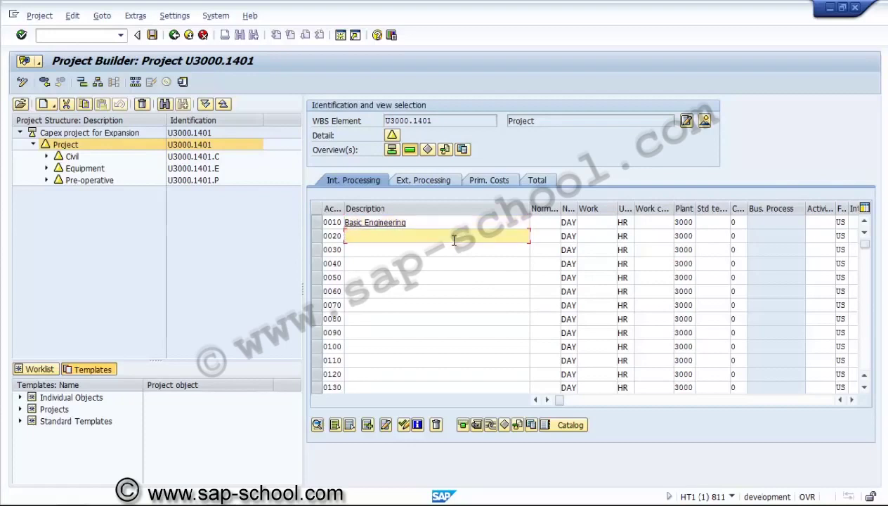
text(Detailed Engineering)
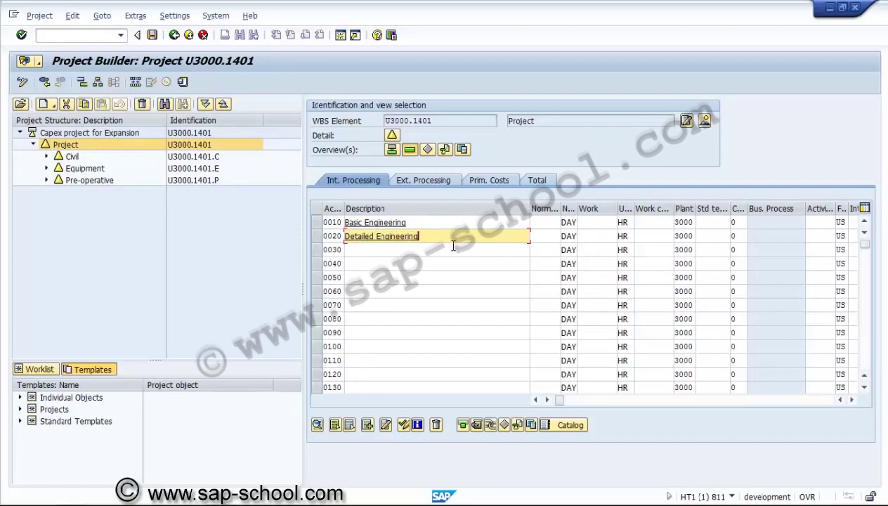
Try to add activities 0030 Procurement, 0040 Execution, 0050 No Load trail and 0060 Commissioning to the WBS element Project
click(452, 249)
text(Pro)
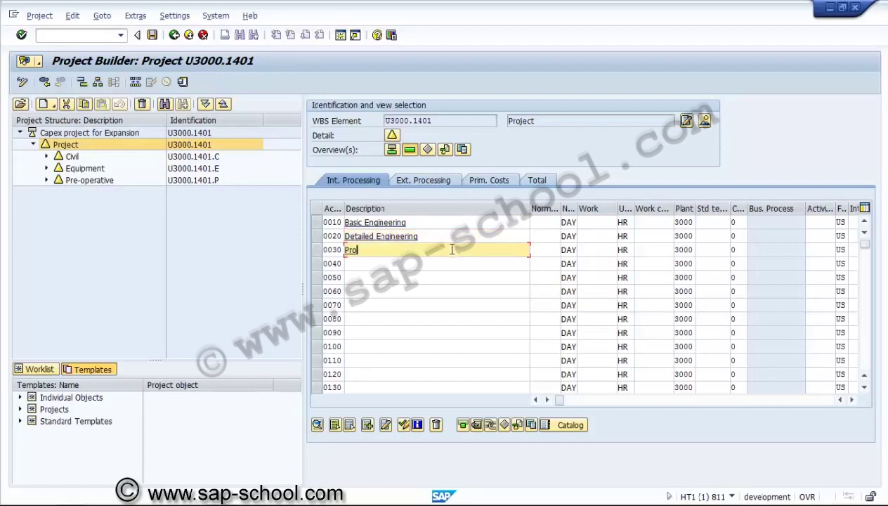
text(curement)
click(442, 263)
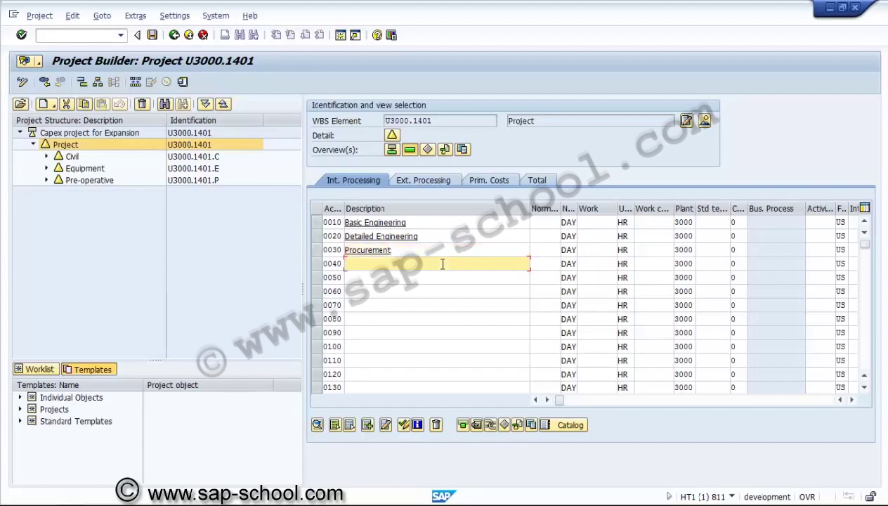
text(Execution)
click(431, 278)
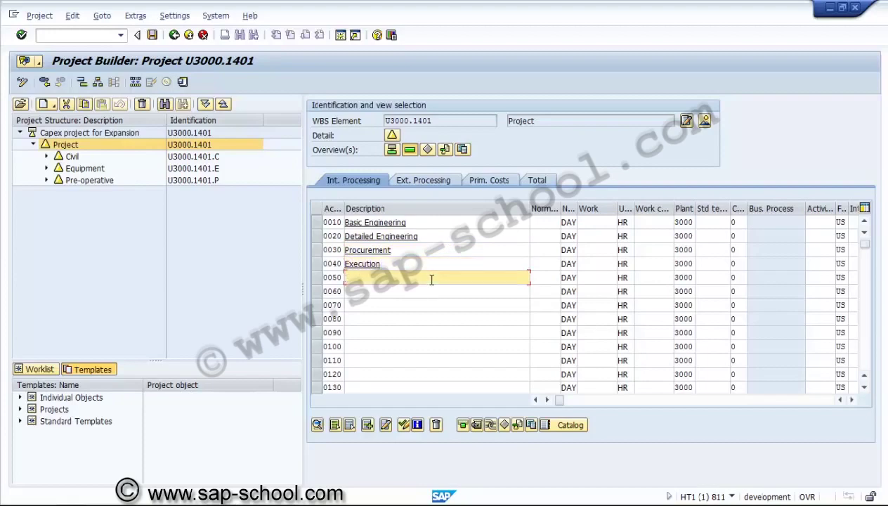
text(No Load trail)
click(424, 292)
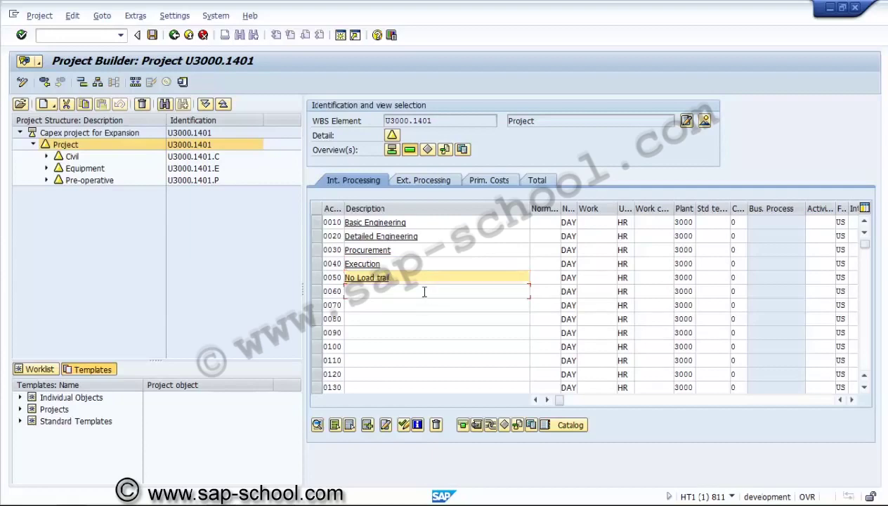
text(Commiss)
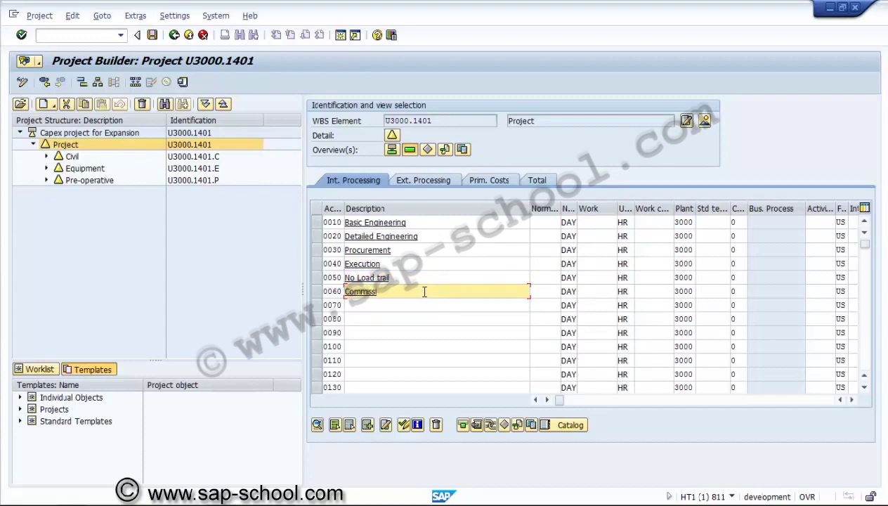
text(ioning)
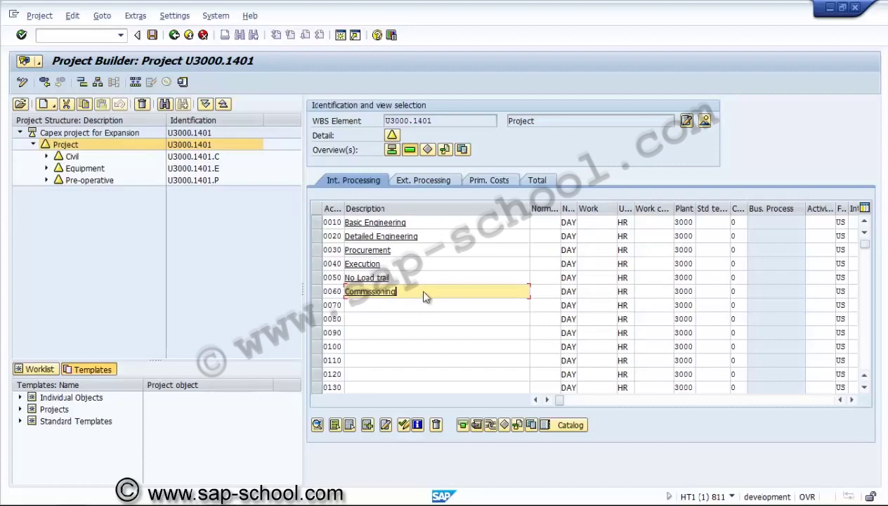
key(Return)
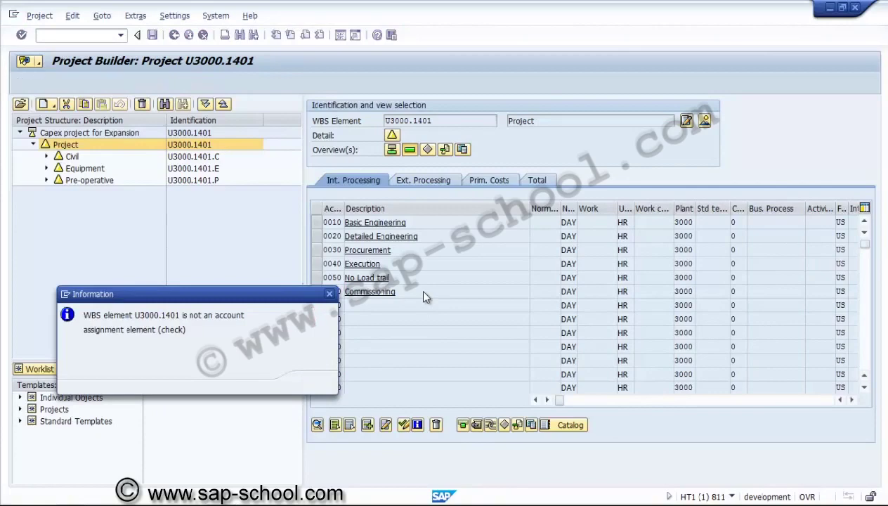
key(Return)
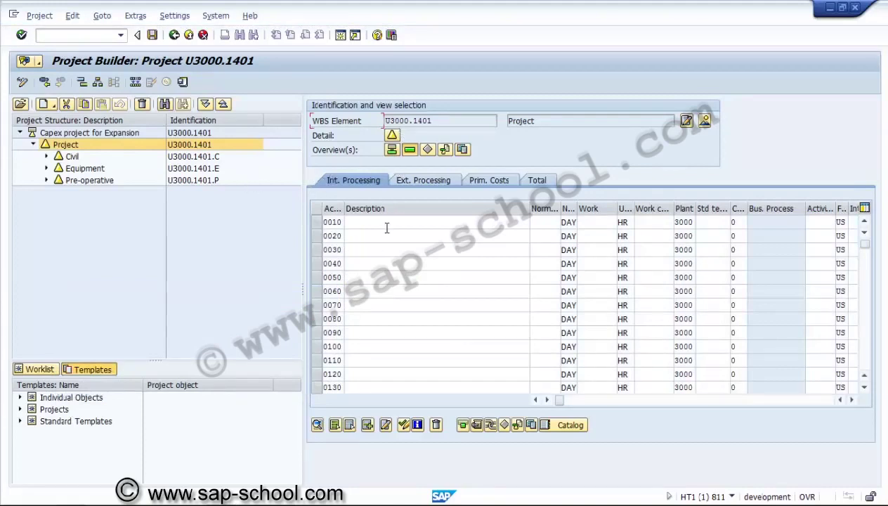
Mark the top-level WBS element Project as an account assignment element and return to its activity overview
click(392, 135)
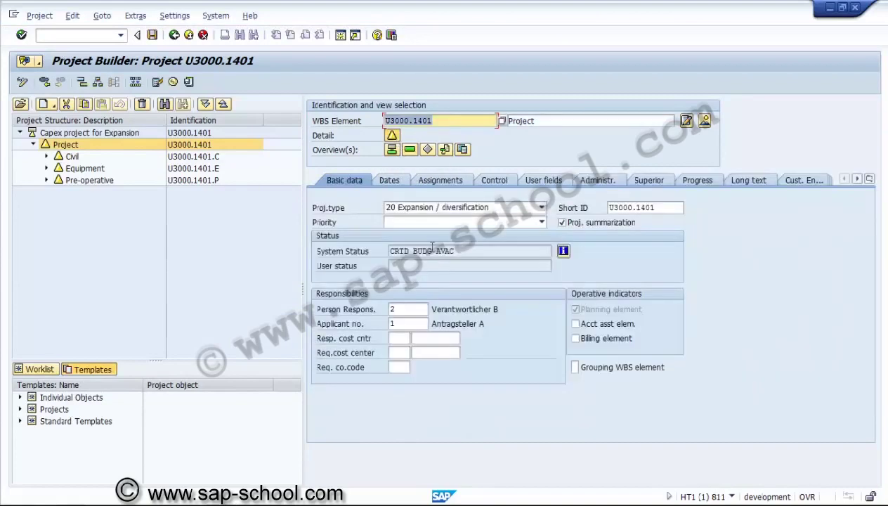
click(575, 323)
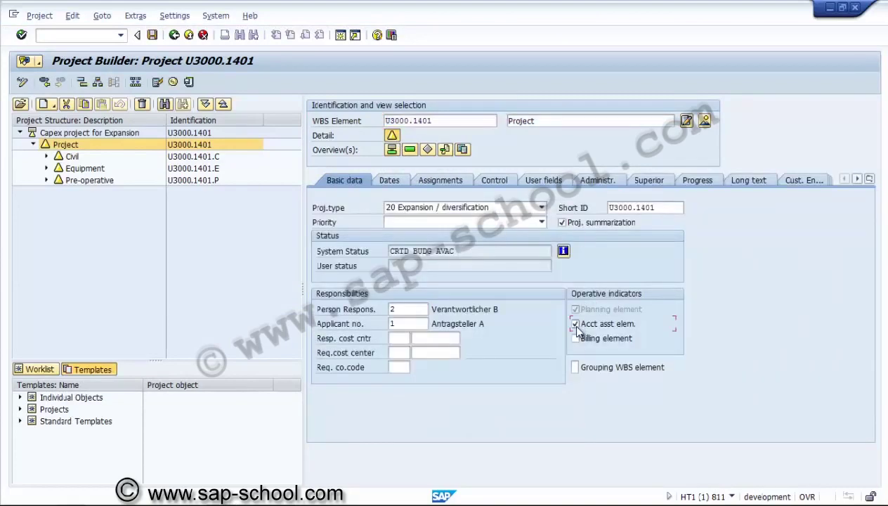
click(410, 150)
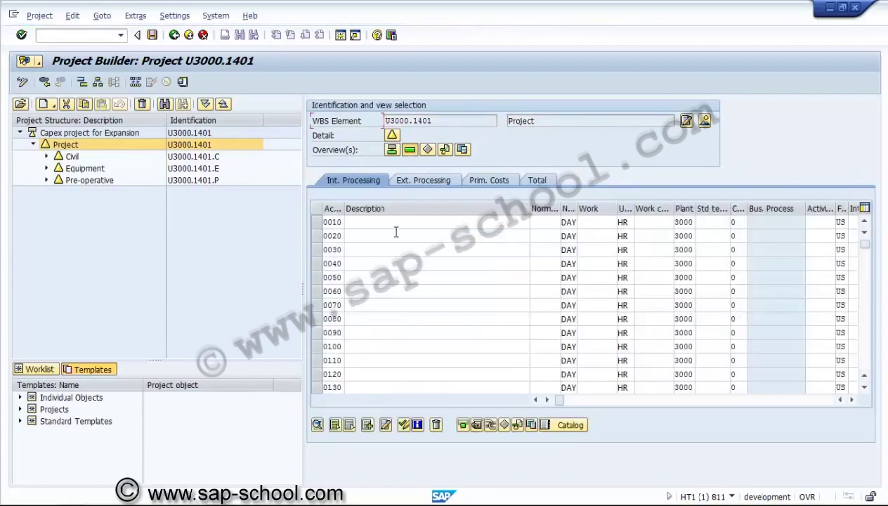
Enter internal processing activities 0010 Basic Engineering, 0020 Detailed Engineering and 0030 Procurement for the WBS element Project
click(395, 226)
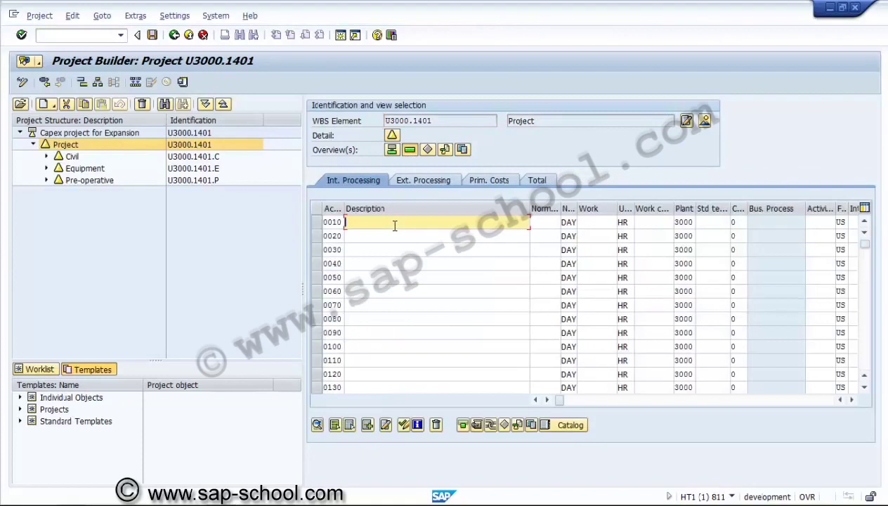
text(Basic Engineering)
key(Down)
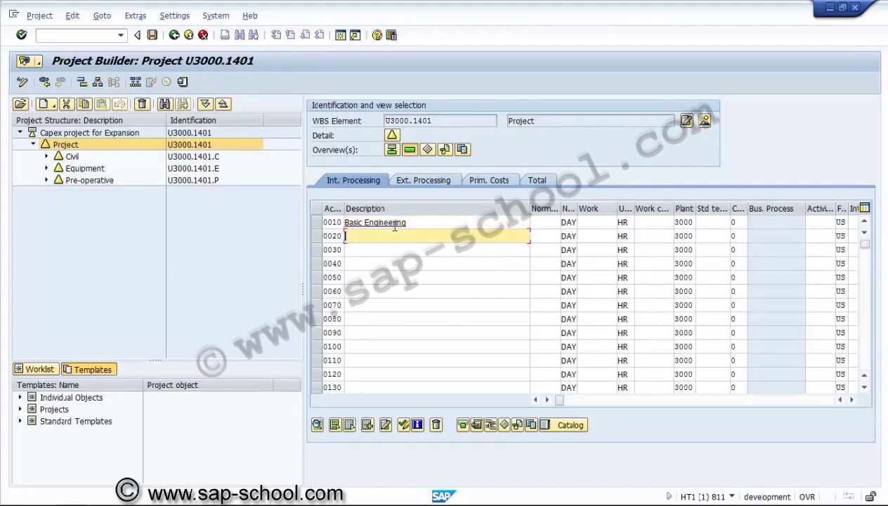
text(Detailed Engineering)
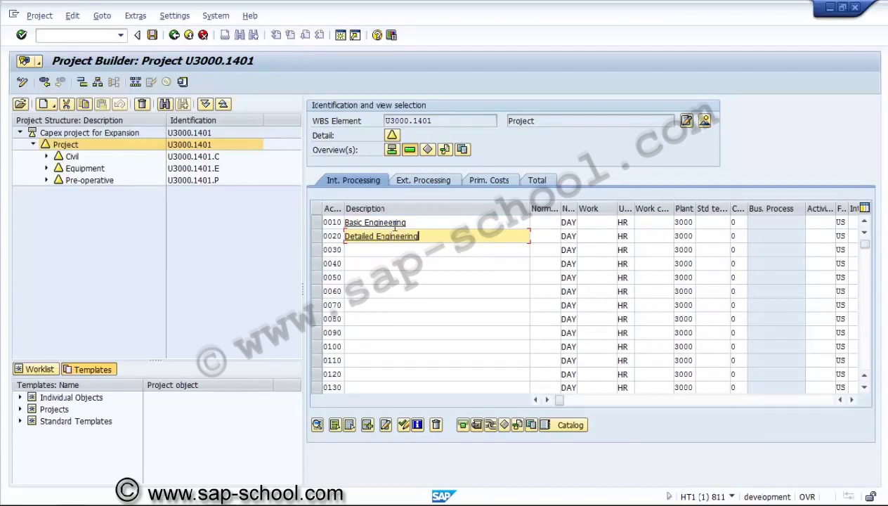
key(Down)
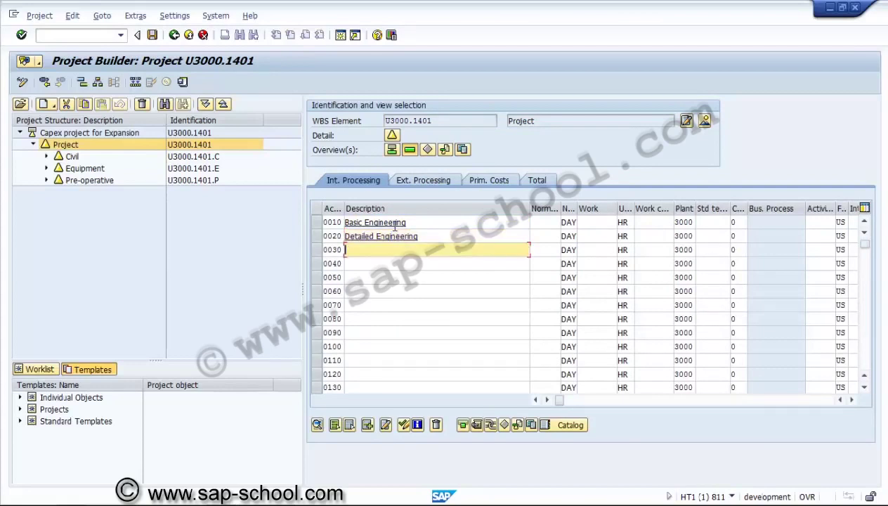
text(Procurement)
key(Down)
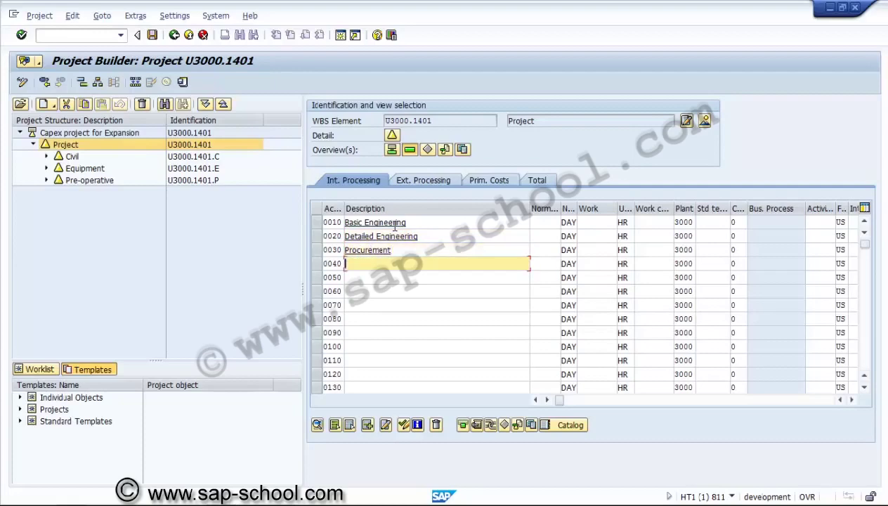
Add internal processing activities 0040 Execution, 0050 No load trial and 0060 Commissioning, and submit the activity list
text(Execution)
key(Down)
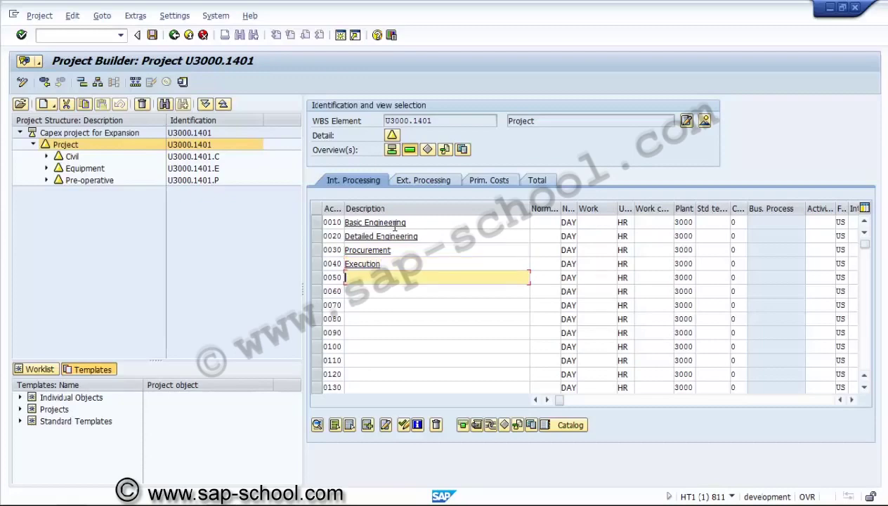
text(No)
text(load trail)
key(Down)
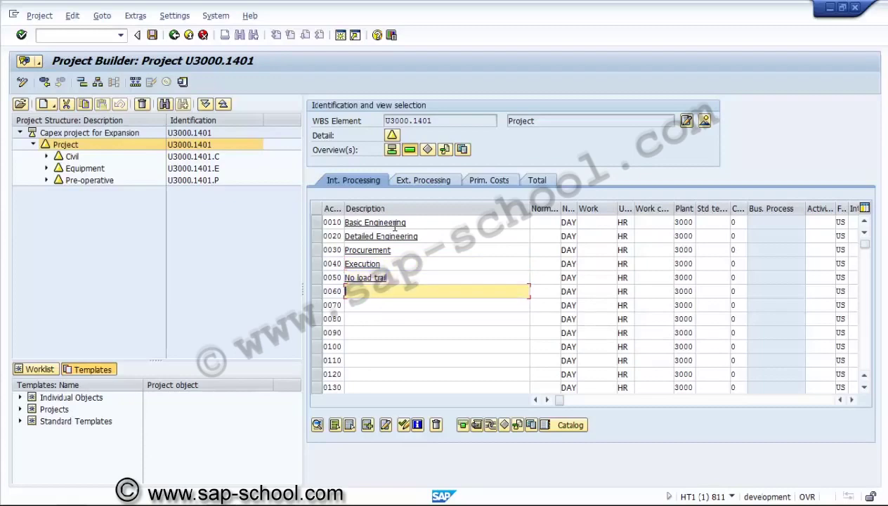
click(429, 276)
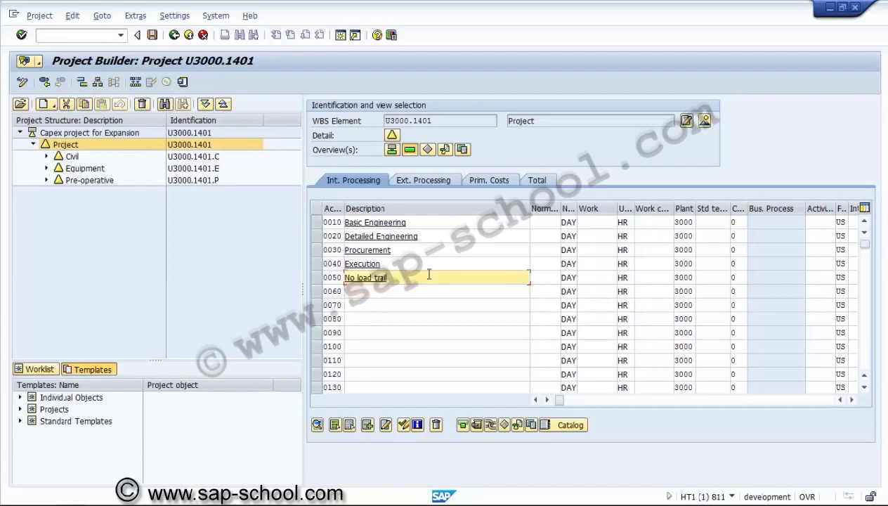
key(BackSpace)
text(ial)
click(418, 293)
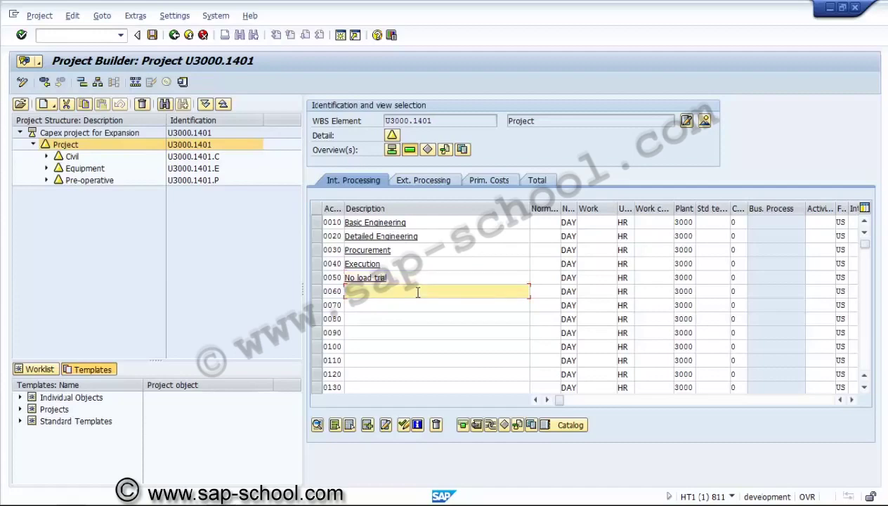
text(Commissioning)
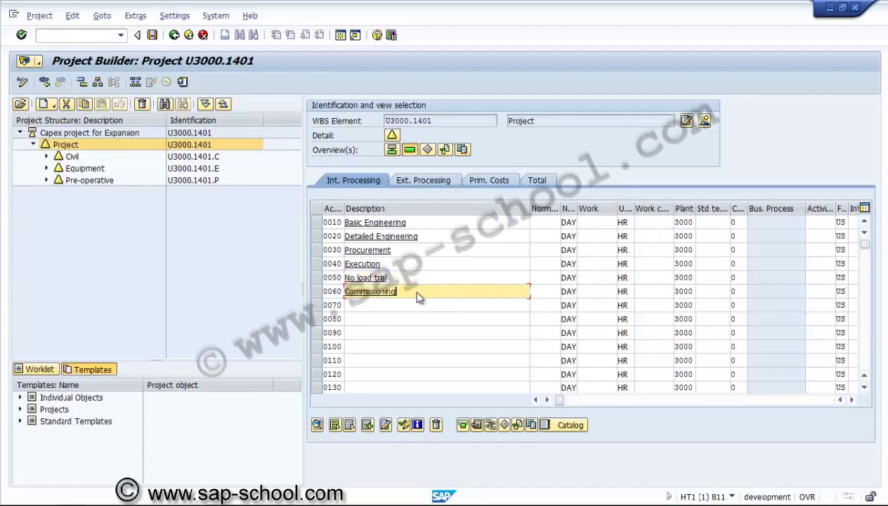
key(Return)
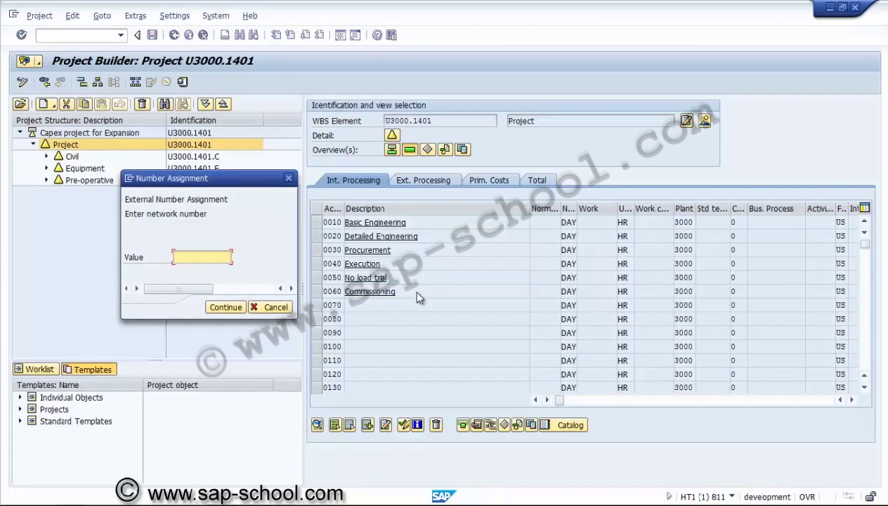
Try to assign N3000.1401 as the external network number
text(N3000.1401)
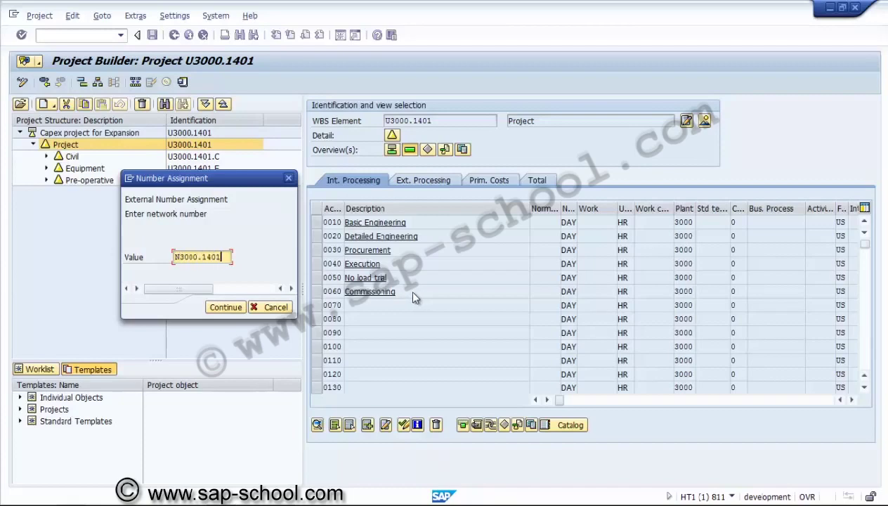
click(221, 310)
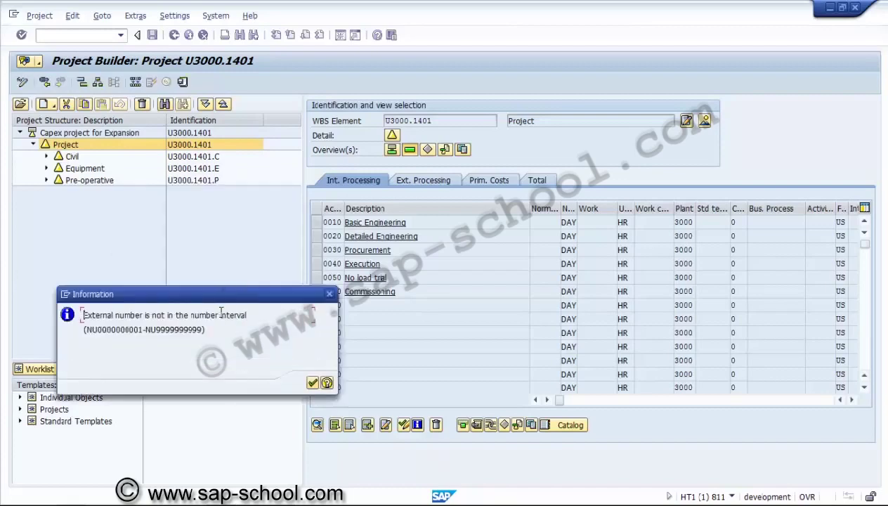
click(313, 385)
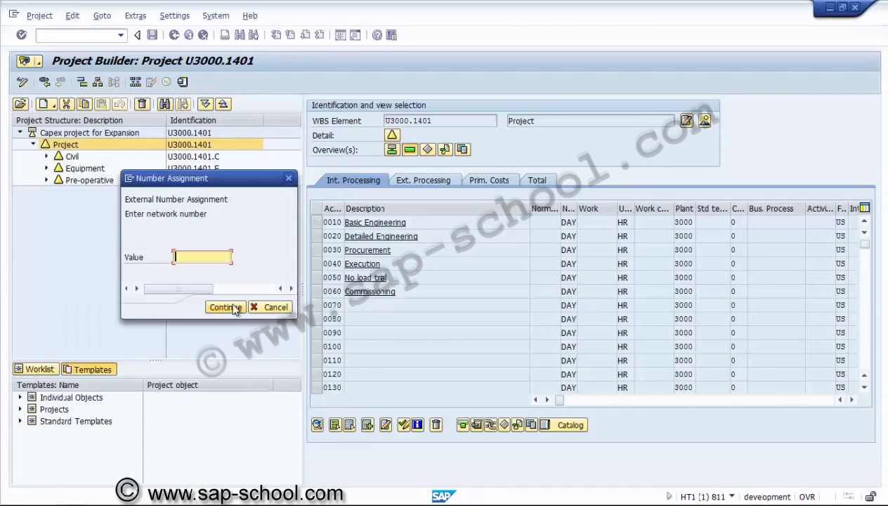
Assign network number NU3000.1401 and accept the default detail data for activities 0010 through 0060
text(NU3000.1401)
click(236, 310)
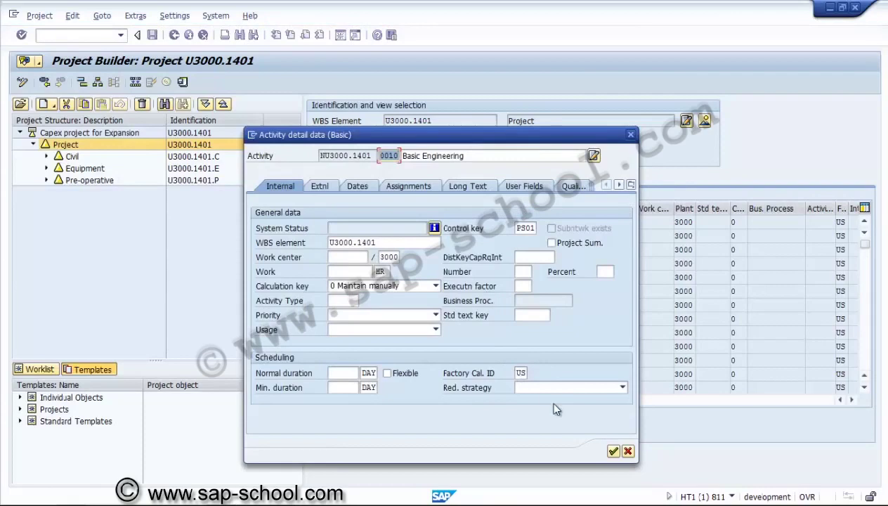
click(613, 451)
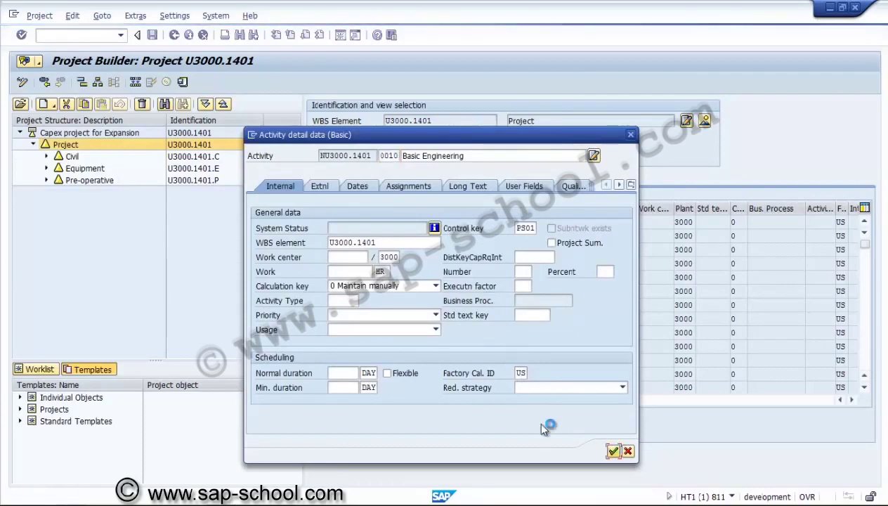
click(611, 450)
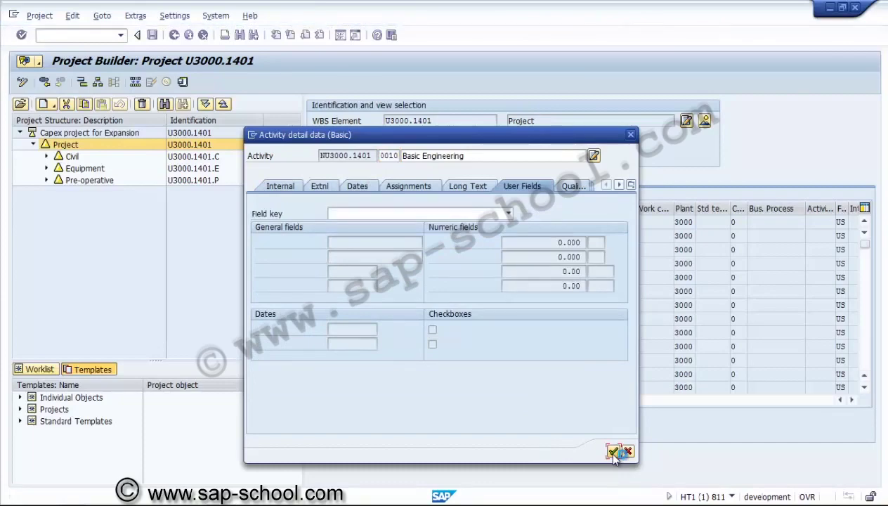
click(612, 452)
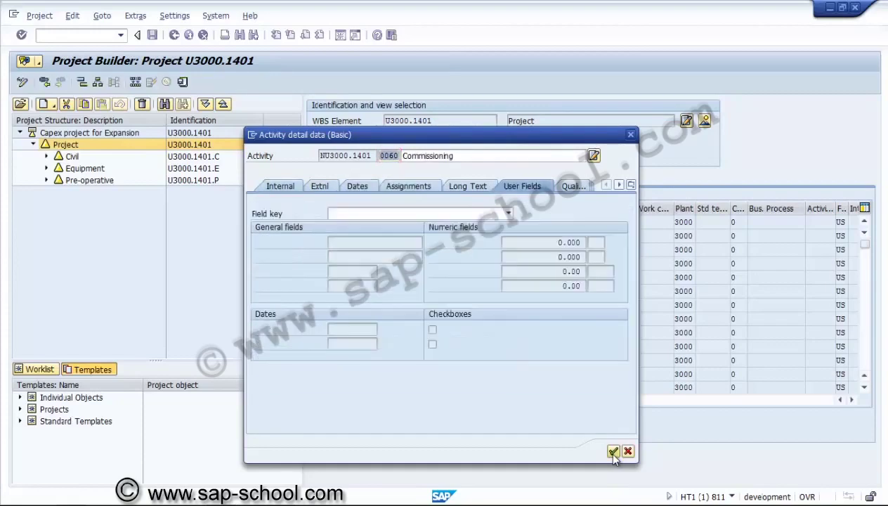
click(613, 452)
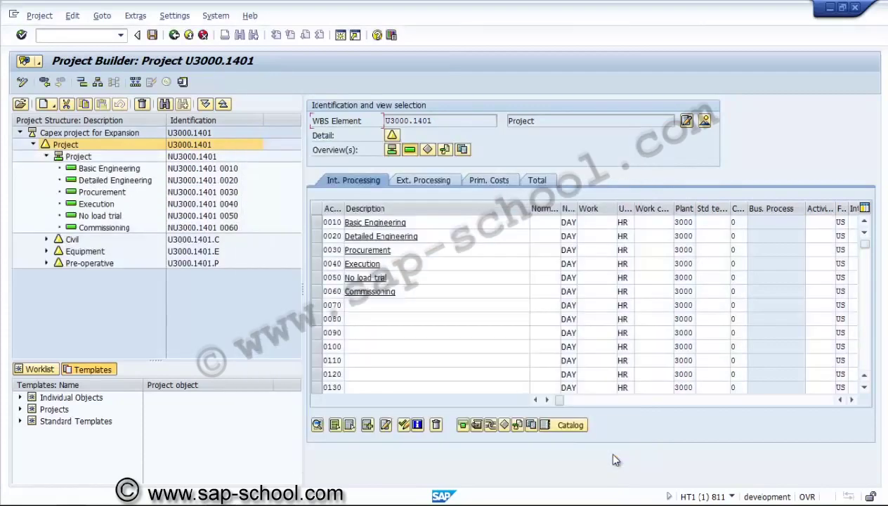
Change the description of network NU3000.1401 to Network for Progress analysis
click(159, 159)
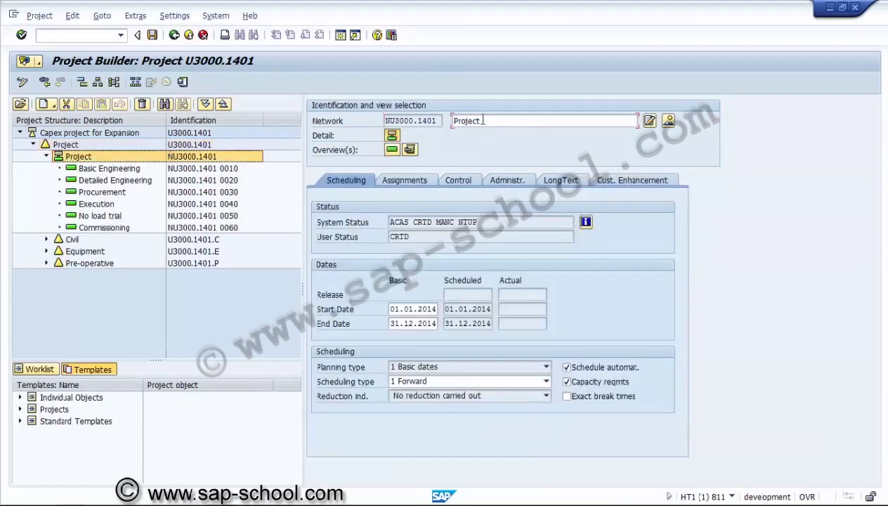
key(BackSpace)
key(BackSpace)
key(BackSpace)
key(BackSpace)
key(BackSpace)
key(BackSpace)
key(BackSpace)
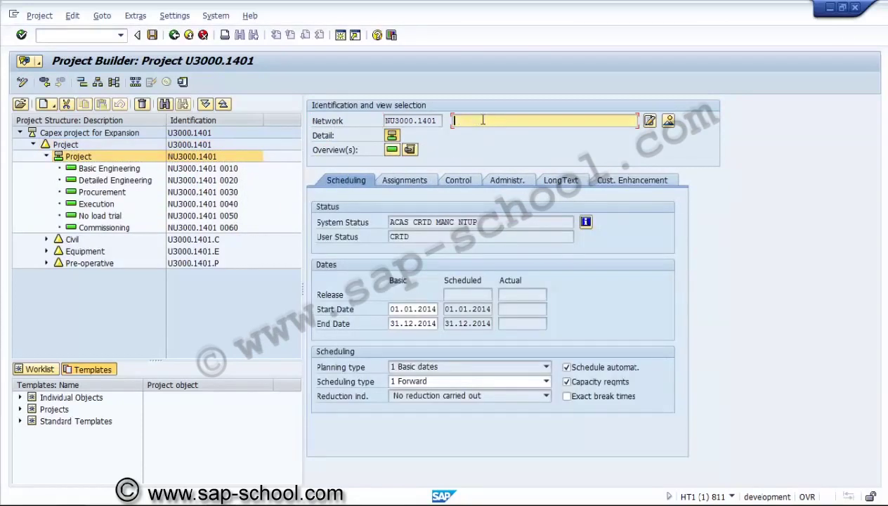
text(Network for Progress)
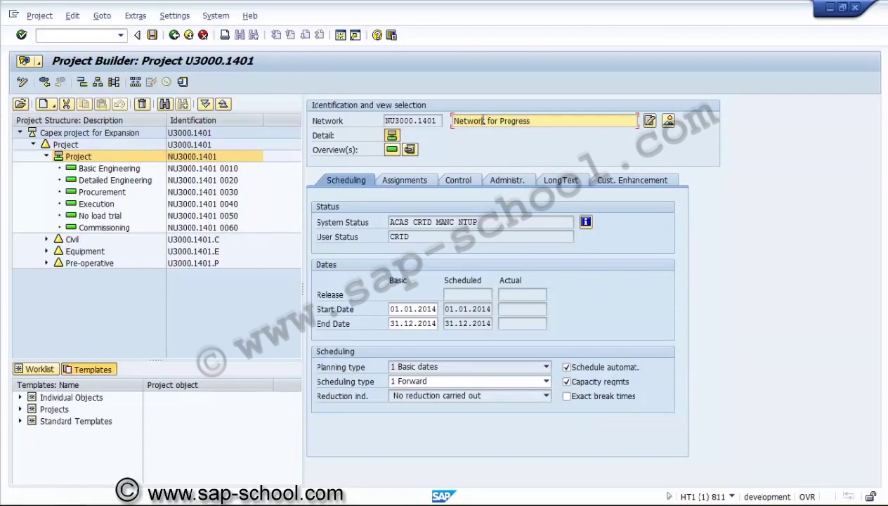
text(analysis)
Add internal processing elements 0070 Mechanical, 0080 Eletrical and 0090 Civil to activity 0020 Detailed Engineering
click(75, 182)
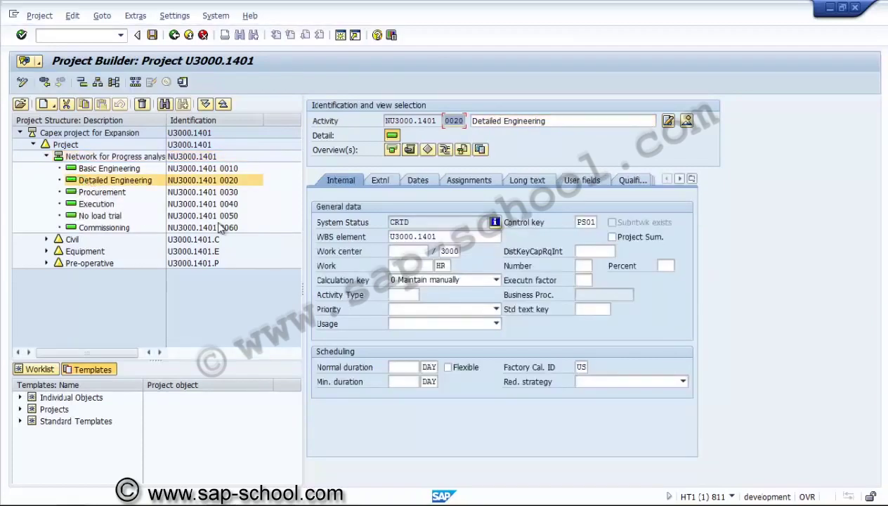
click(392, 150)
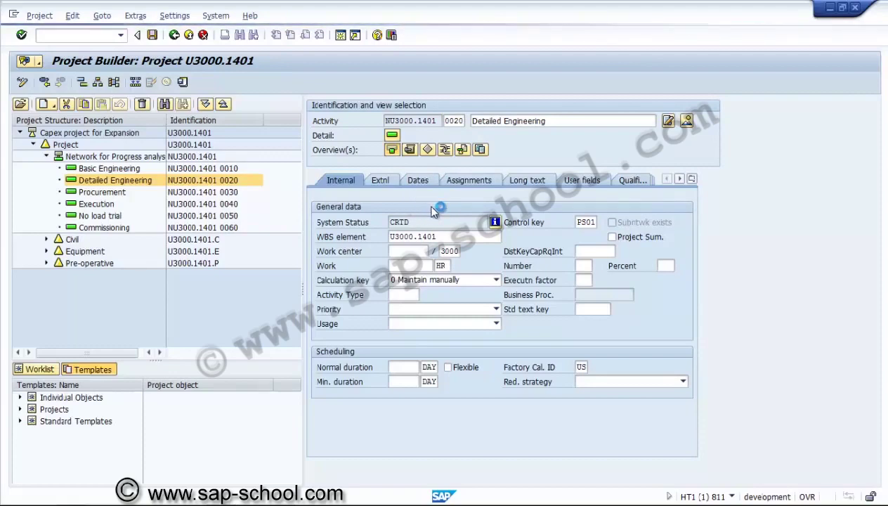
click(415, 222)
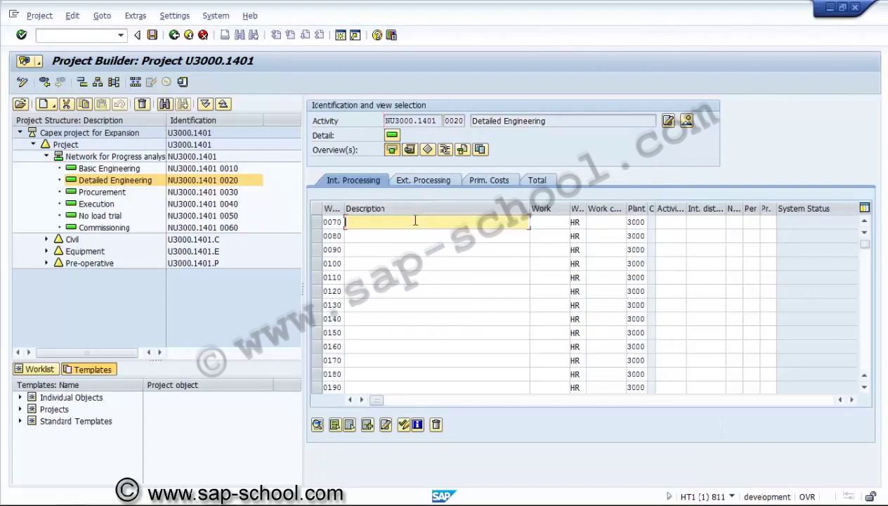
text(Mechanical)
key(Down)
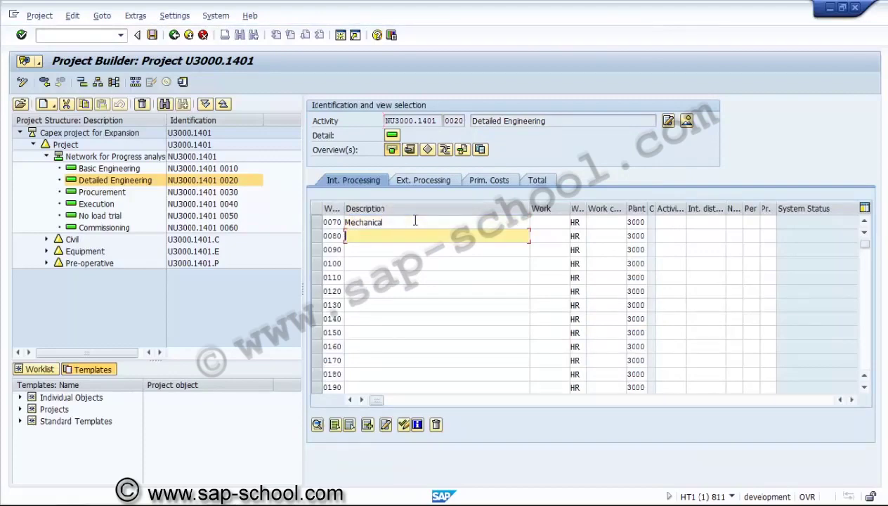
text(Eletrical)
key(Down)
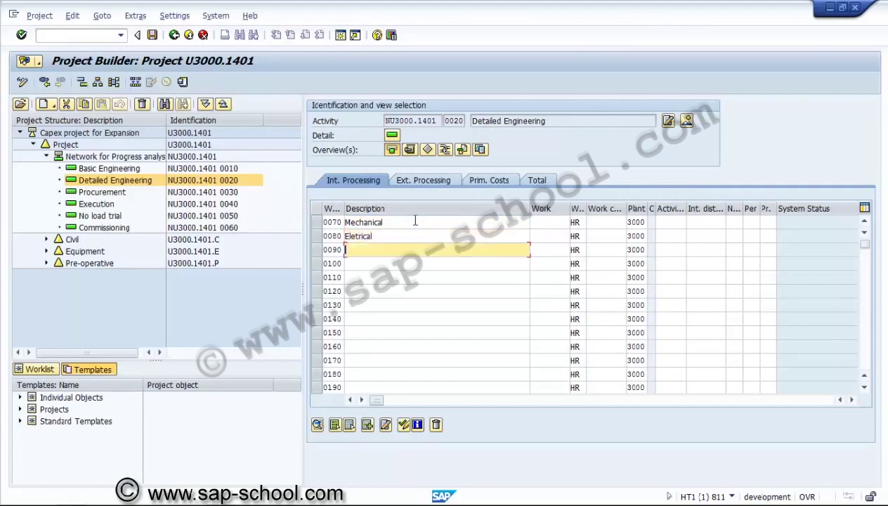
text(Civil)
Submit the element list of Detailed Engineering and accept the default detail data for elements 0070 through 0090
double_click(414, 223)
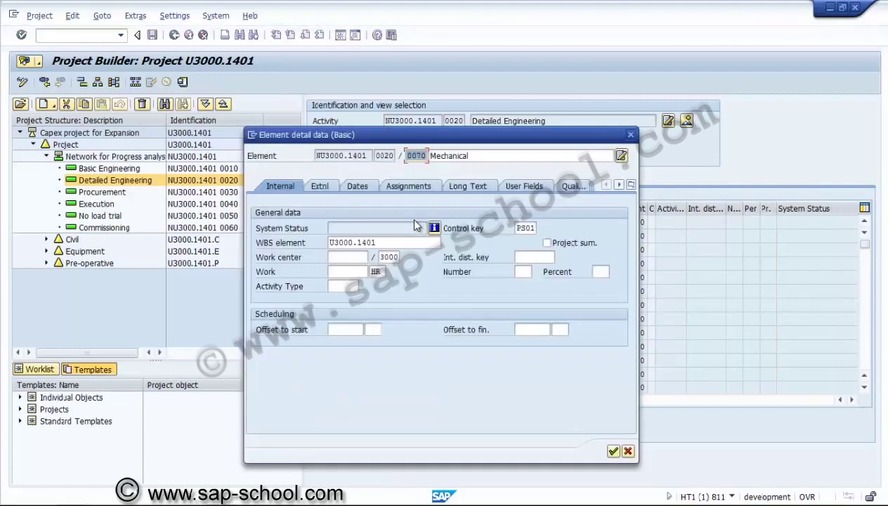
key(Return)
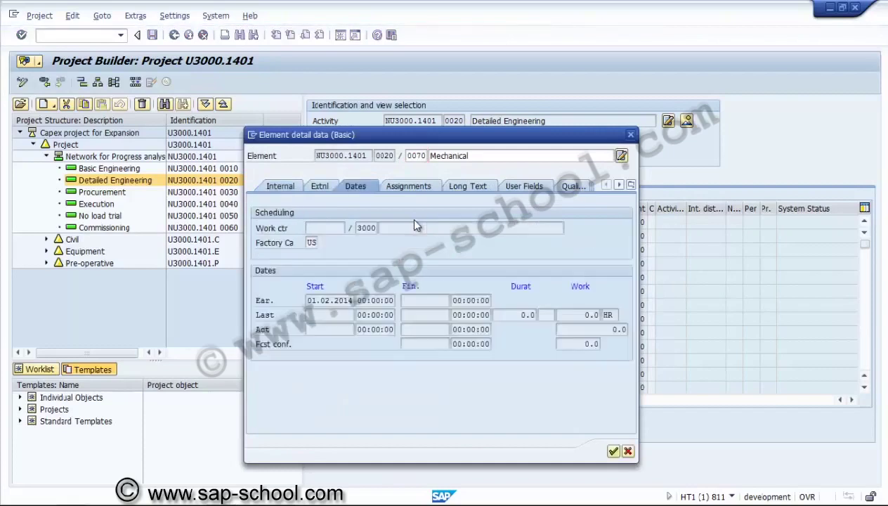
key(Return)
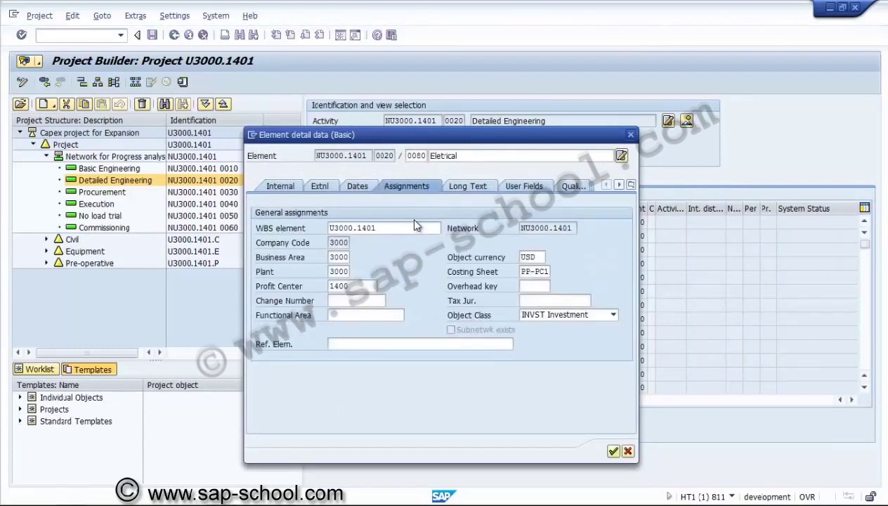
key(Return)
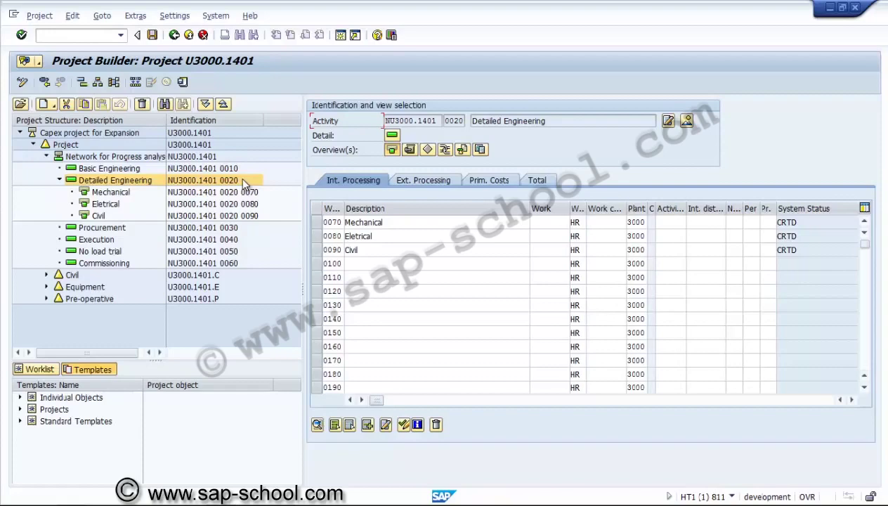
Examine the columns of the total activity overview for network NU3000.1401
click(159, 171)
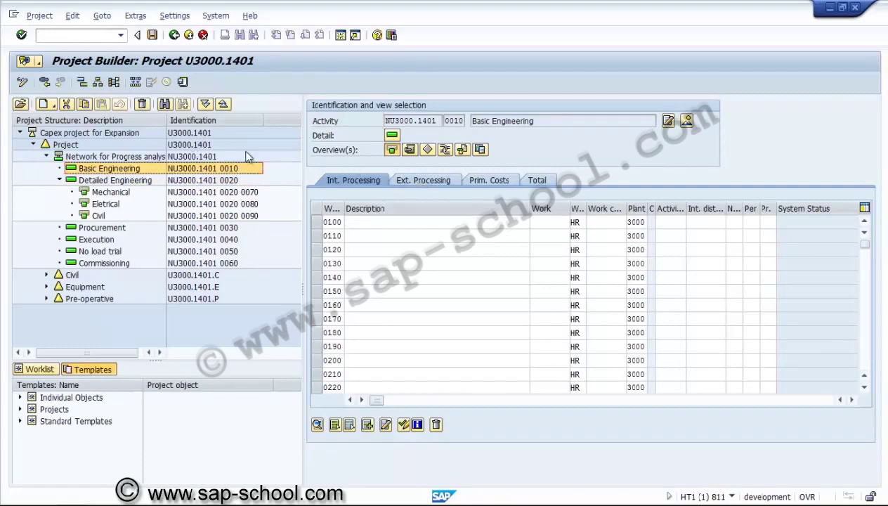
click(137, 157)
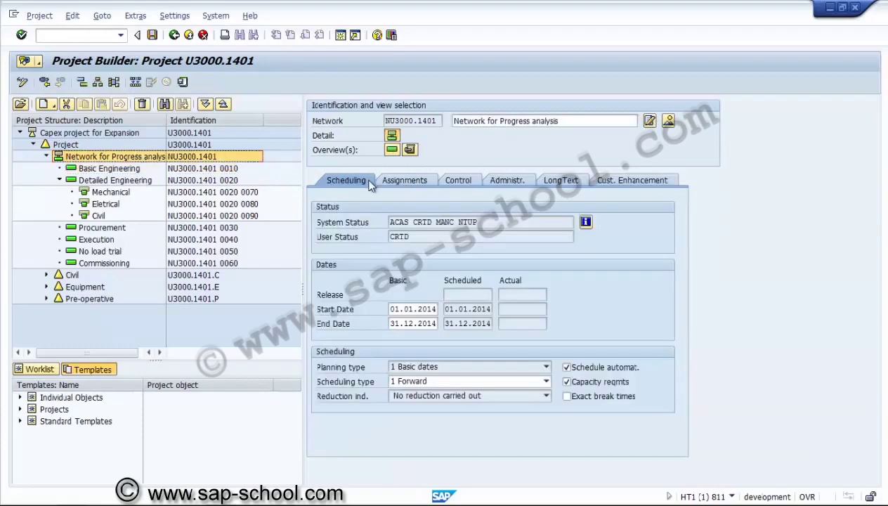
click(391, 150)
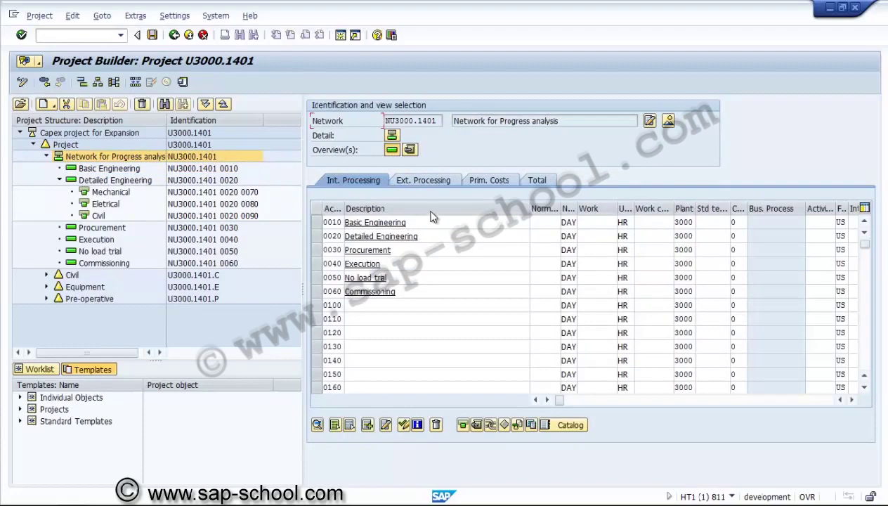
click(539, 180)
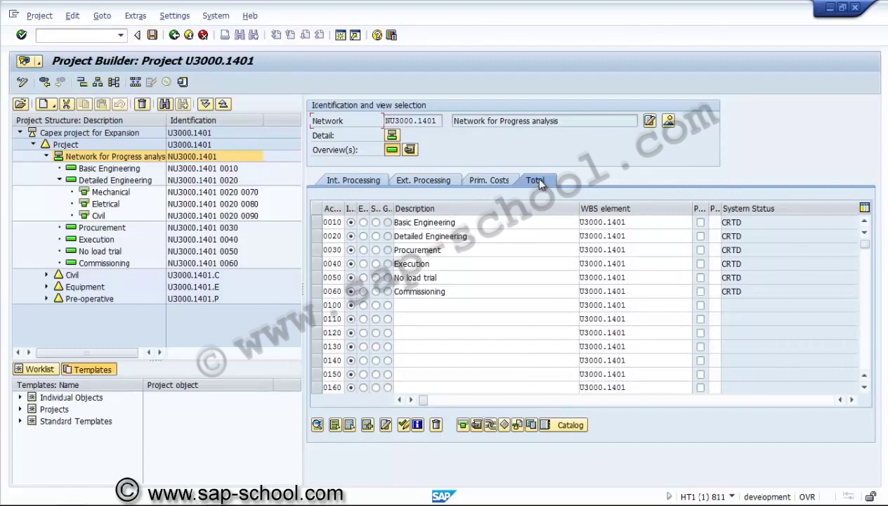
drag(851, 400, 851, 401)
click(851, 400)
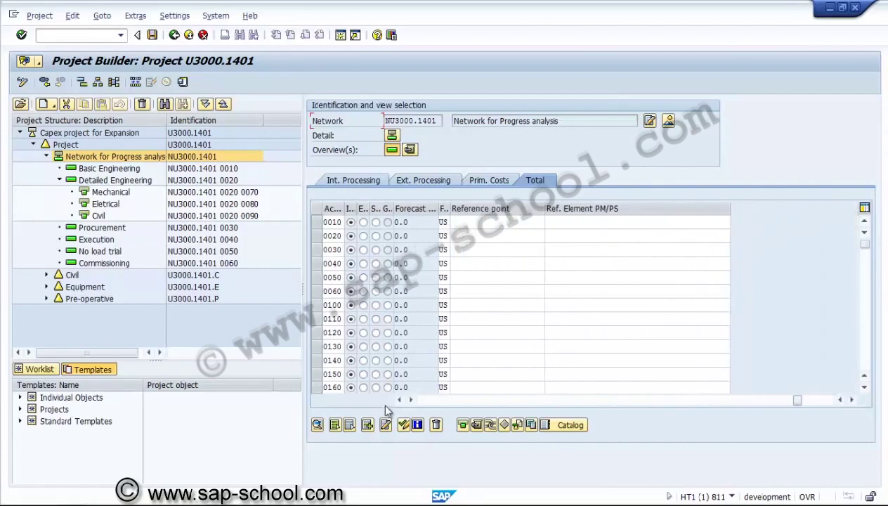
click(415, 398)
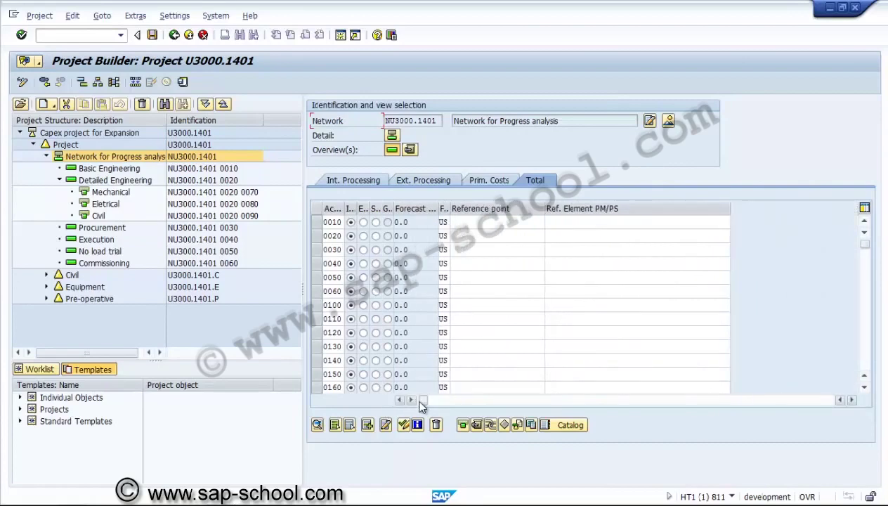
Set the POC weight in the progress data of activity 0010 Basic Engineering to 10
click(354, 180)
click(313, 223)
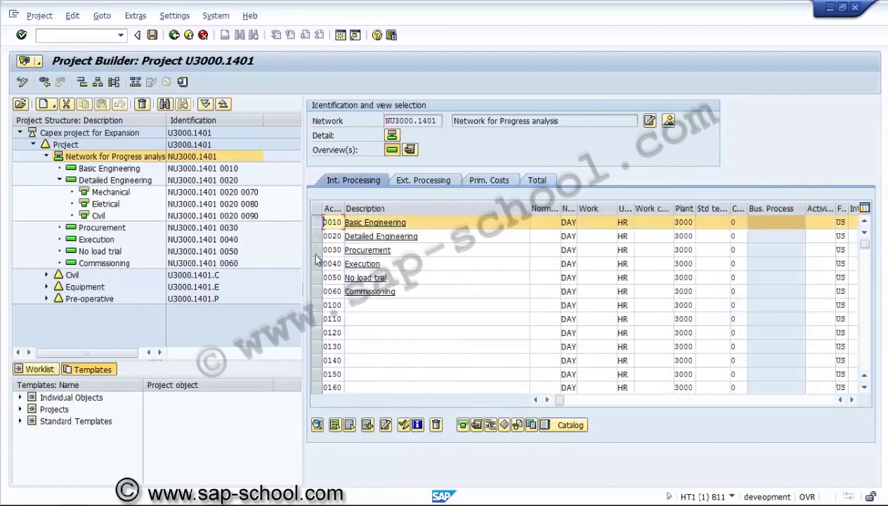
click(317, 425)
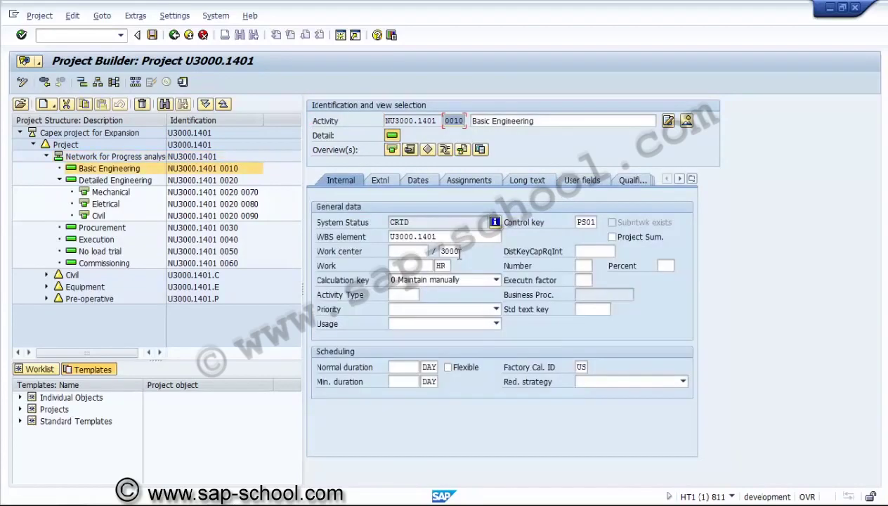
click(692, 178)
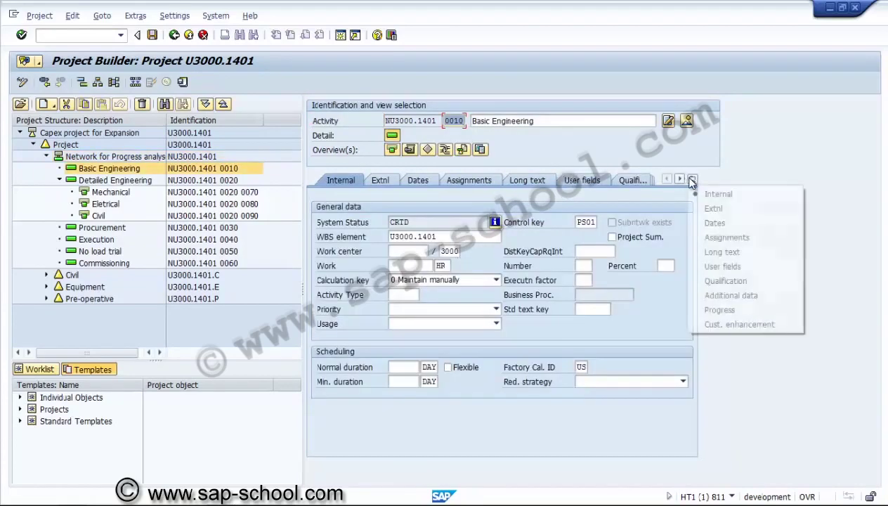
click(718, 310)
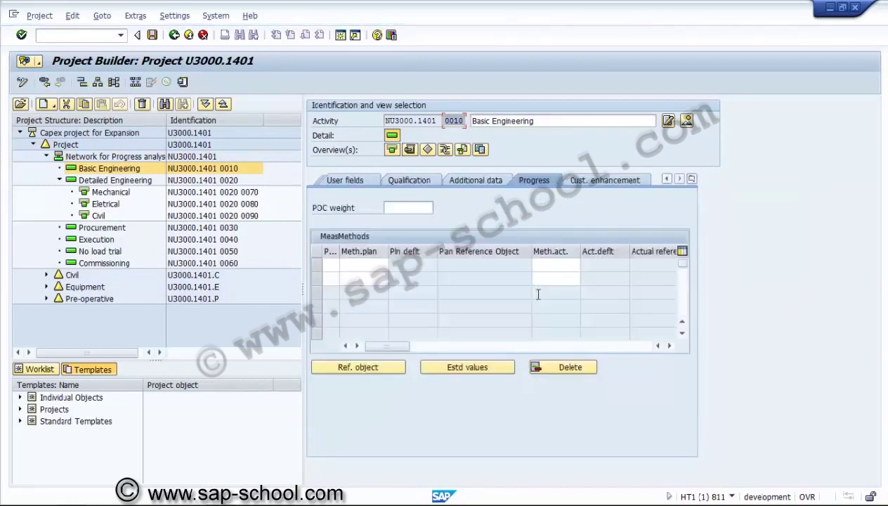
click(421, 208)
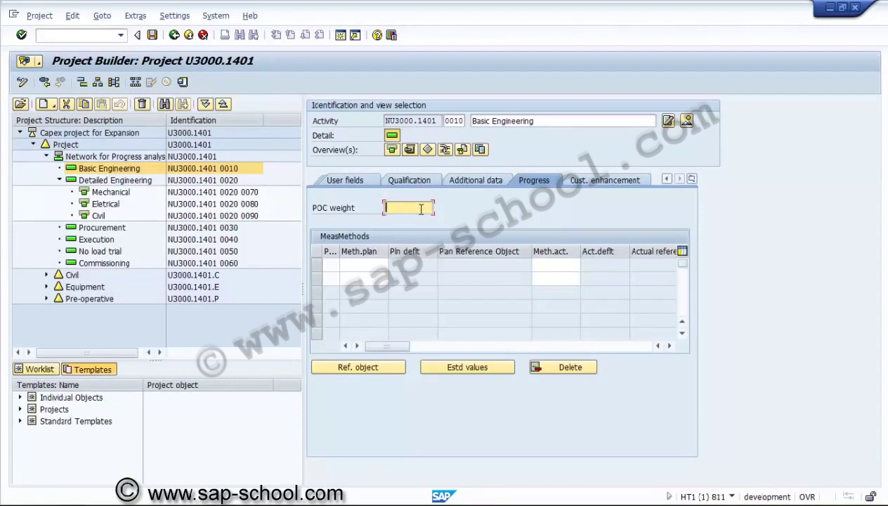
text(10)
Assign progress version NPA with QUANTITY as the planned measurement method to activity 0010 Basic Engineering
drag(338, 251, 363, 252)
click(351, 264)
click(367, 264)
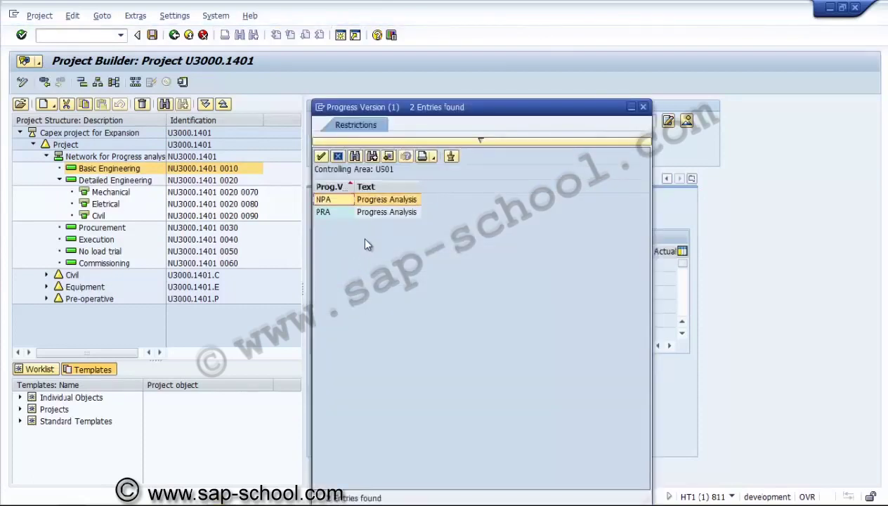
double_click(343, 199)
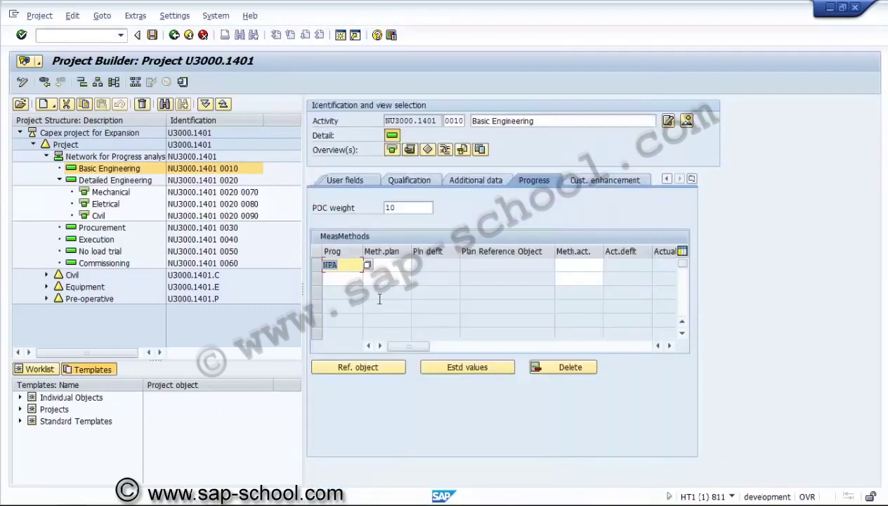
click(391, 265)
click(404, 265)
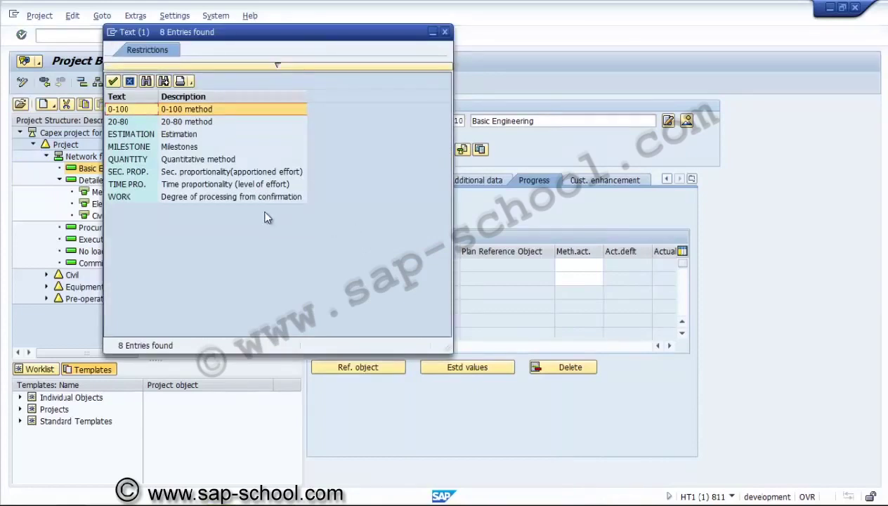
double_click(134, 159)
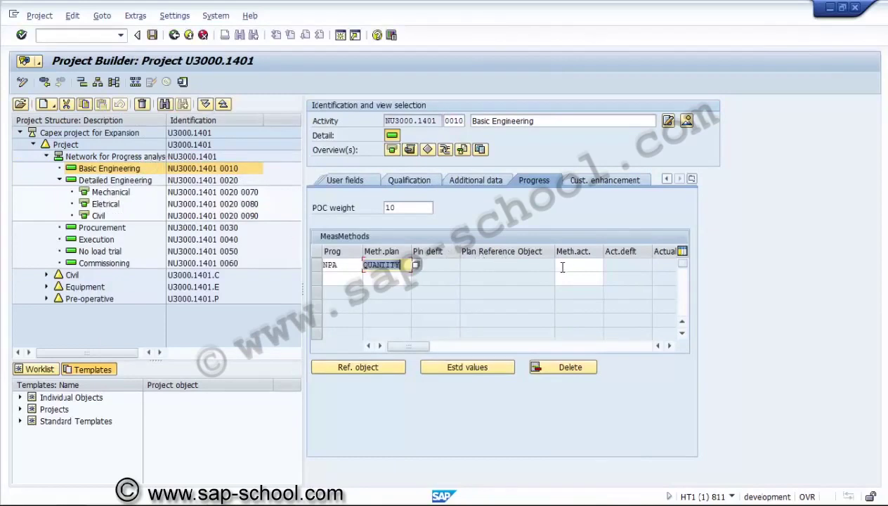
Set the actual measurement method of activity 0010 Basic Engineering to QUANTITY and submit the entries
click(563, 266)
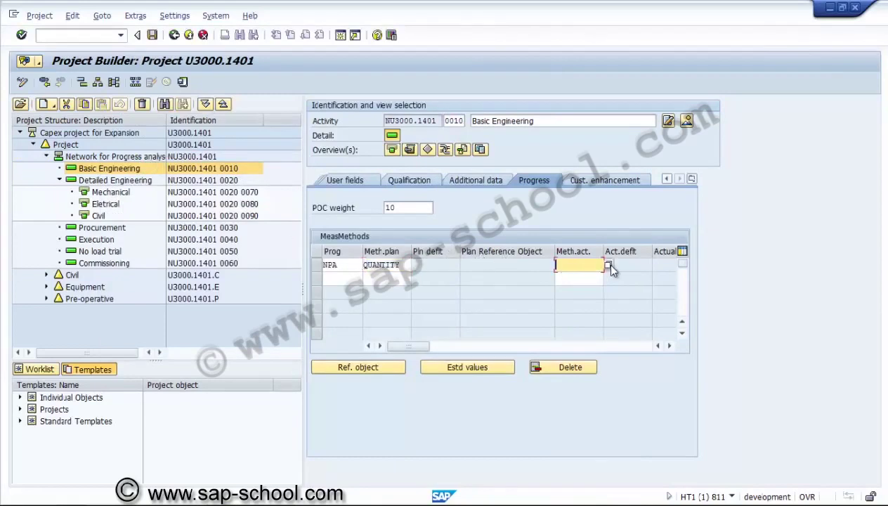
click(608, 265)
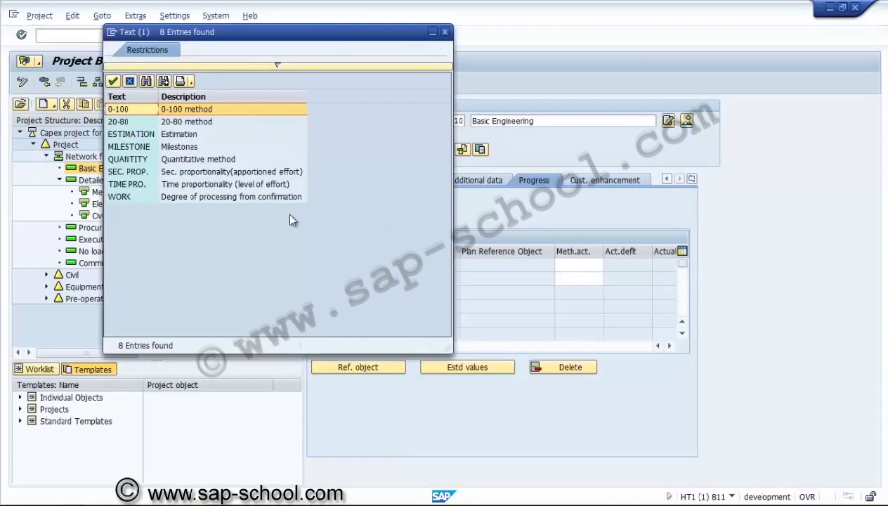
double_click(163, 160)
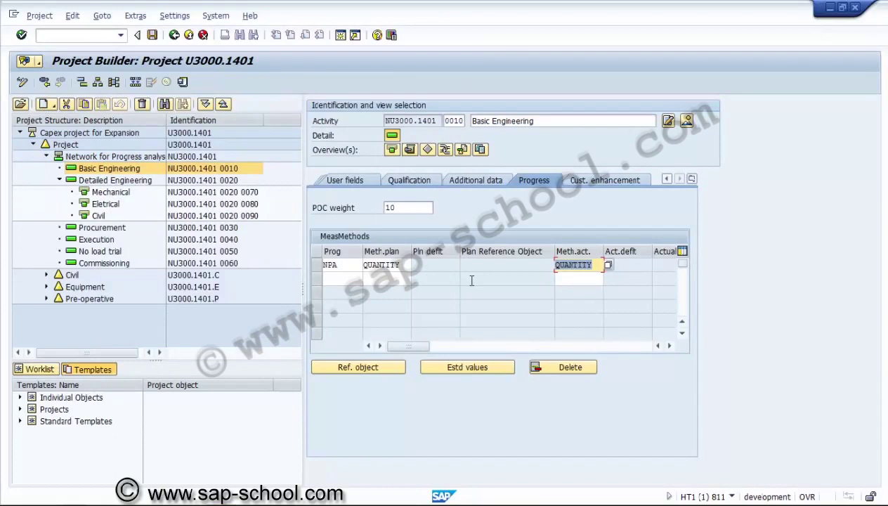
key(Return)
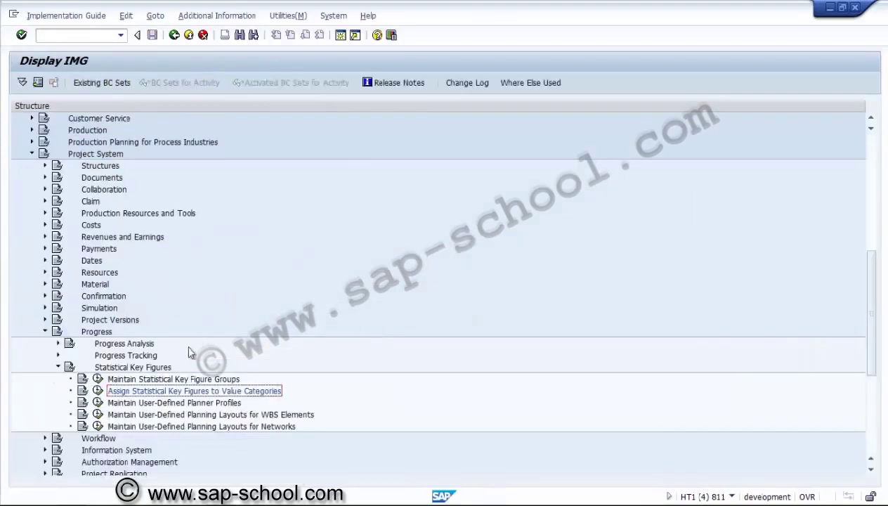
Check the defined progress versions under Maintain Progress Version in the progress analysis customizing
click(59, 367)
click(58, 343)
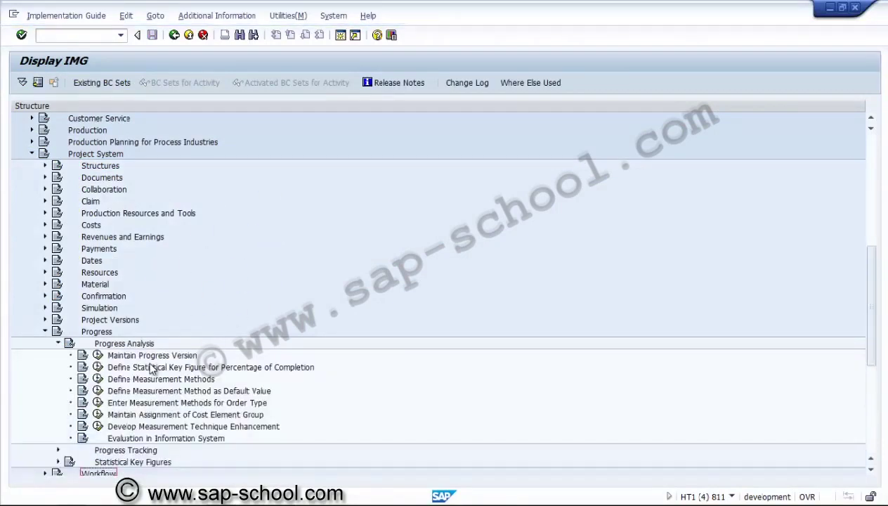
click(97, 355)
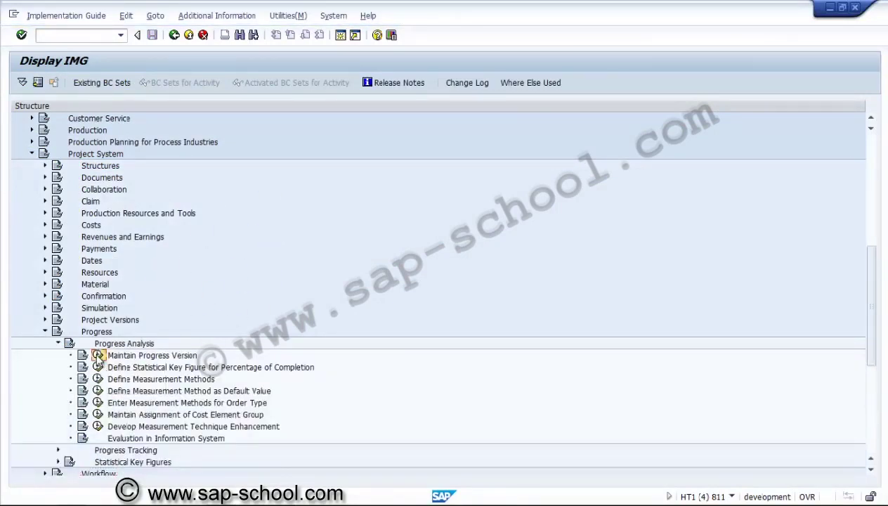
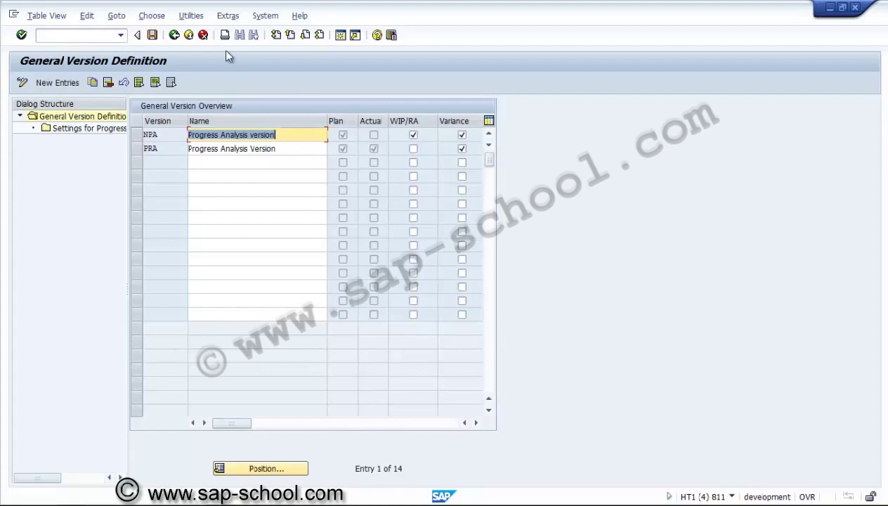
click(175, 36)
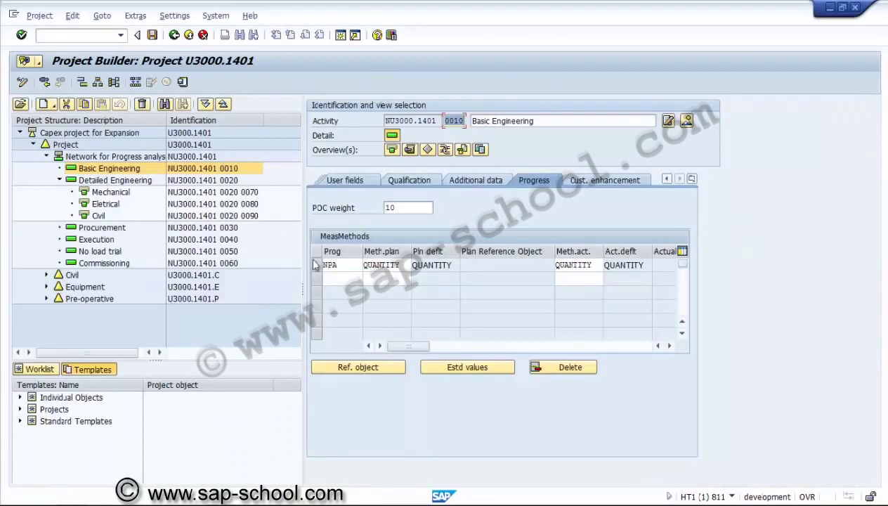
Change the progress version in the measurement method row of activity 0010 Basic Engineering to PRA
click(348, 265)
key(BackSpace)
key(BackSpace)
key(BackSpace)
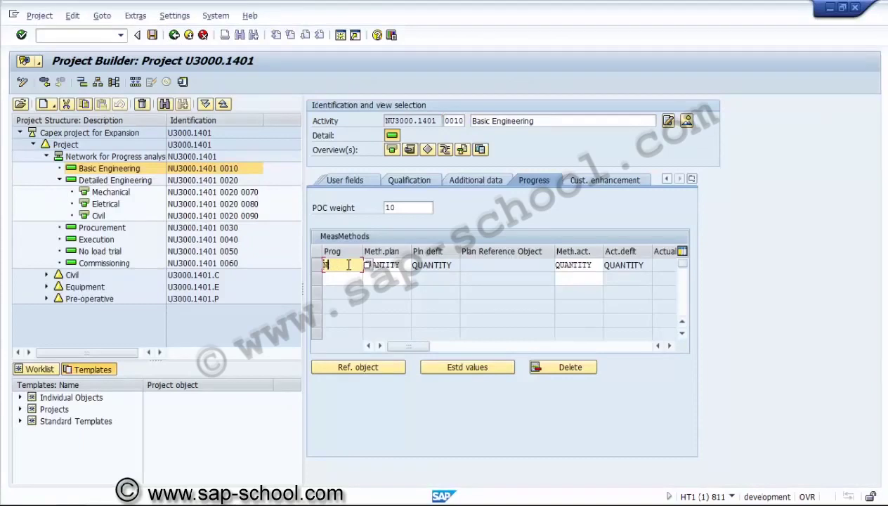
text(PRA)
key(Return)
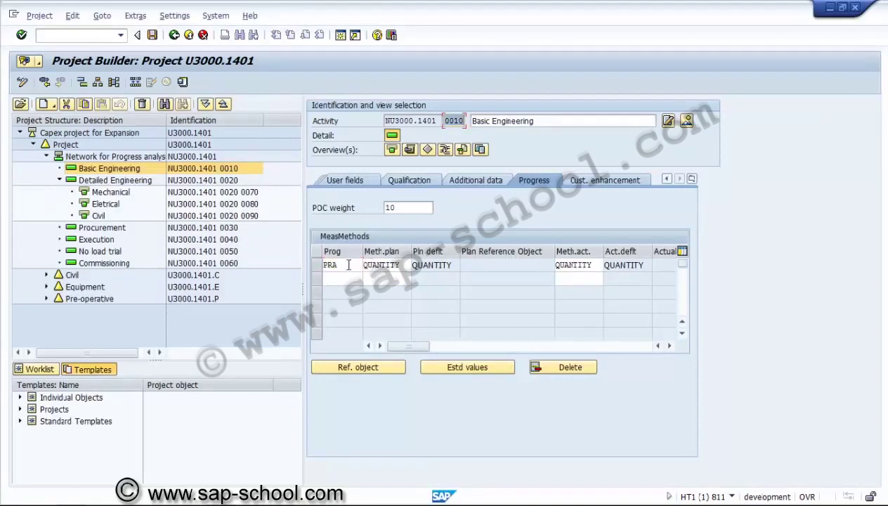
Set the POC weight of activity 0020 Detailed Engineering to 20
click(154, 181)
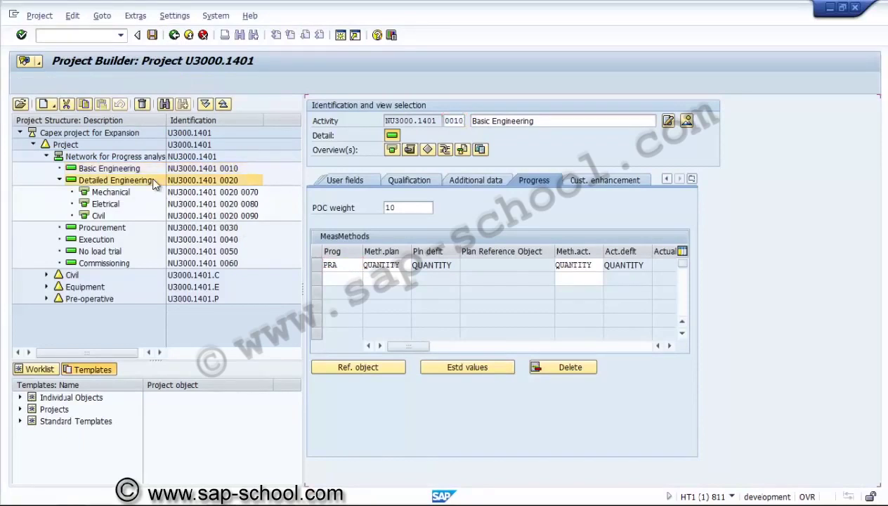
click(422, 206)
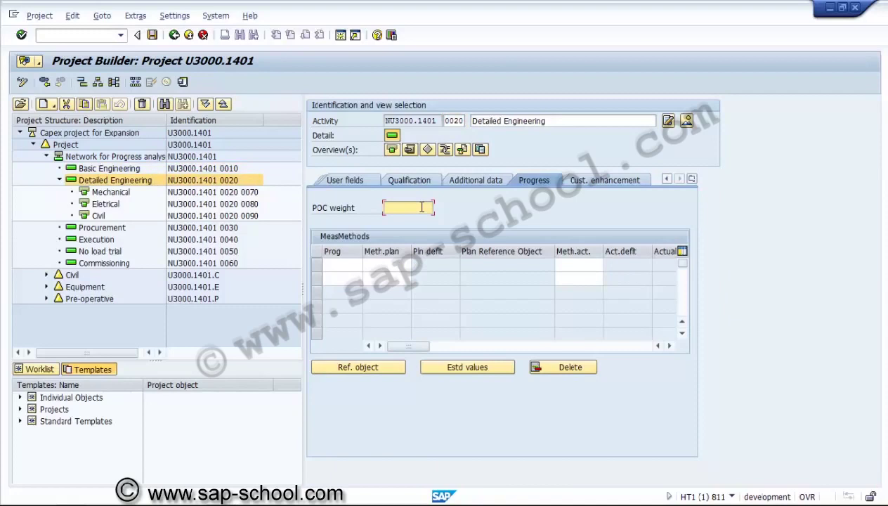
text(20)
Assign progress version PRA to activity 0020 Detailed Engineering with QUANTITY as both planned and actual measurement method
click(360, 265)
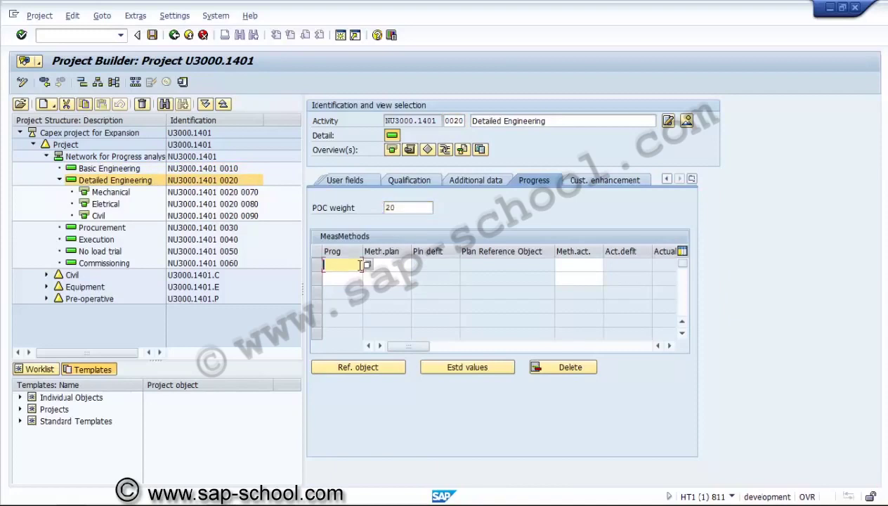
text(pra)
key(Tab)
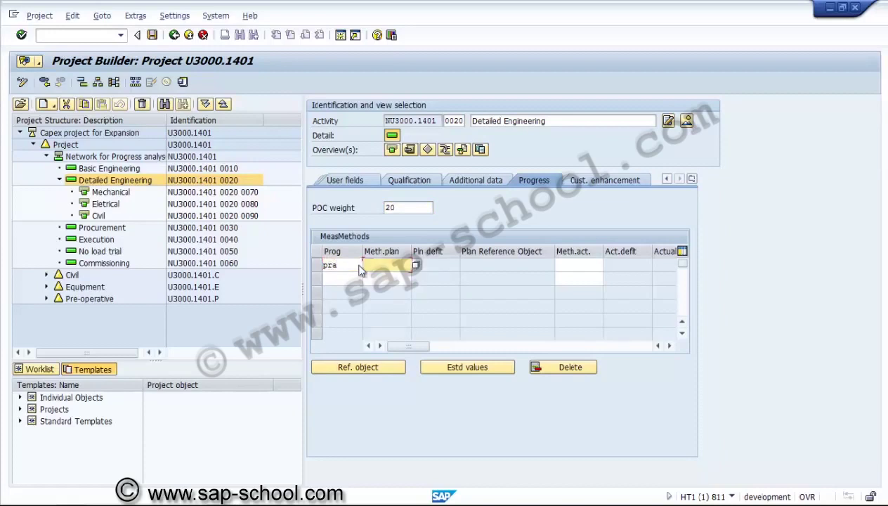
key(F4)
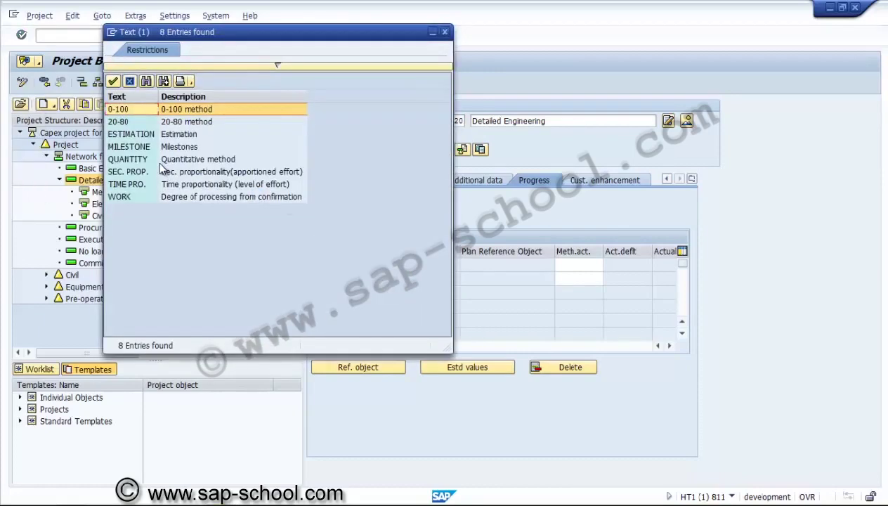
double_click(158, 161)
click(571, 268)
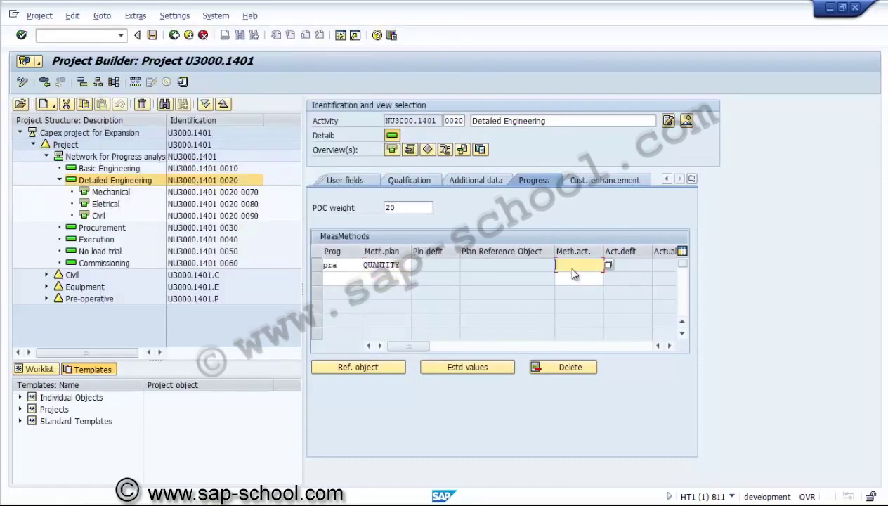
key(F4)
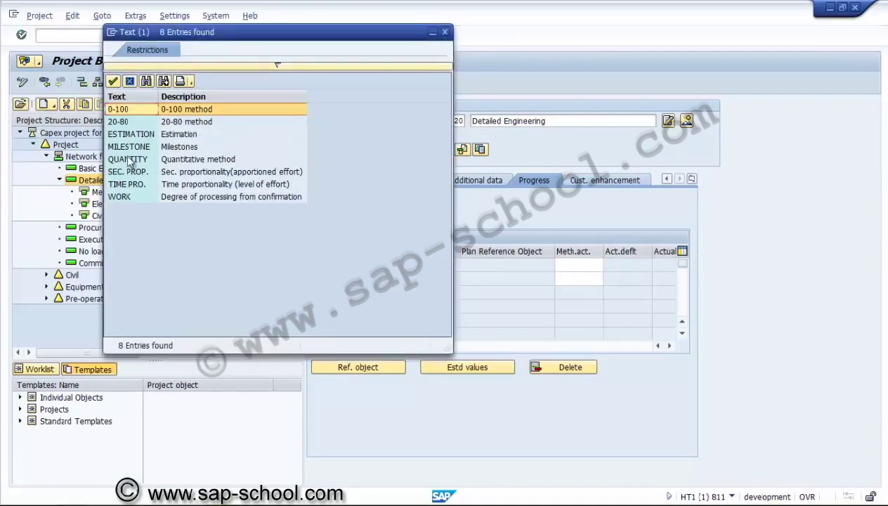
double_click(129, 160)
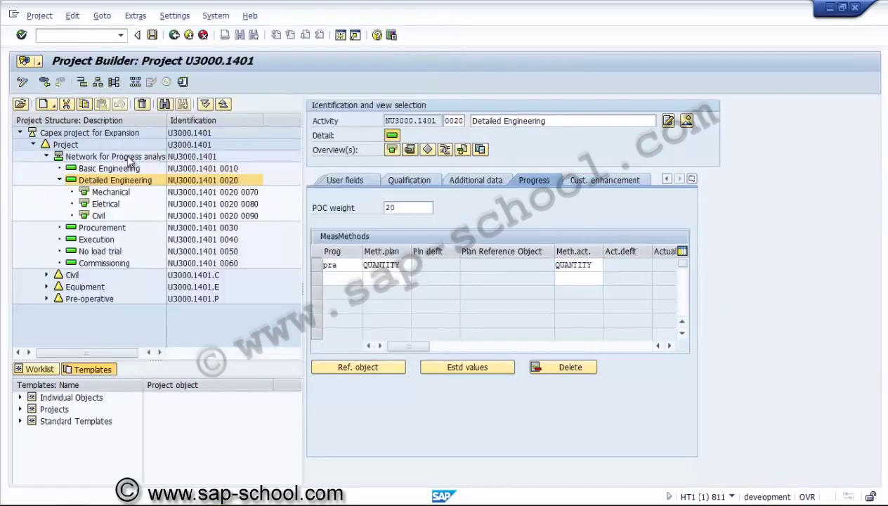
key(Return)
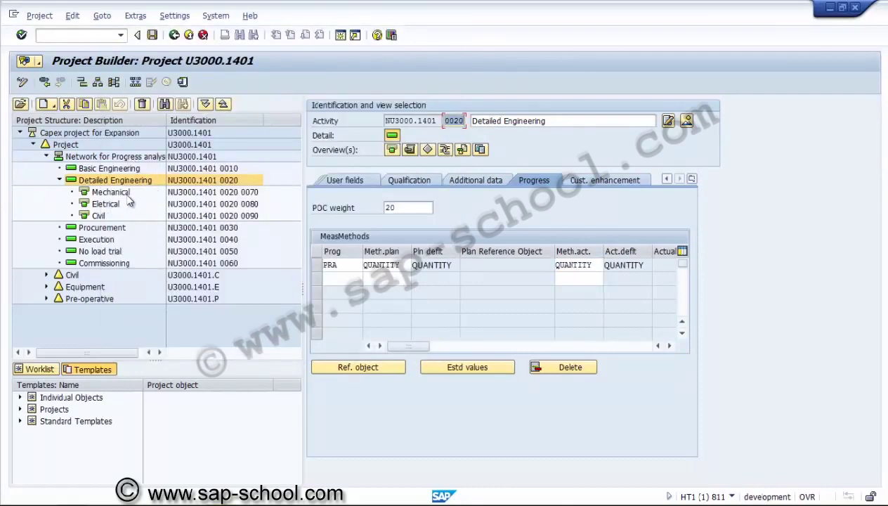
Show the progress data of activity element 0070 Mechanical and set its POC weight to 30
click(120, 193)
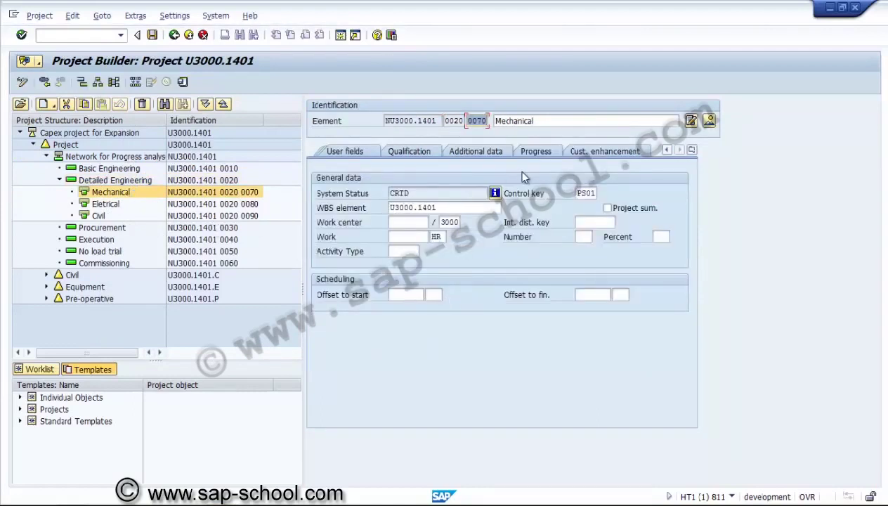
click(692, 150)
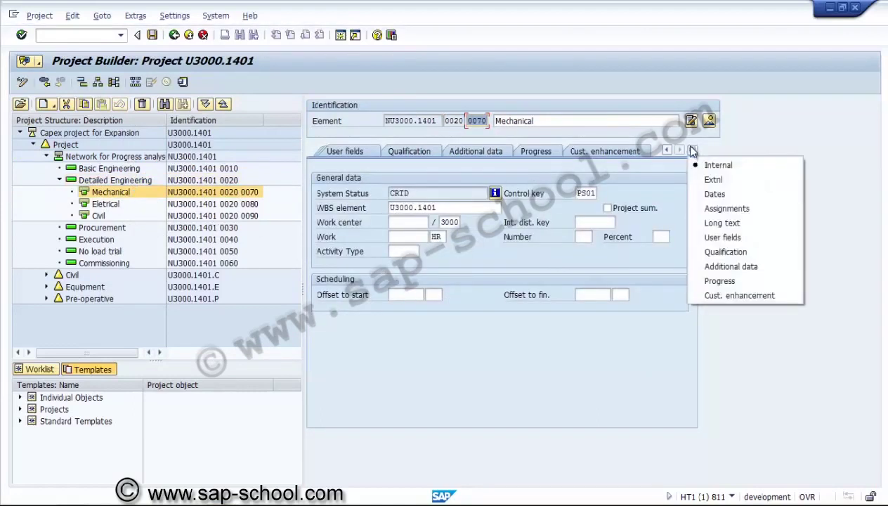
click(720, 281)
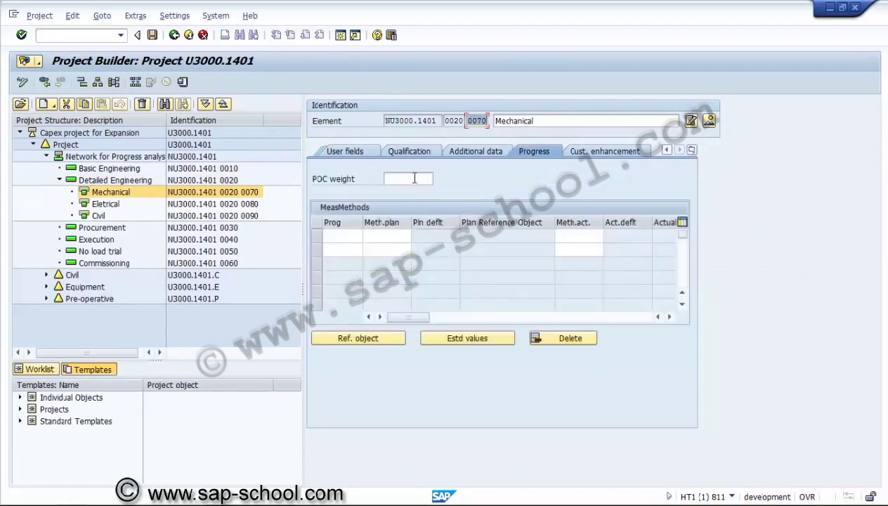
click(414, 178)
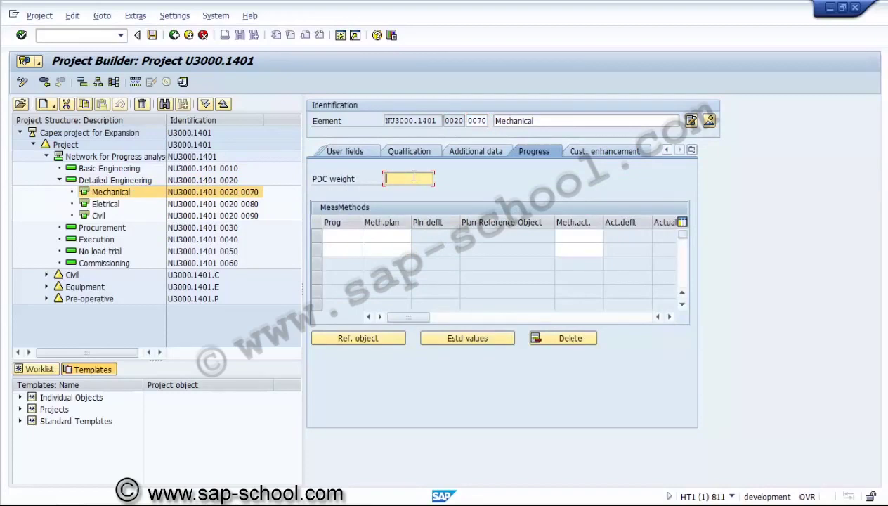
text(30)
Assign progress version PRA to element 0070 Mechanical with QUANTITY as both planned and actual measurement method
click(356, 237)
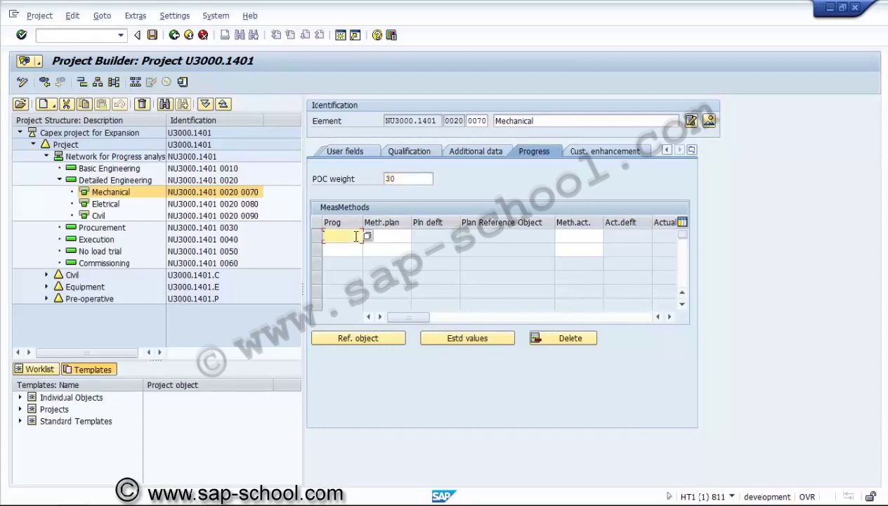
text(pra)
key(Tab)
text(qu)
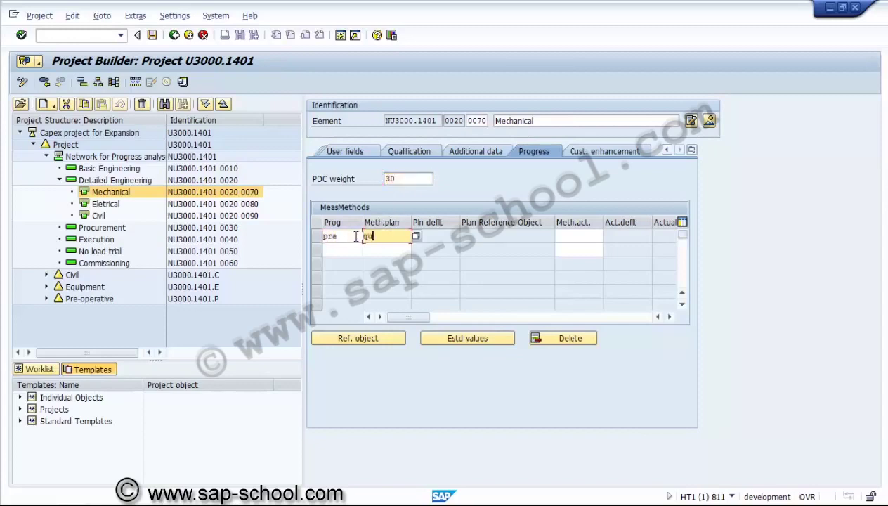
text(antity)
key(Tab)
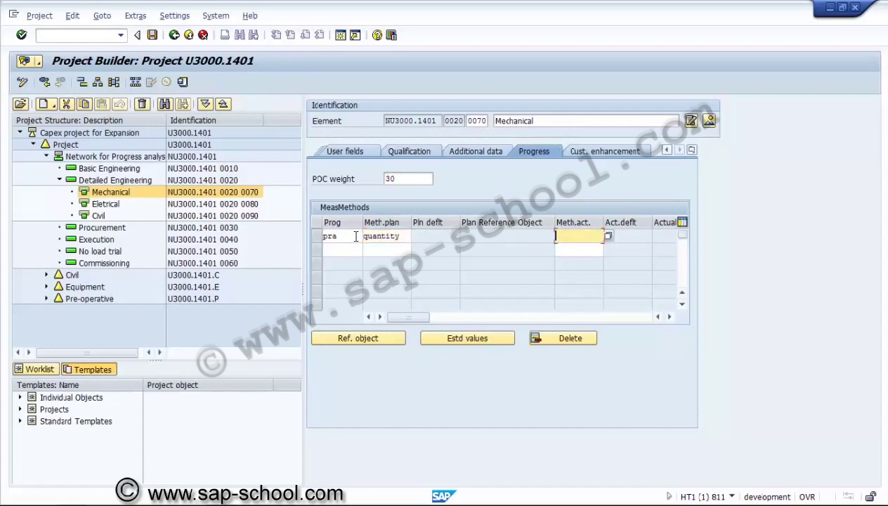
text(quantity)
key(Return)
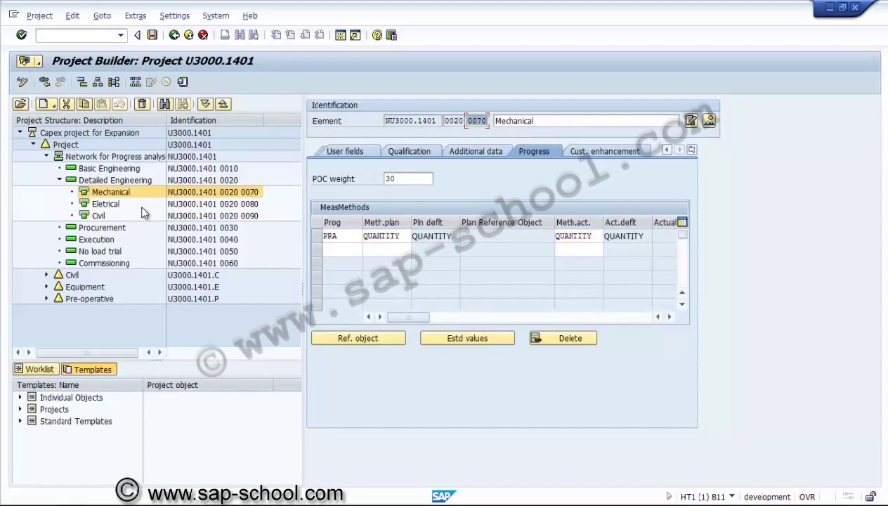
Set the POC weight of activity element 0080 Eletrical to 20
click(144, 205)
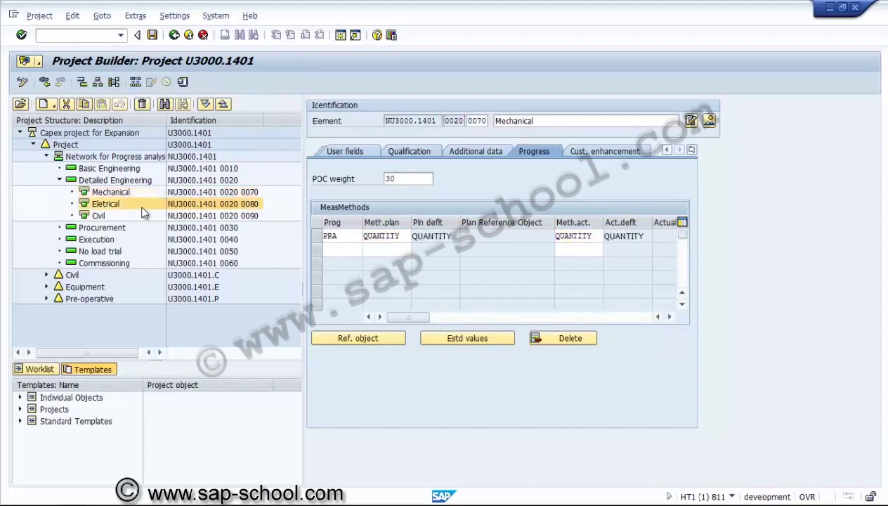
click(408, 179)
text(20)
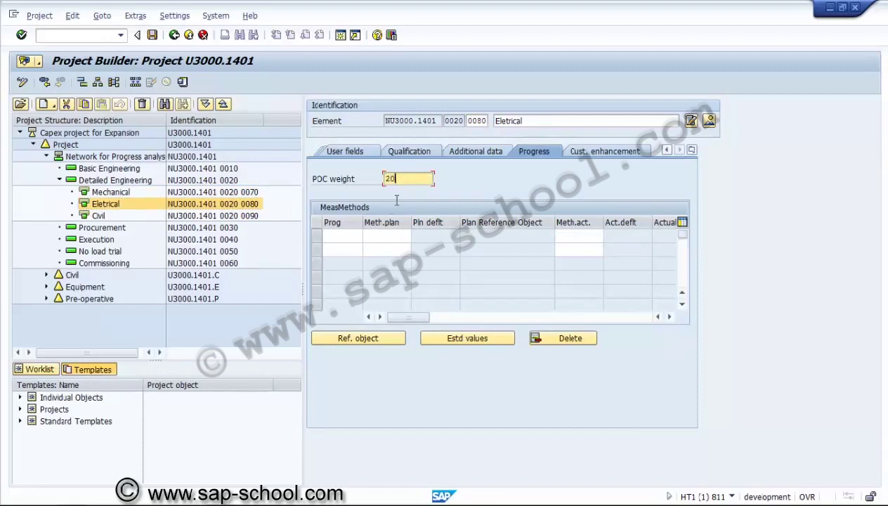
Assign progress version PRA to element 0080 Eletrical with QUANTITY as both planned and actual measurement method
click(350, 238)
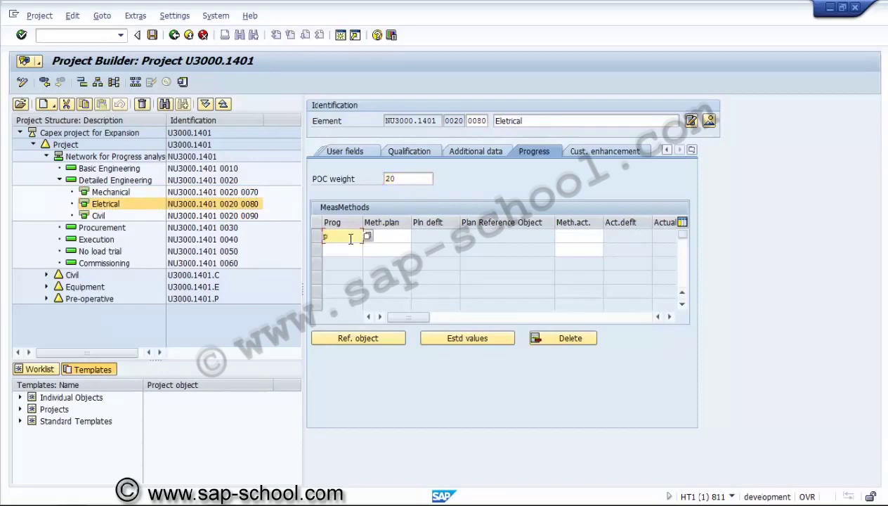
key(Tab)
text(qua)
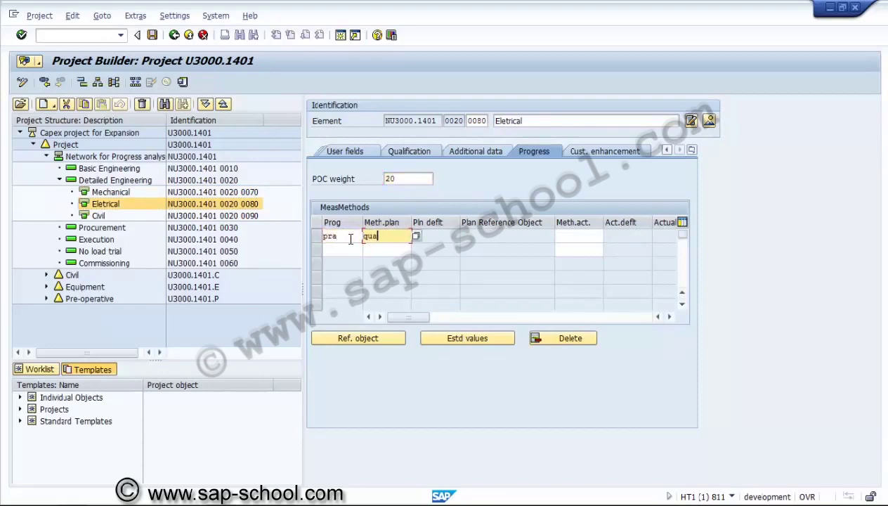
text(ntity)
key(Tab)
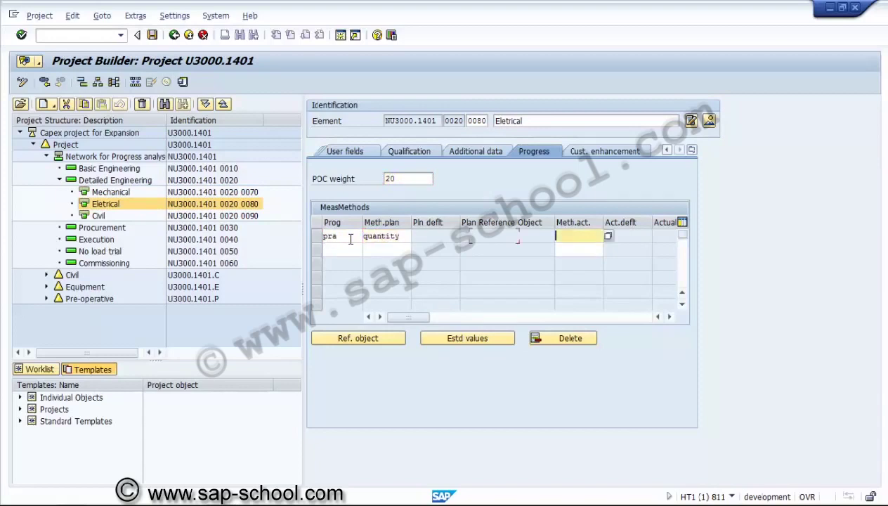
text(quantity)
key(Return)
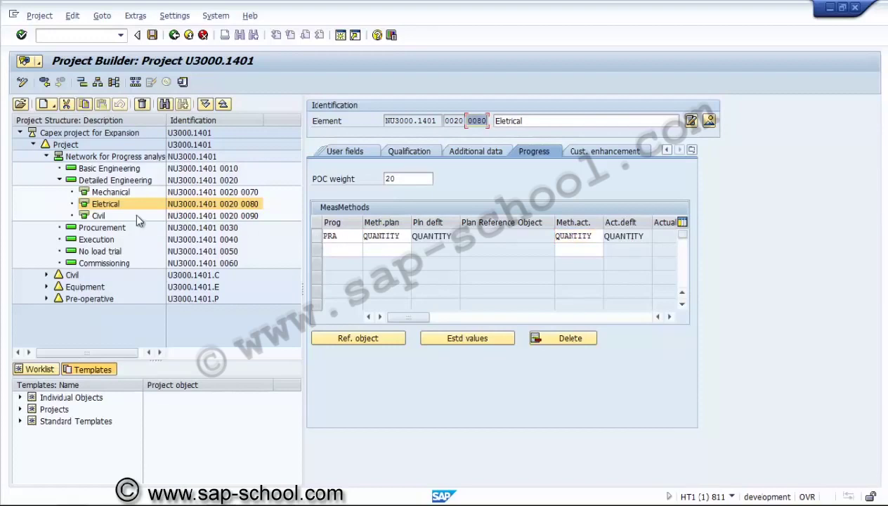
Set the POC weight of activity element 0090 Civil to 50
click(138, 218)
click(415, 181)
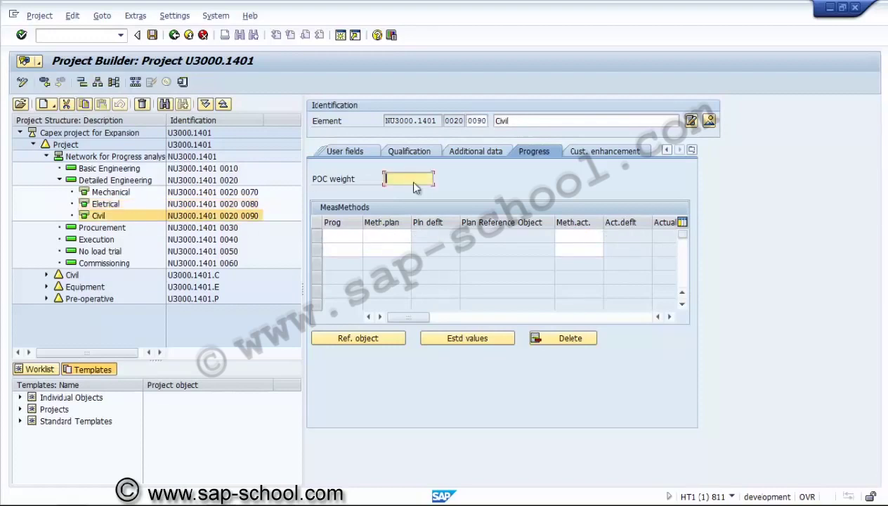
text(50)
Assign progress version PRA to element 0090 Civil with QUANTITY as both planned and actual measurement method
click(350, 235)
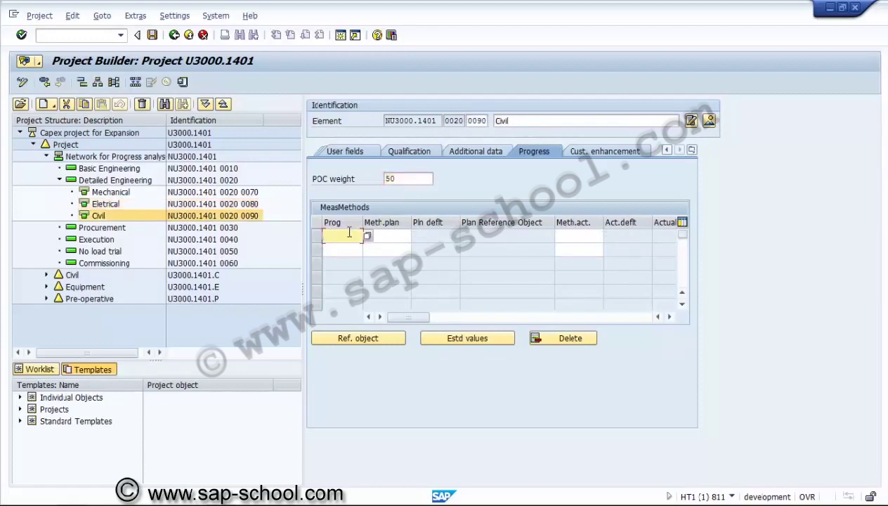
text(pra)
key(Tab)
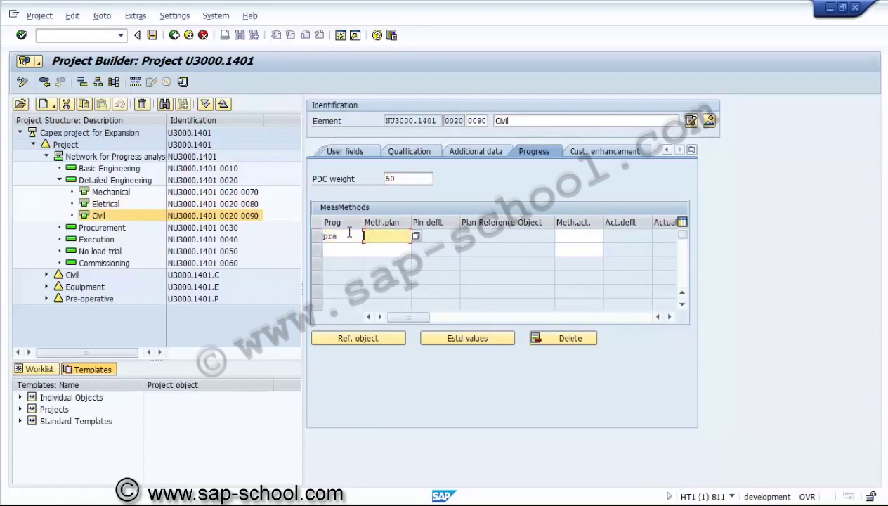
text(quantity)
key(Tab)
text(quant)
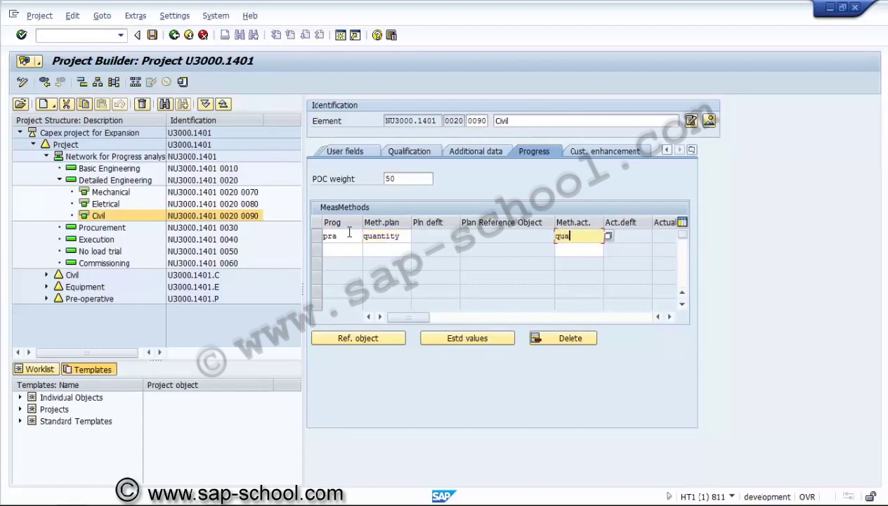
text(ity)
key(Return)
Check the progress data of activity 0010 Basic Engineering, including its POC weight and measurement methods
click(117, 229)
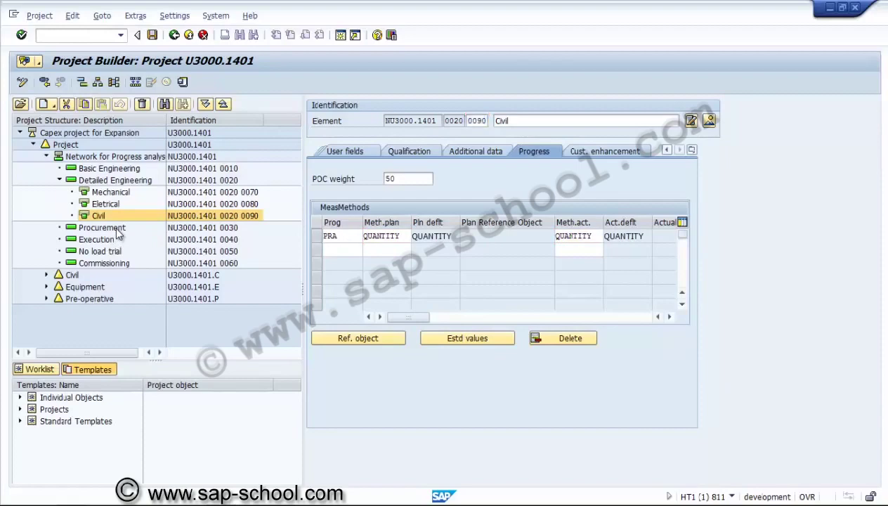
click(133, 171)
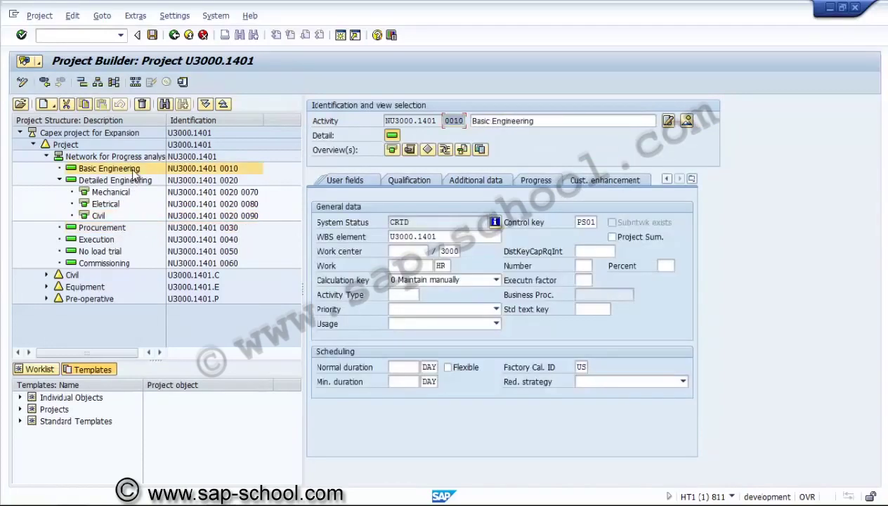
click(691, 179)
click(720, 310)
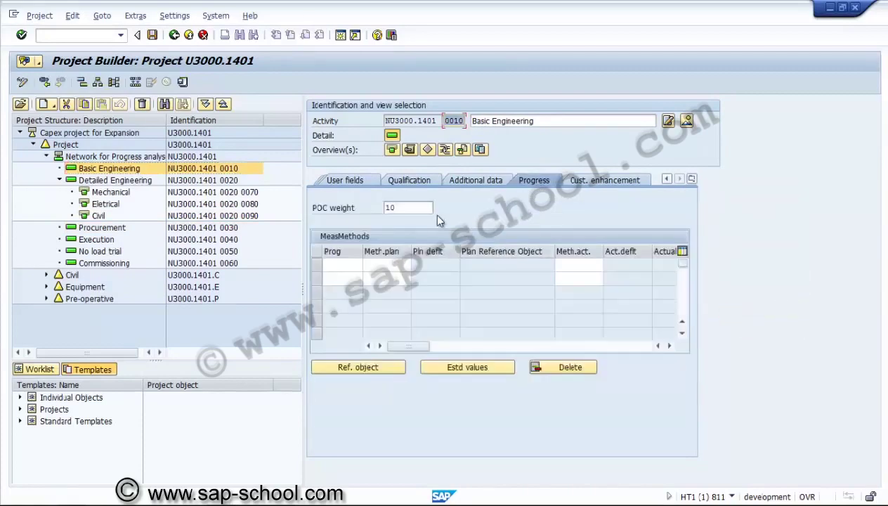
click(147, 181)
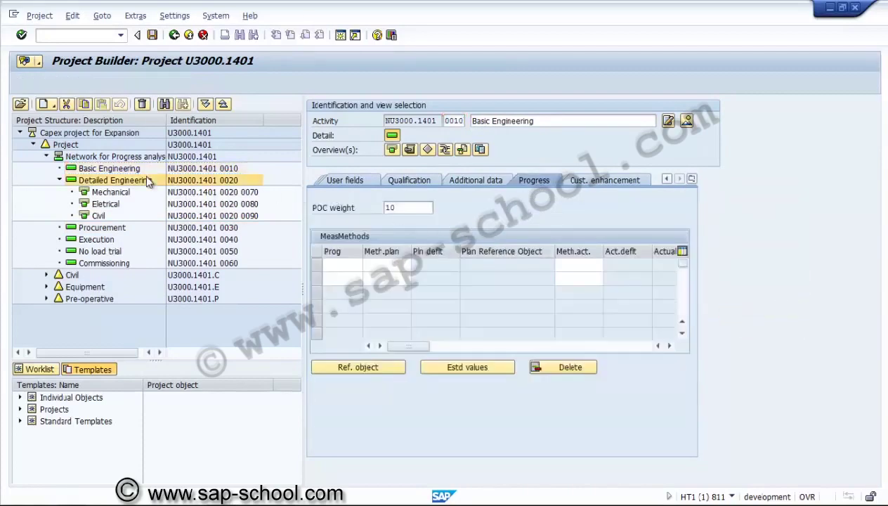
Set the POC weight of activity 0030 Procurement to 15 and assign progress version PRA with QUANTITY as planned and actual measurement method
click(121, 229)
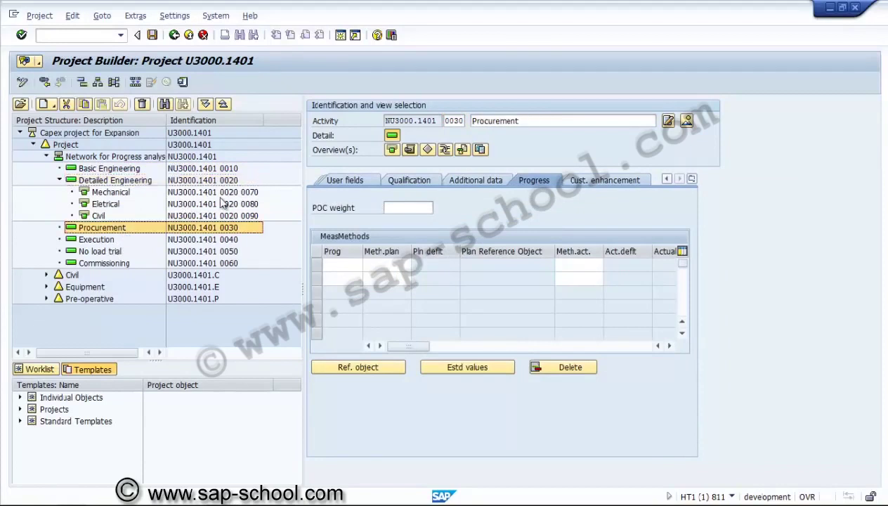
click(388, 206)
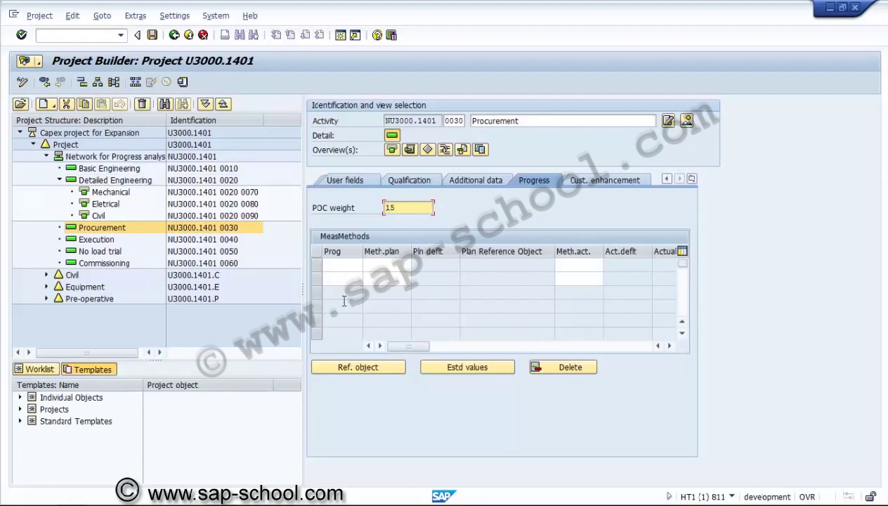
click(345, 268)
text(pra)
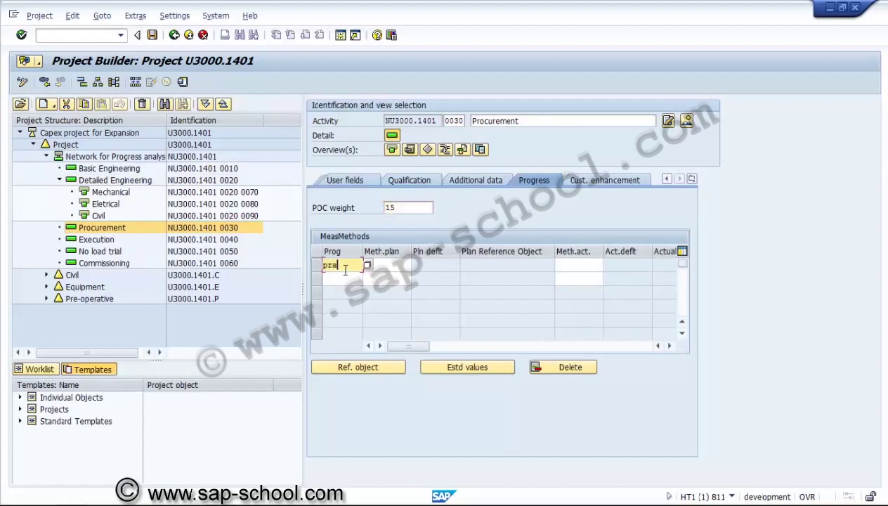
key(Tab)
text(qu)
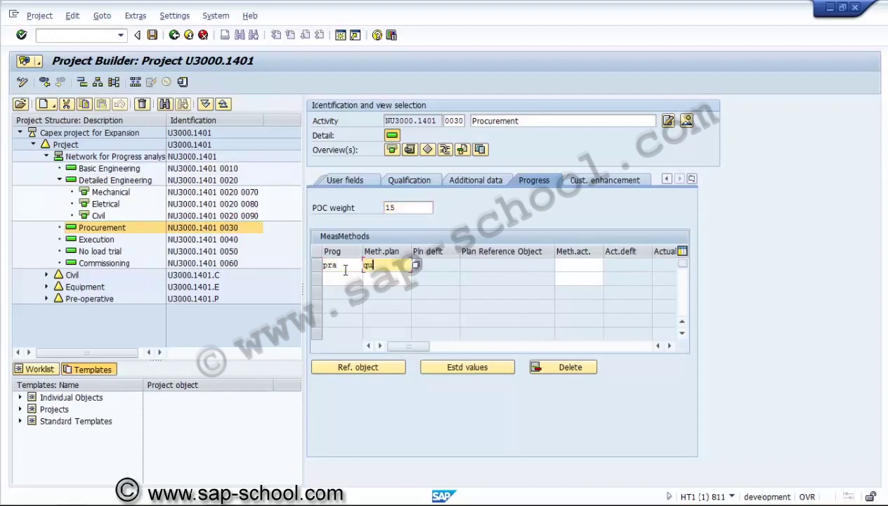
text(antity)
key(Tab)
text(qu)
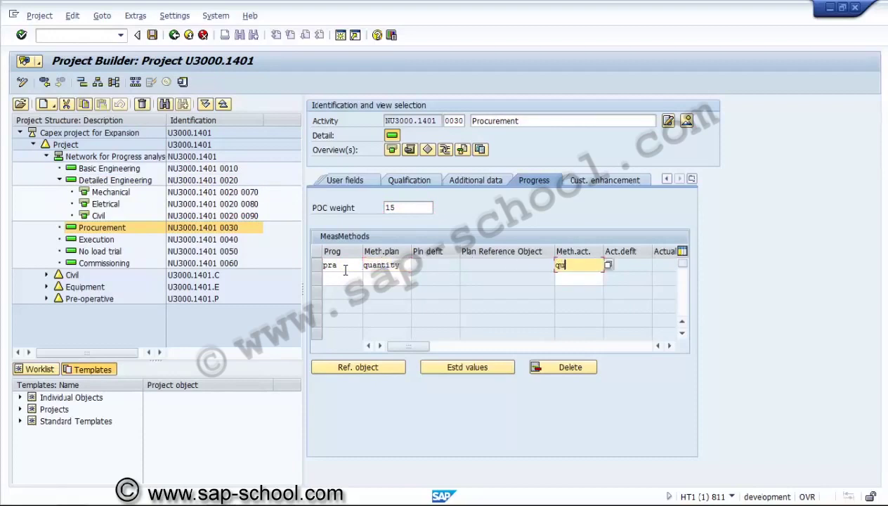
text(antity)
key(Return)
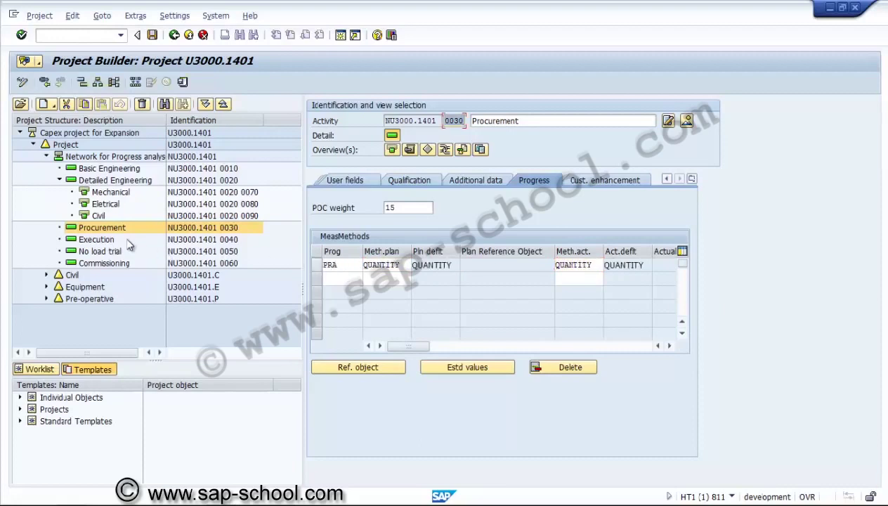
Set the POC weight of activity 0040 Execution to 30 and assign progress version PRA with QUANTITY as planned and actual measurement method
click(130, 241)
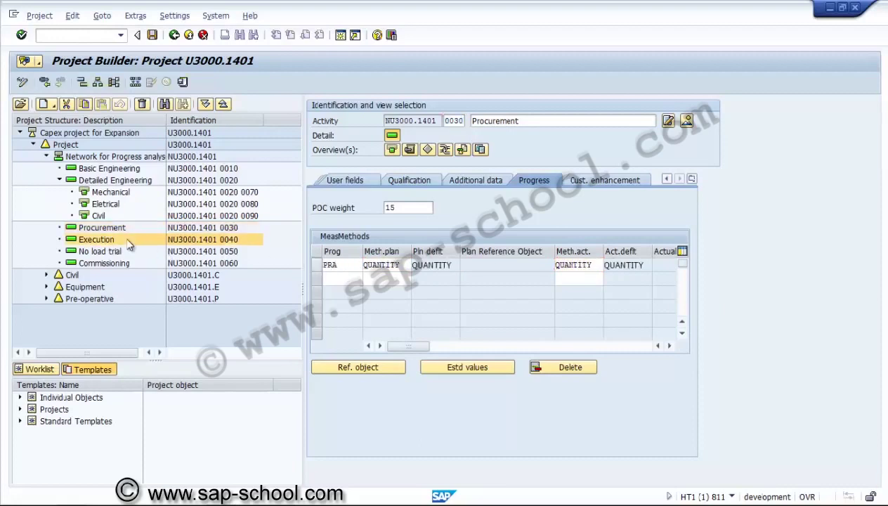
click(394, 207)
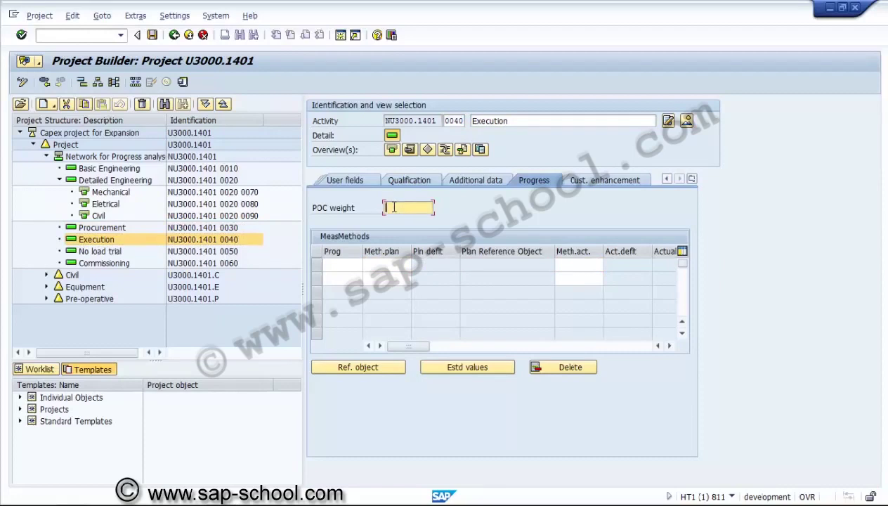
text(30)
click(353, 262)
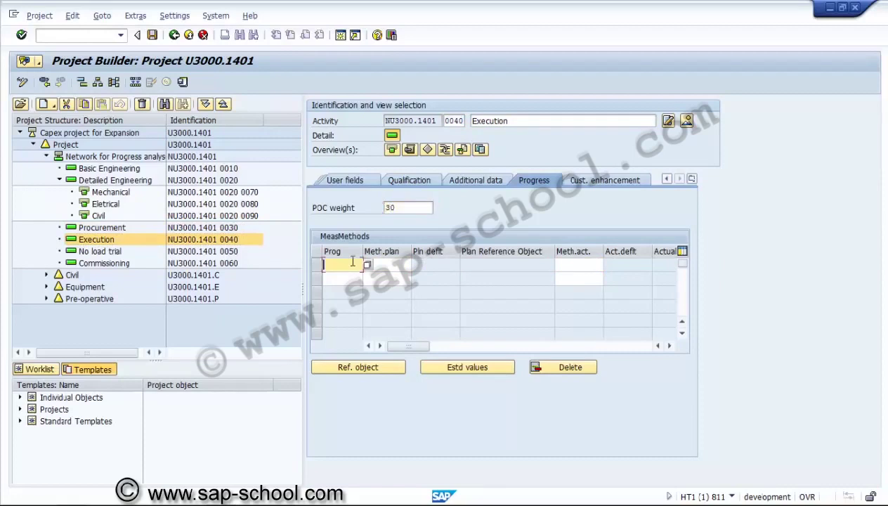
text(pra)
key(Tab)
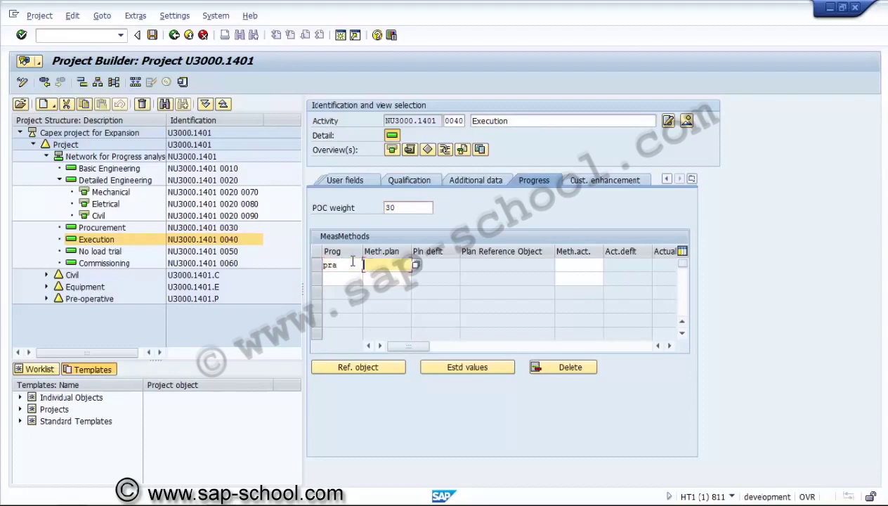
text(quantity)
key(Tab)
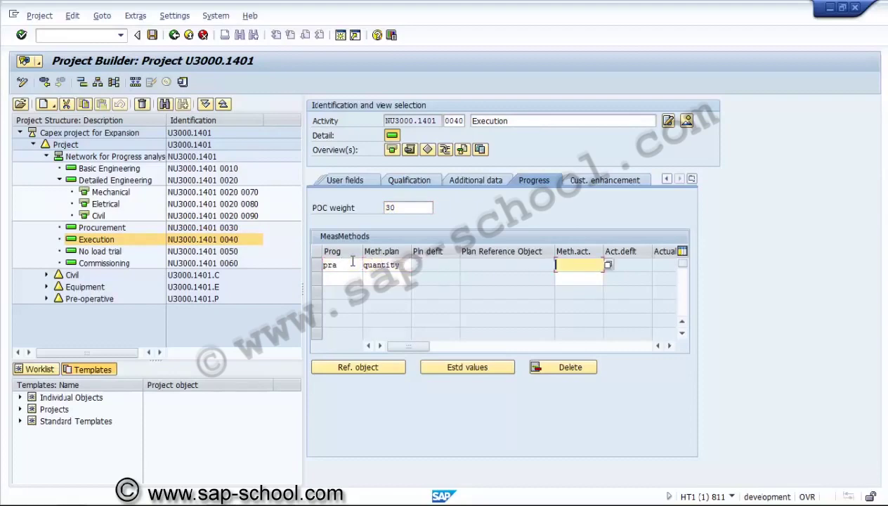
text(quantity)
key(Return)
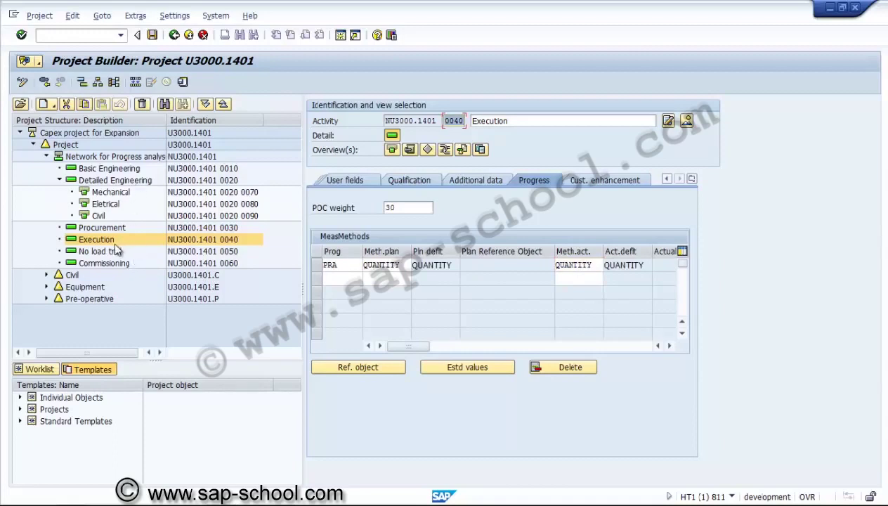
Review the POC weights of activities 0010 Basic Engineering, 0020 Detailed Engineering, 0030 Procurement and 0040 Execution
click(116, 229)
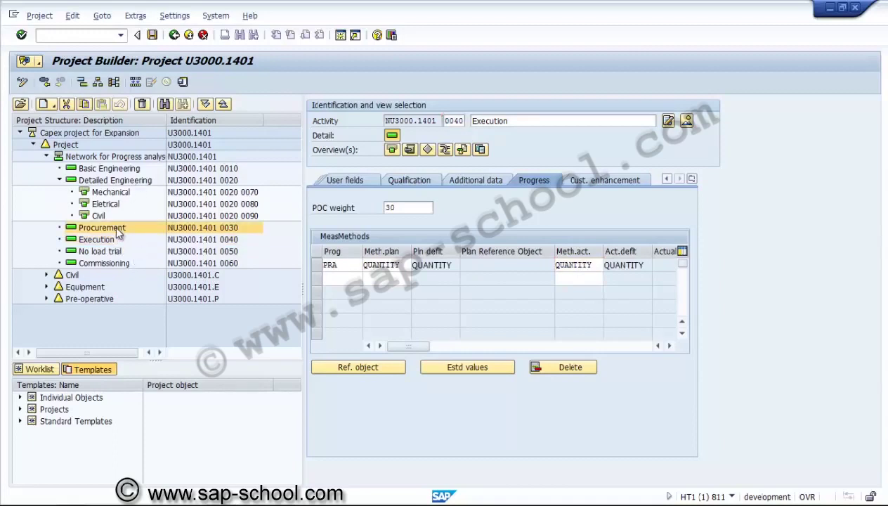
click(126, 184)
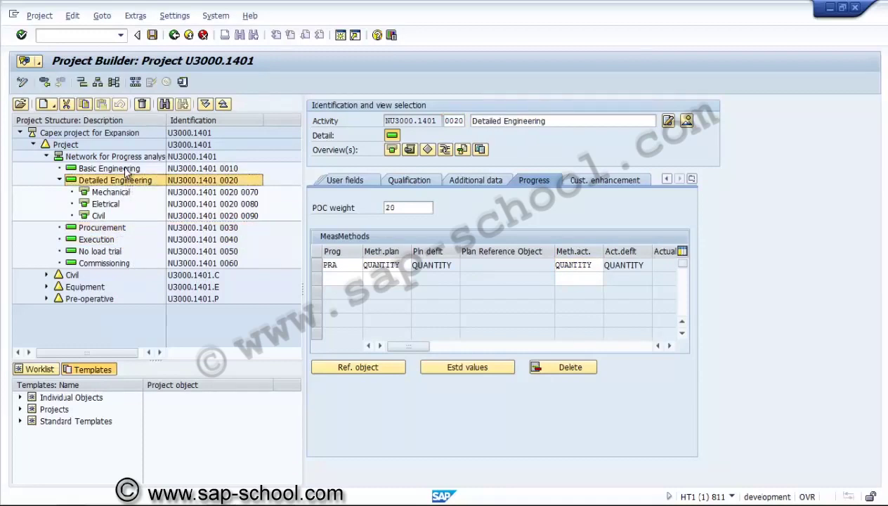
click(128, 171)
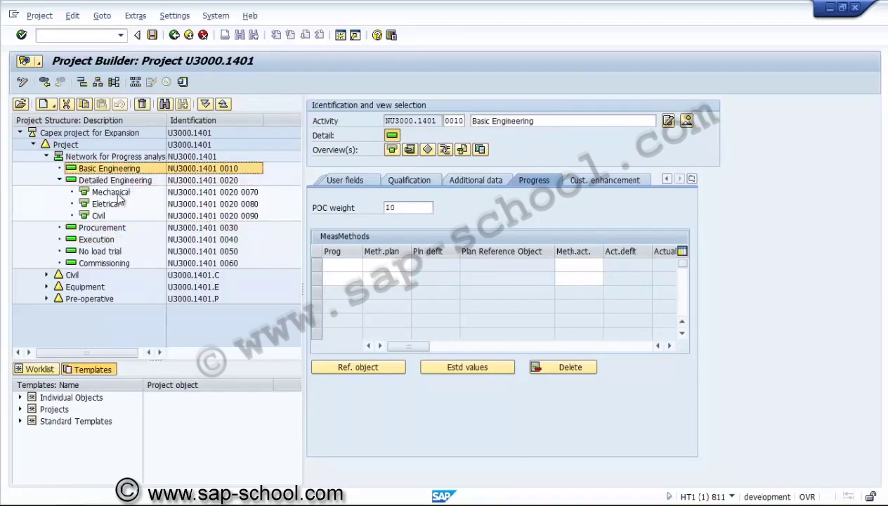
click(125, 182)
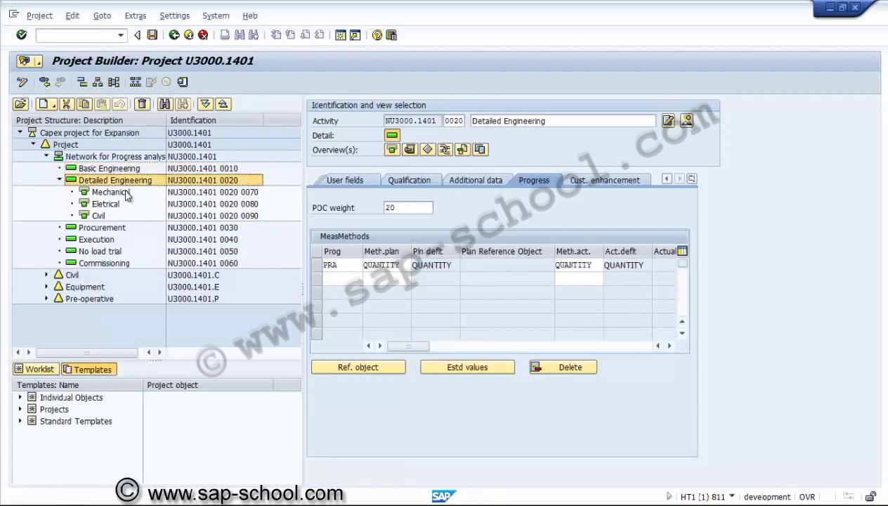
click(121, 231)
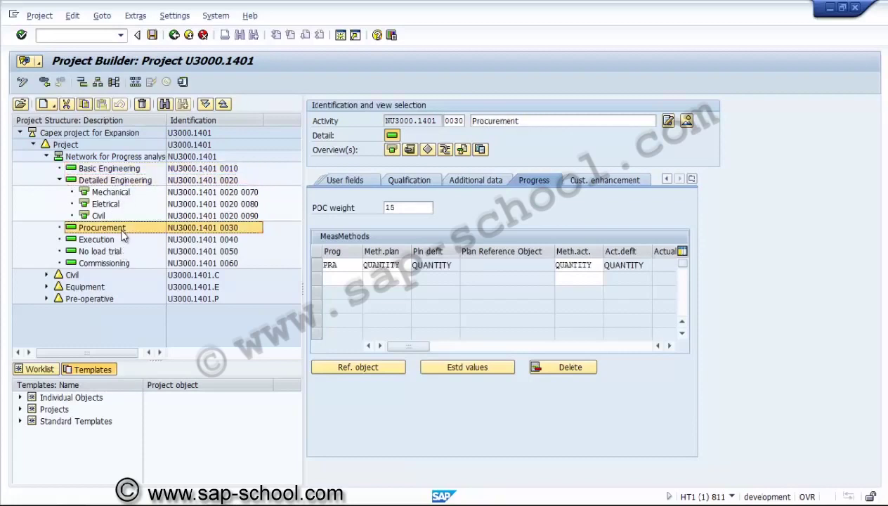
click(118, 242)
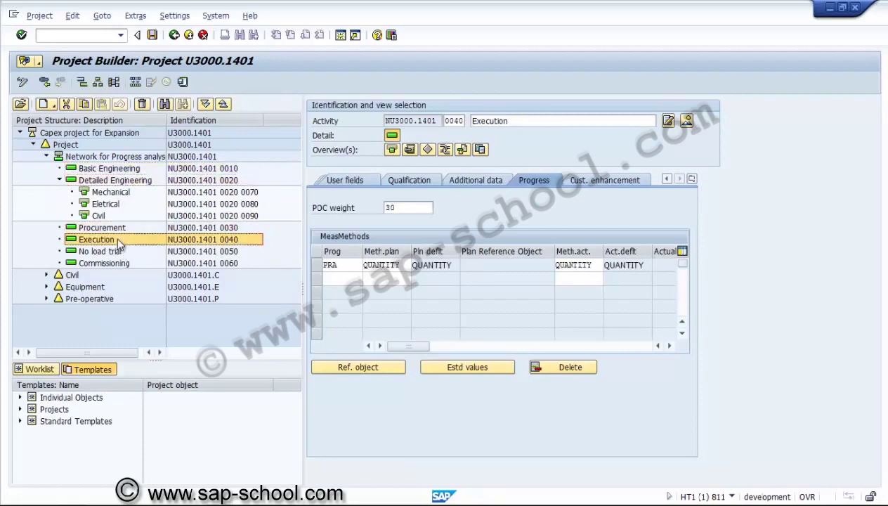
Set the POC weight of activity 0050 No load trial to 10 and assign progress version PRA with QUANTITY as planned and actual measurement method
click(116, 251)
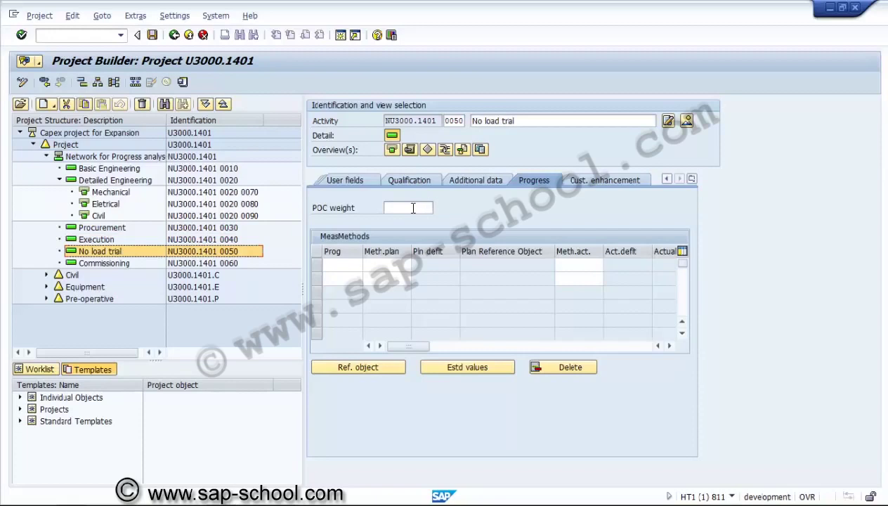
click(413, 208)
text(10)
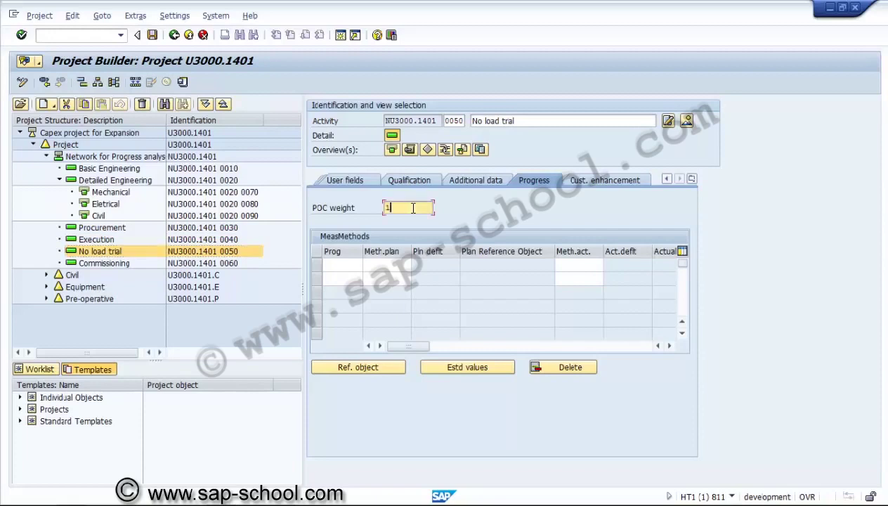
click(347, 264)
text(pra)
key(Tab)
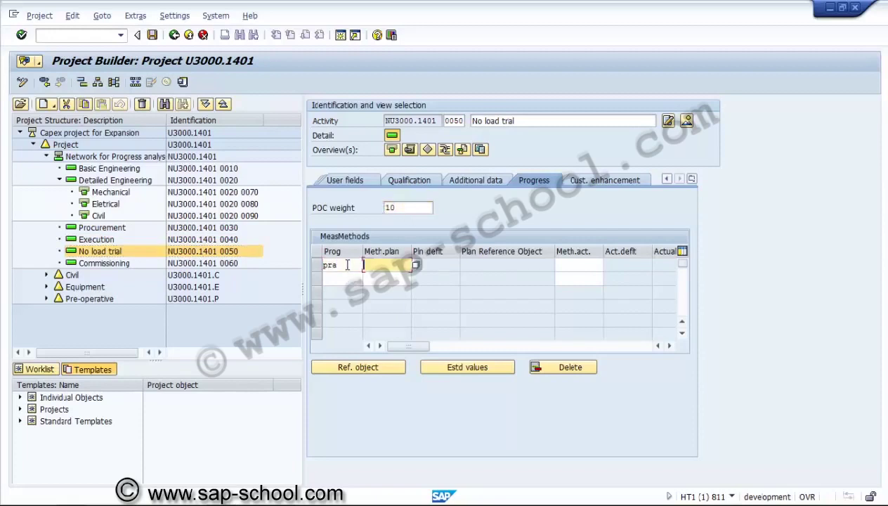
text(quantity)
key(Tab)
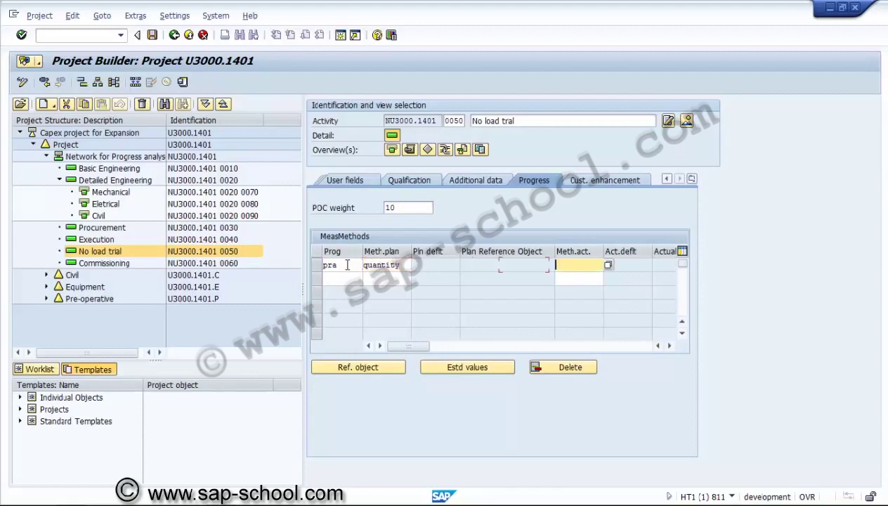
text(quantity)
key(Return)
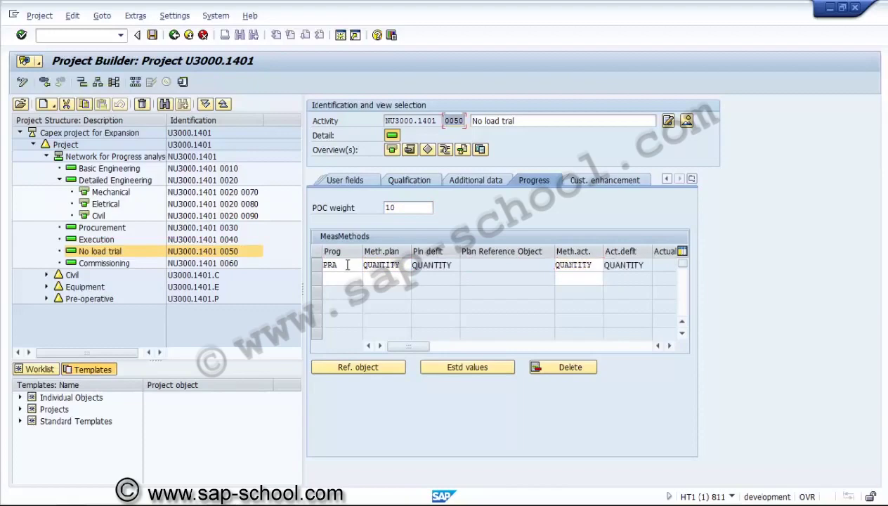
Set the POC weight of activity 0060 Commissioning to 15 and assign progress version PRA with QUANTITY as planned and actual measurement method
click(125, 265)
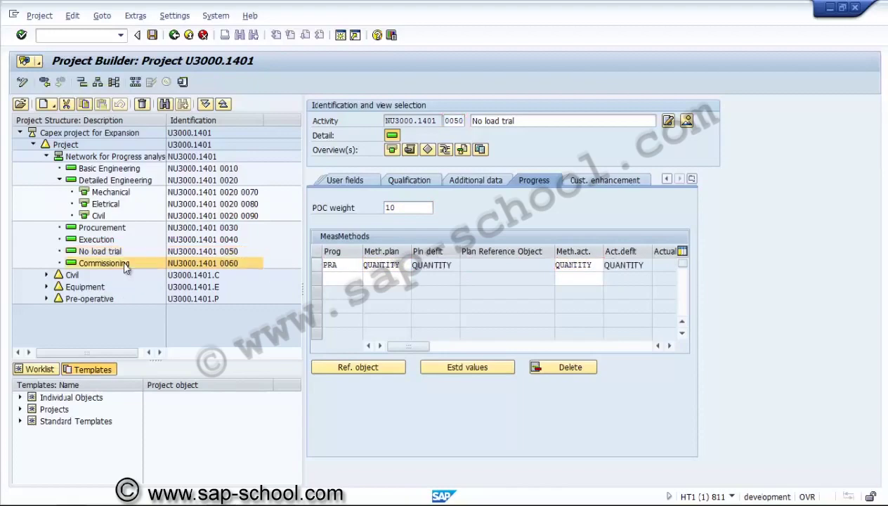
click(388, 209)
text(15)
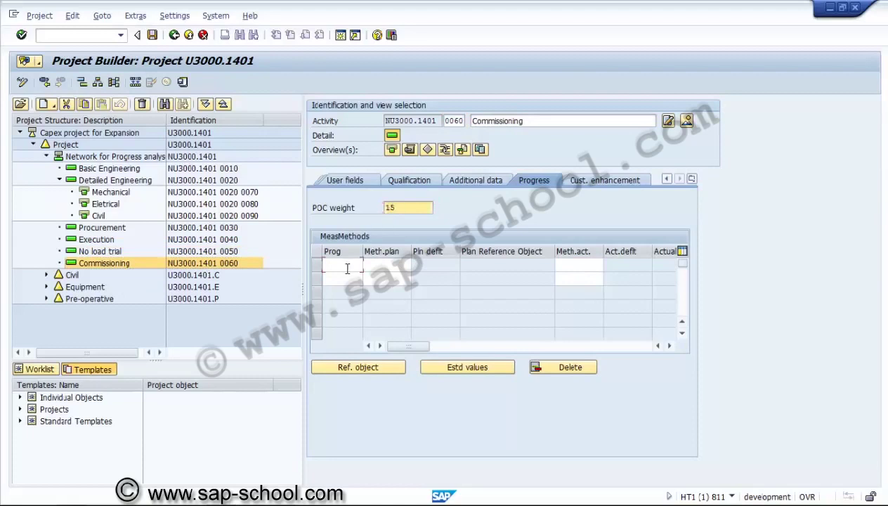
click(348, 267)
text(pra)
key(Tab)
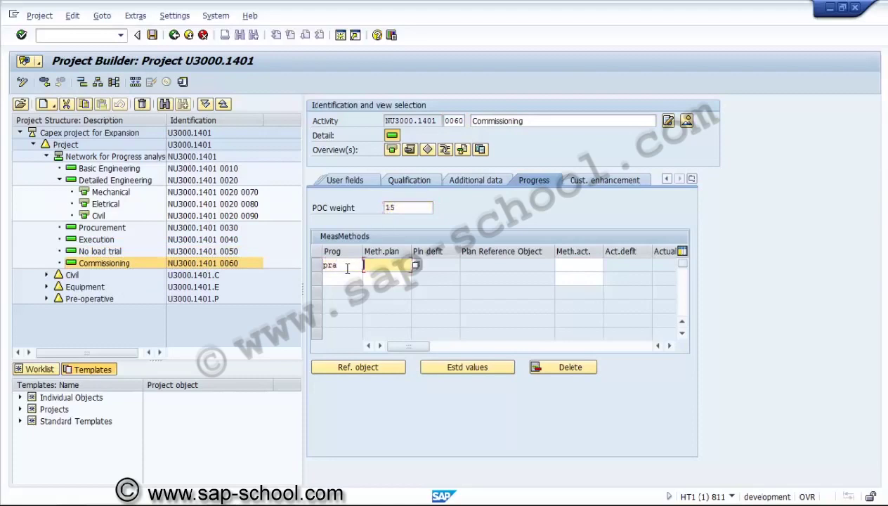
text(quantity)
key(Tab)
text(quantity)
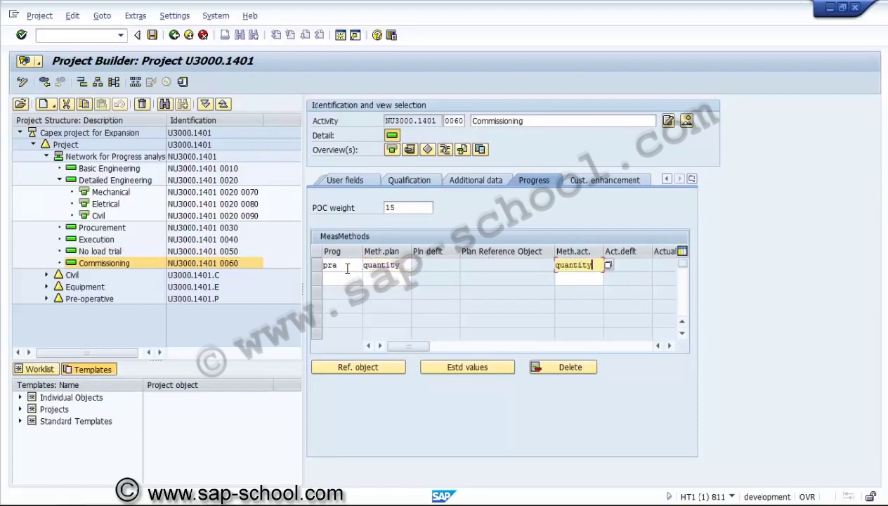
key(Return)
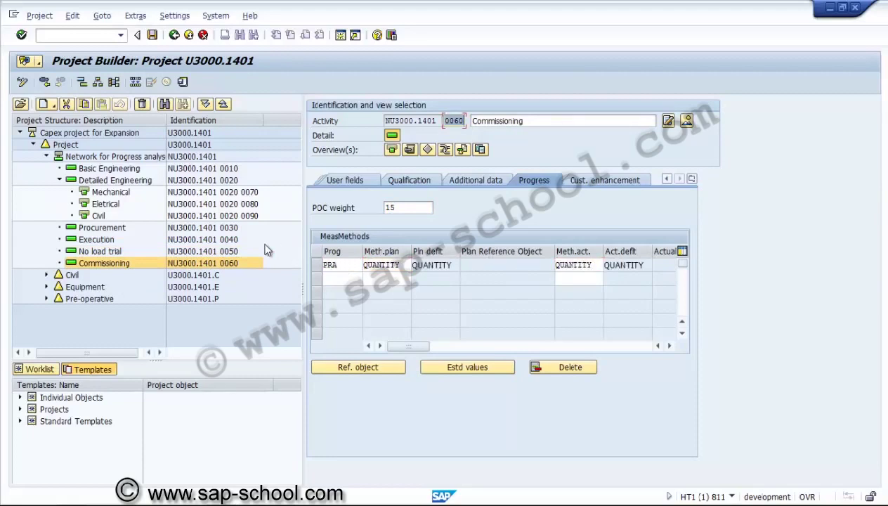
Check the POC weights and measurement methods of all the network's activities, from 0060 Commissioning back to 0010 Basic Engineering
click(123, 251)
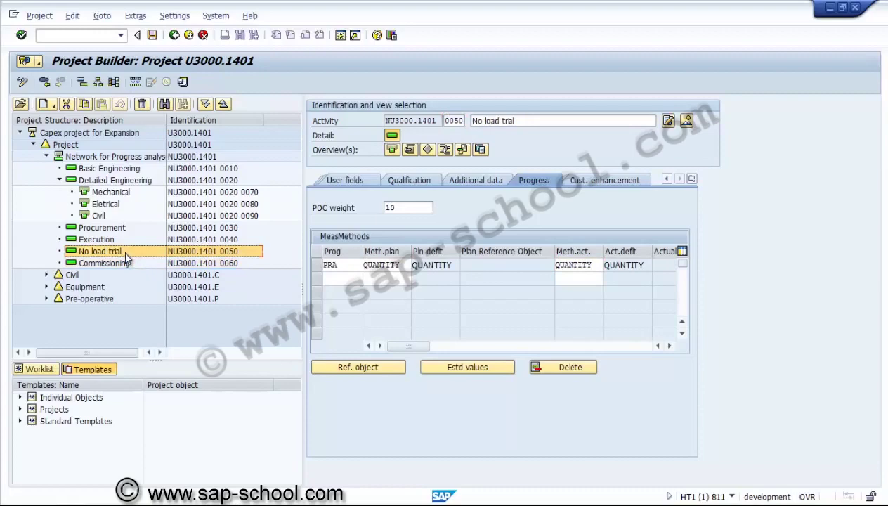
click(125, 241)
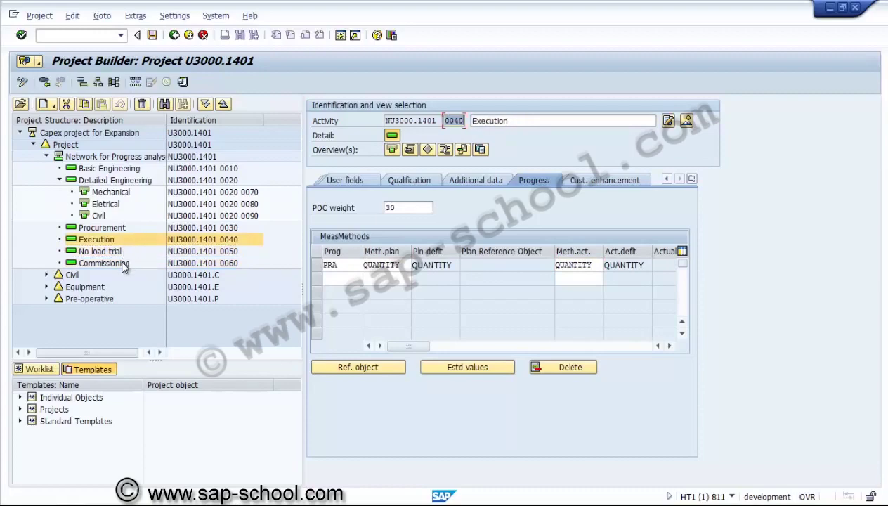
click(124, 264)
click(123, 253)
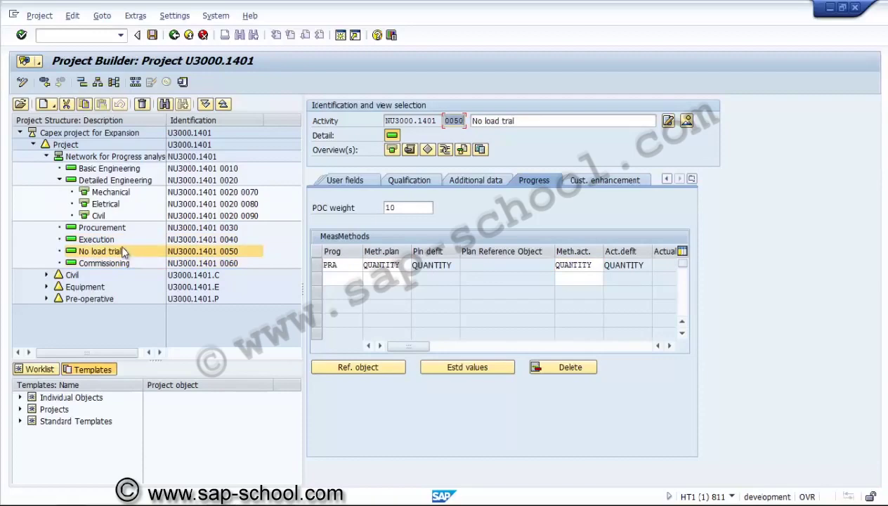
click(121, 240)
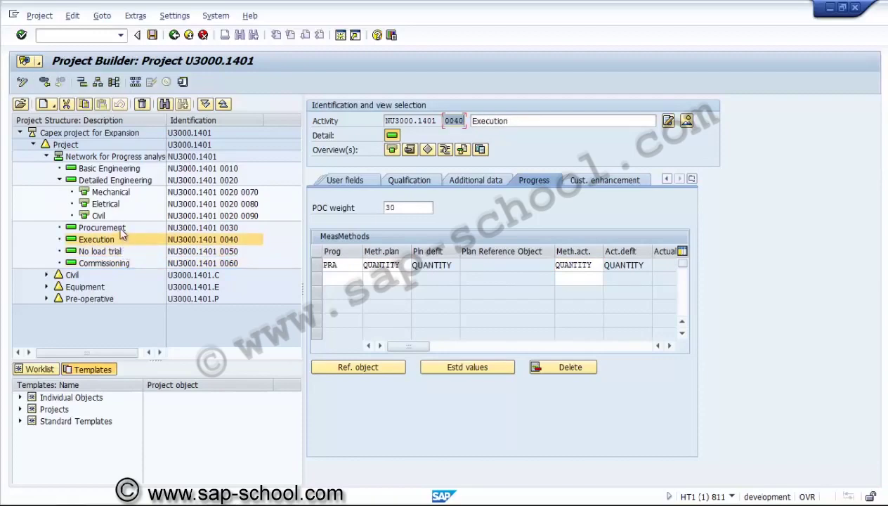
click(121, 229)
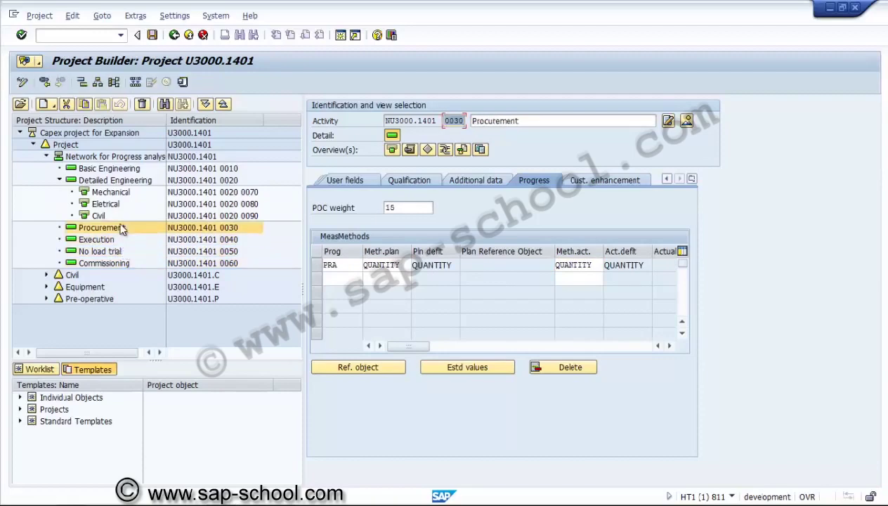
click(133, 185)
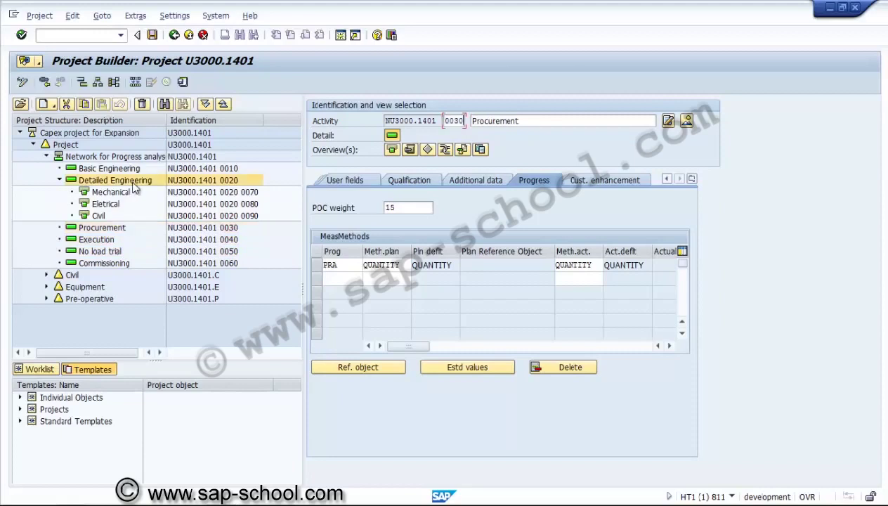
click(135, 171)
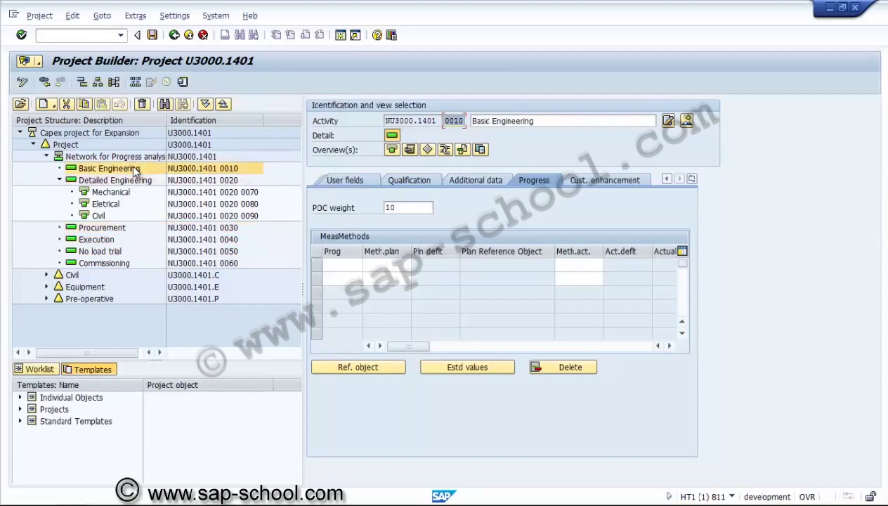
Assign progress version PRA with QUANTITY as planned and actual measurement method to activity 0010 Basic Engineering and save the project
click(350, 265)
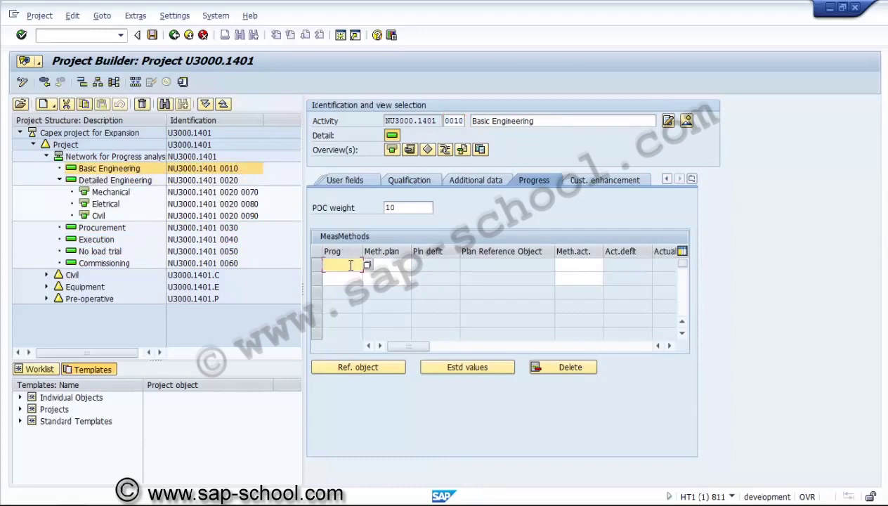
text(pra)
key(Tab)
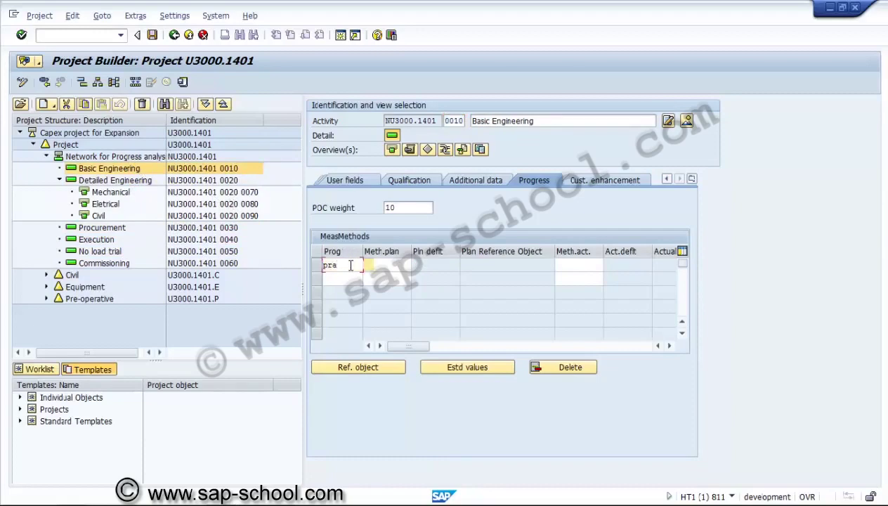
text(qua)
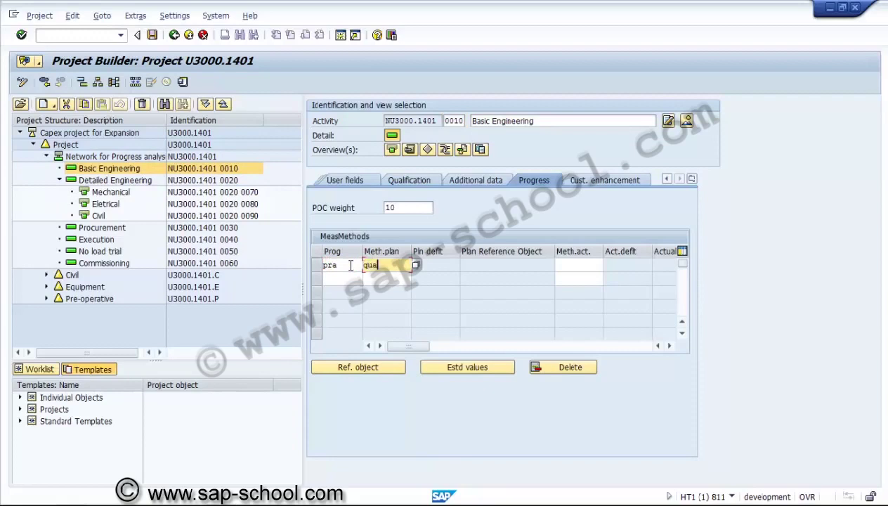
text(ntity)
key(Tab)
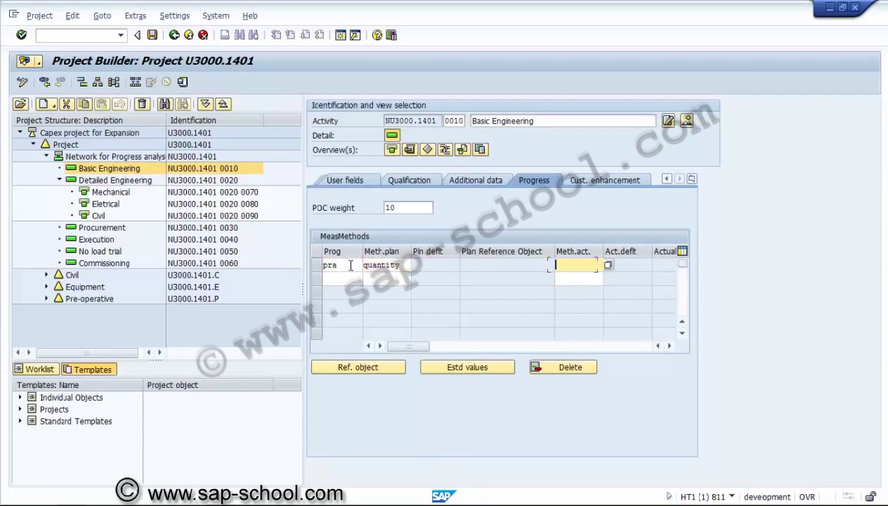
text(quantity)
key(Return)
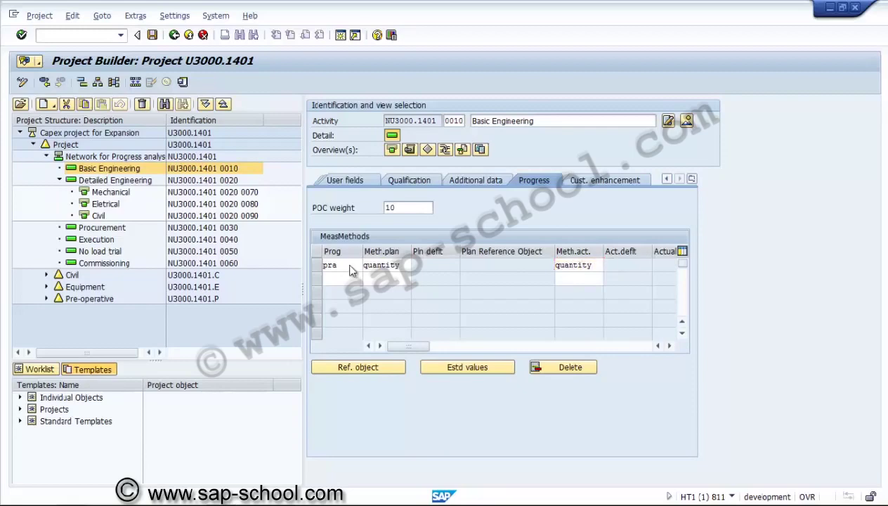
click(152, 34)
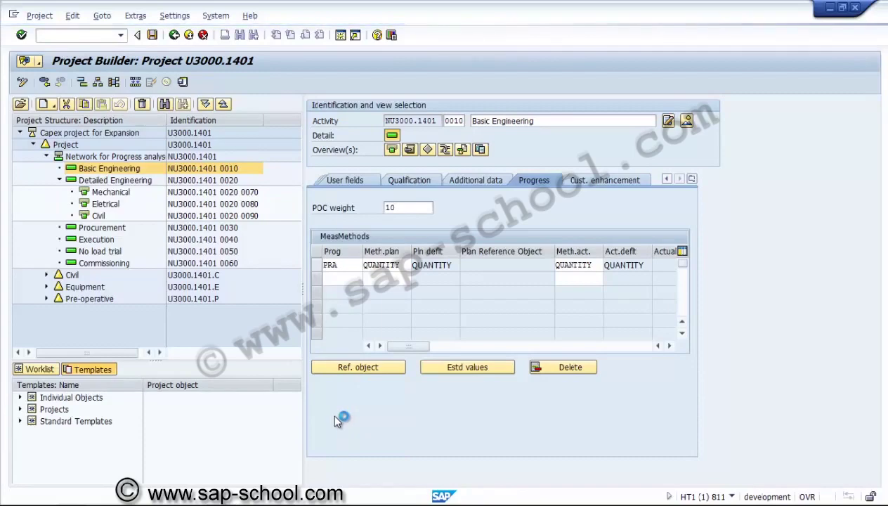
key(F3)
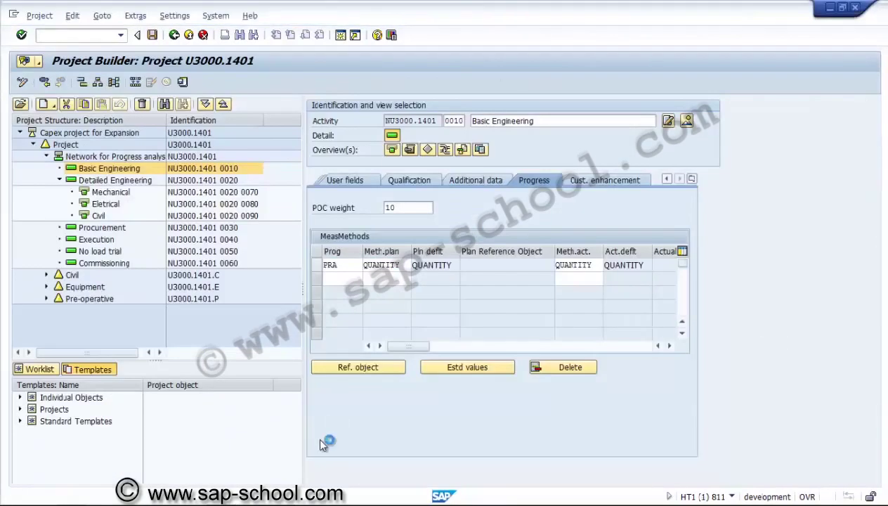
Switch to the session showing the Material flow in the network details and leave customizing for the SAP Easy Access menu
mouse_move(221, 499)
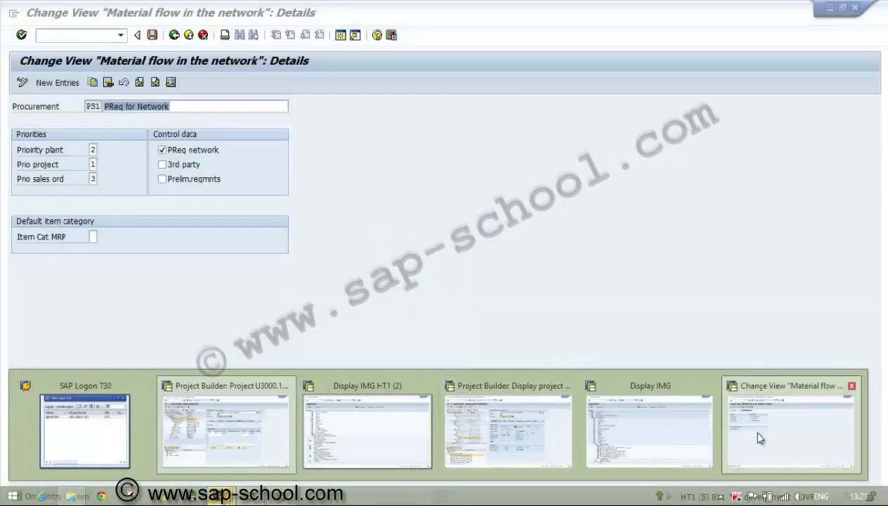
click(760, 439)
click(190, 37)
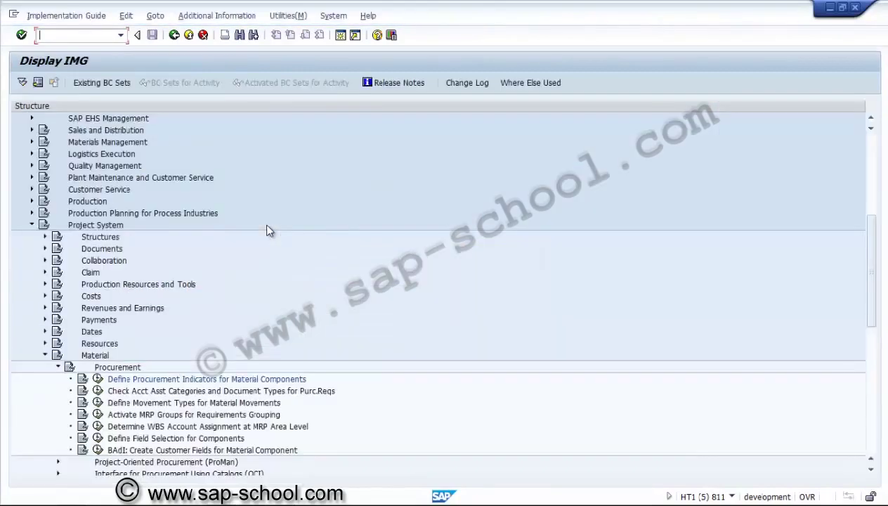
click(190, 37)
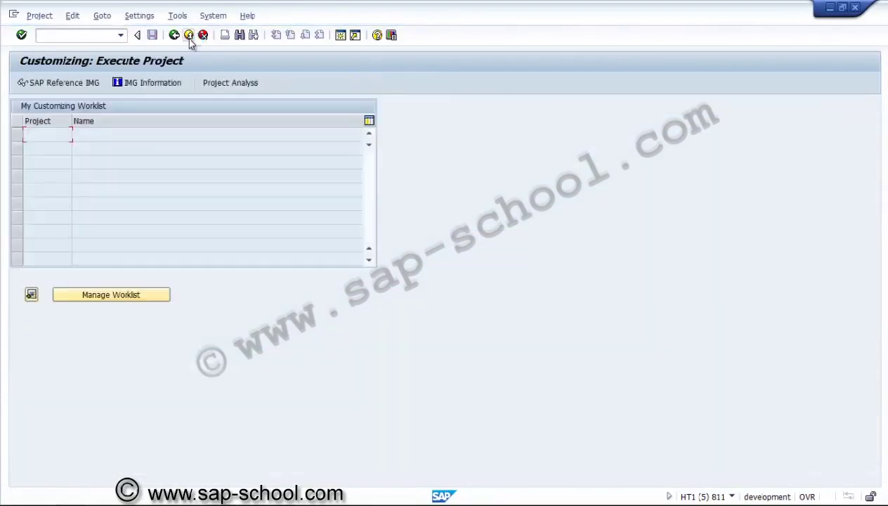
click(189, 37)
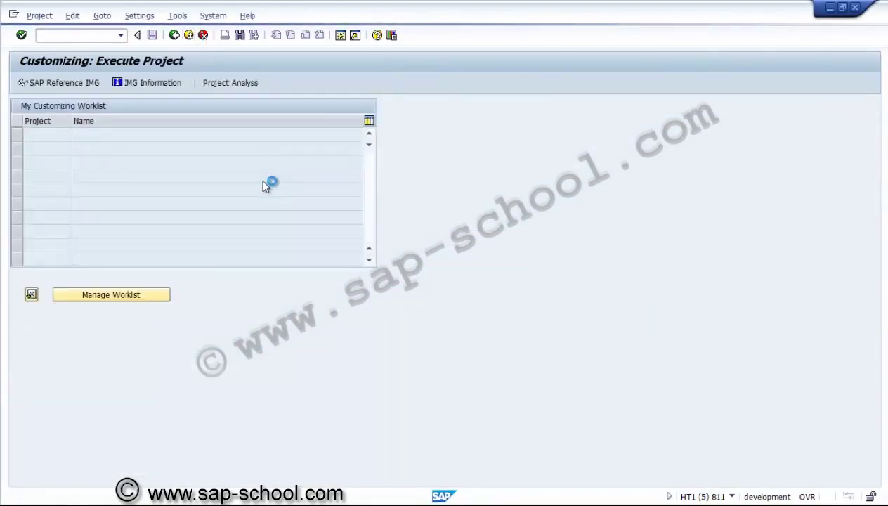
key(F3)
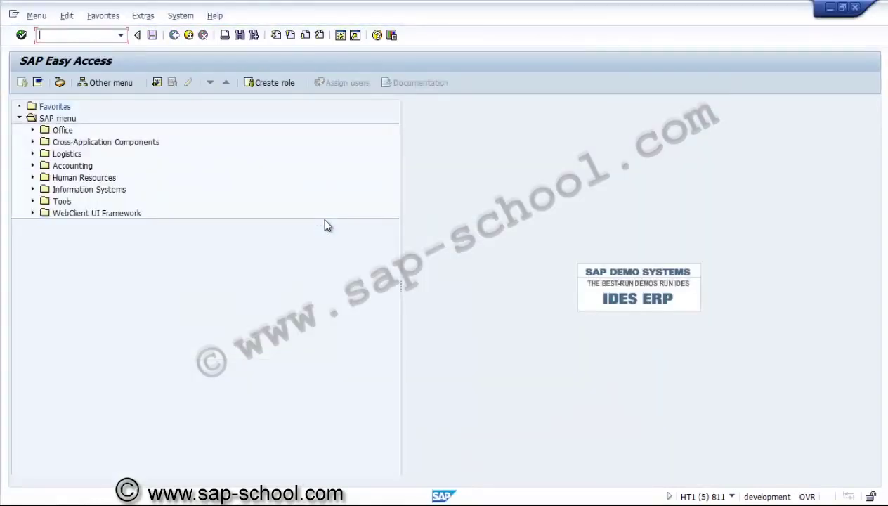
key(alt+Tab)
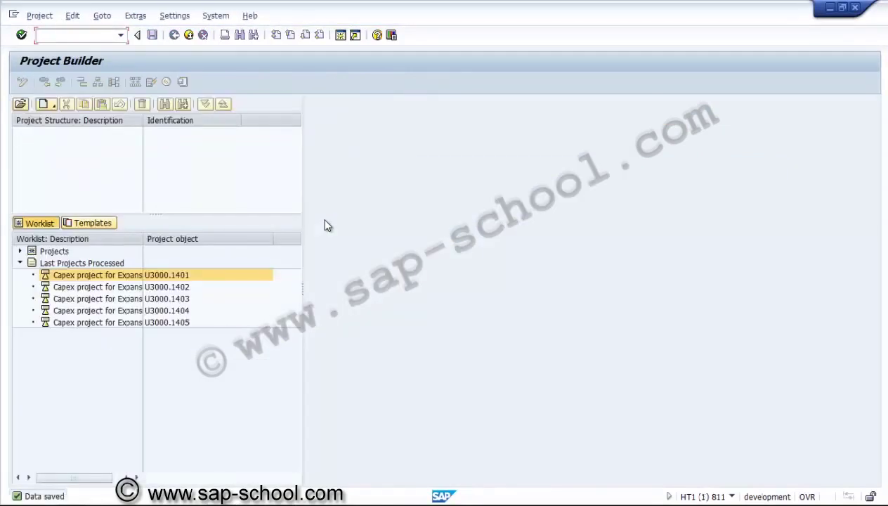
key(alt+Tab)
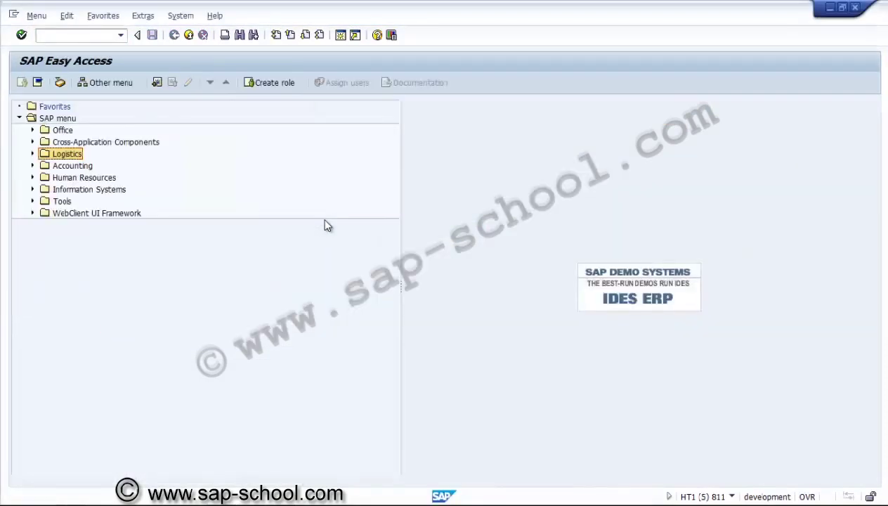
Expand the SAP menu through Logistics and Project System down to the Financials folder
key(Right)
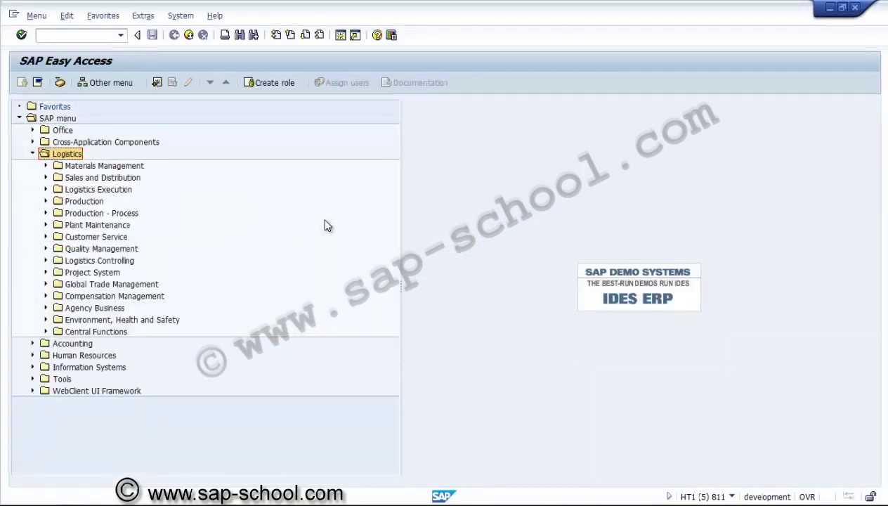
key(Right)
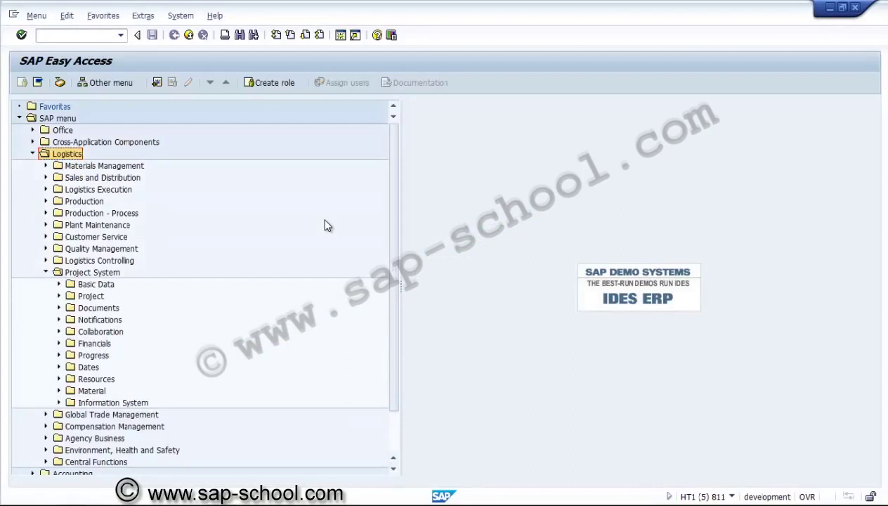
key(Down)
key(Down)
key(Down)
key(Down)
key(Down)
key(Down)
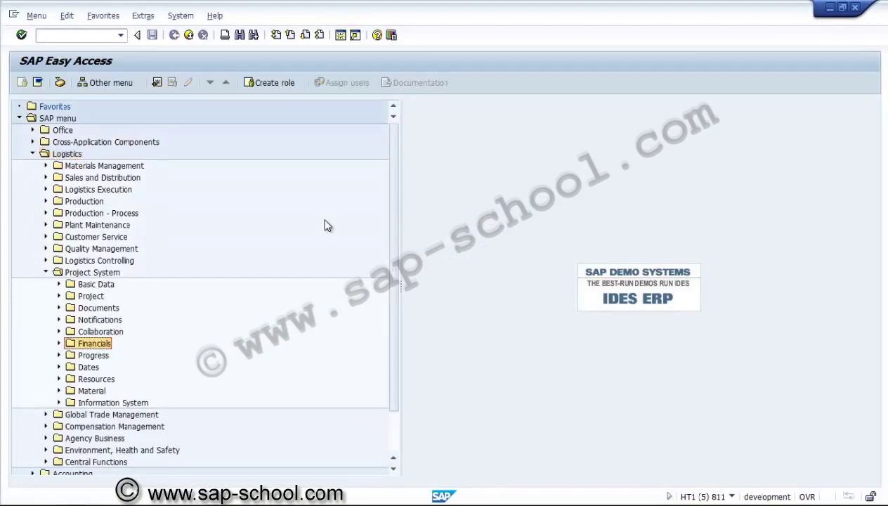
key(Right)
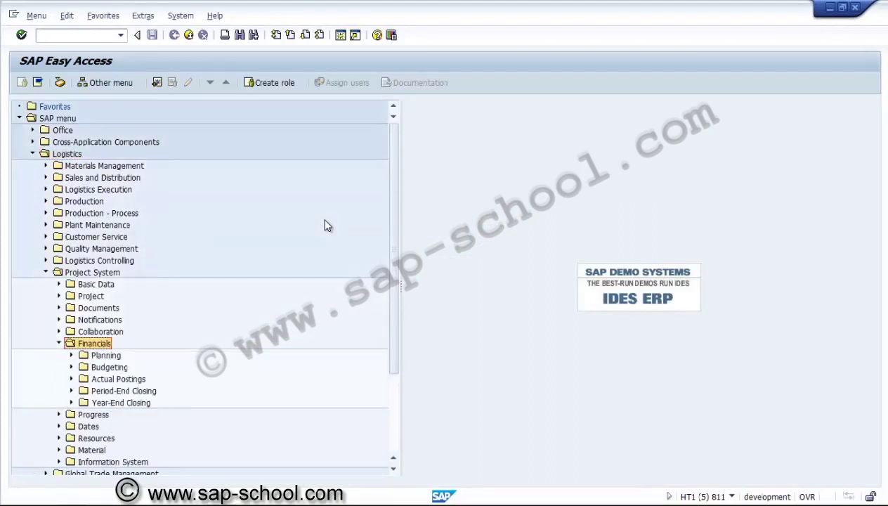
Open CJK2 - Change (Network) from the Statistical Key Figures under Financials Planning
key(Right)
key(Down)
key(Down)
key(Down)
key(Down)
key(Down)
key(Down)
key(Down)
key(Down)
key(Down)
key(Down)
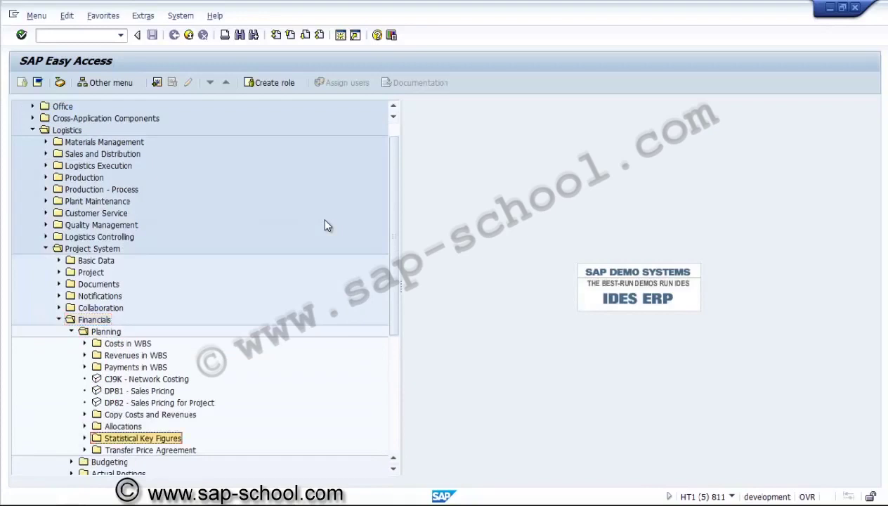
key(Right)
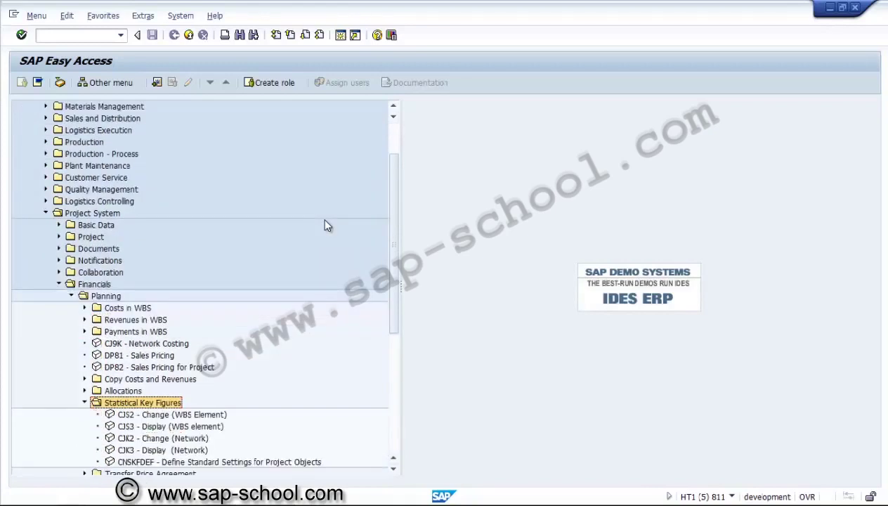
key(Down)
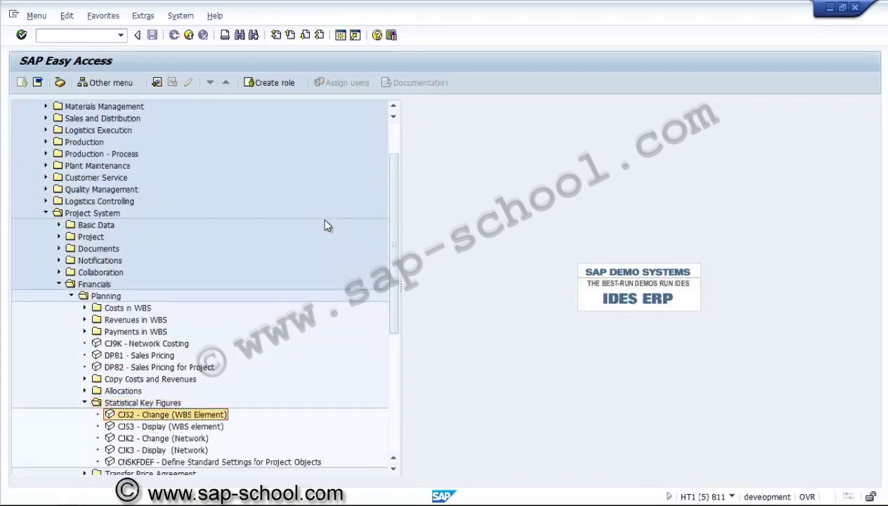
key(Down)
key(Down)
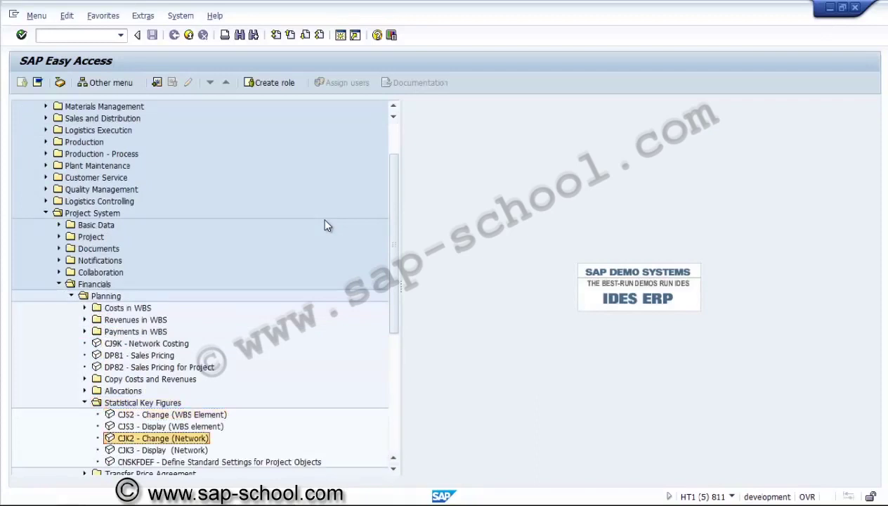
key(Return)
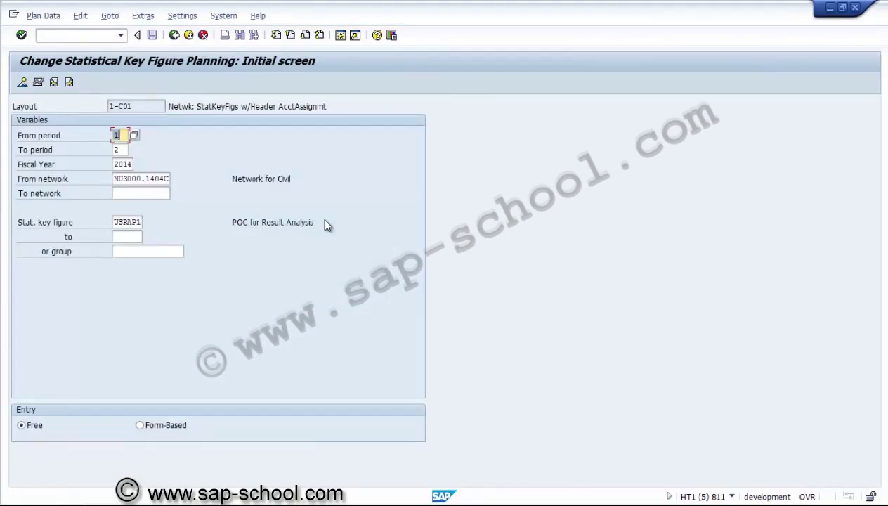
Set the end period of the statistical key figure planning to 12
key(Tab)
key(Delete)
text(1)
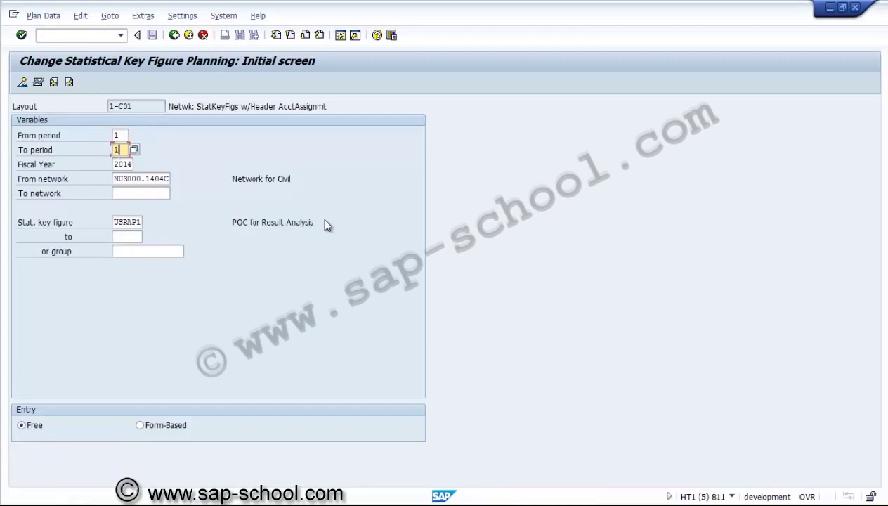
text(2)
key(Tab)
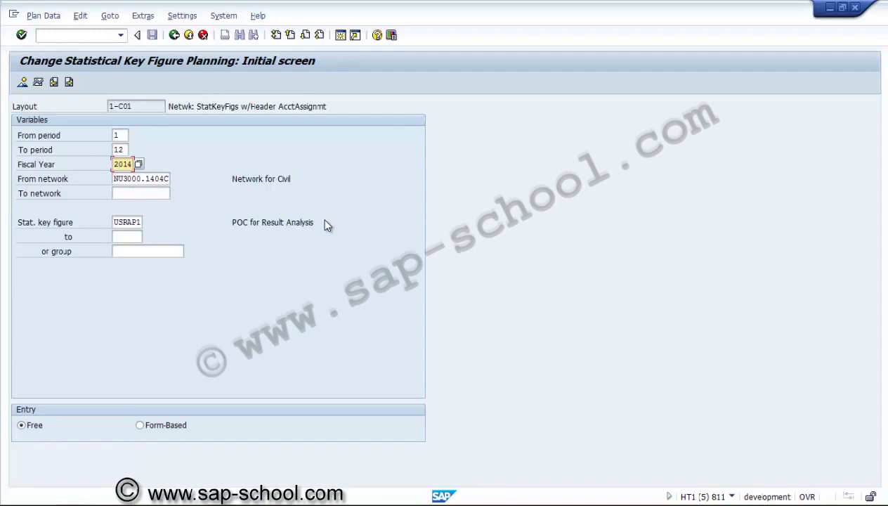
Choose USPAP1, SKF for Planned and Actual values, as the statistical key figure from the value list
key(Tab)
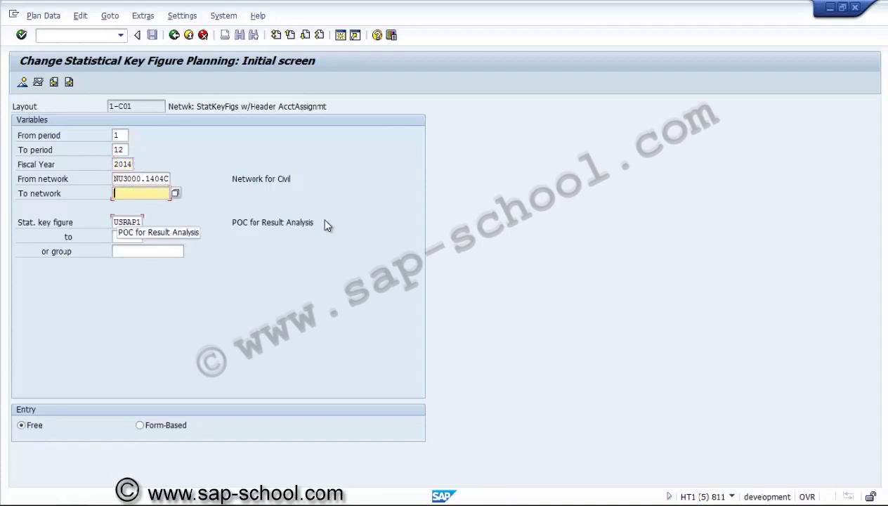
key(Tab)
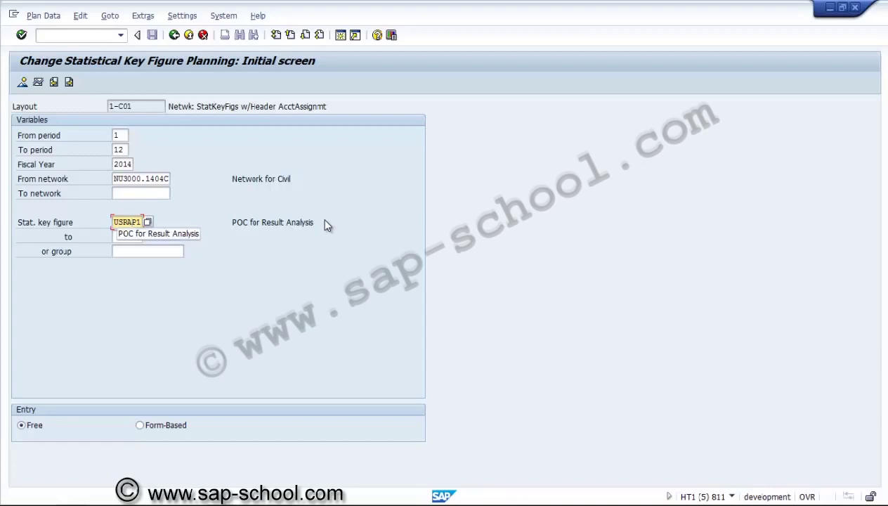
key(Return)
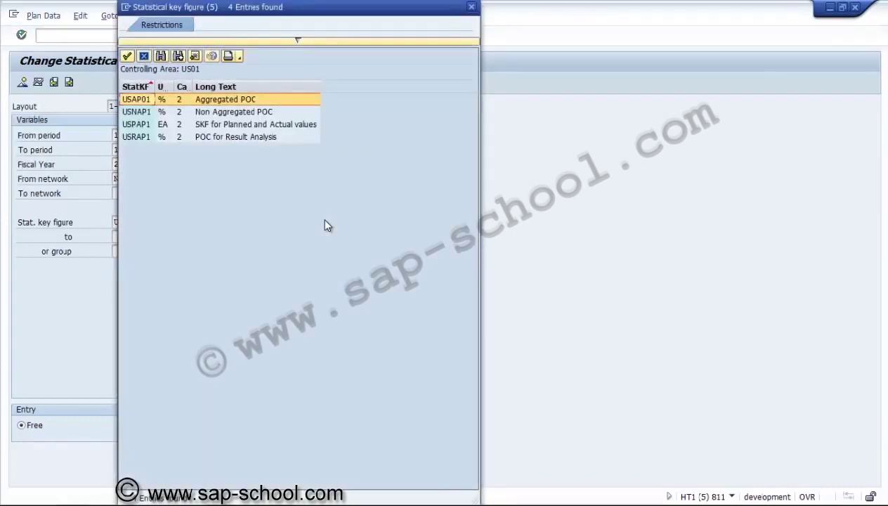
key(Down)
key(Down)
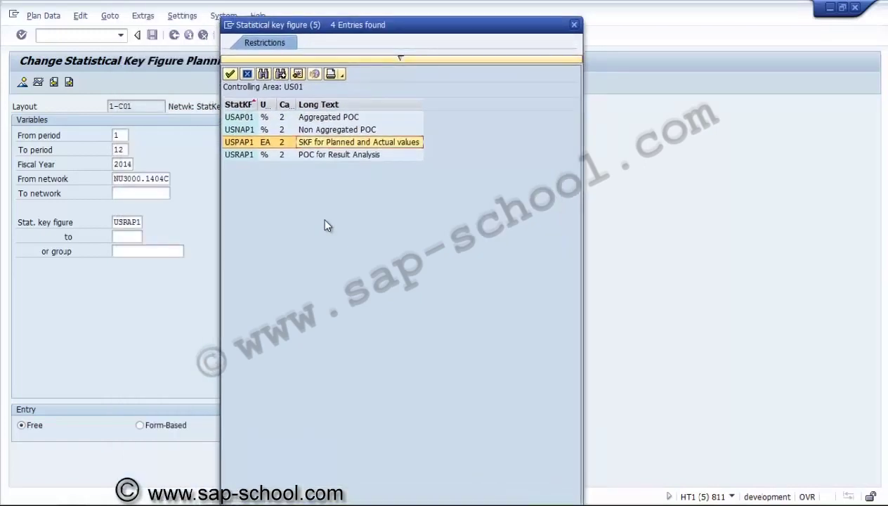
key(Return)
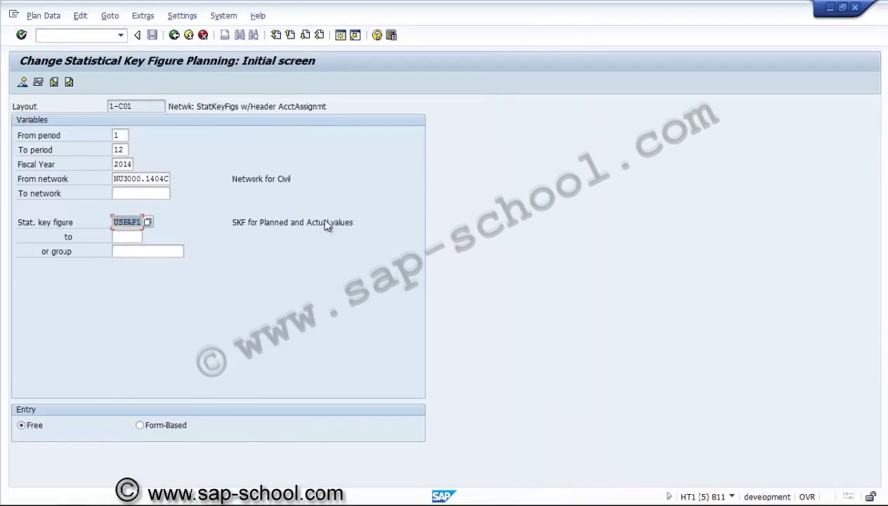
Open the period screen of the key figure planning for network NU3000.1404C and read the status message's long text
key(F8)
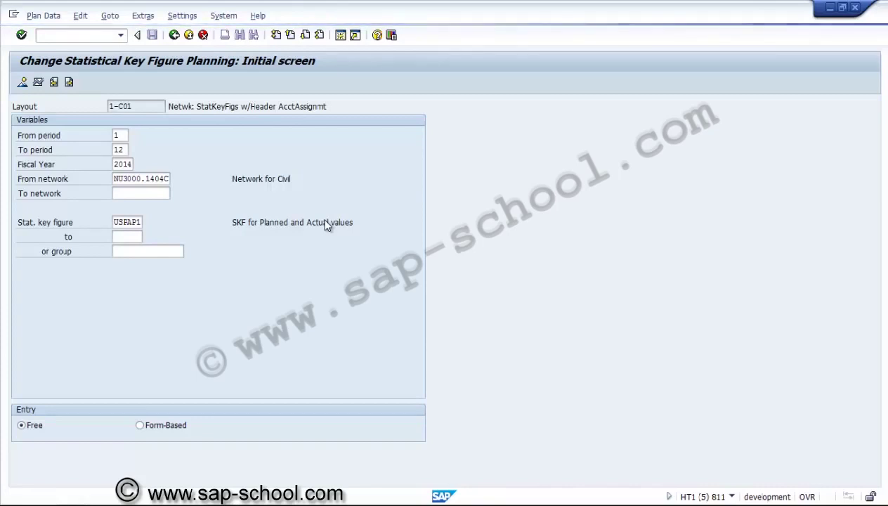
key(Return)
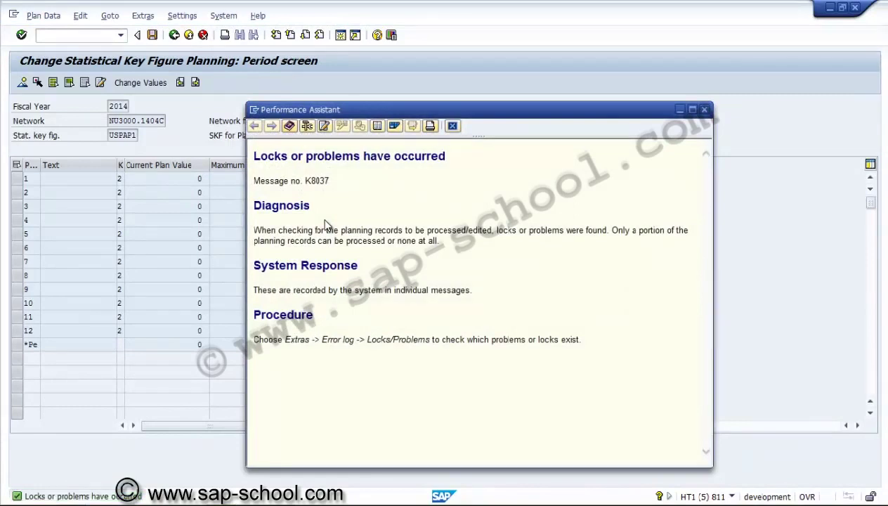
key(Escape)
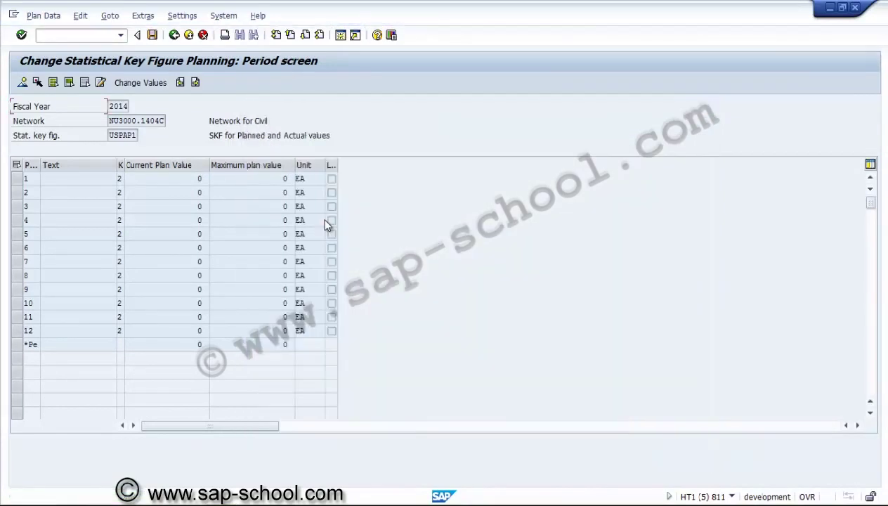
Display the locks and problems recorded in the error log of the key figure planning
key(alt+x)
key(Down)
key(Right)
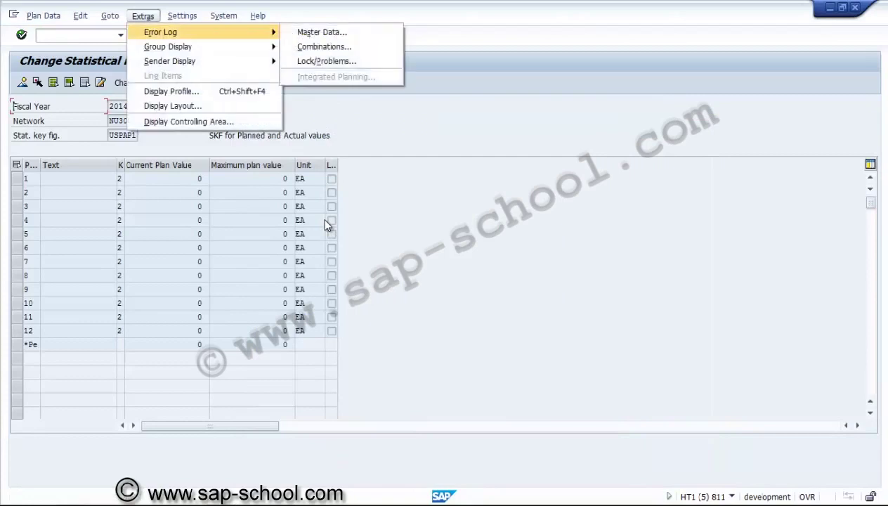
key(Down)
key(Down)
key(Return)
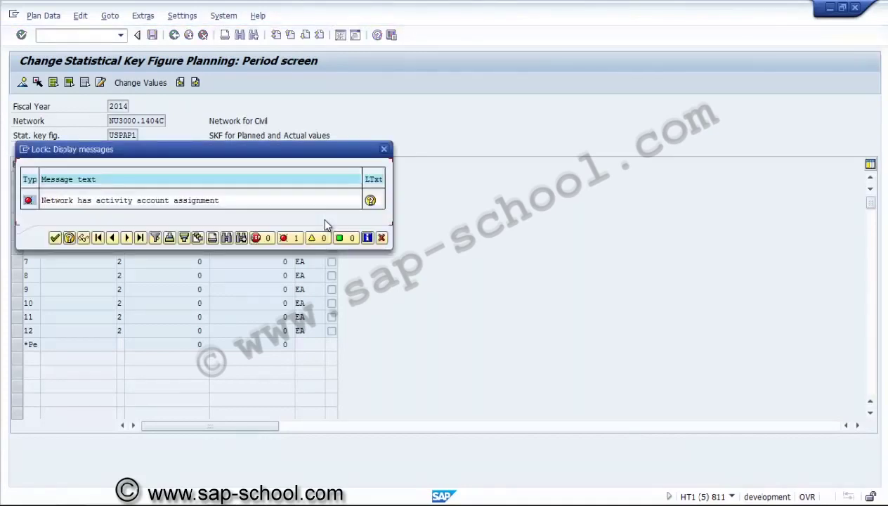
Close the lock message and return to the initial screen of the statistical key figure planning
key(Return)
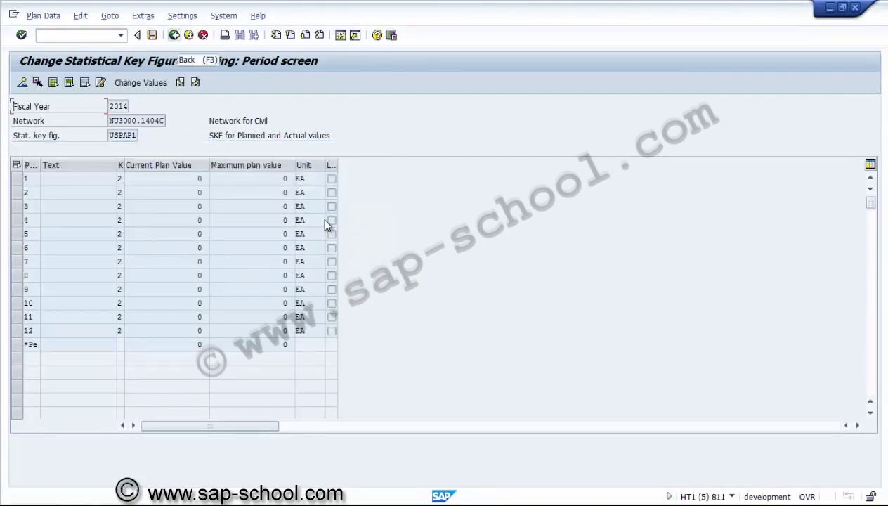
key(F3)
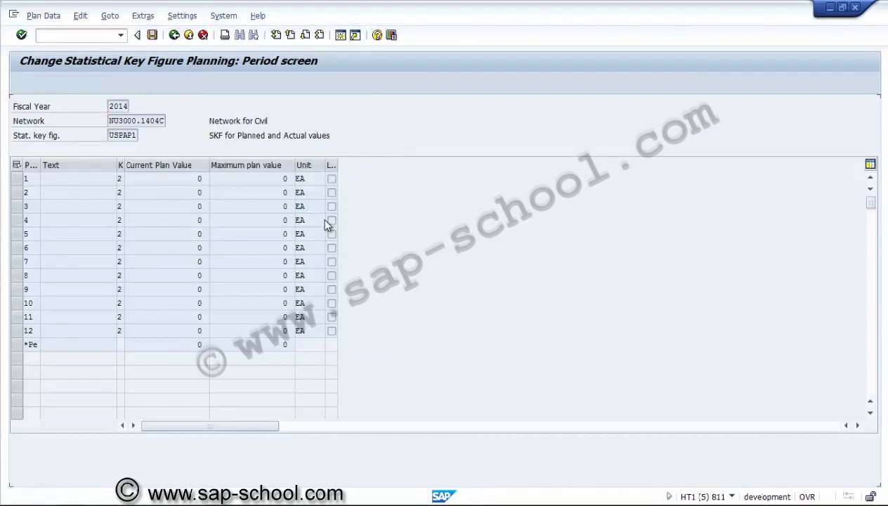
key(F3)
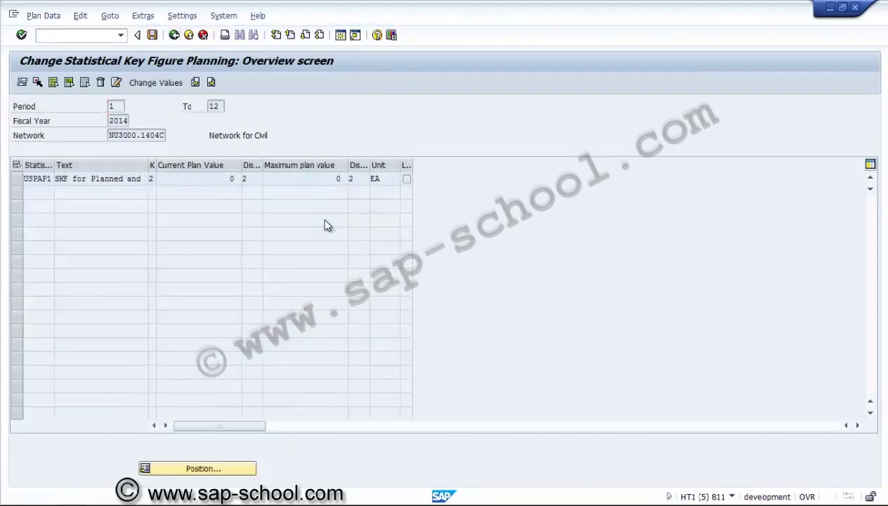
Set the starting network of the key figure planning to NU3000.1401 and restart transaction CJK2, Change (Network)
key(Tab)
key(Tab)
key(Tab)
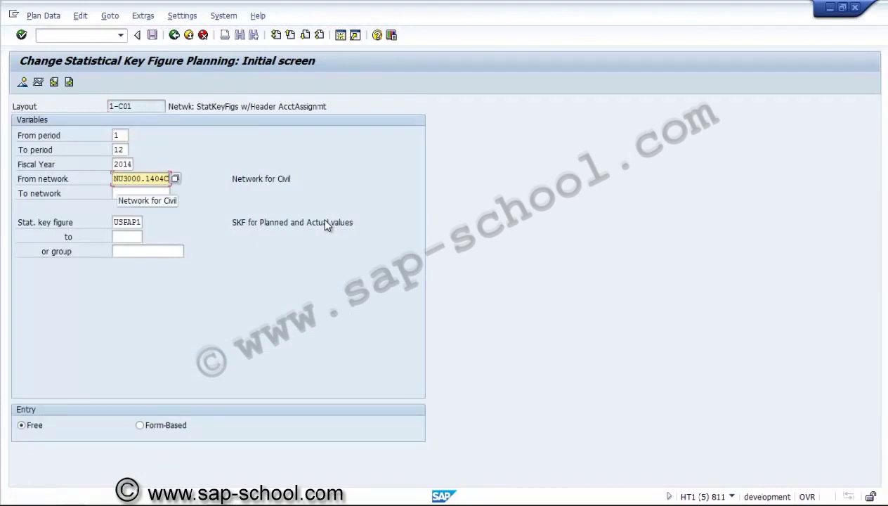
key(BackSpace)
key(BackSpace)
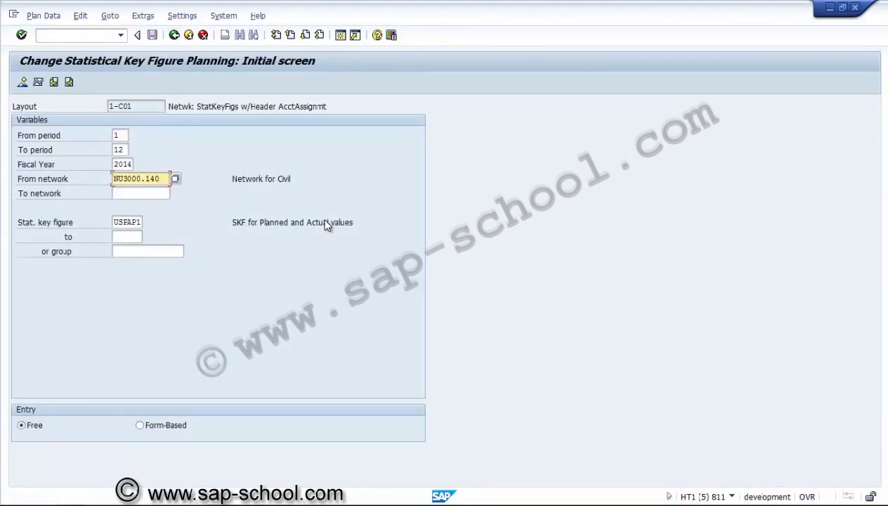
text(1)
key(Tab)
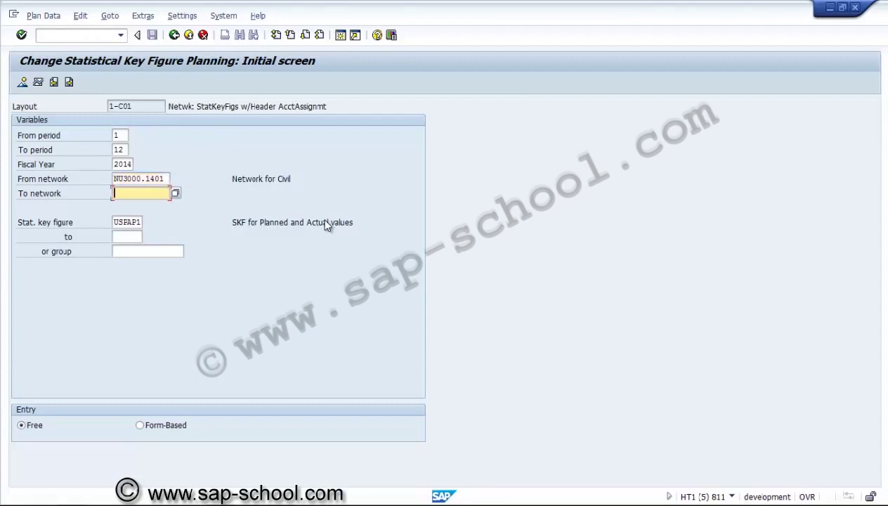
key(F3)
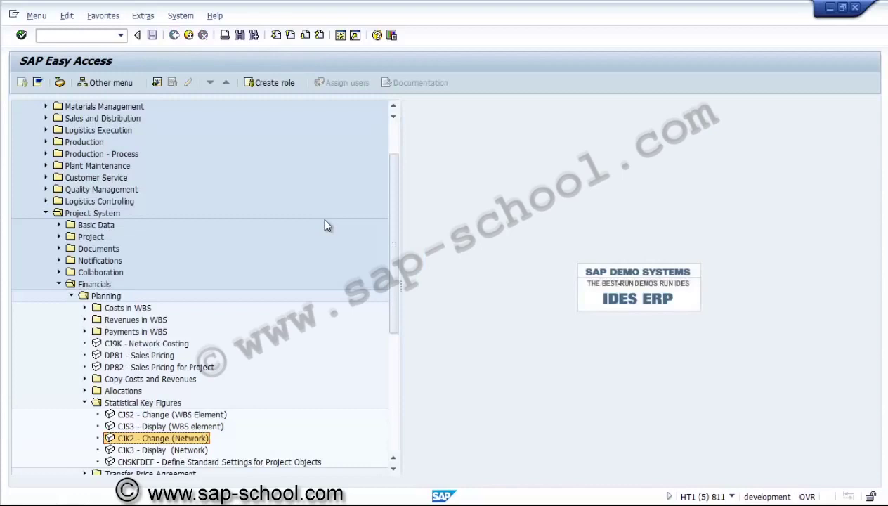
key(Return)
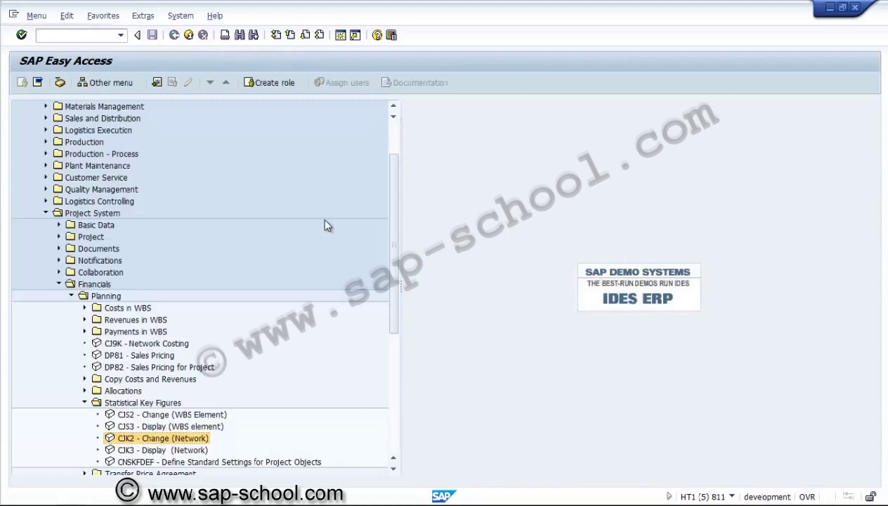
key(alt)
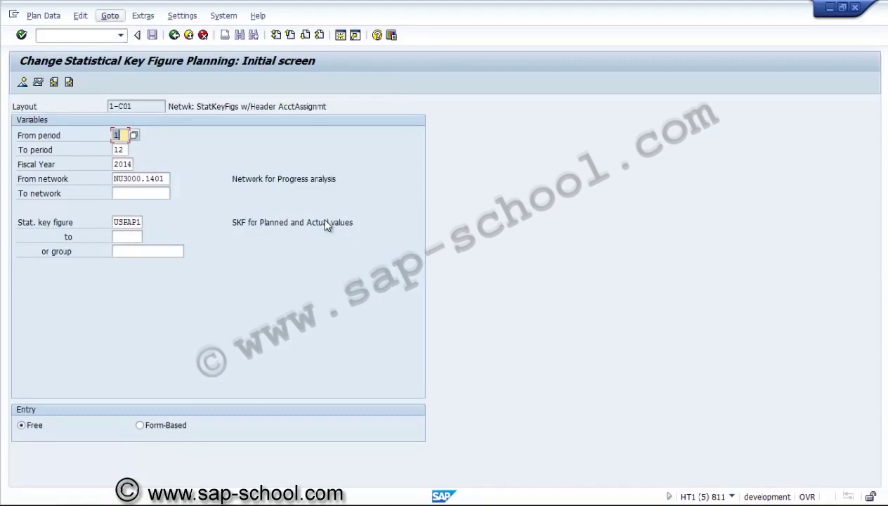
key(Down)
key(Right)
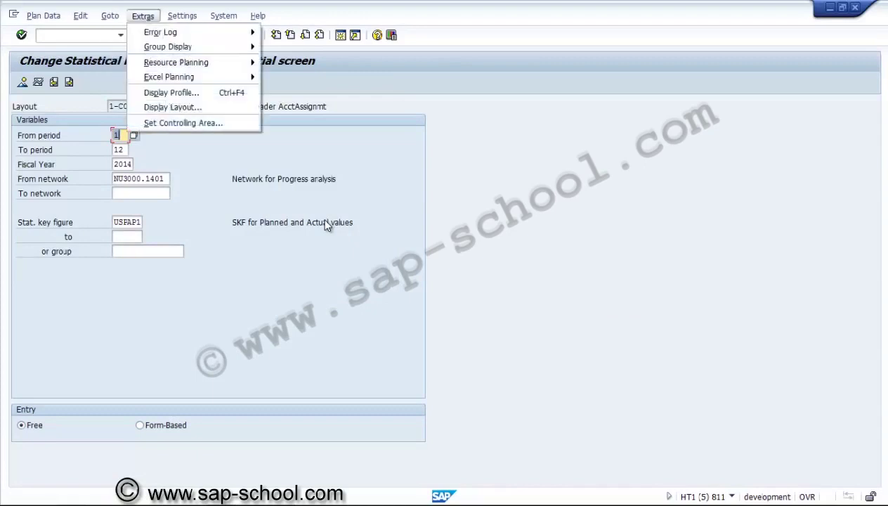
key(Down)
key(Down)
key(Down)
key(Down)
key(Down)
key(Down)
key(Down)
key(Up)
key(Up)
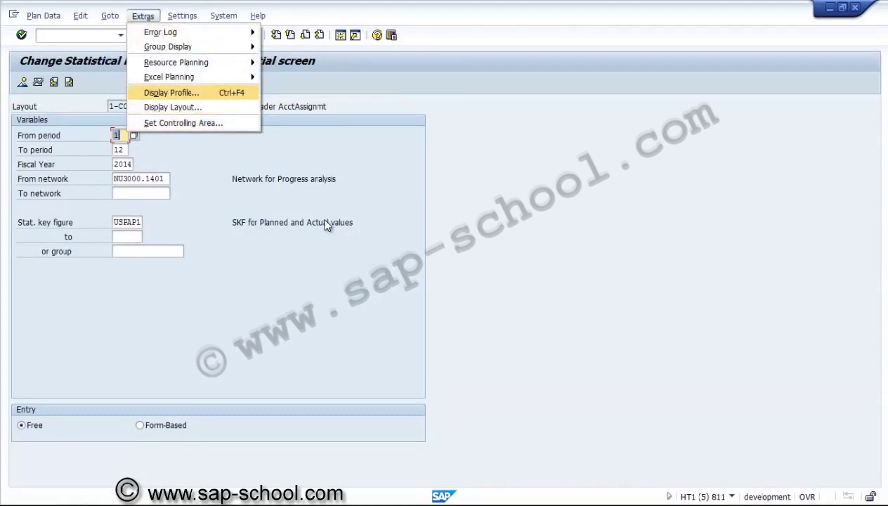
key(Down)
key(Up)
key(Up)
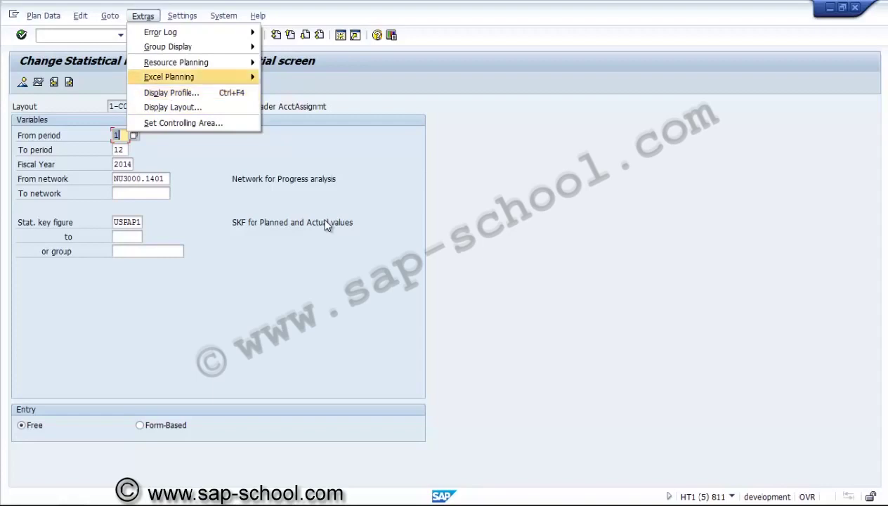
key(Up)
key(Up)
key(Up)
Set the planner profile to SAPALL, CO Planning: All Planning Areas, from its value list
key(Right)
key(Right)
key(Down)
key(Down)
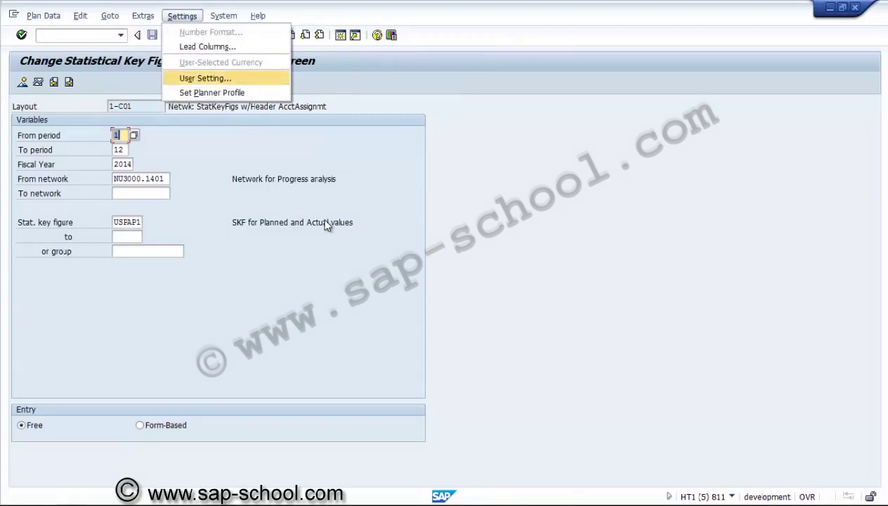
key(Down)
key(Return)
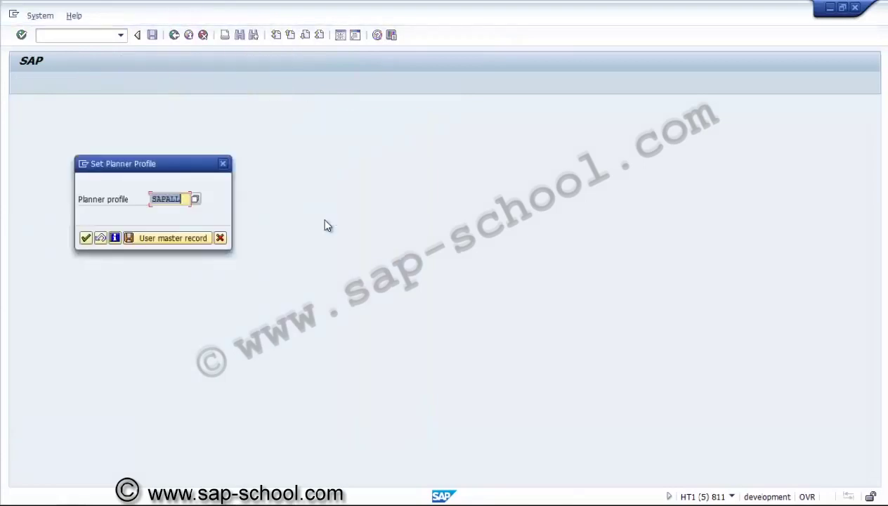
key(Return)
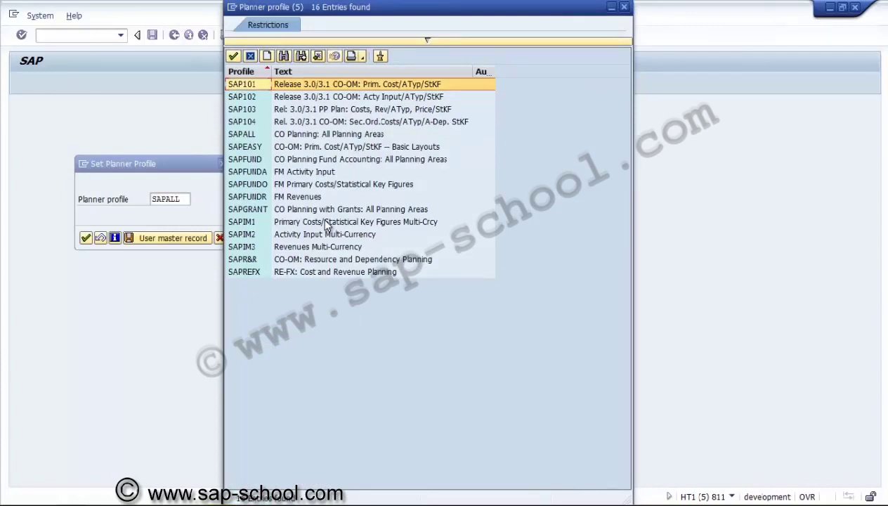
key(Down)
key(Down)
key(Down)
key(Down)
key(Return)
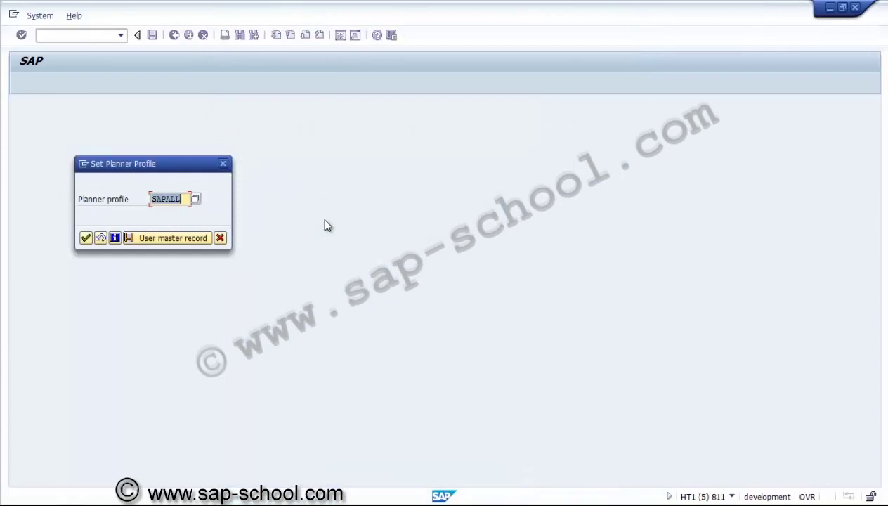
key(Return)
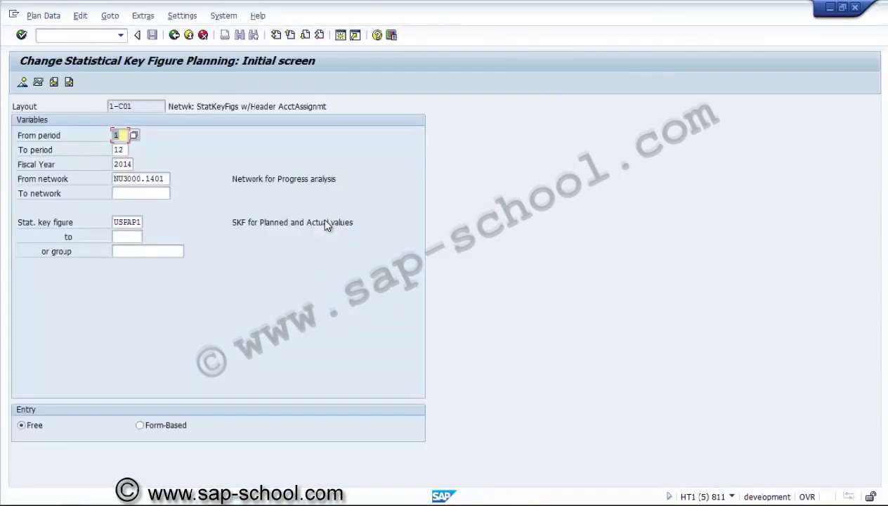
Examine the planner profiles offered in the Set Planner Profile value list and choose SAPALL again
key(Tab)
key(Tab)
key(Tab)
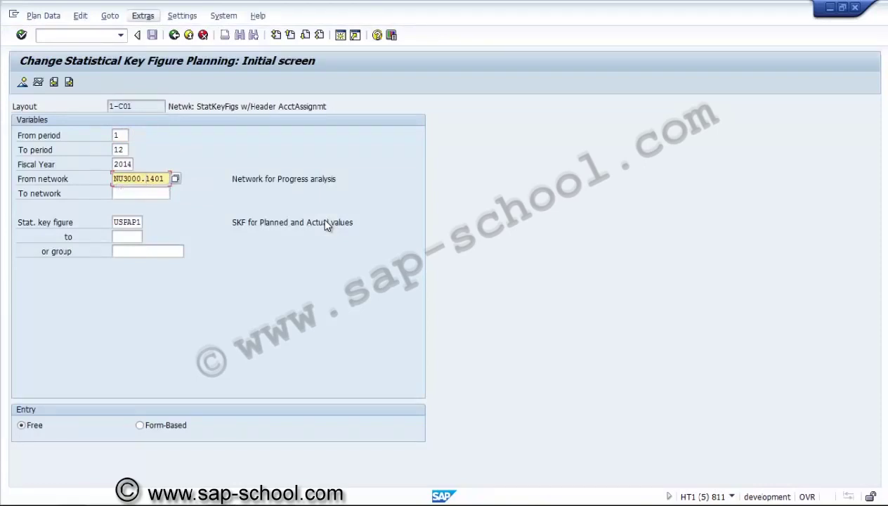
key(Down)
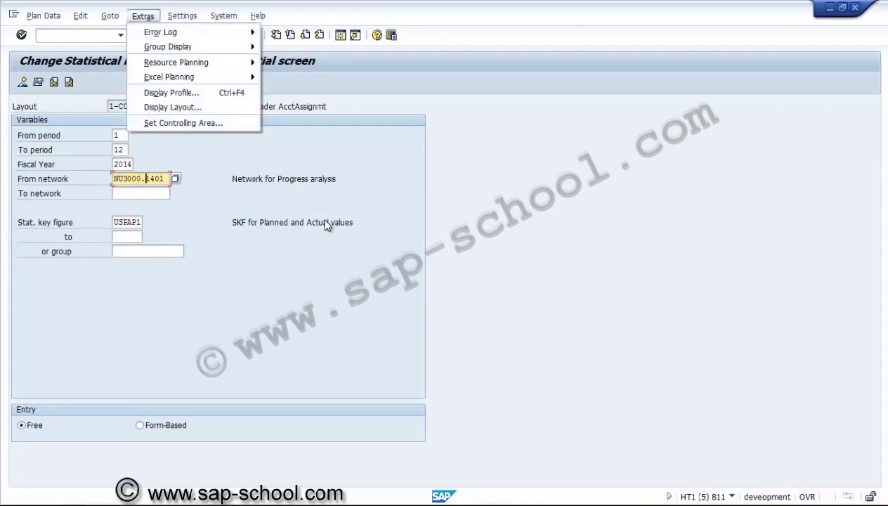
key(Right)
key(Down)
key(Down)
key(Down)
key(Return)
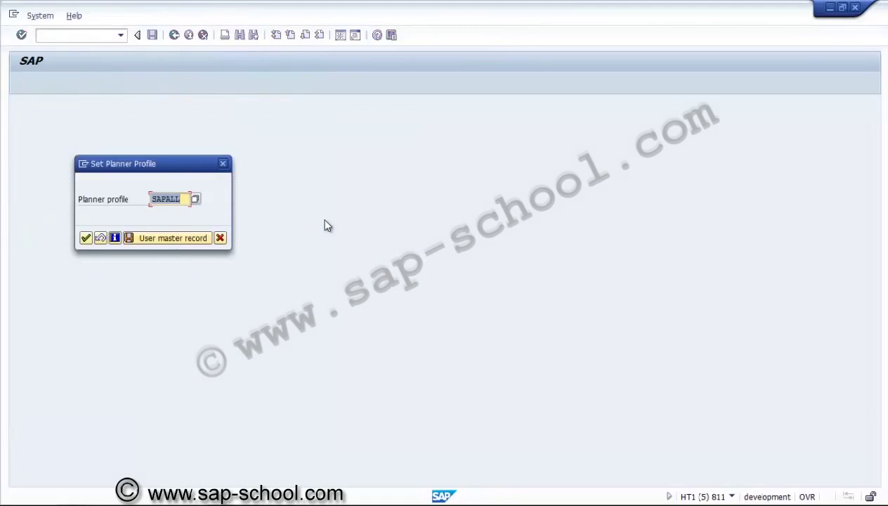
key(F4)
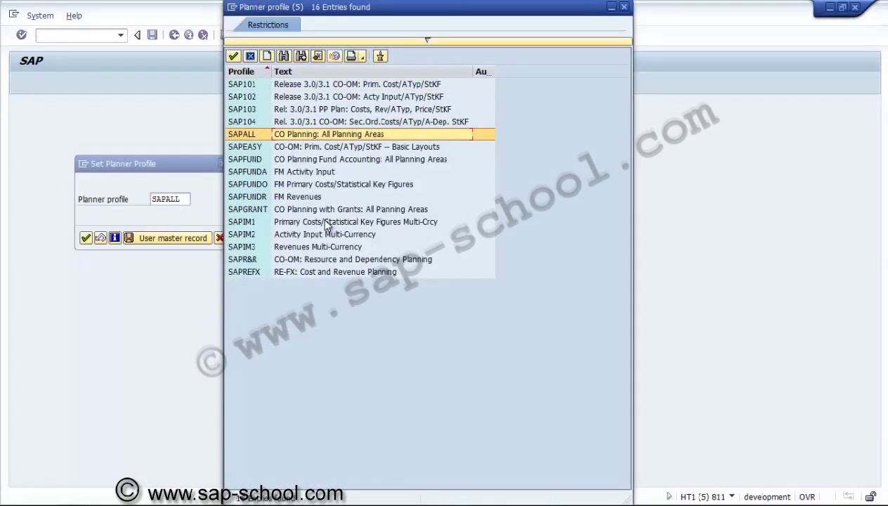
key(Down)
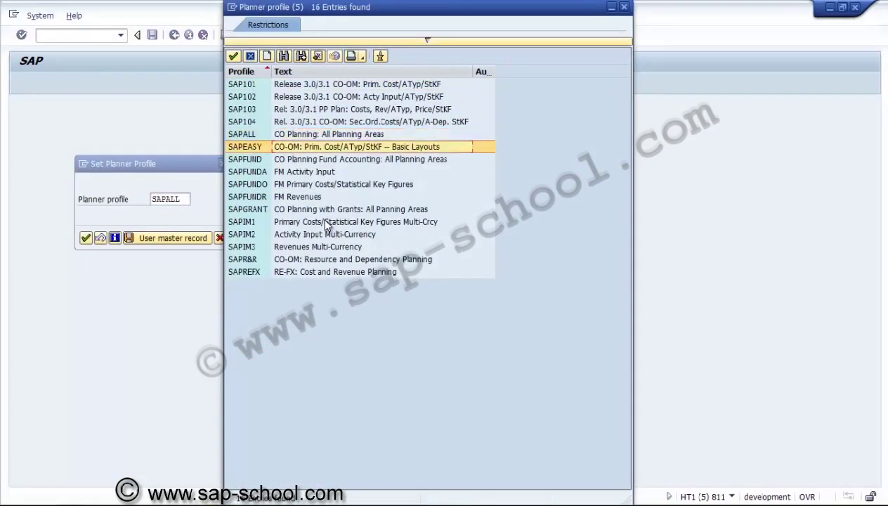
key(Down)
key(Down)
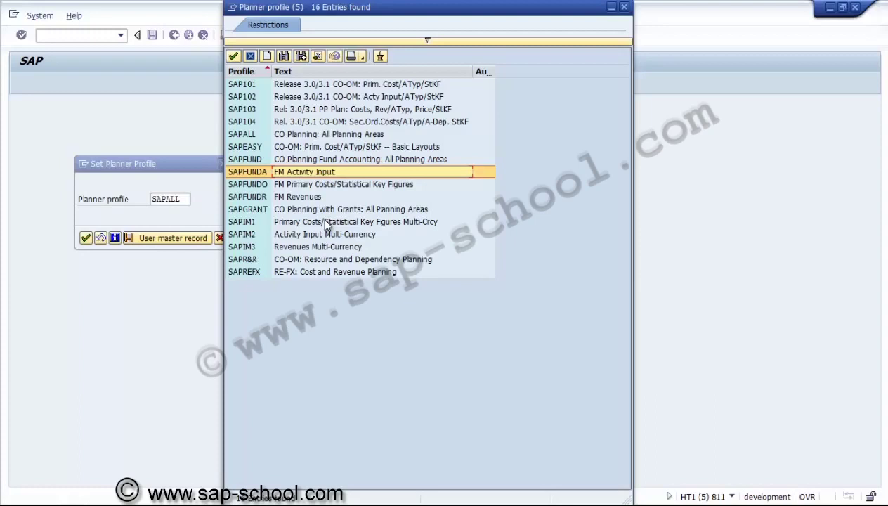
key(Up)
key(Up)
key(Up)
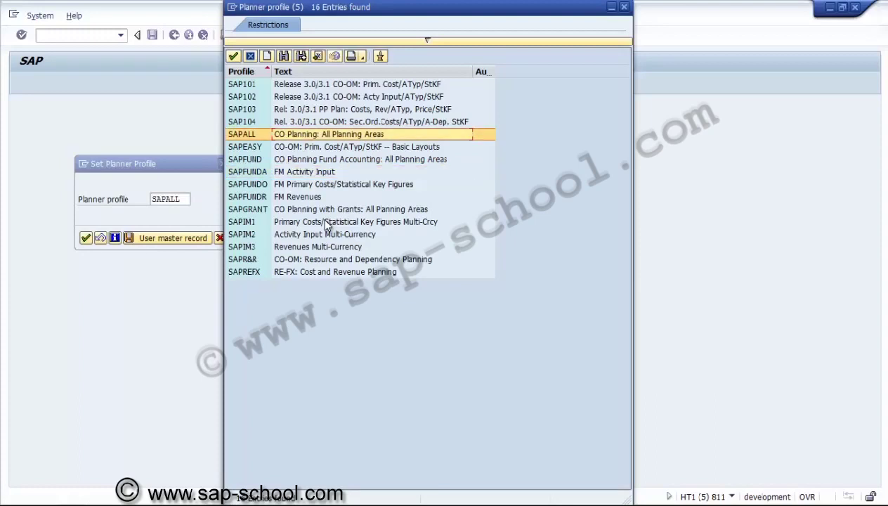
key(Return)
key(Return)
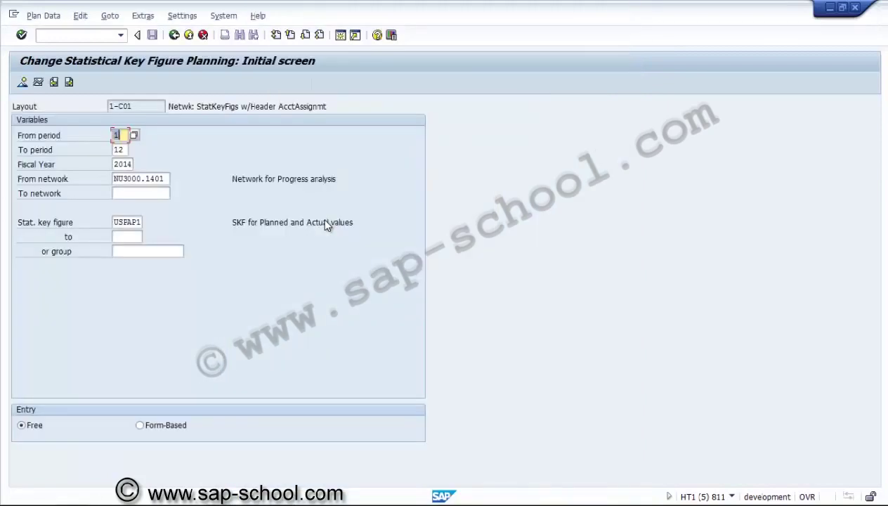
Open the period screen for network NU3000.1401 and display the locks and problems in the planning's error log
key(F6)
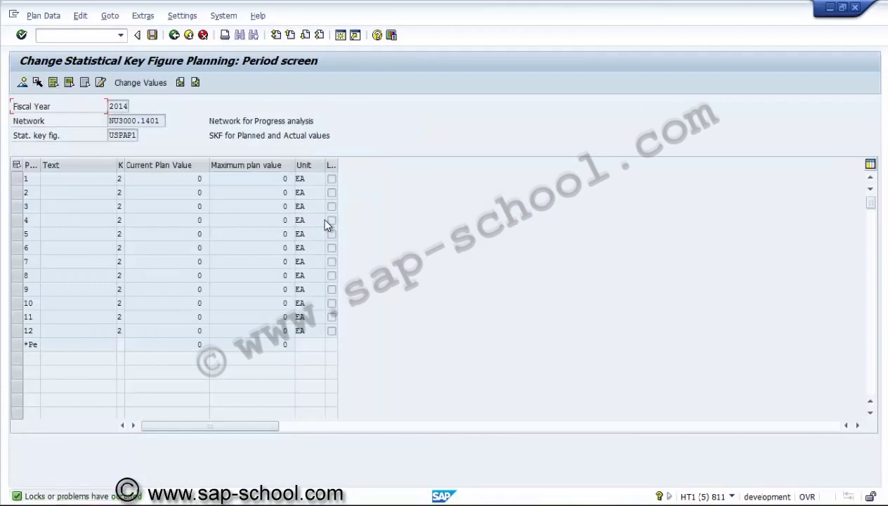
key(F10)
key(Left)
key(Down)
key(Right)
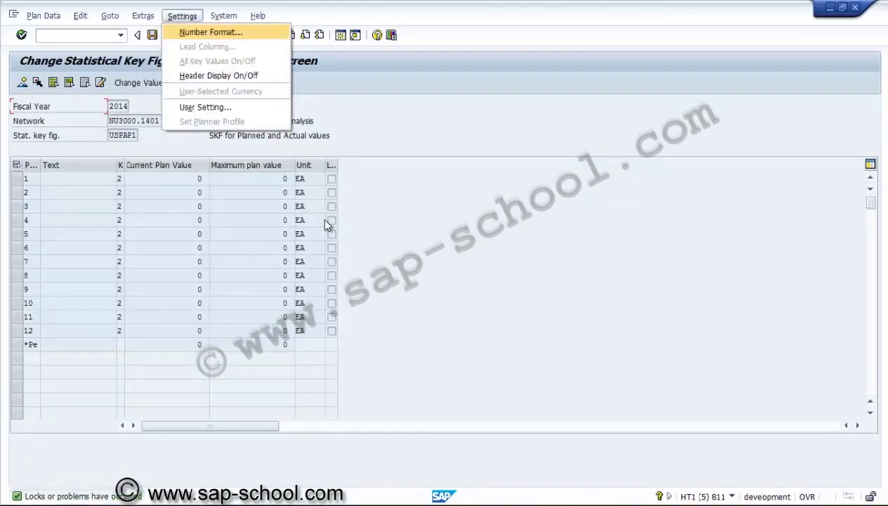
key(Left)
key(Down)
key(Down)
key(Up)
key(Down)
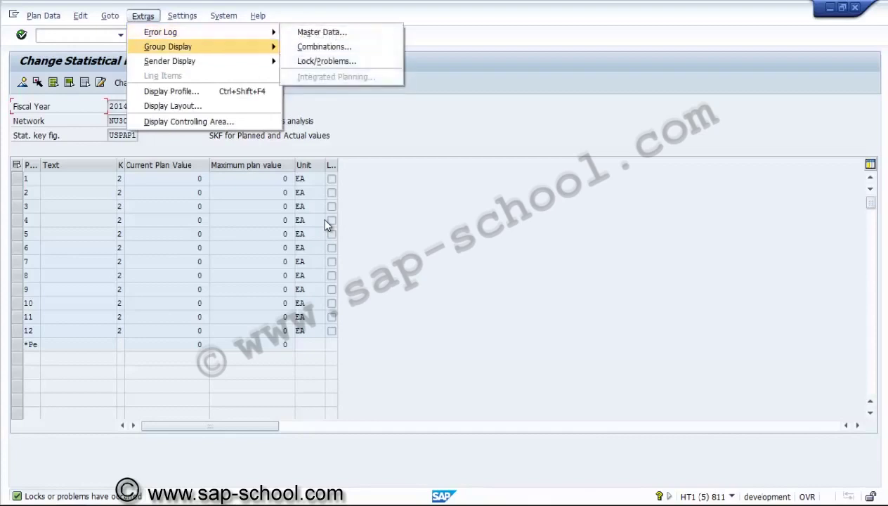
key(Right)
key(Down)
key(Down)
key(Return)
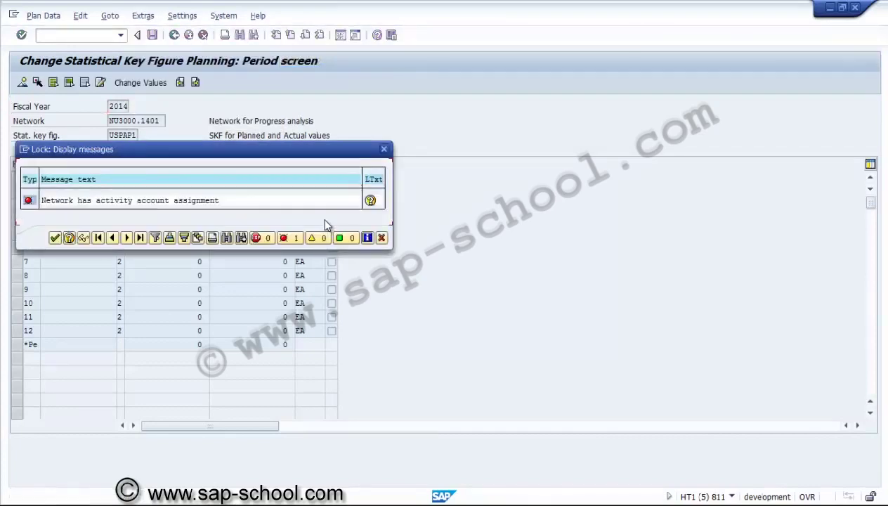
key(Return)
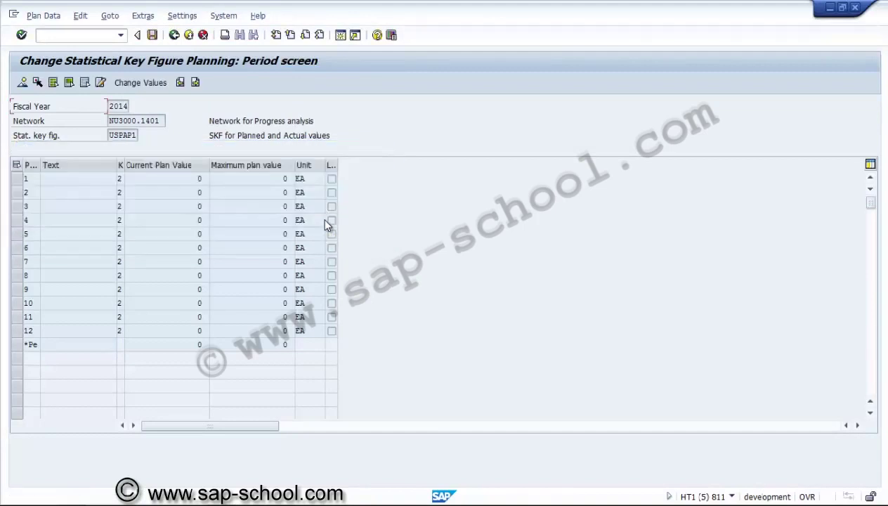
Leave the period screen and view the overview screen of the USPAP1 planning for network NU3000.1401
key(F3)
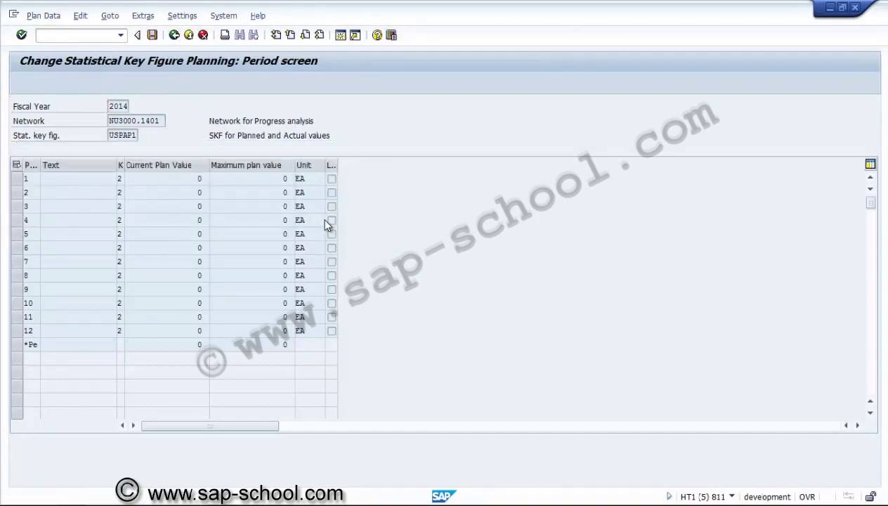
key(F3)
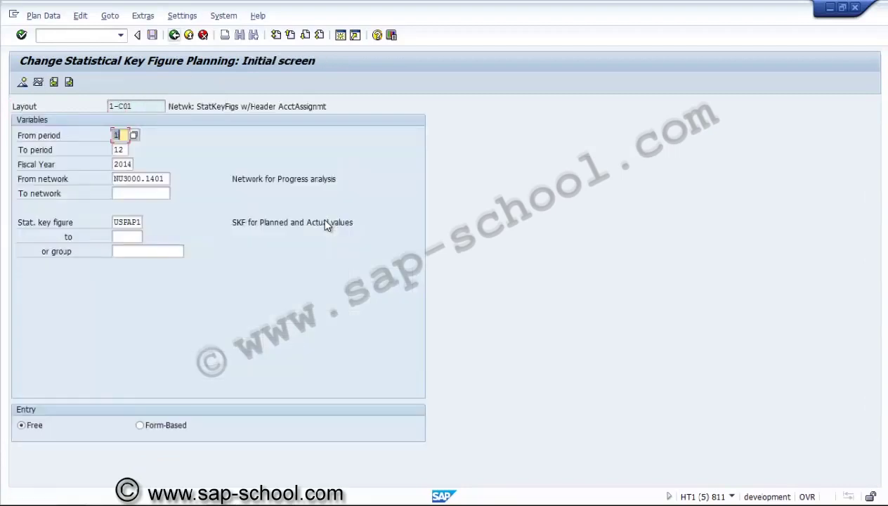
key(F3)
key(F5)
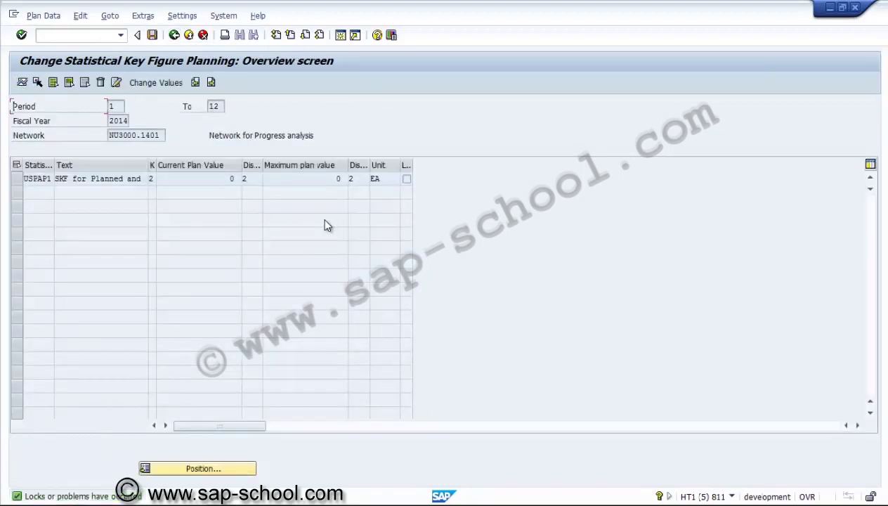
key(F3)
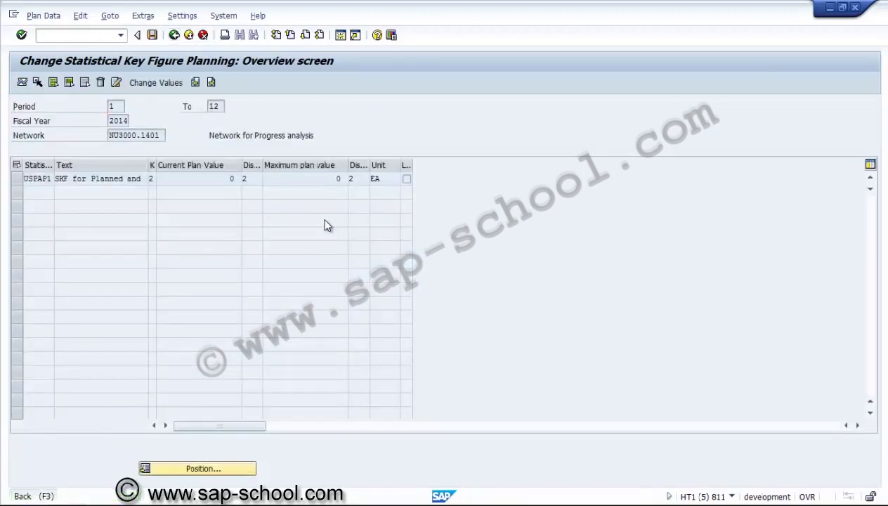